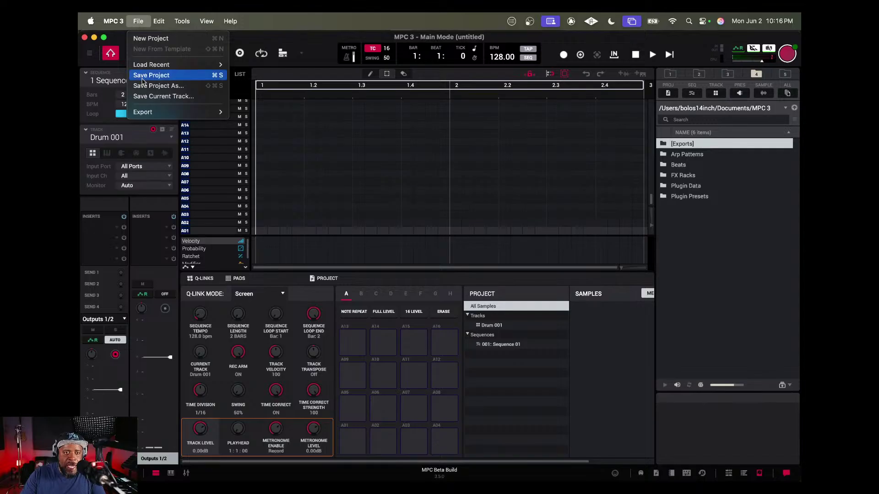
# Set New Project Behaviour to Empty Project in the Project Load/Save preferences and close the preferences.
pyautogui.moveTo(113, 21)
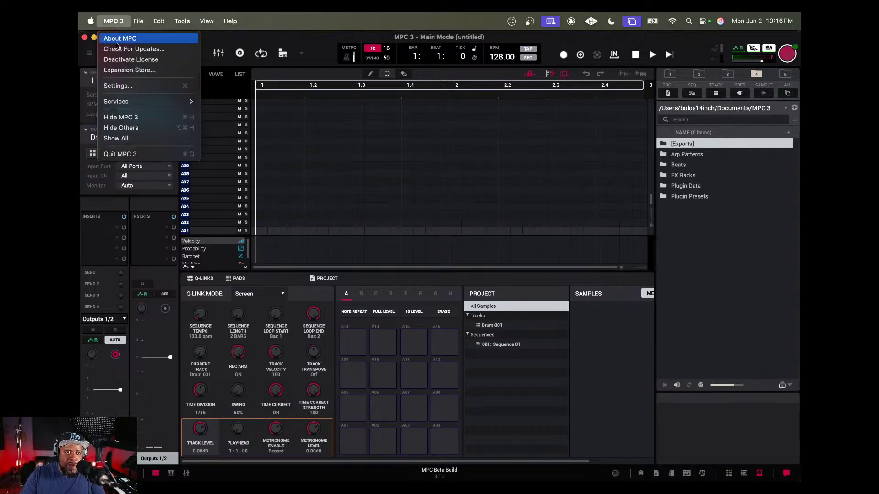
pyautogui.click(129, 87)
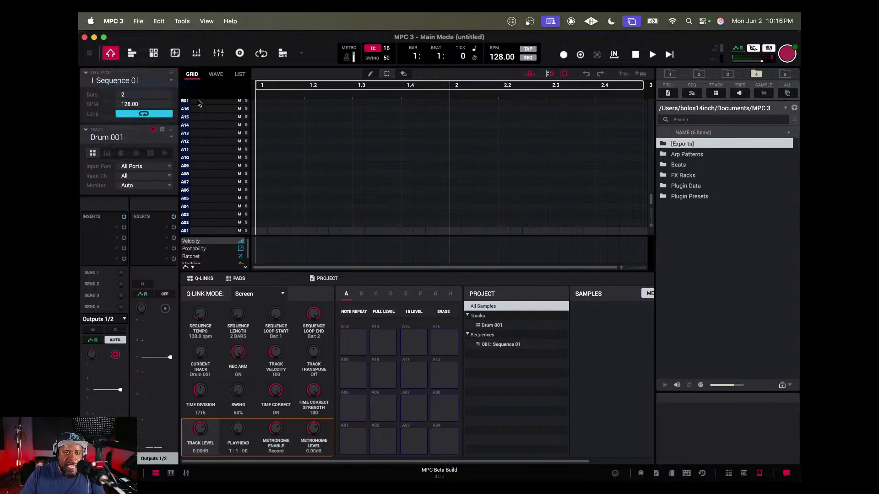
pyautogui.click(308, 220)
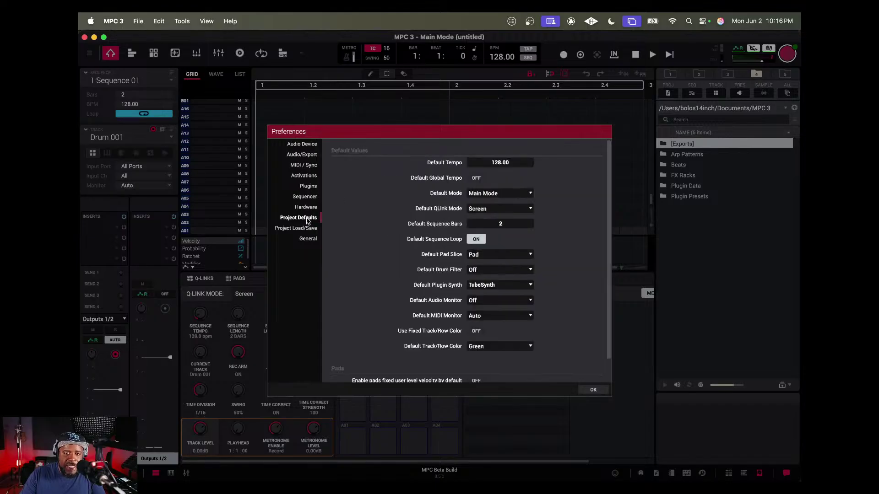
pyautogui.click(302, 228)
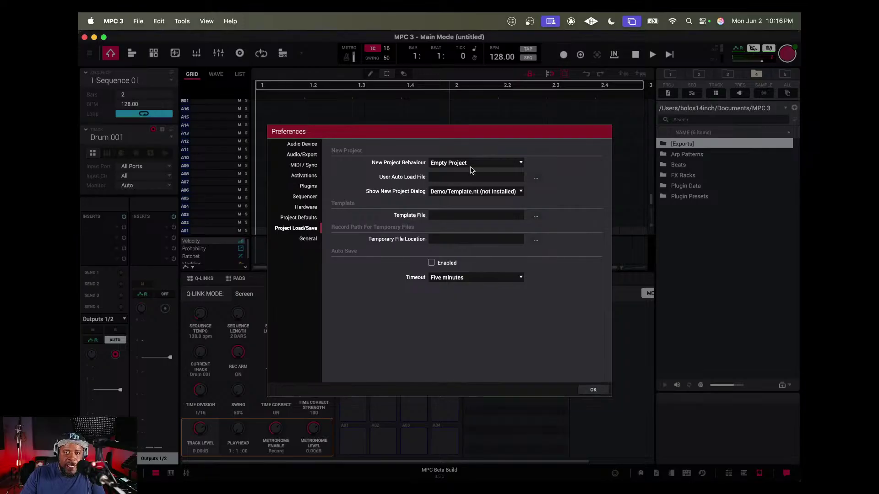
pyautogui.click(503, 164)
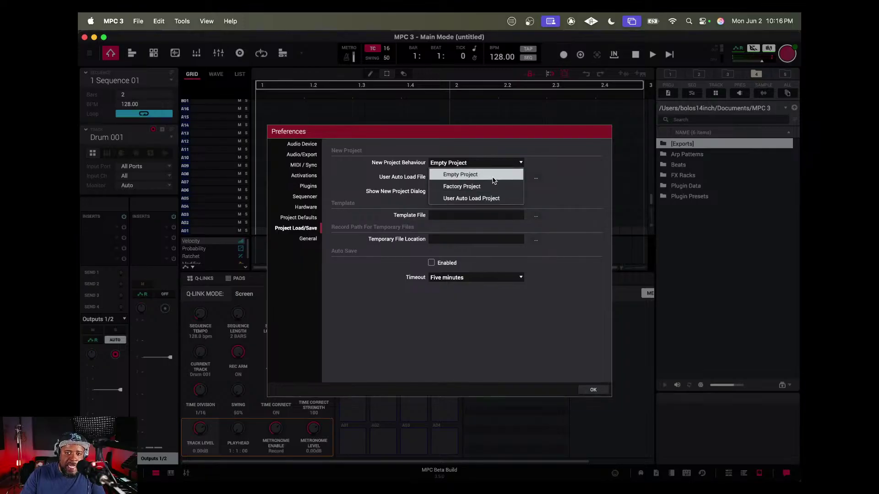
pyautogui.click(494, 178)
pyautogui.click(594, 390)
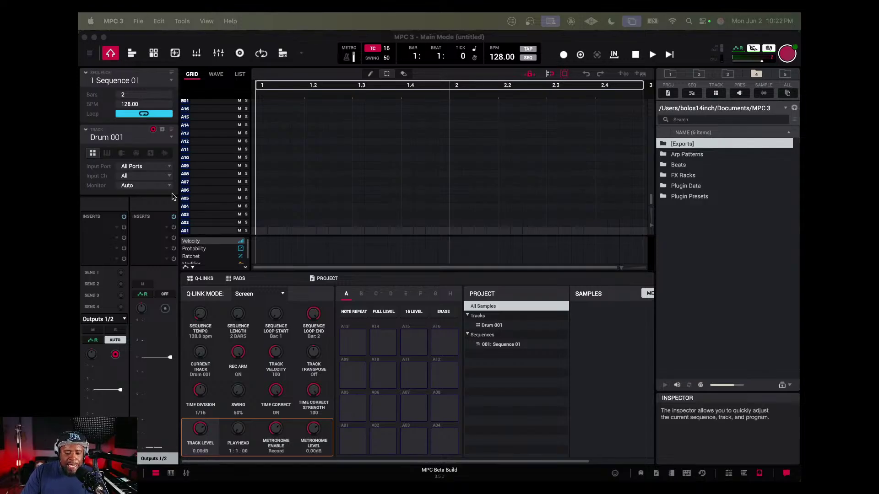
# Change the Drum 001 track to a plugin track and open the chooser for its plugin.
pyautogui.click(121, 154)
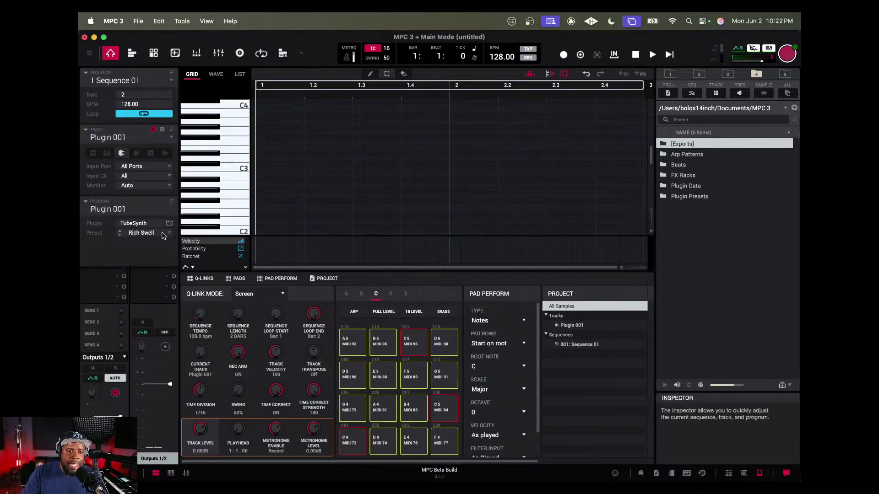
pyautogui.click(168, 234)
pyautogui.click(137, 224)
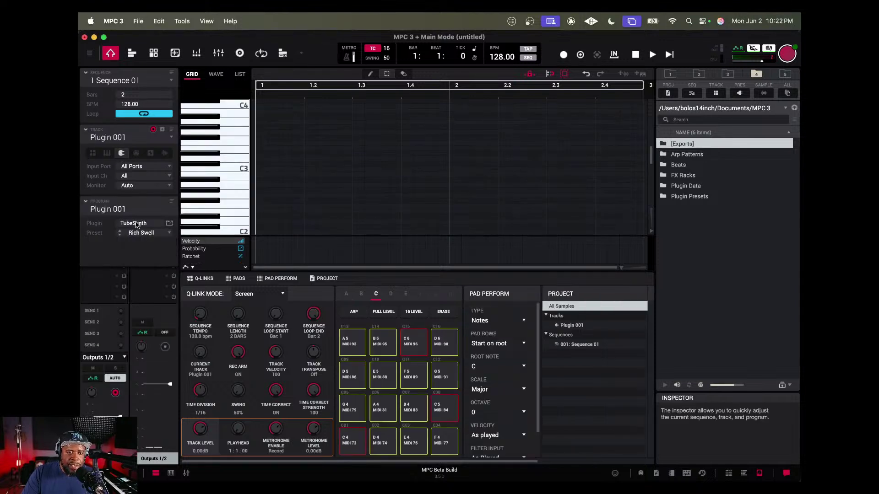
pyautogui.click(146, 224)
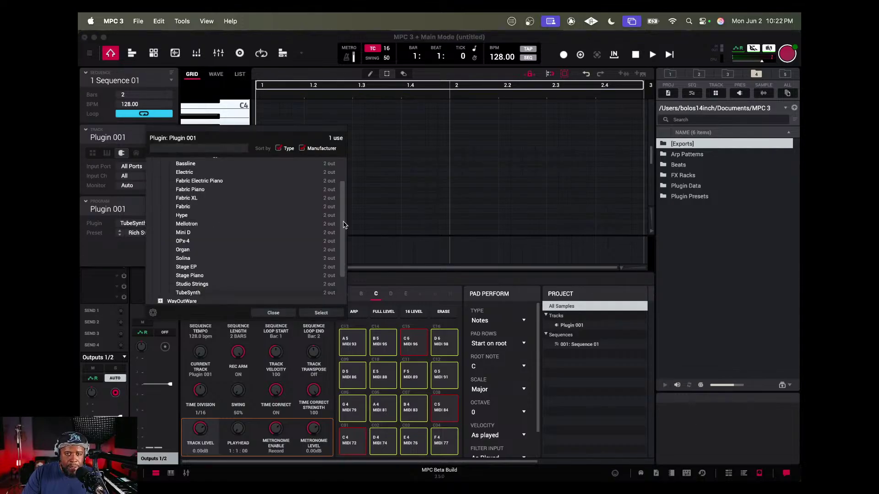
# Look through the available instruments in the MPC Plugins, VST3 and VST groups, including those from AIR Music Technology.
pyautogui.moveTo(344, 225); pyautogui.dragTo(341, 212)
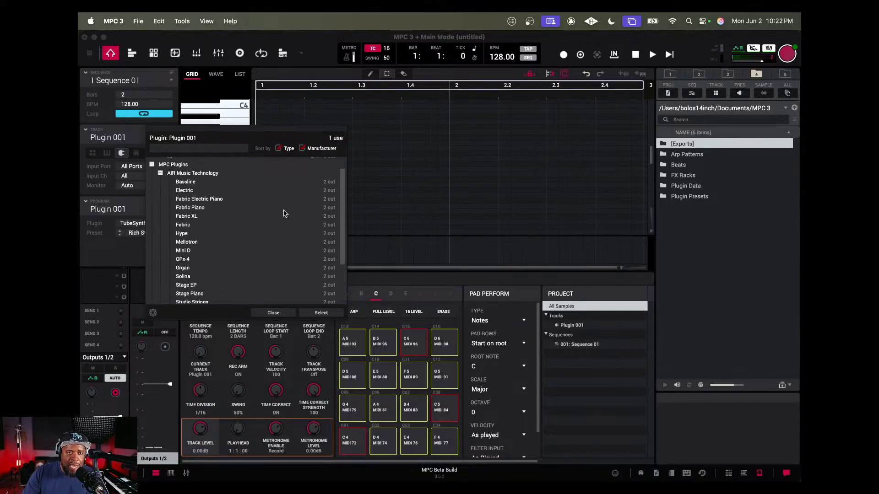
pyautogui.click(160, 174)
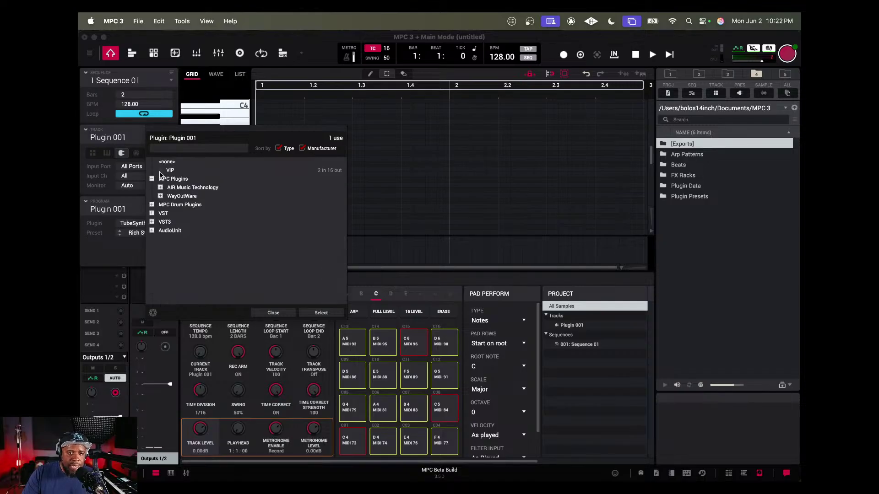
pyautogui.click(151, 222)
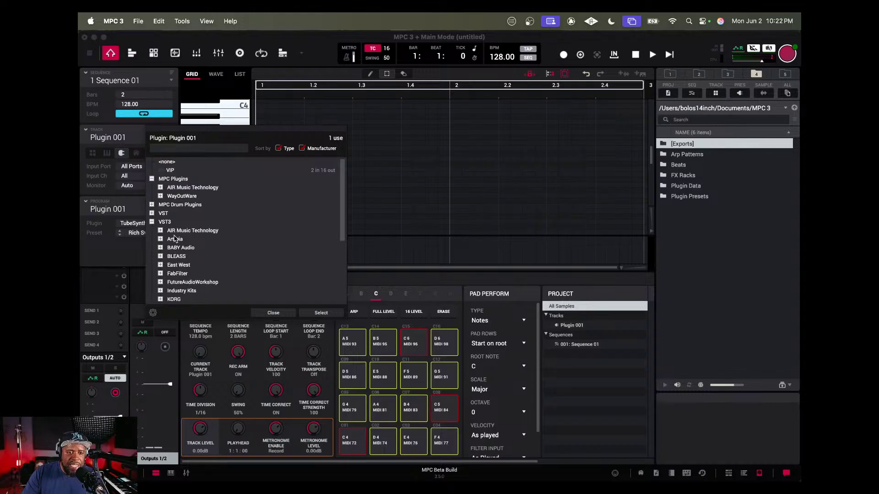
pyautogui.click(160, 231)
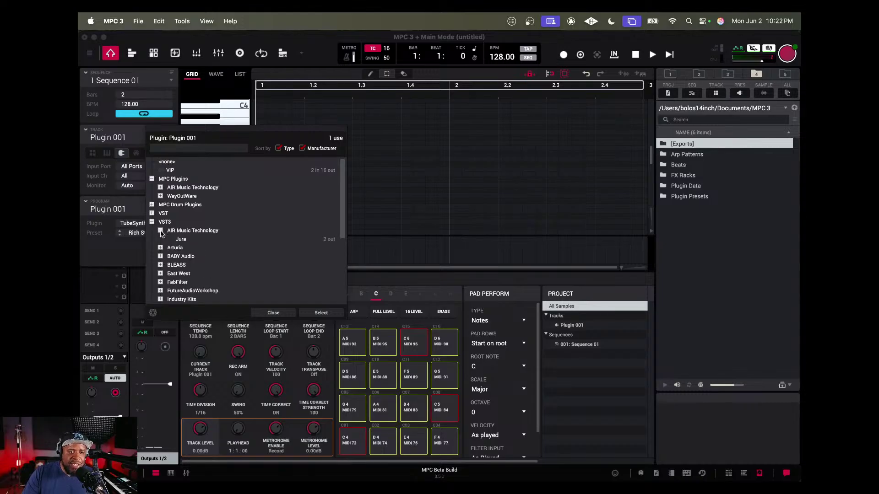
pyautogui.click(151, 222)
pyautogui.click(152, 213)
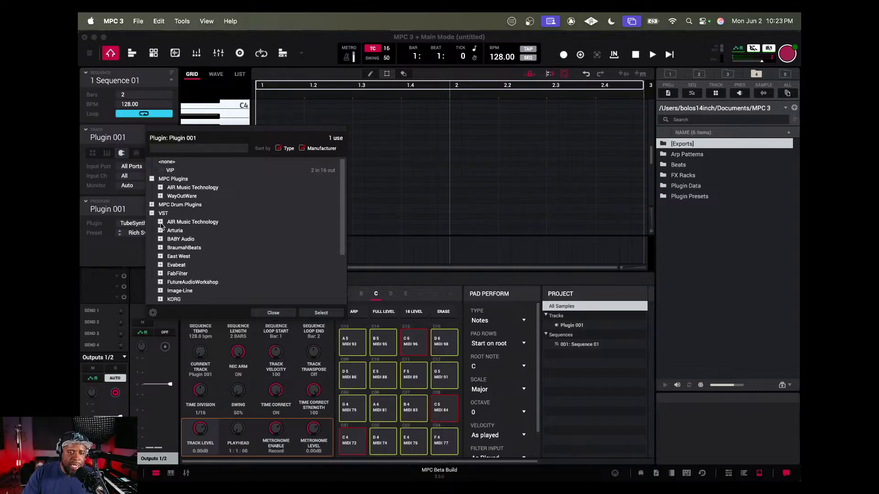
pyautogui.click(152, 213)
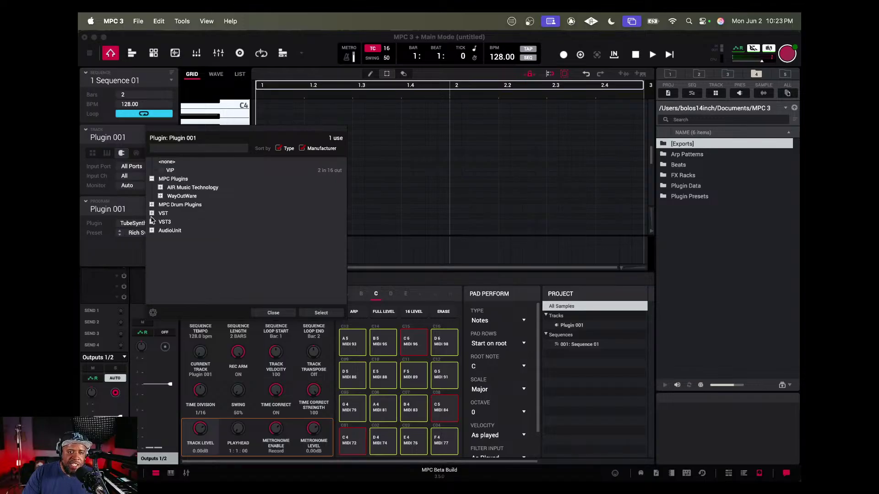
# Load Xpand!2_x64 from the AudioUnit plugins of AIR Music Technology onto the track.
pyautogui.click(151, 231)
pyautogui.click(160, 239)
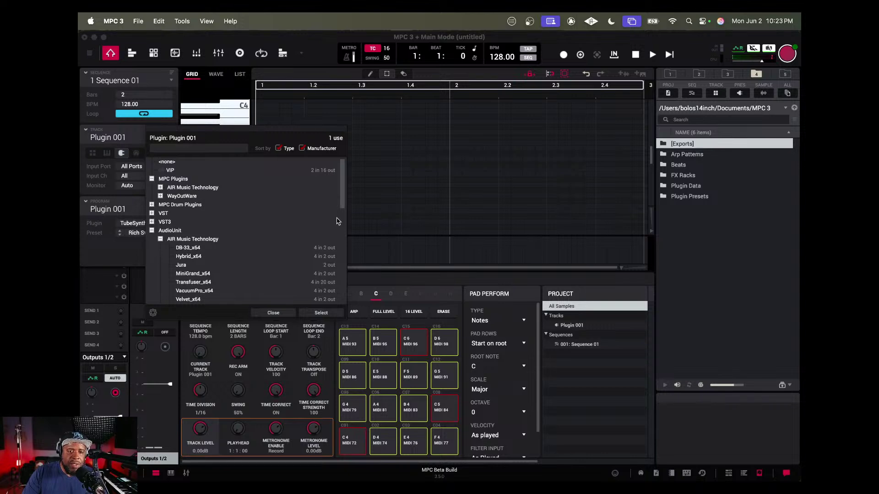
pyautogui.moveTo(342, 202); pyautogui.dragTo(342, 216)
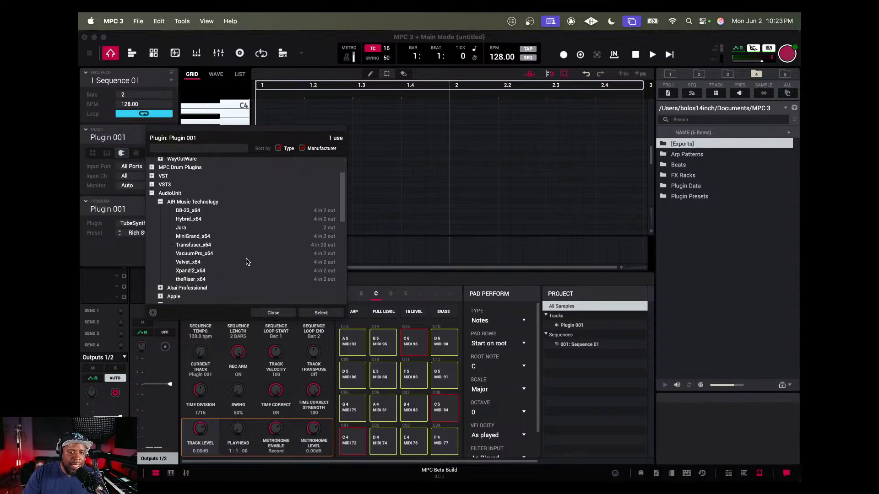
pyautogui.doubleClick(192, 271)
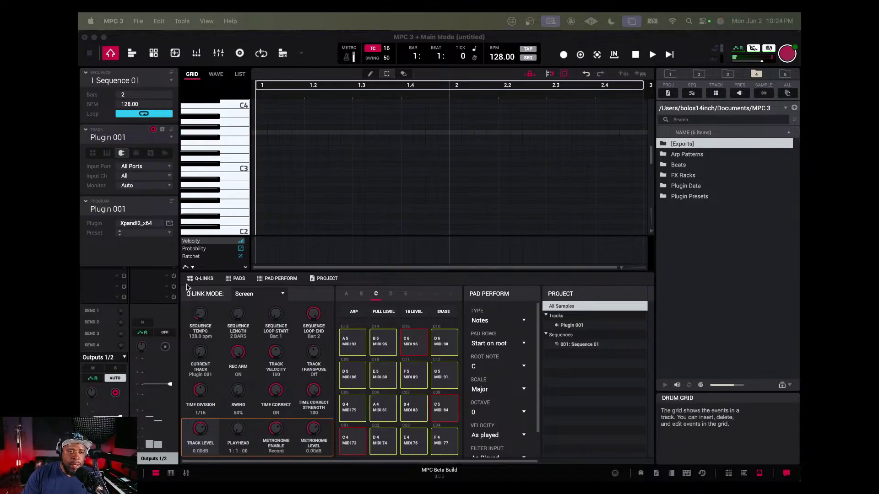
# Open the Xpand!2 window and step forward through its presets to +23 Shimmering Pad.
pyautogui.click(170, 224)
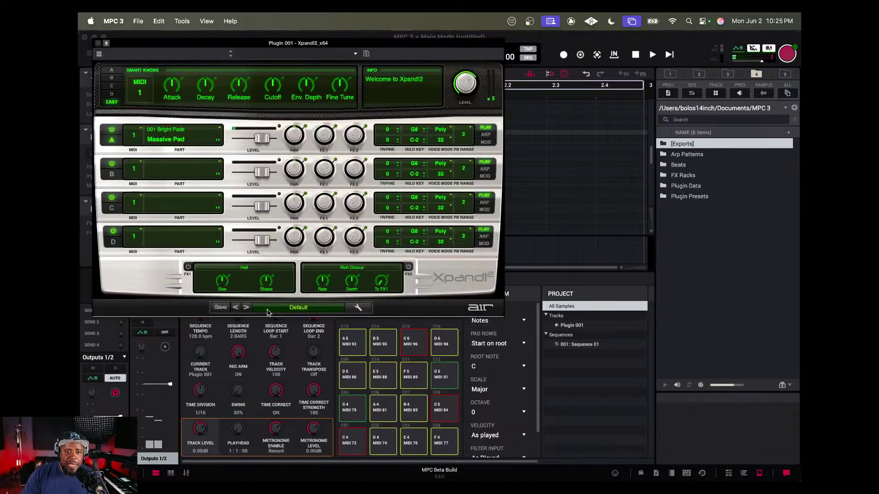
pyautogui.click(246, 308)
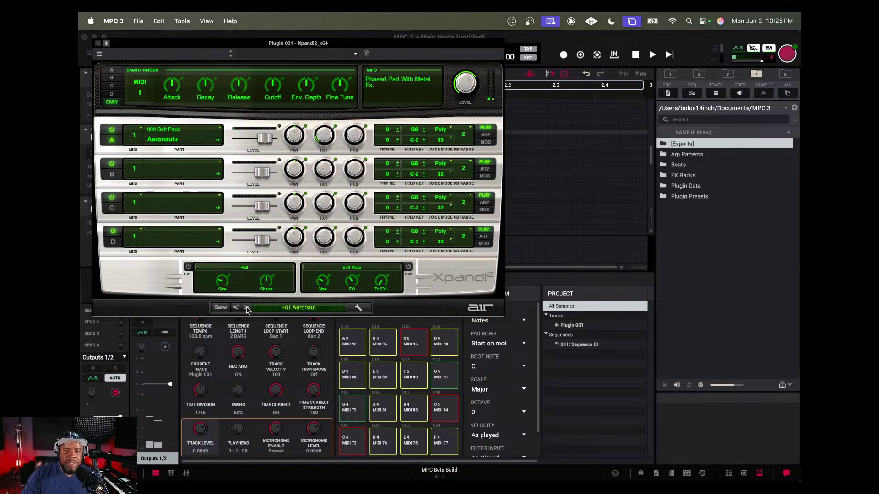
pyautogui.click(247, 308)
pyautogui.click(246, 308)
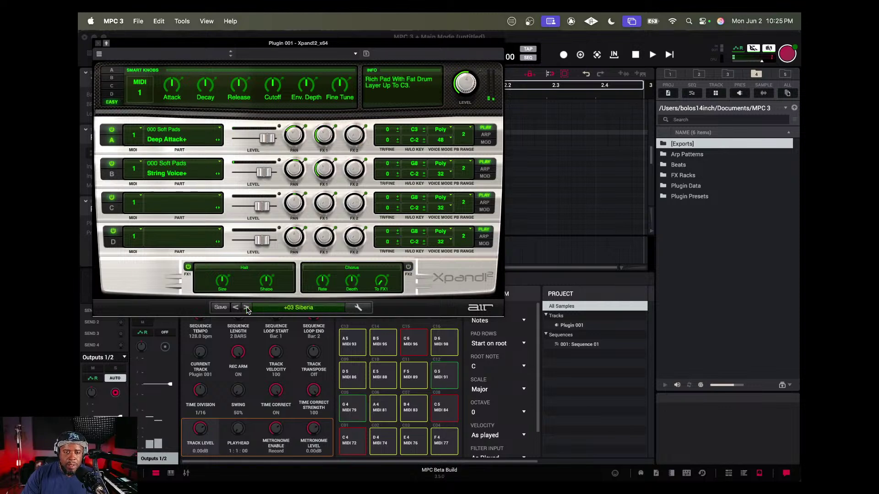
pyautogui.click(246, 308)
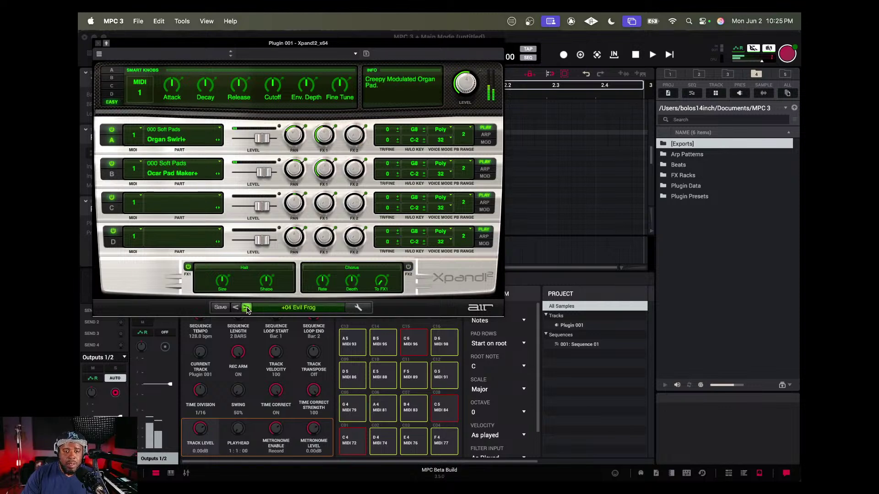
pyautogui.click(246, 307)
pyautogui.click(246, 308)
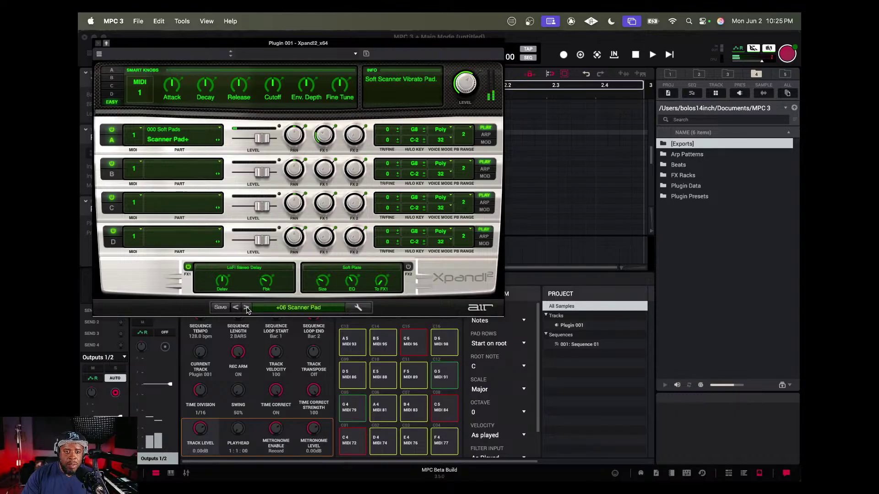
pyautogui.click(246, 308)
pyautogui.click(247, 307)
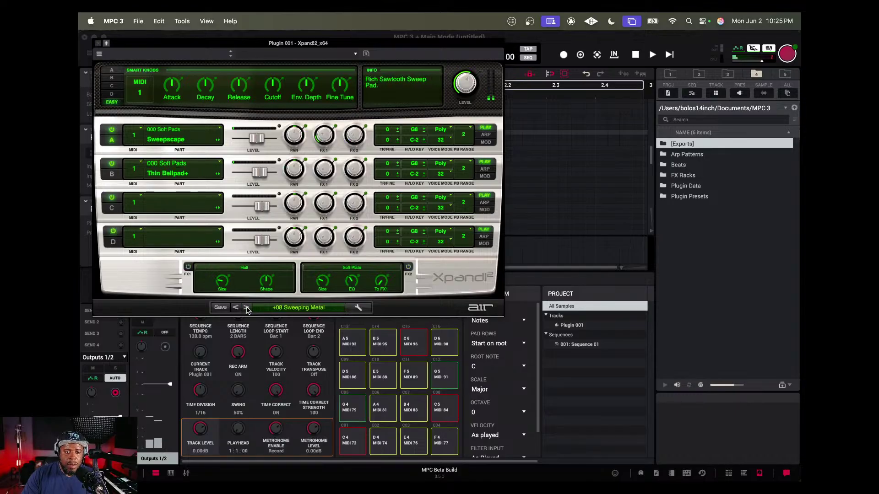
pyautogui.click(246, 307)
pyautogui.click(247, 308)
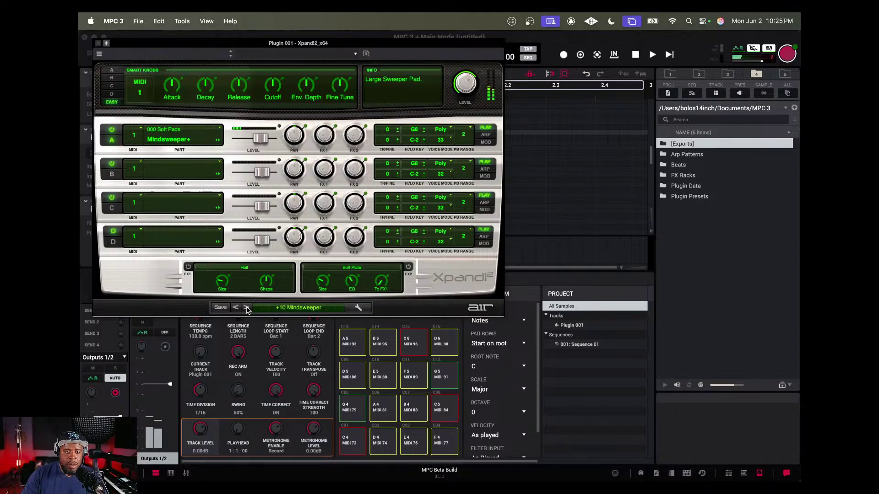
pyautogui.click(246, 307)
pyautogui.click(246, 308)
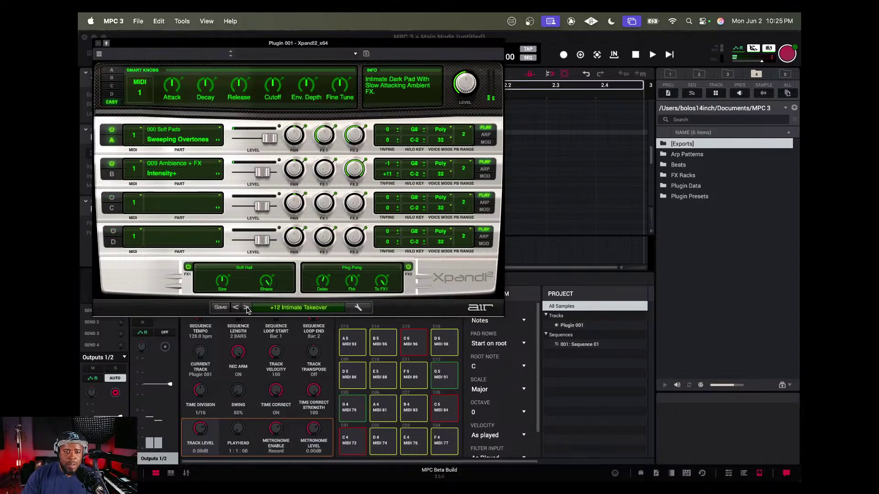
pyautogui.click(246, 307)
pyautogui.click(246, 308)
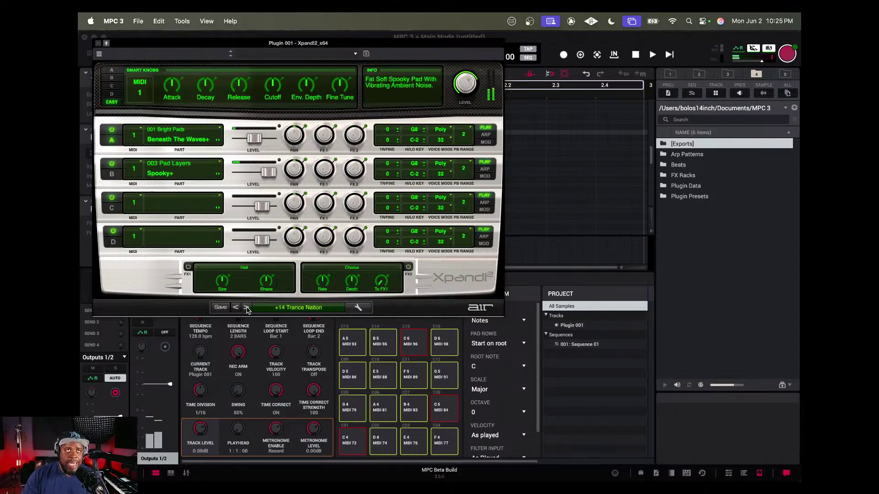
pyautogui.click(246, 308)
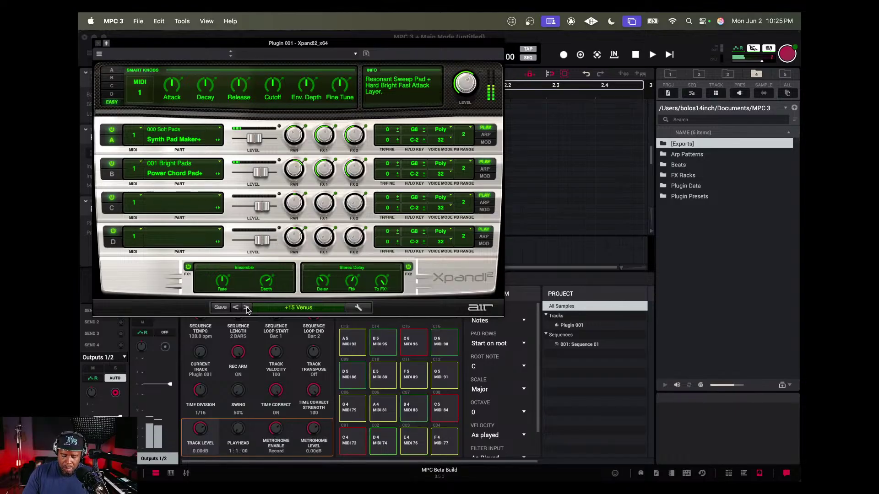
pyautogui.click(247, 308)
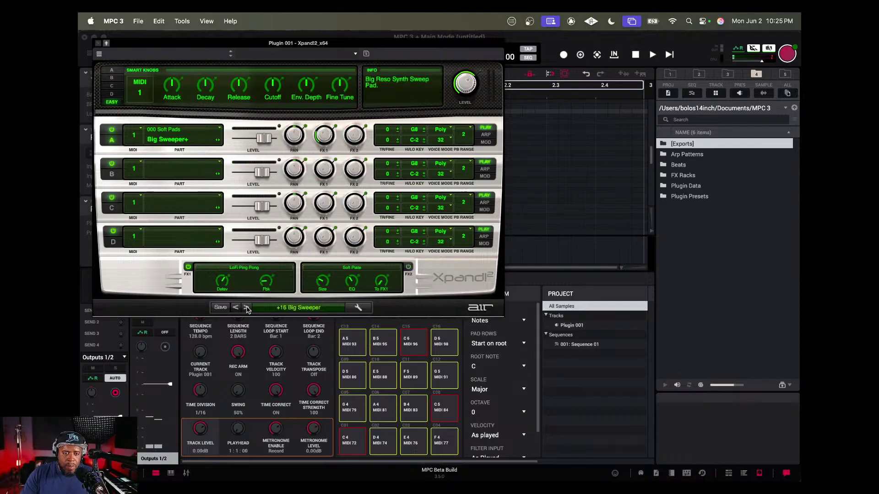
pyautogui.click(246, 308)
pyautogui.click(247, 308)
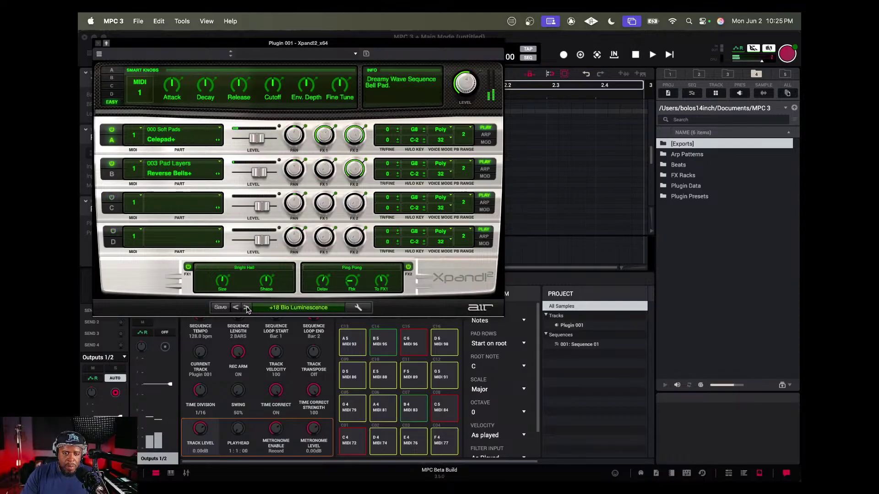
pyautogui.click(247, 308)
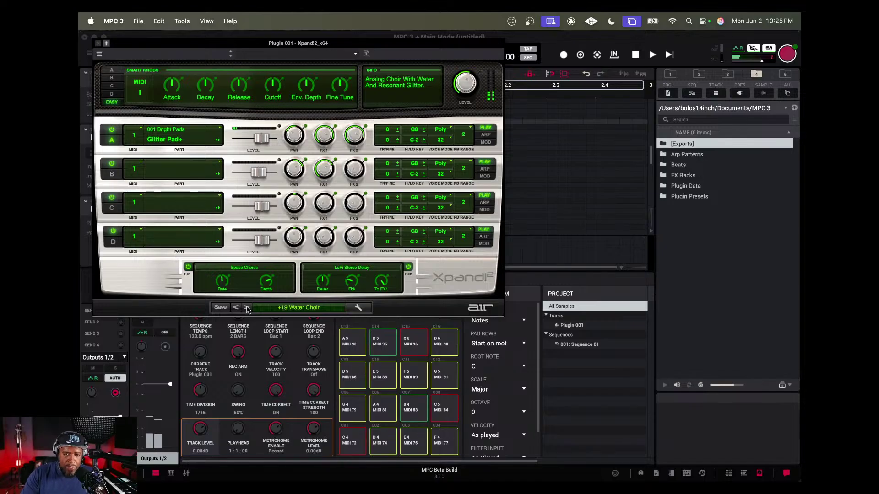
pyautogui.click(246, 308)
pyautogui.click(246, 309)
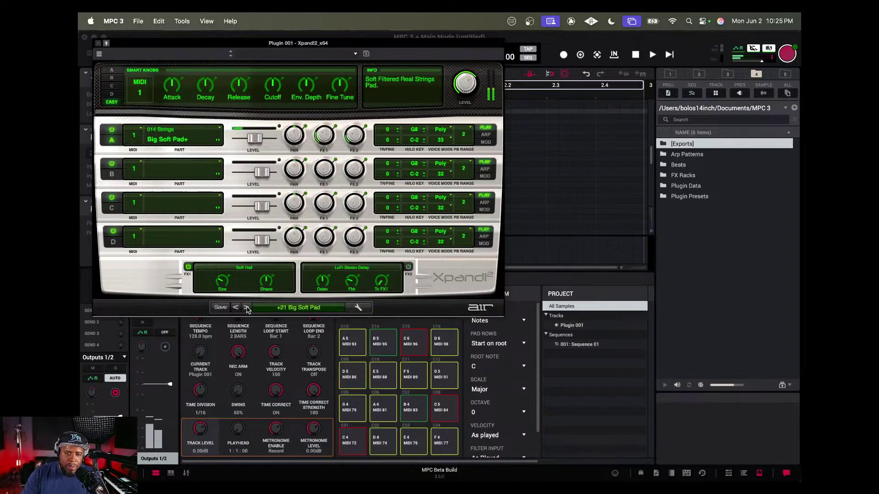
pyautogui.click(246, 308)
pyautogui.click(246, 308)
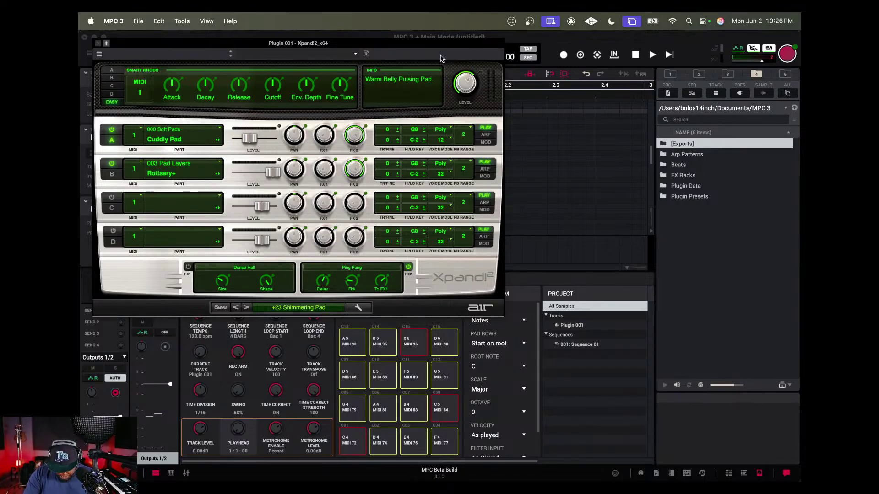
# Record a pad chord part into the four-bar sequence and close the Xpand!2 window.
pyautogui.press('space')
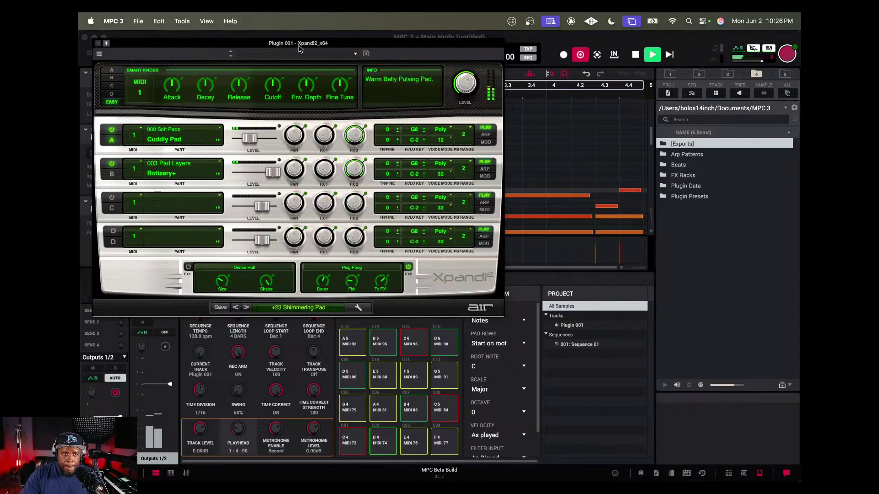
pyautogui.click(98, 43)
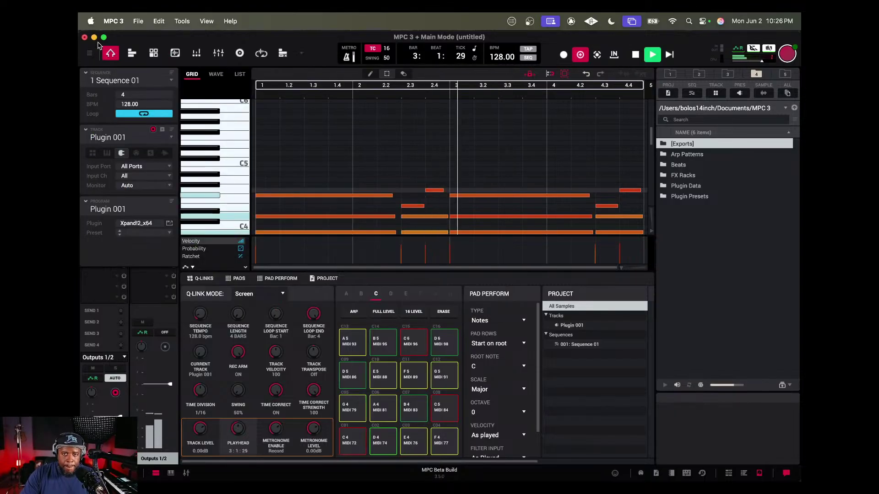
# End overdubbing of the pad part and load Xpand!2_x64 from AIR Music Technology's AudioUnit plugins onto a second plugin track.
pyautogui.click(579, 55)
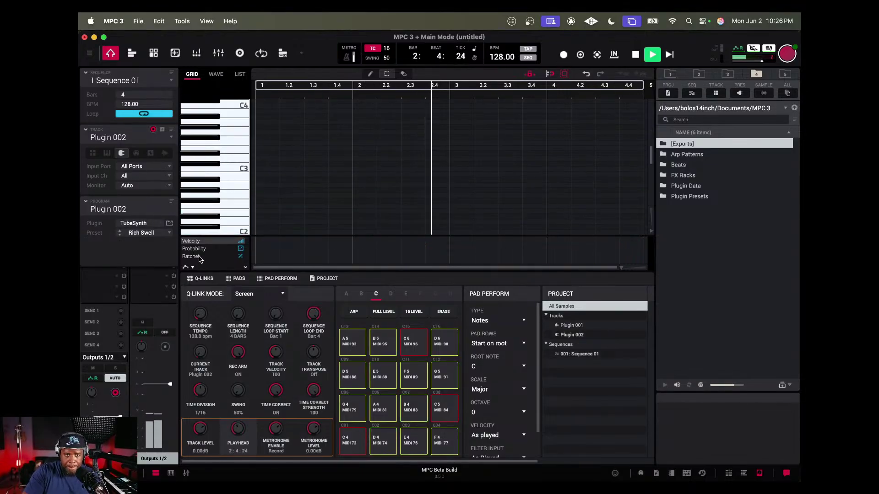
pyautogui.click(155, 224)
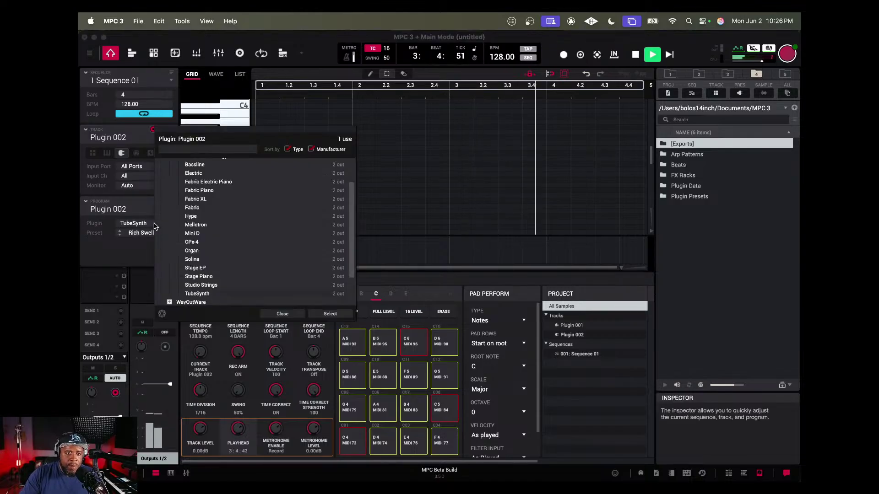
pyautogui.scroll(-3, 349, 276)
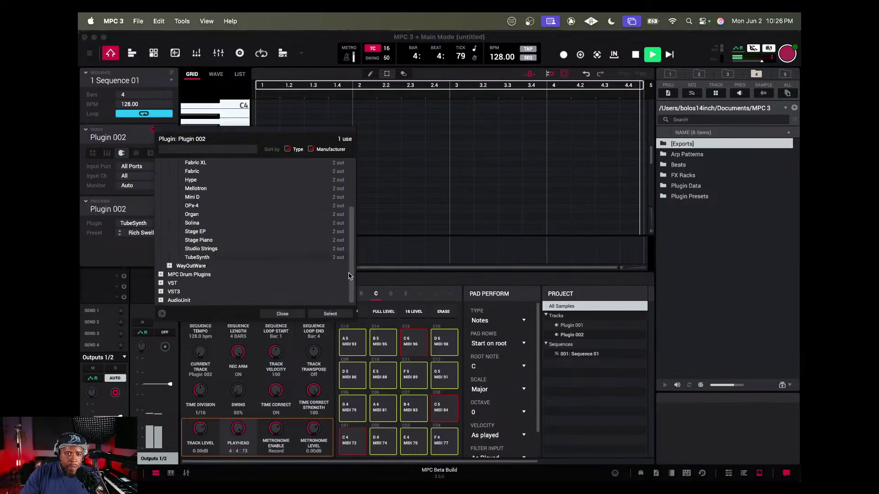
pyautogui.click(161, 301)
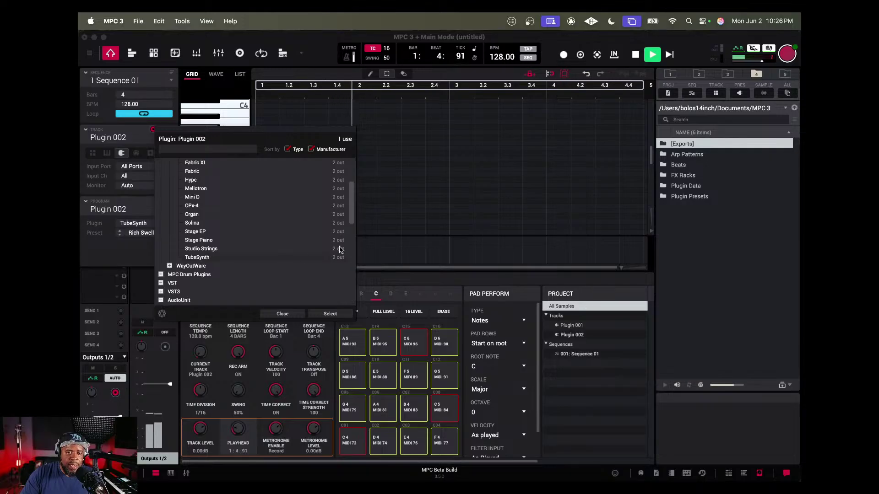
pyautogui.scroll(-5, 350, 223)
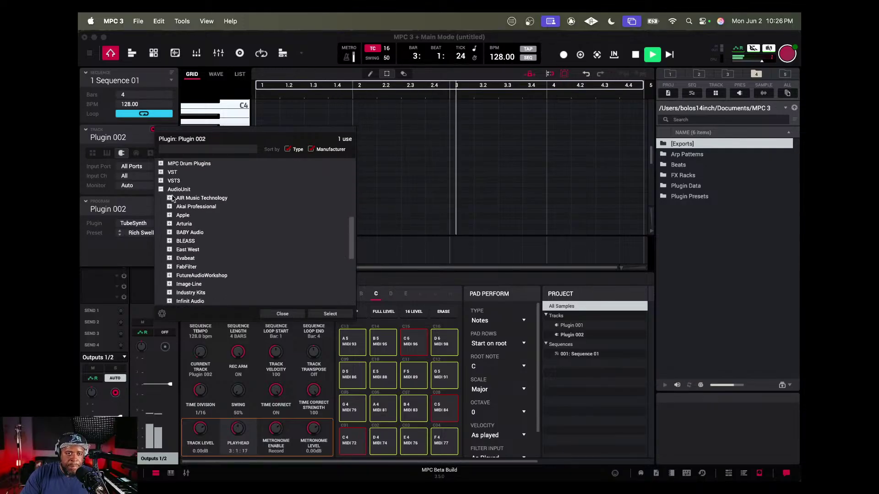
pyautogui.click(169, 198)
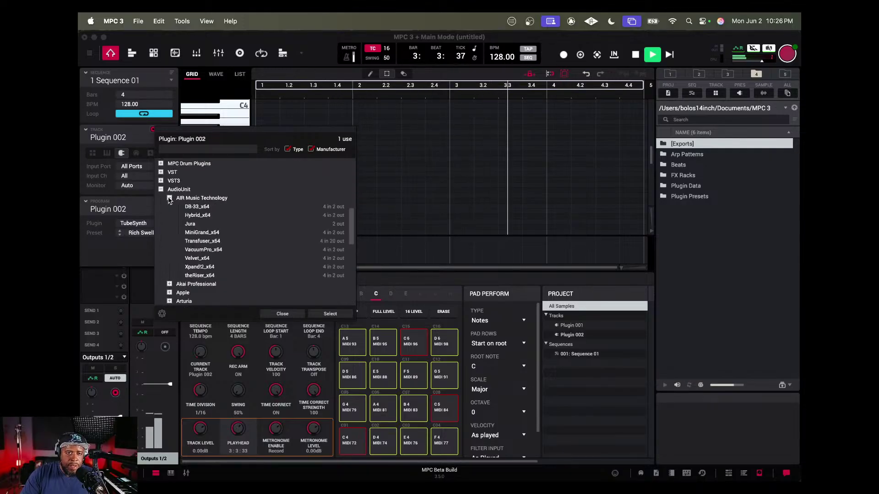
pyautogui.doubleClick(201, 267)
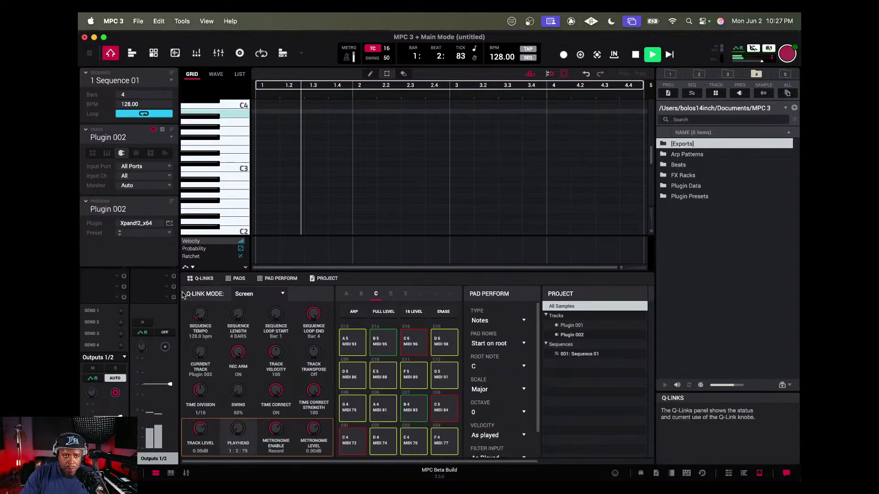
# Open the second track's Xpand!2 window and step forward through its presets to +02 Heavenly Bell Pad.
pyautogui.click(169, 224)
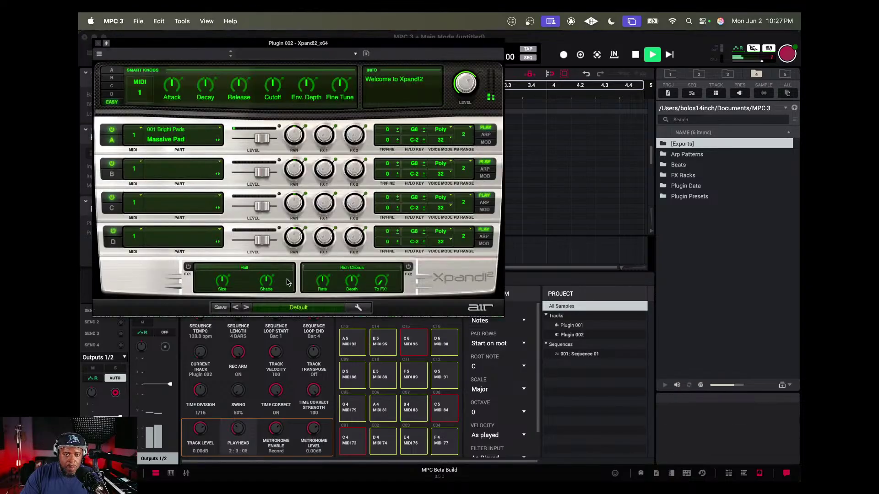
pyautogui.click(247, 308)
pyautogui.click(247, 308)
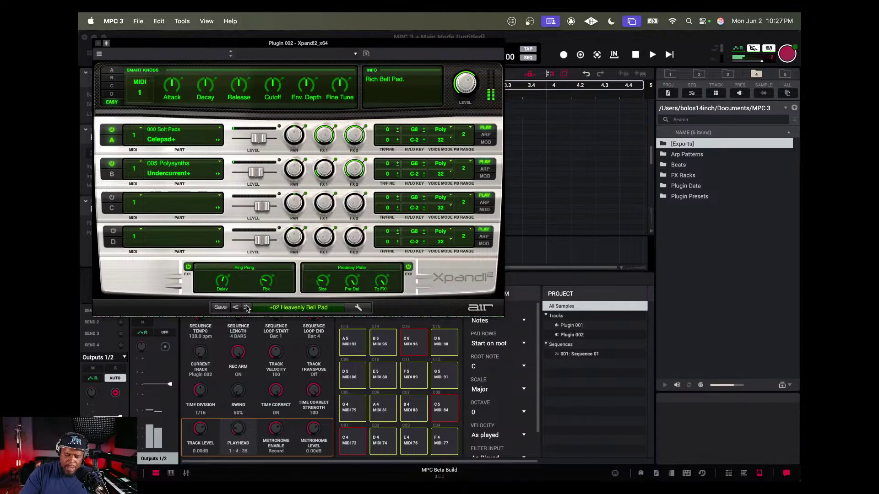
# Record a bell pad melody over the four-bar sequence, close the Xpand!2 window and end overdubbing.
pyautogui.press('r')
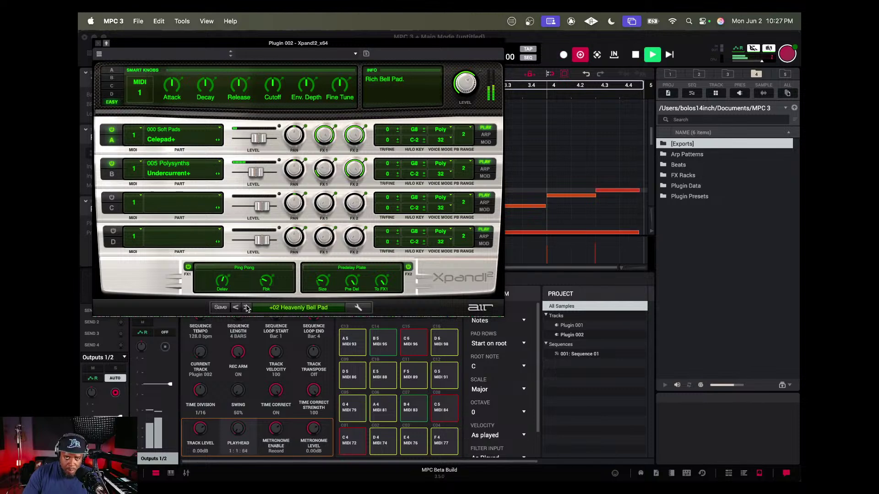
pyautogui.click(98, 44)
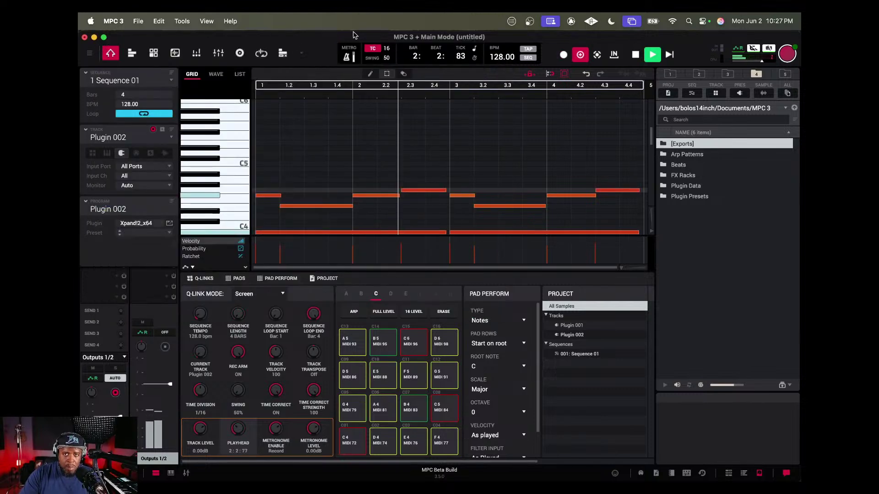
pyautogui.click(580, 55)
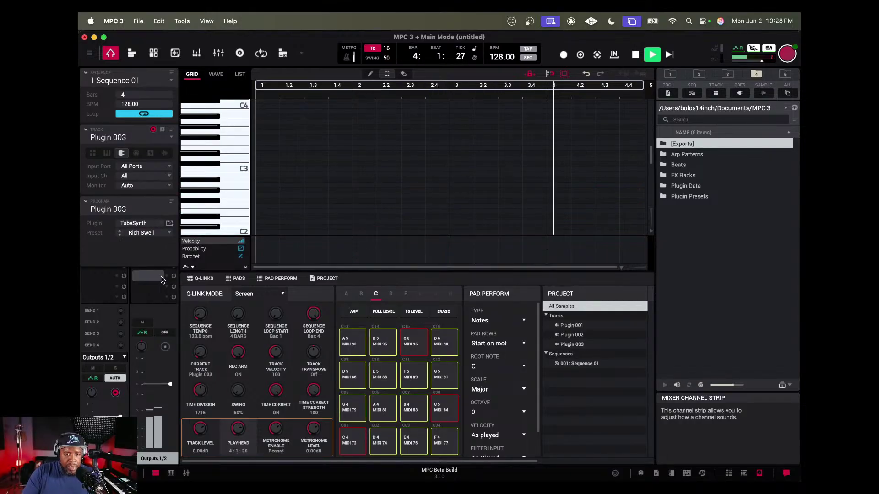
# Load Augmented GRAND PIANO from Arturia's VST3 plugins onto the third plugin track.
pyautogui.click(134, 223)
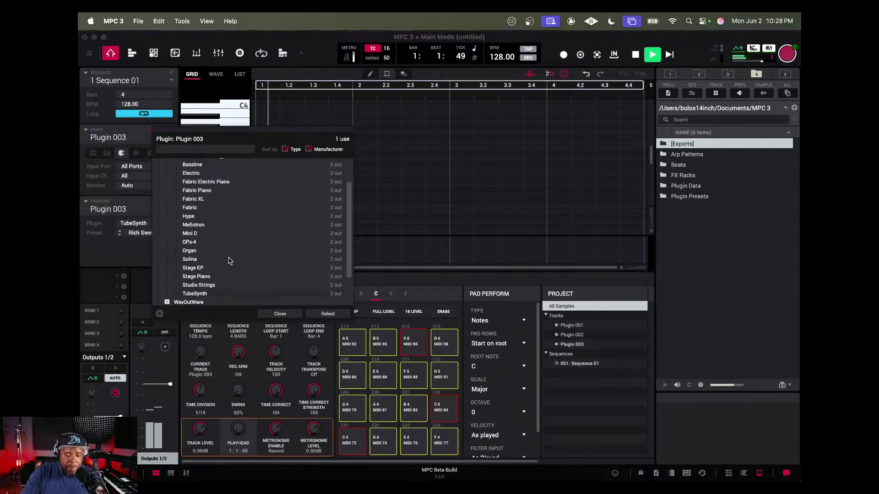
pyautogui.scroll(3, 351, 175)
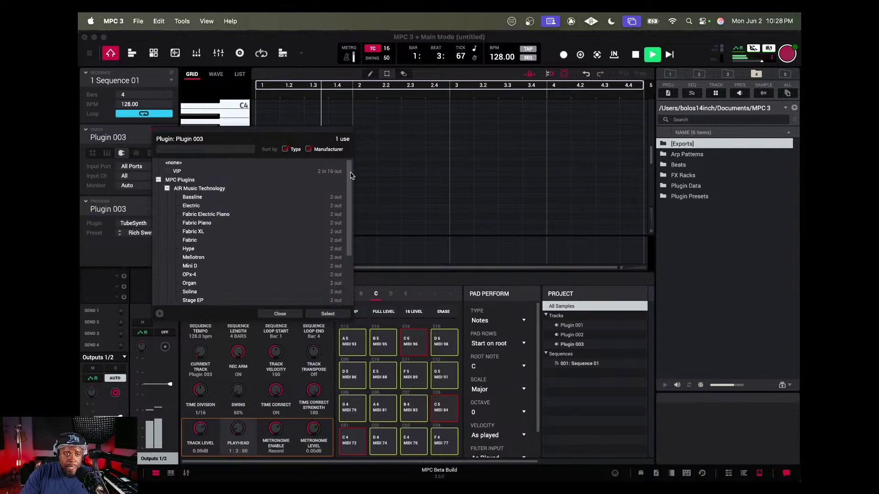
pyautogui.click(167, 189)
pyautogui.click(159, 223)
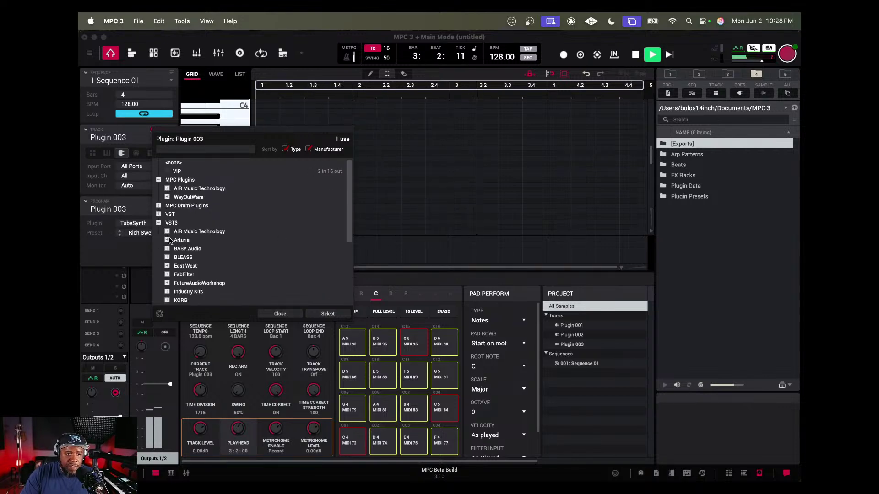
pyautogui.click(167, 240)
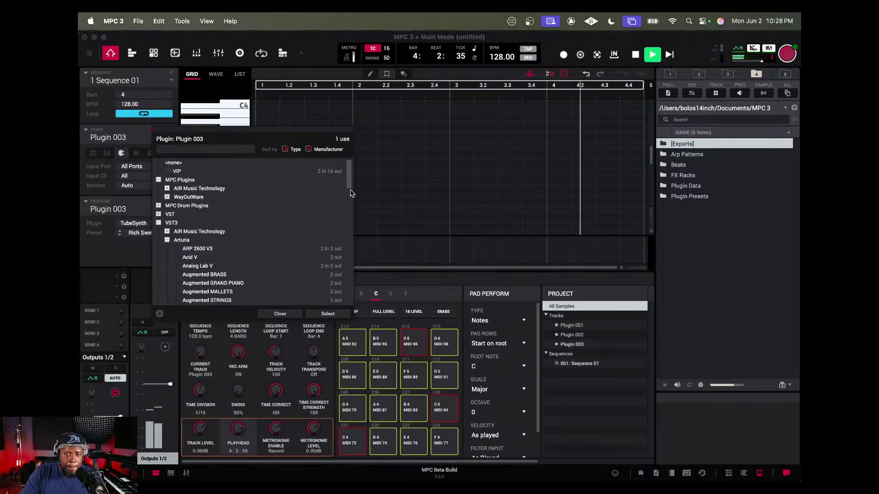
pyautogui.scroll(-3, 280, 222)
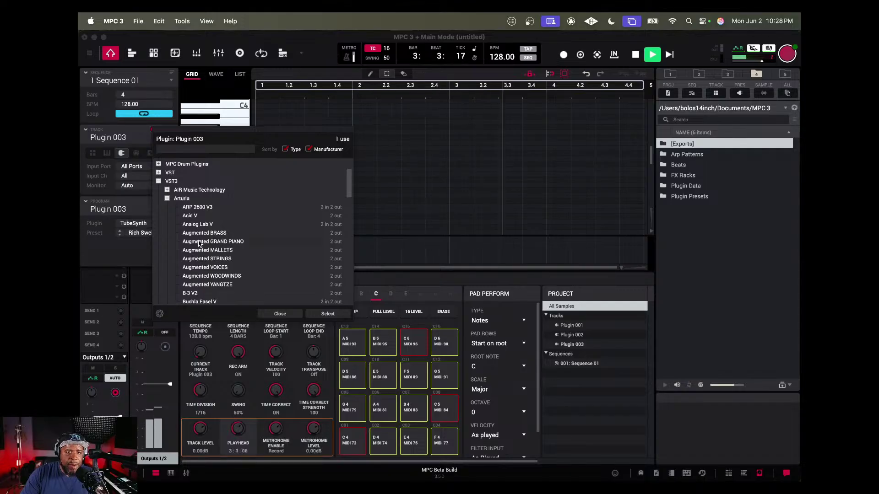
pyautogui.doubleClick(213, 242)
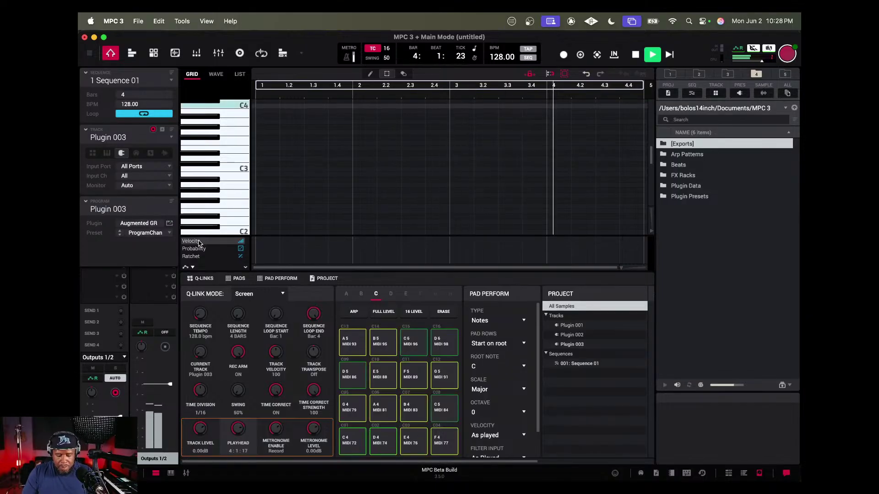
# Enlarge the Augmented GRAND PIANO window, browse its presets to Prepared Cage Piano and close the window.
pyautogui.click(169, 224)
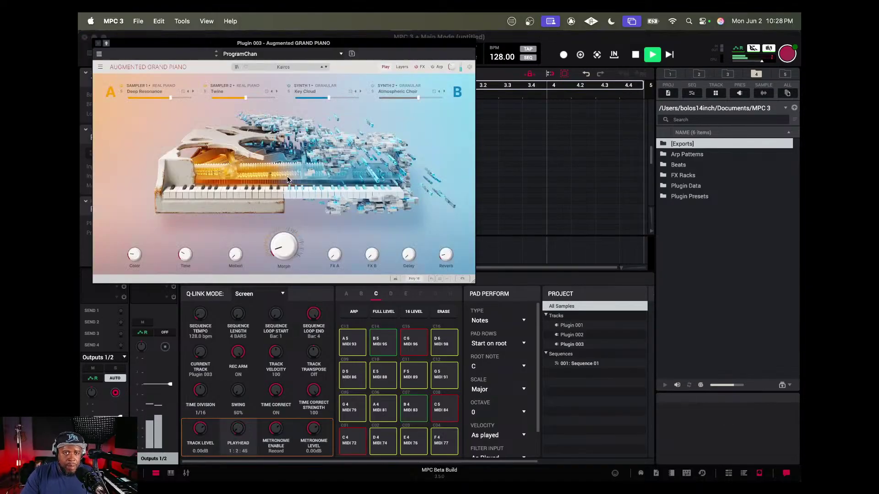
pyautogui.moveTo(472, 281); pyautogui.dragTo(551, 327)
pyautogui.click(370, 68)
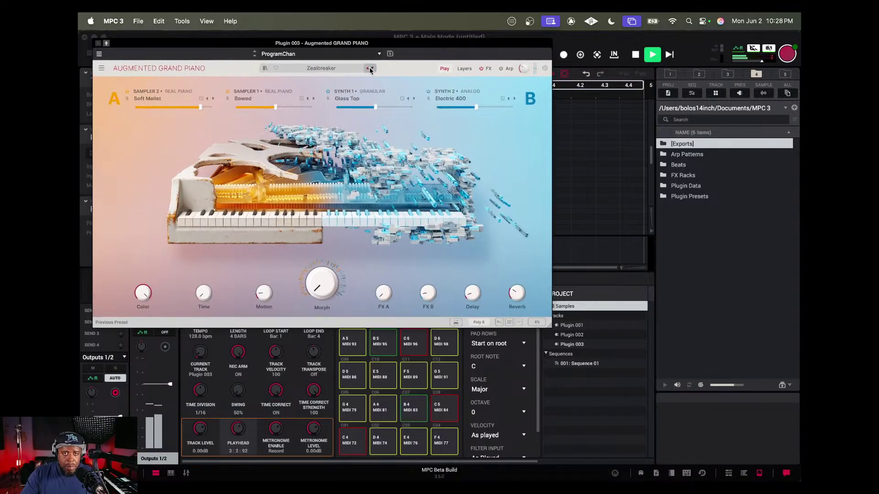
pyautogui.click(373, 69)
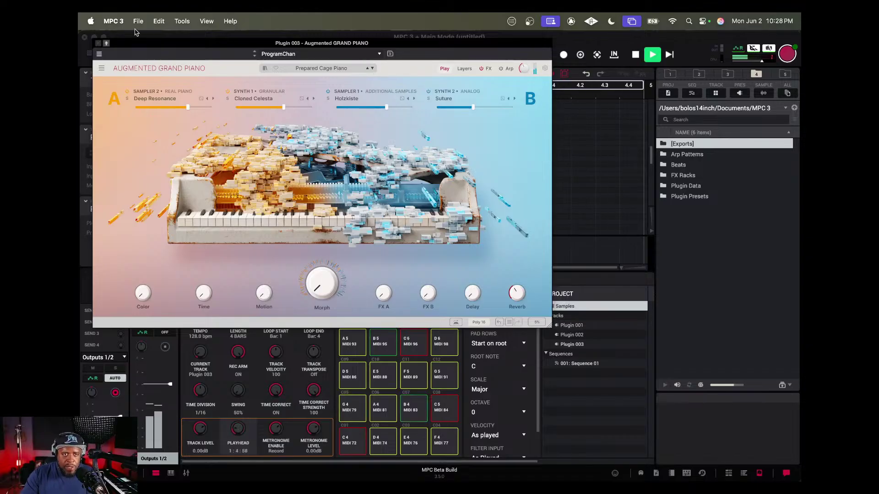
pyautogui.click(98, 43)
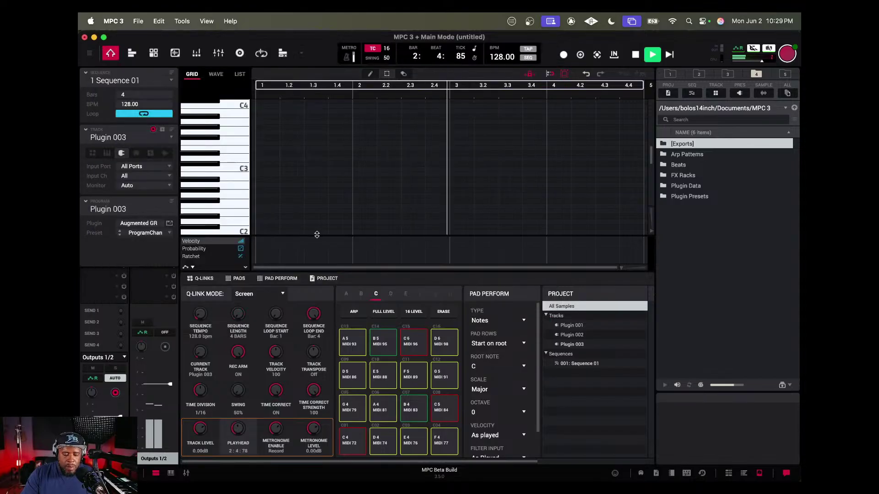
# Restart the sequence and record a low piano part across its four bars on the third track, ending with overdub off.
pyautogui.click(633, 55)
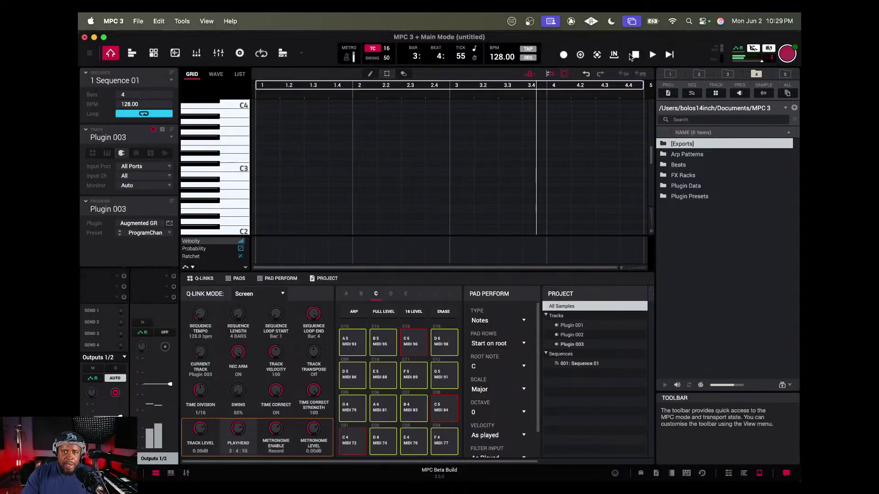
pyautogui.press('space')
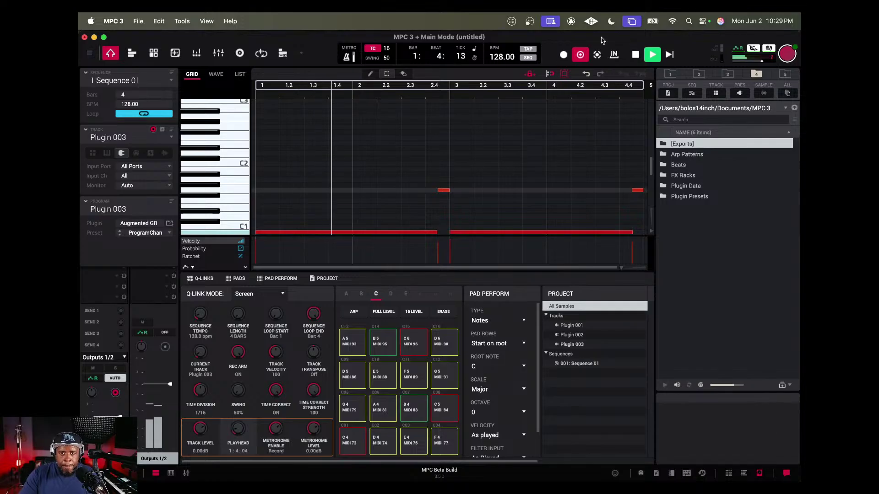
pyautogui.click(580, 55)
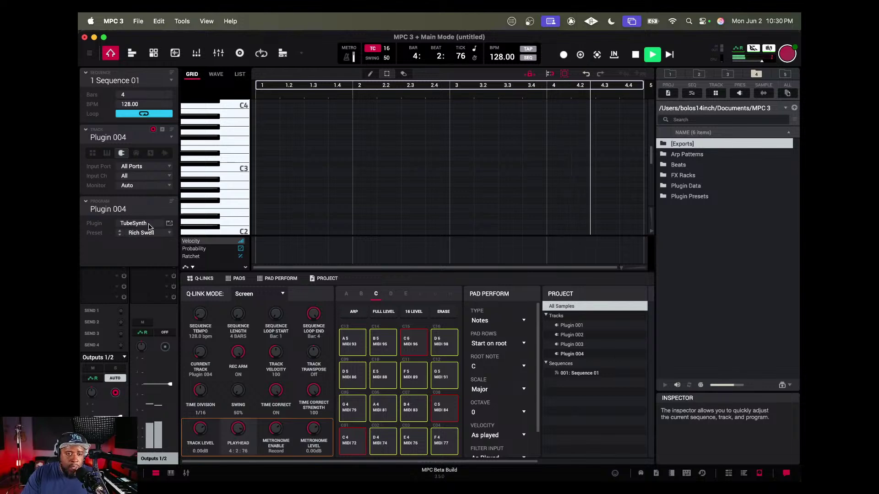
# Load Jup-8 V4 from Arturia's VST3 plugins onto the fourth plugin track.
pyautogui.click(163, 224)
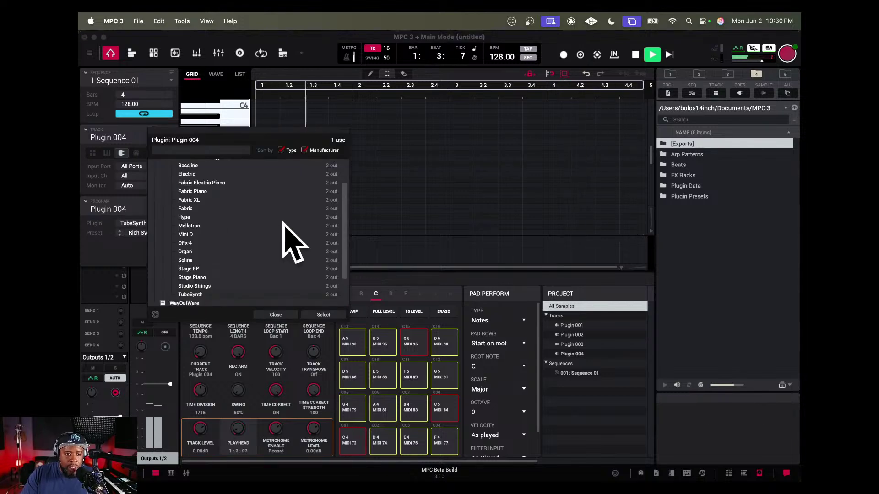
pyautogui.moveTo(347, 238); pyautogui.dragTo(347, 263)
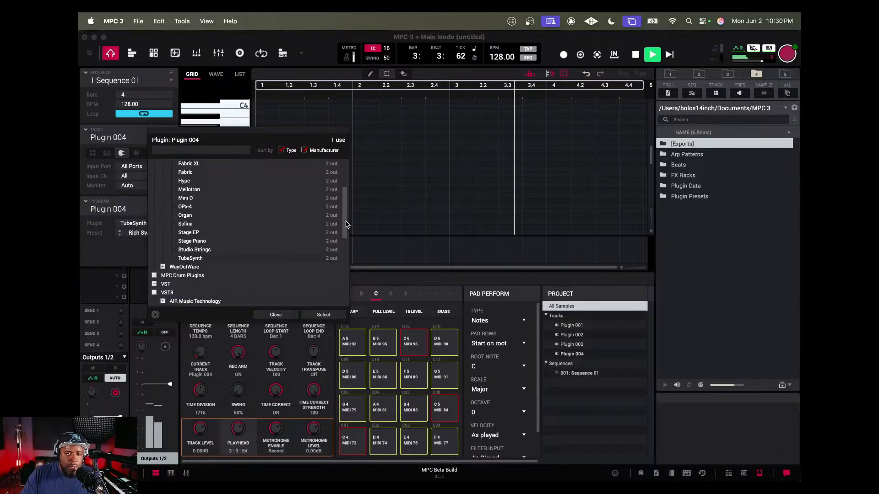
pyautogui.moveTo(346, 224); pyautogui.dragTo(345, 249)
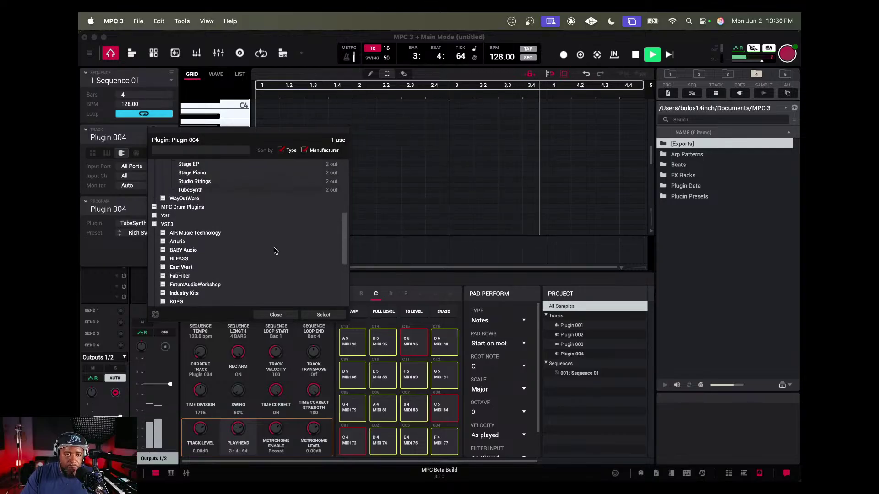
pyautogui.click(162, 241)
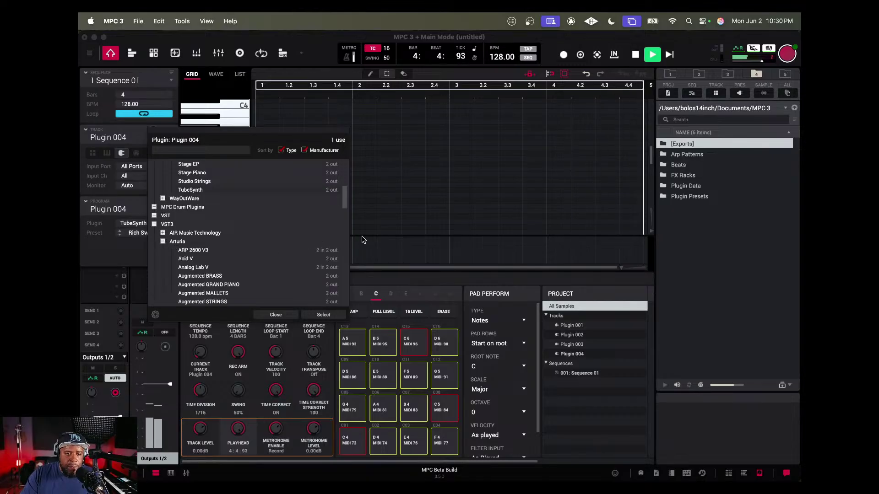
pyautogui.moveTo(345, 203); pyautogui.dragTo(347, 235)
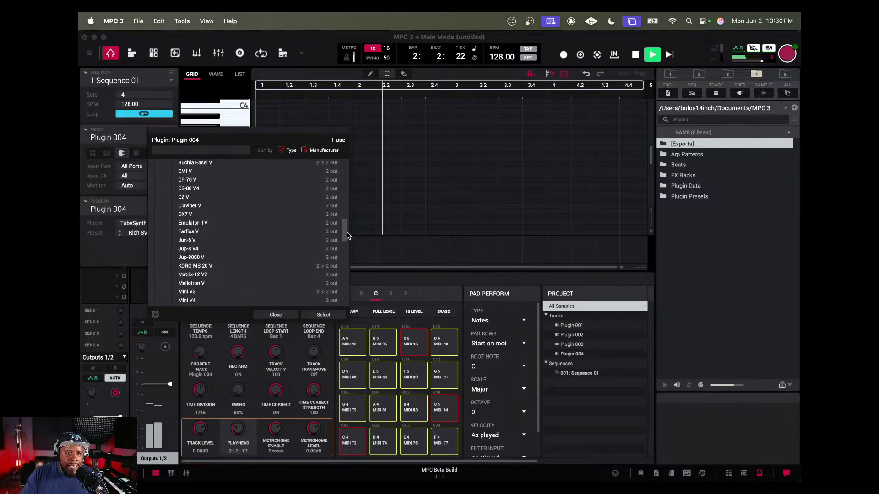
pyautogui.doubleClick(191, 249)
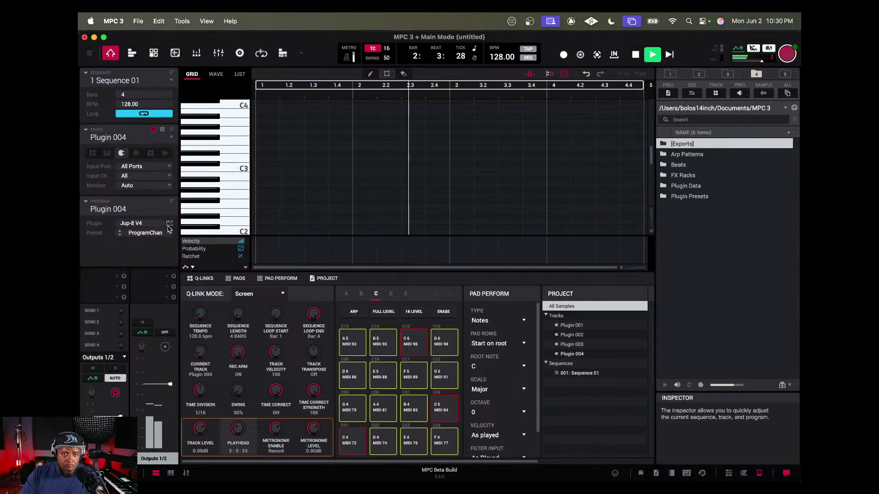
# Open the Jup-8 V4 window on the fourth track and audition its presets one after another up to Inhaled Glass.
pyautogui.click(169, 224)
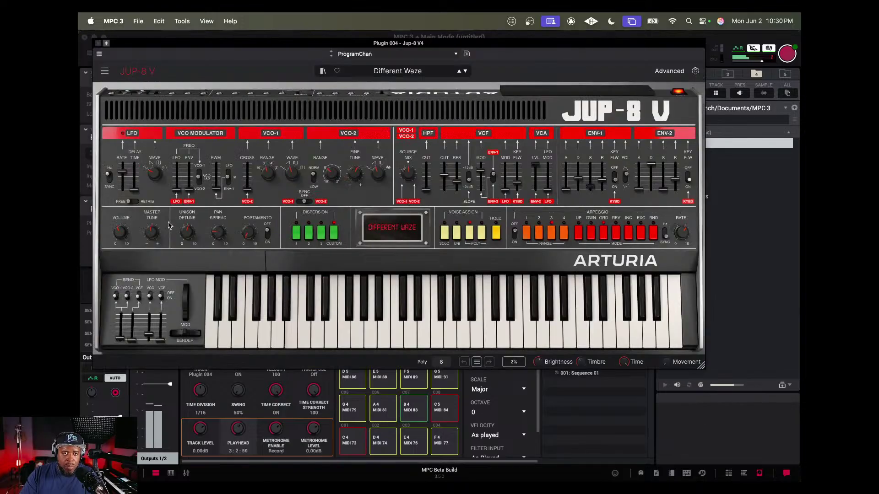
pyautogui.click(465, 72)
pyautogui.click(465, 72)
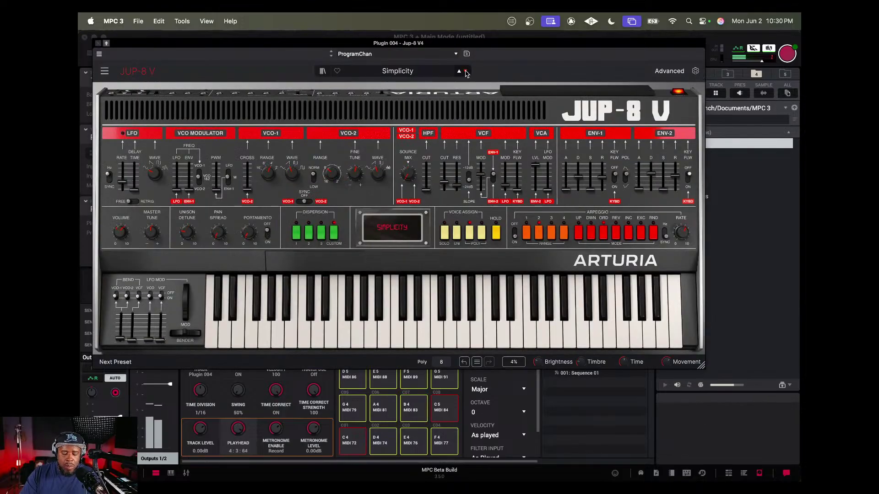
pyautogui.click(465, 72)
pyautogui.click(465, 72)
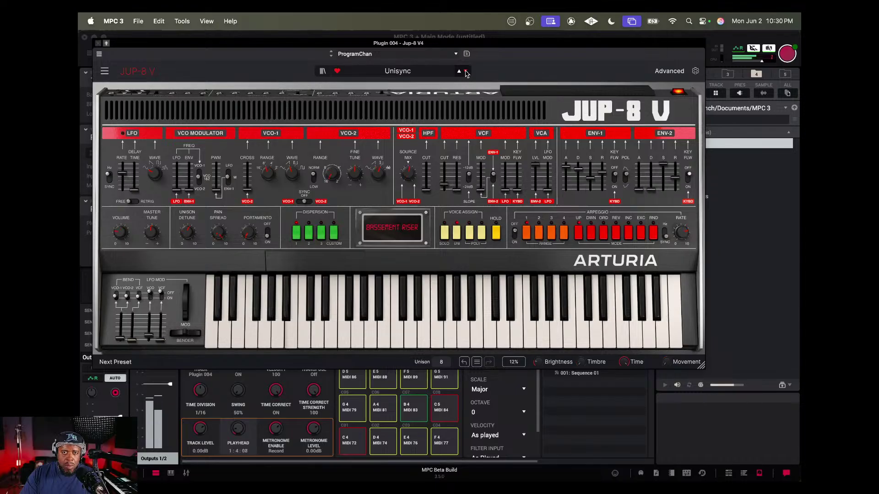
pyautogui.click(465, 72)
pyautogui.click(465, 72)
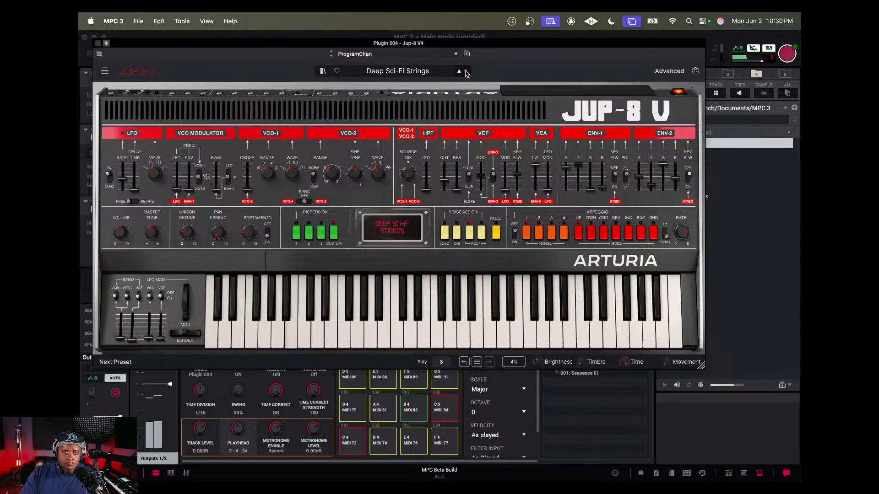
pyautogui.click(465, 72)
pyautogui.click(465, 72)
pyautogui.click(465, 72)
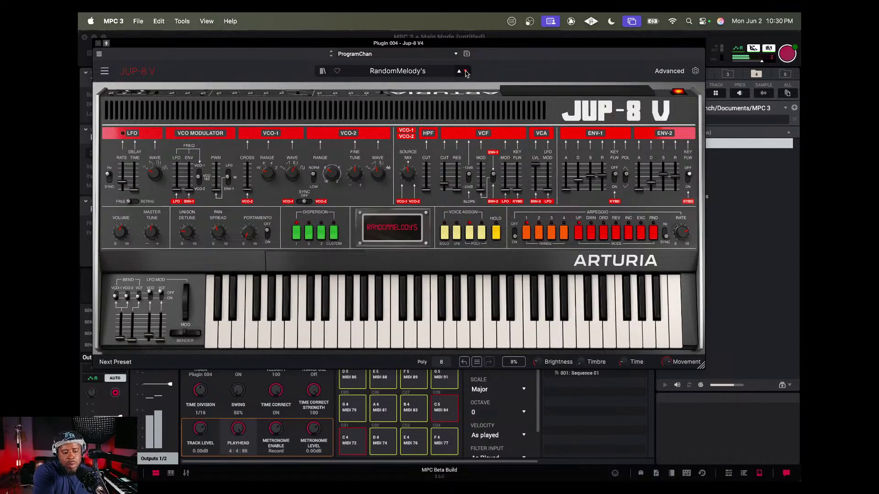
pyautogui.click(465, 71)
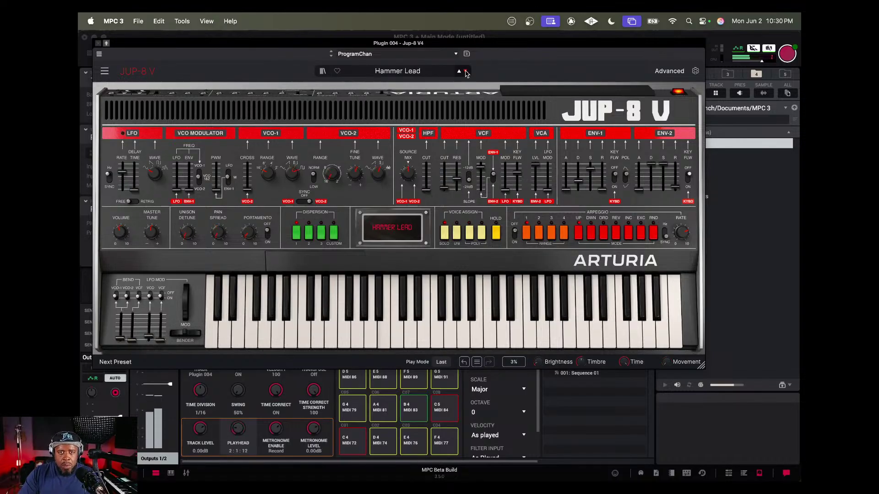
pyautogui.click(465, 71)
pyautogui.click(465, 72)
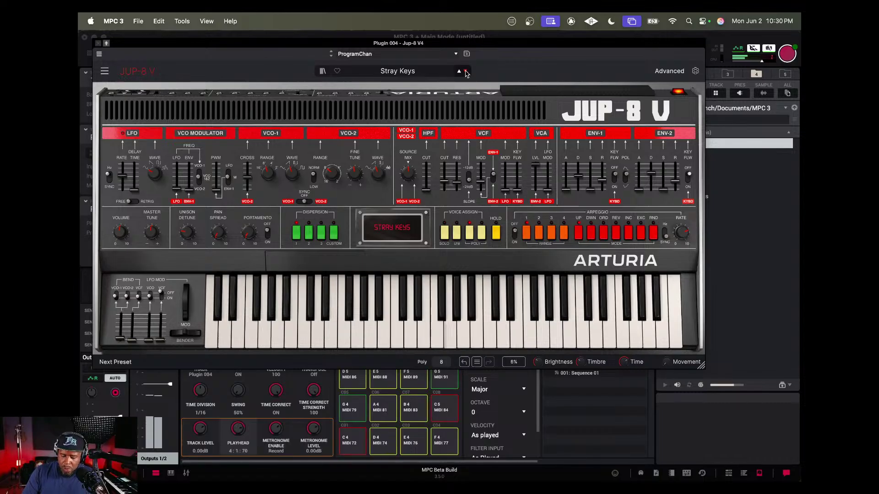
pyautogui.click(465, 71)
pyautogui.click(465, 72)
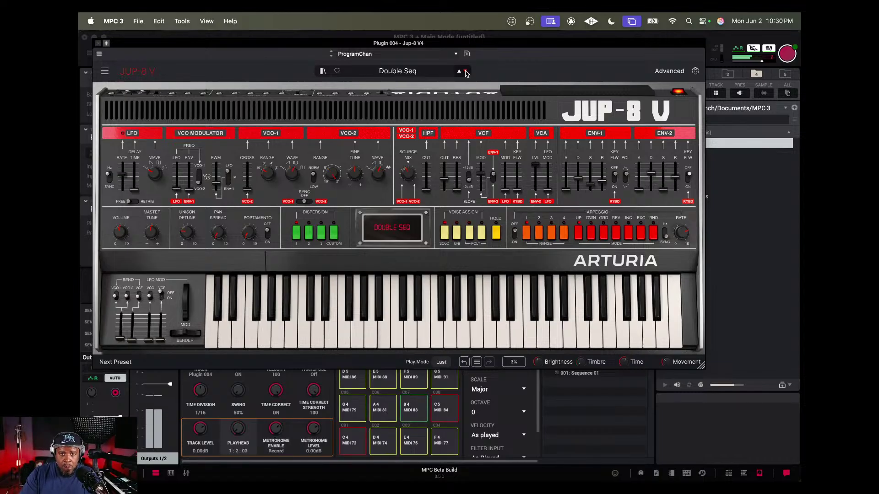
pyautogui.click(465, 72)
pyautogui.click(465, 72)
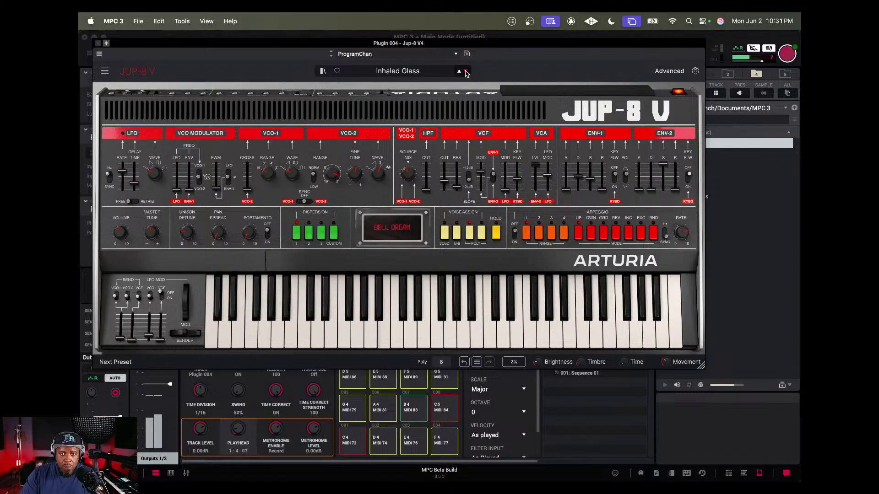
# Filter the Jup-8 V4 presets to the Lead category and load A Fifth of Saw.
pyautogui.click(411, 73)
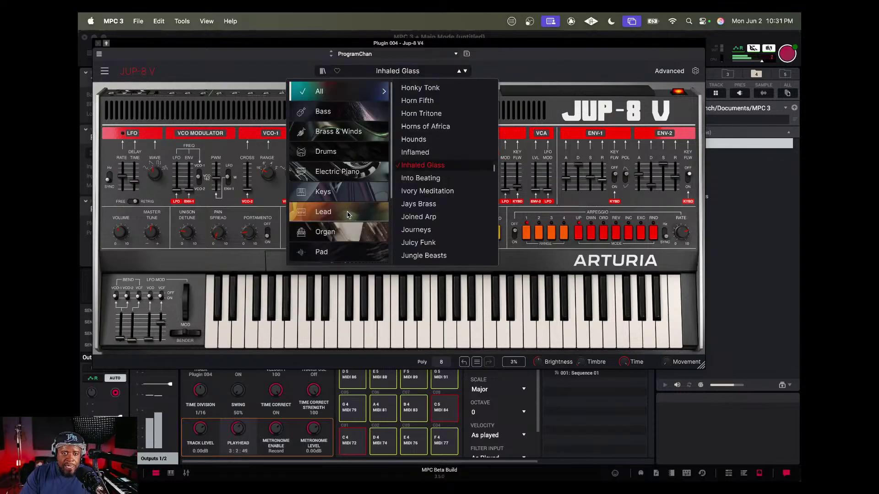
pyautogui.moveTo(338, 211)
pyautogui.click(426, 89)
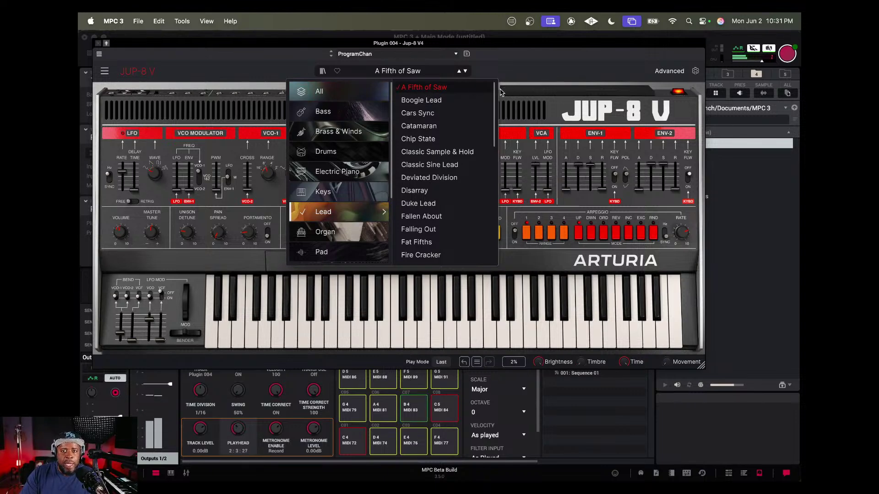
# Audition the Lead presets in order from Boogie Lead through Glide Fire.
pyautogui.click(465, 71)
pyautogui.click(465, 72)
pyautogui.click(465, 71)
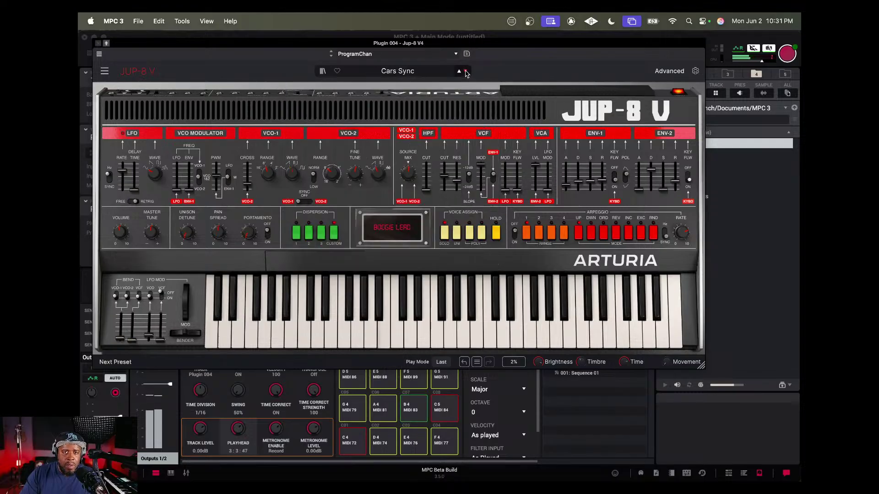
pyautogui.click(466, 72)
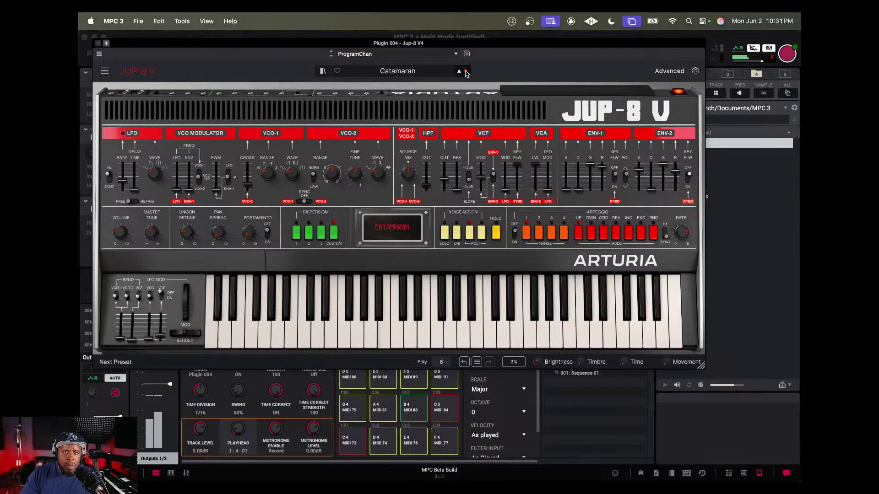
pyautogui.click(466, 72)
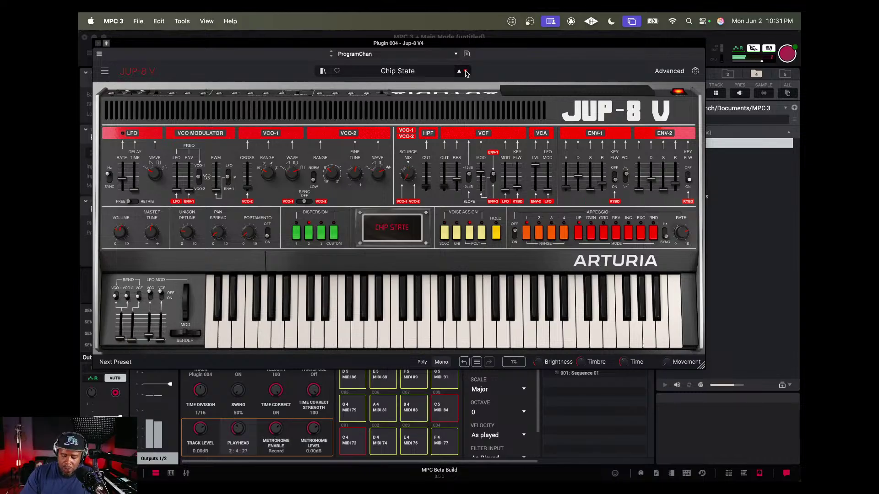
pyautogui.click(465, 72)
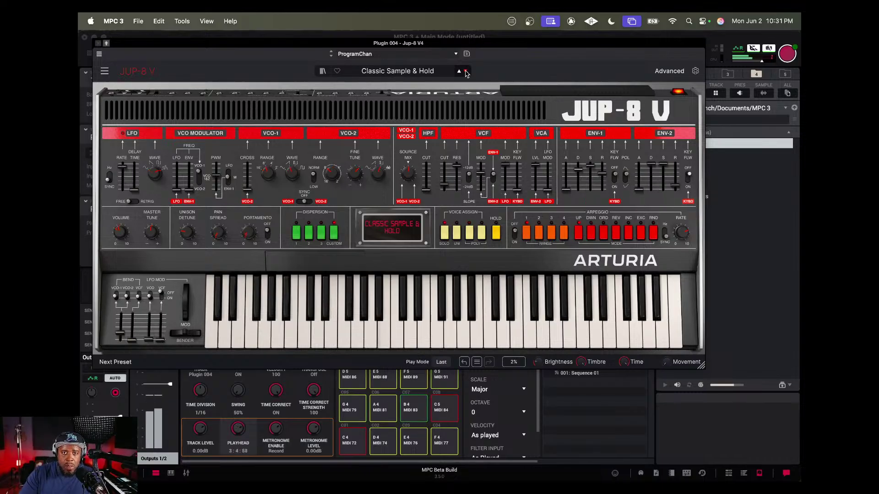
pyautogui.click(466, 72)
pyautogui.click(465, 72)
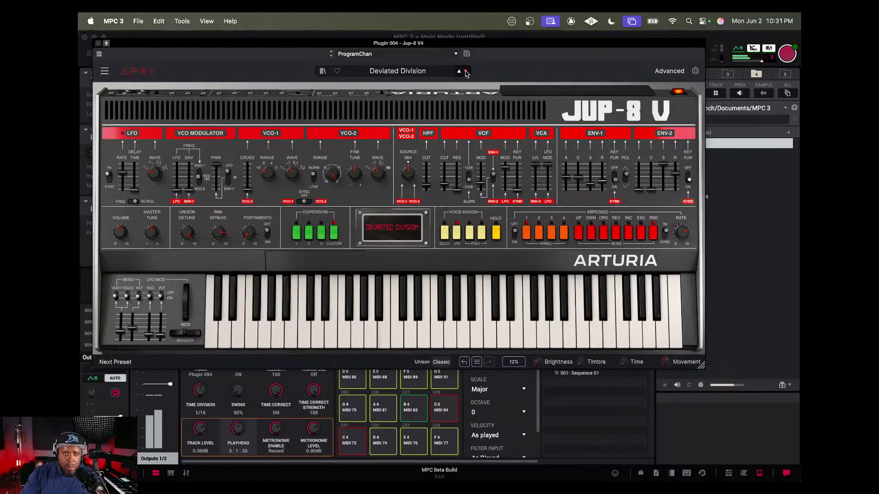
pyautogui.click(466, 72)
pyautogui.click(465, 72)
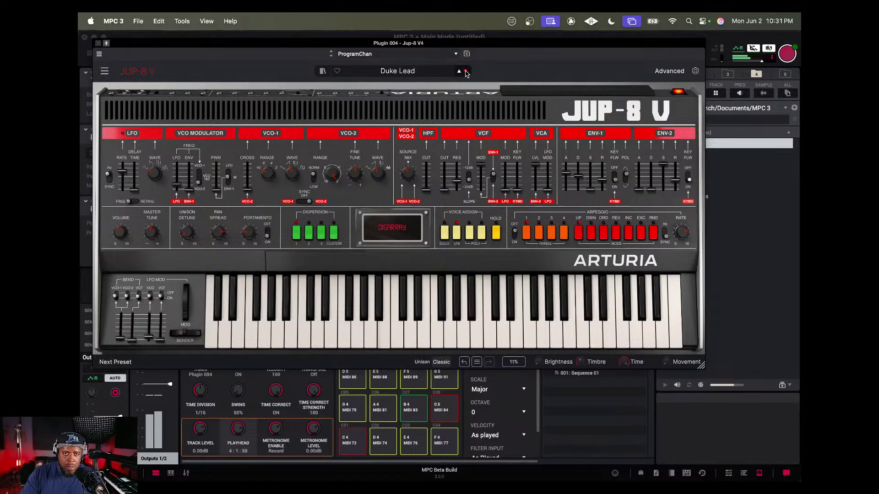
pyautogui.click(466, 72)
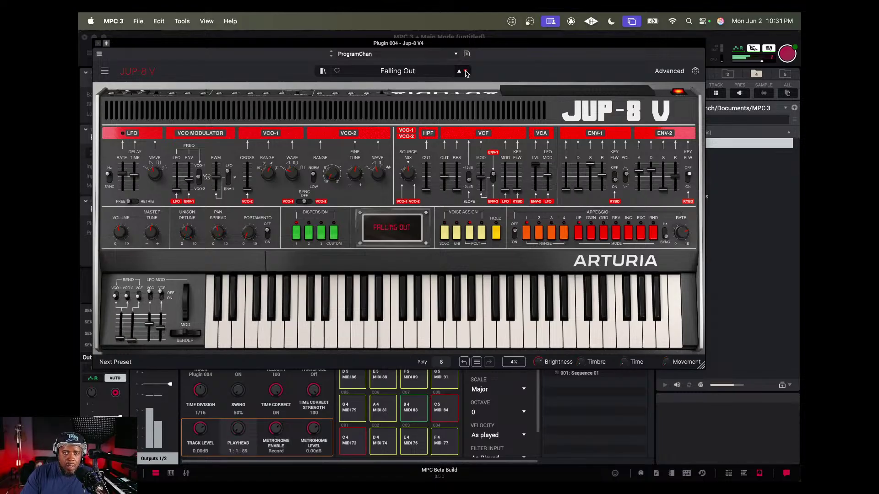
pyautogui.click(465, 72)
pyautogui.click(466, 72)
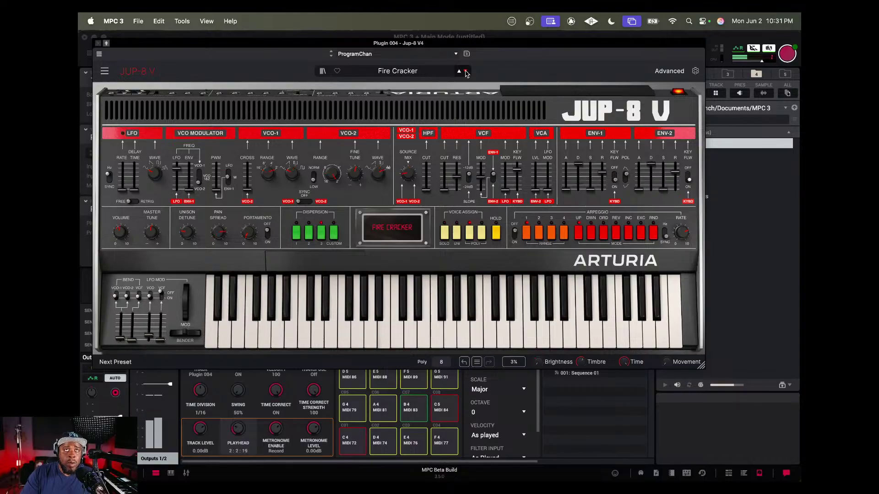
pyautogui.click(465, 72)
pyautogui.click(466, 72)
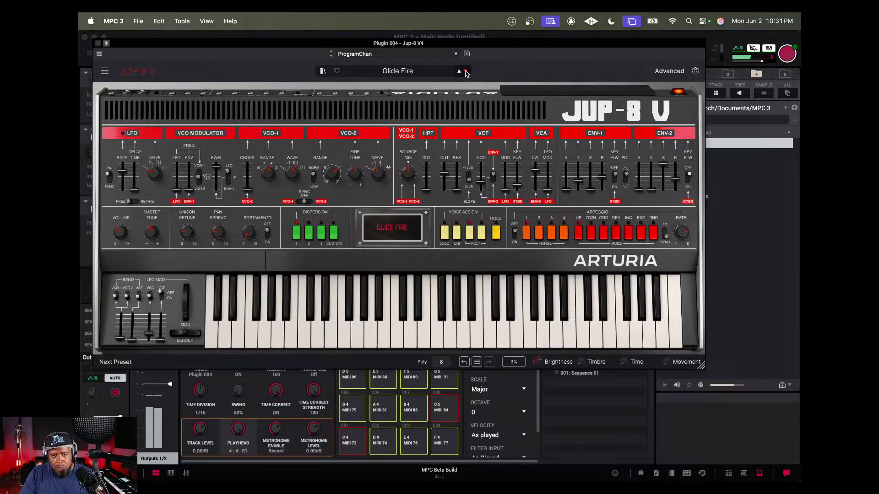
# Continue auditioning the Lead presets from Gotta Sync through Unisync.
pyautogui.click(465, 71)
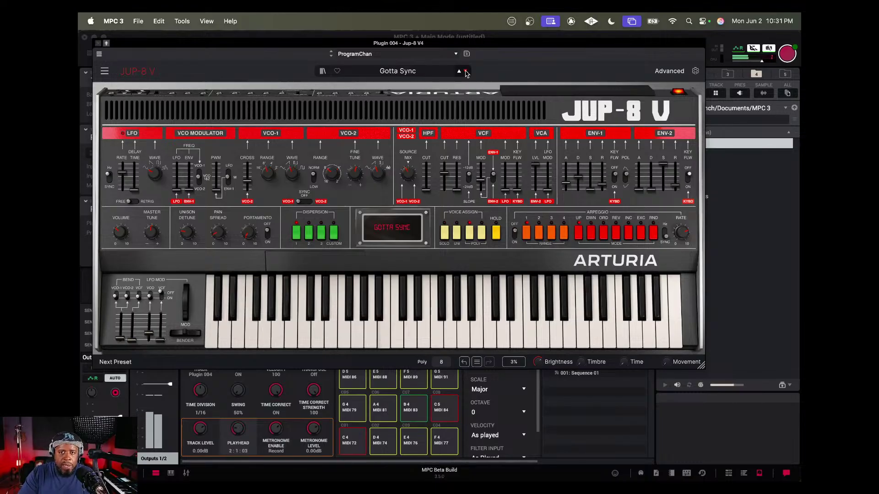
pyautogui.click(466, 71)
pyautogui.click(465, 71)
pyautogui.click(465, 72)
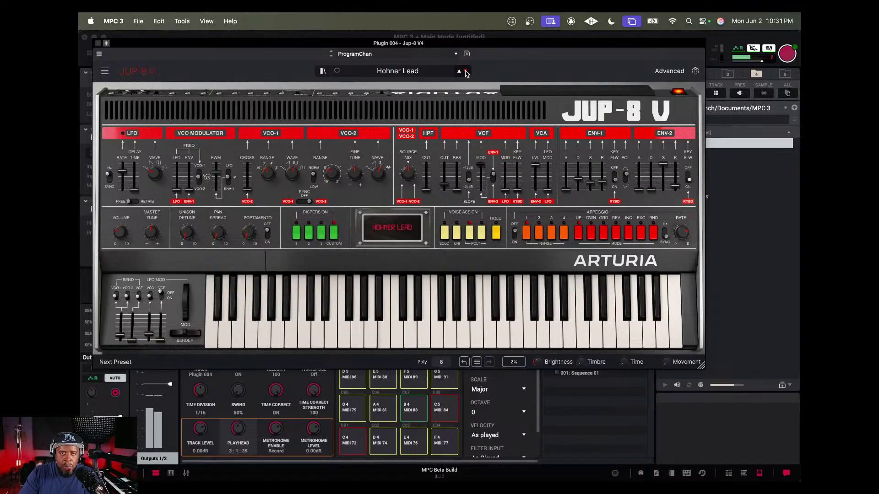
pyautogui.click(466, 72)
pyautogui.click(466, 72)
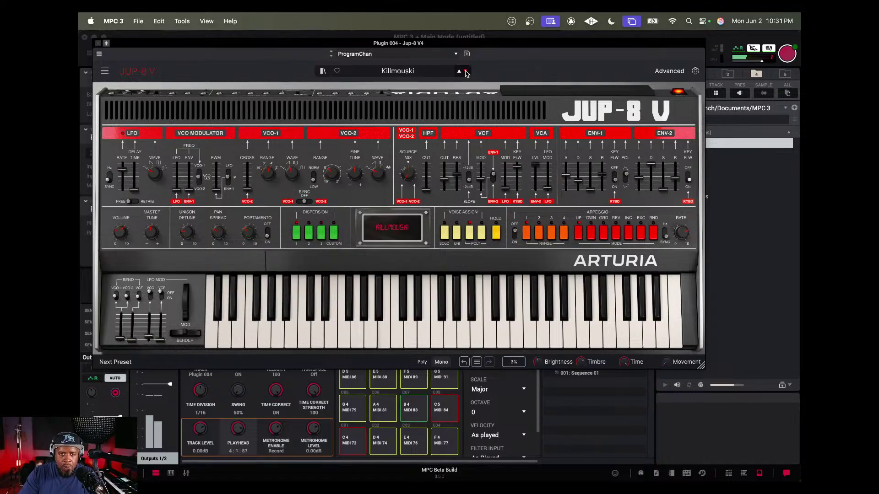
pyautogui.click(466, 72)
pyautogui.click(465, 71)
pyautogui.click(466, 71)
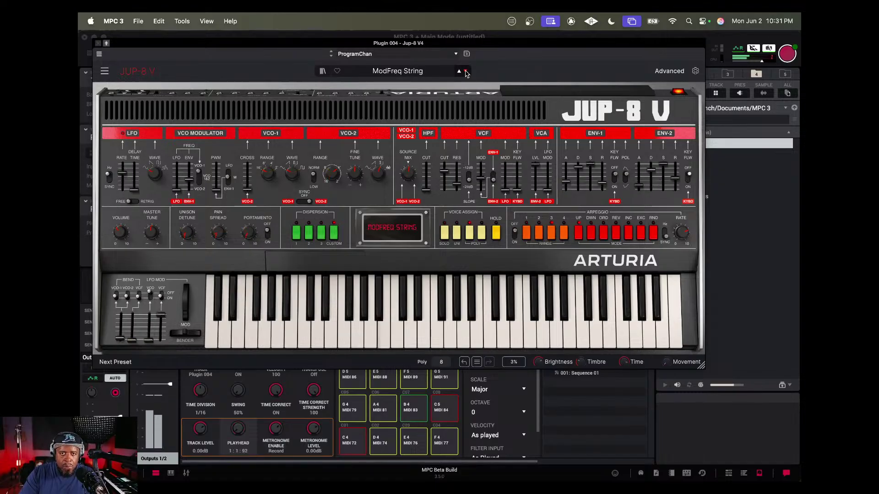
pyautogui.click(465, 71)
pyautogui.click(465, 72)
pyautogui.click(466, 72)
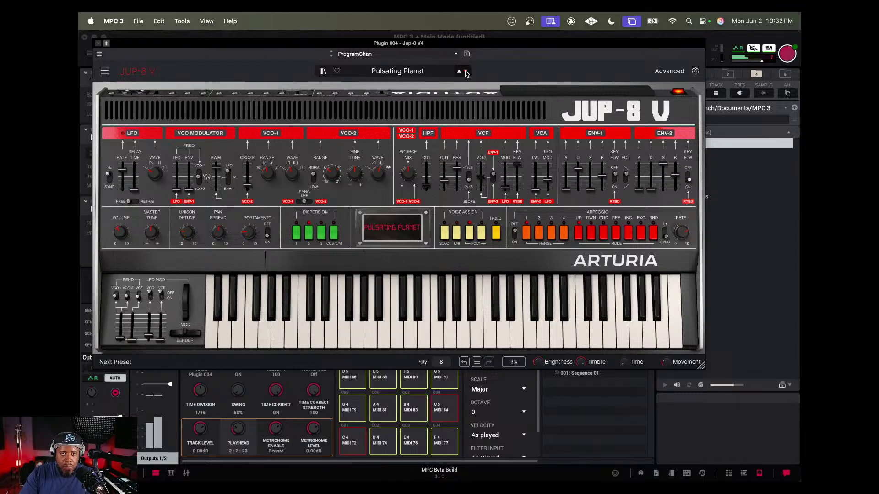
pyautogui.click(466, 71)
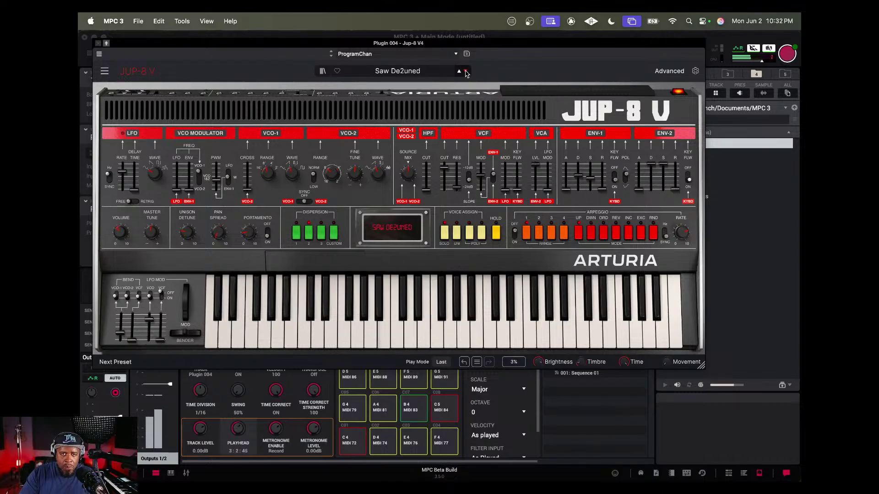
pyautogui.click(465, 71)
pyautogui.click(465, 71)
pyautogui.click(466, 71)
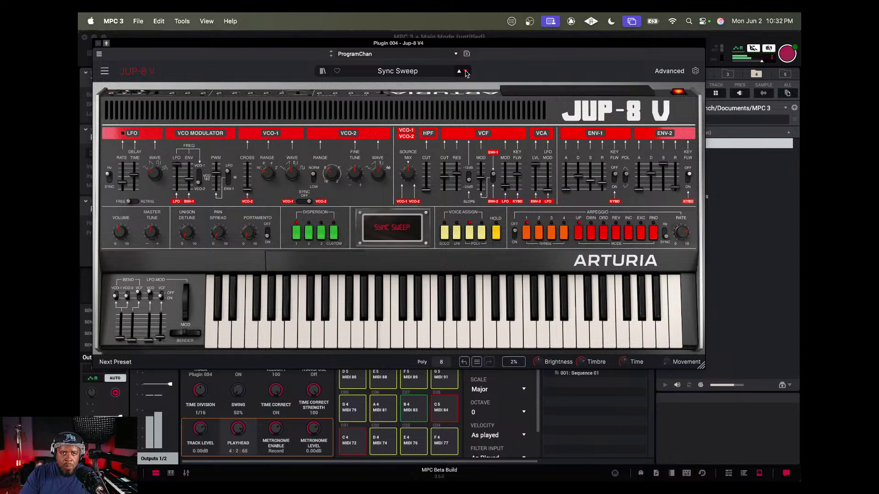
pyautogui.click(465, 72)
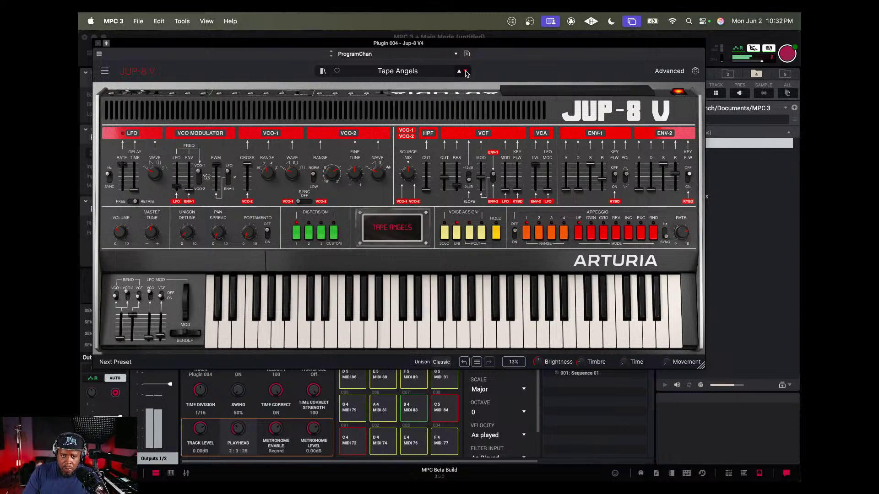
pyautogui.click(465, 72)
pyautogui.click(466, 72)
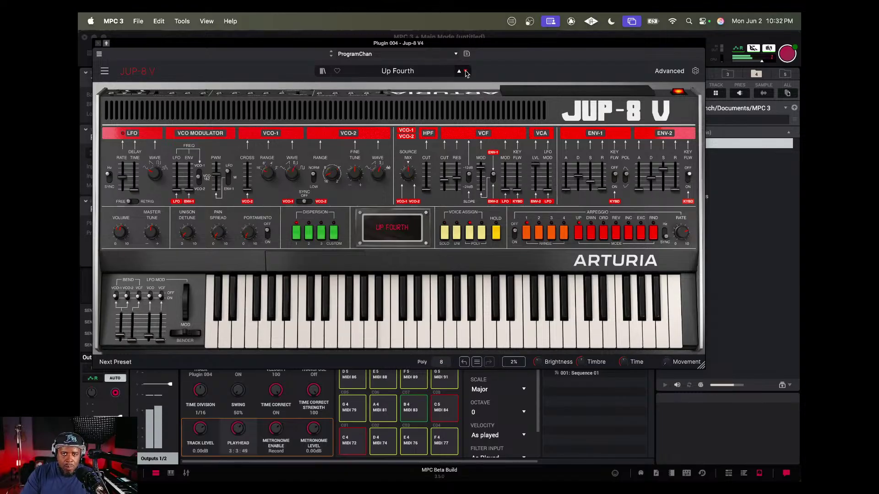
pyautogui.click(466, 72)
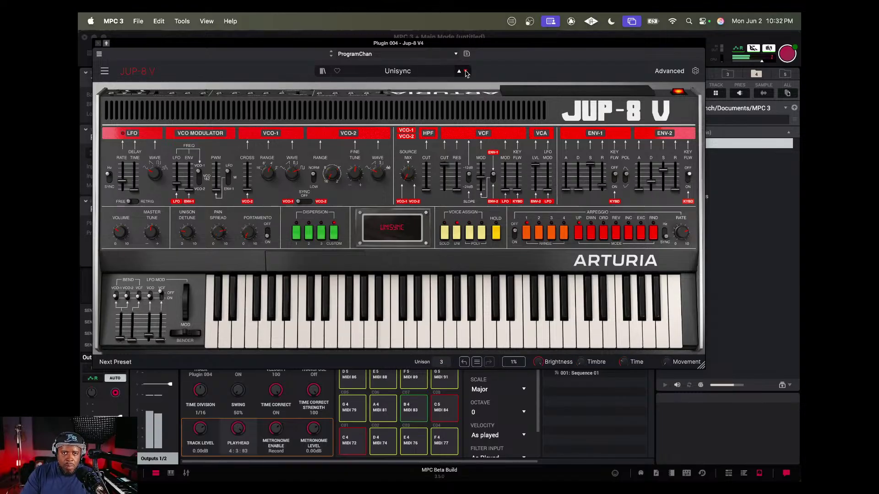
# Audition the Lead presets following Unisync one after another, through Cars Sync and Classic Sine Lead up to Fallen About.
pyautogui.click(466, 72)
pyautogui.click(465, 72)
pyautogui.click(465, 71)
pyautogui.click(465, 72)
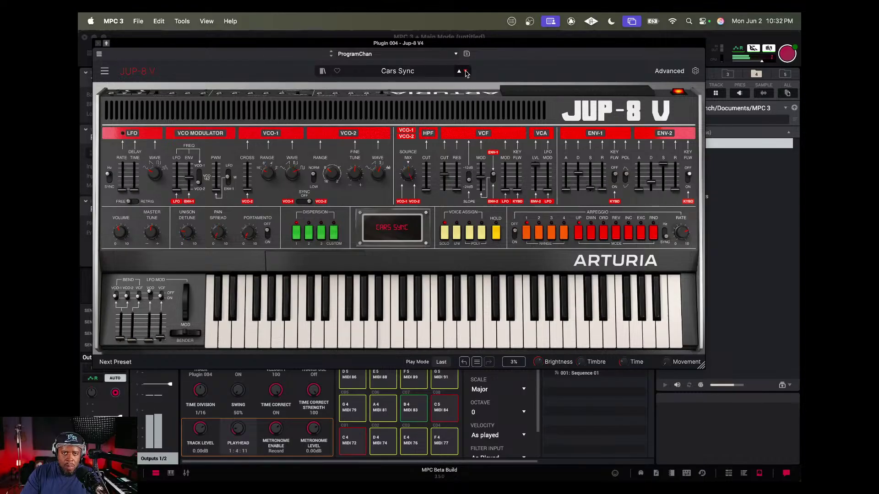
pyautogui.click(465, 72)
pyautogui.click(466, 72)
pyautogui.click(465, 72)
pyautogui.click(466, 72)
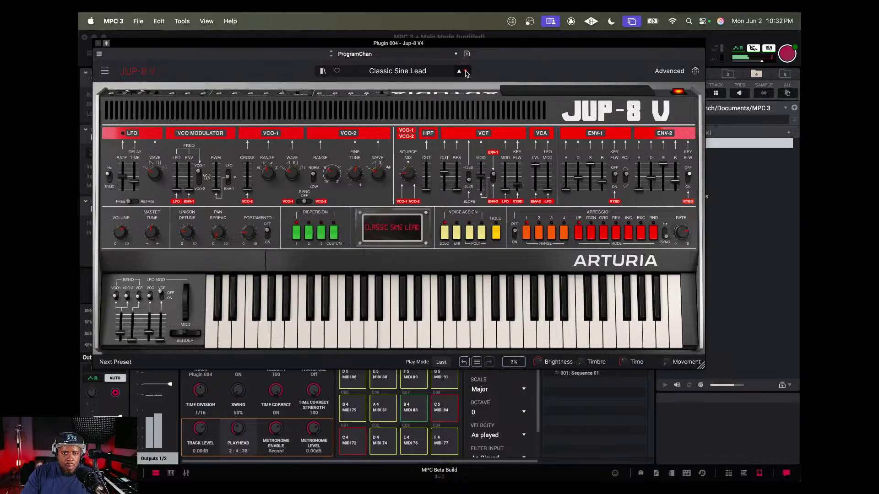
pyautogui.click(466, 72)
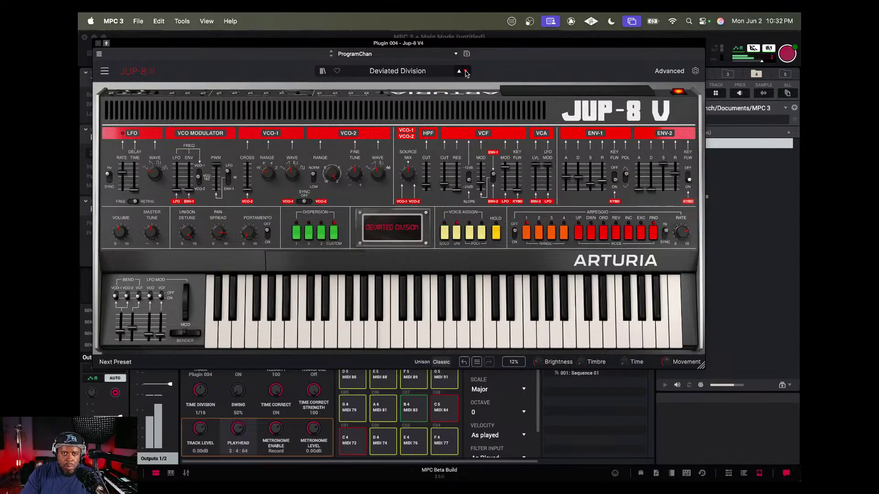
pyautogui.click(466, 72)
pyautogui.click(465, 71)
pyautogui.click(465, 72)
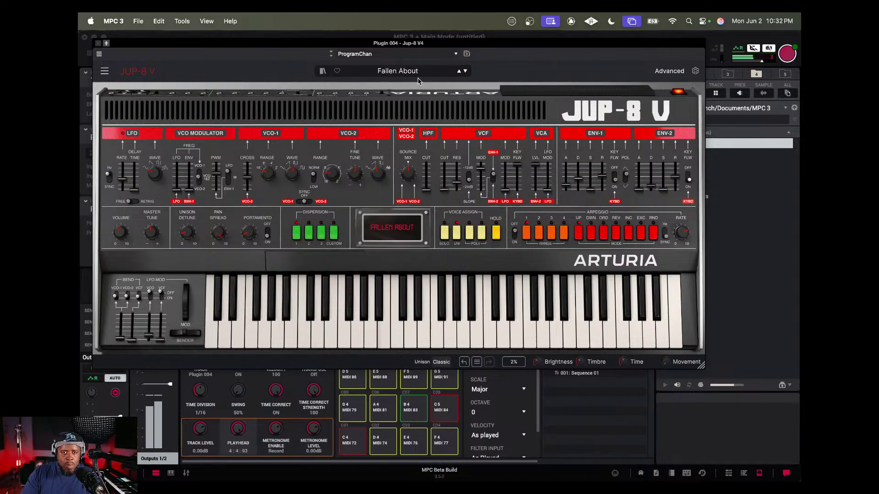
# Switch the Jup-8 V4 presets to the Sequence category and step from 18 Bells to Brittens' Mass.
pyautogui.click(411, 74)
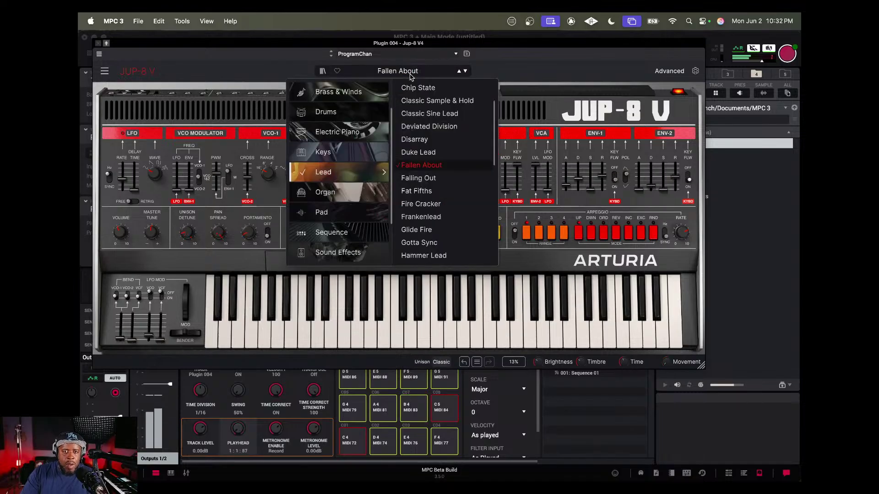
pyautogui.click(357, 240)
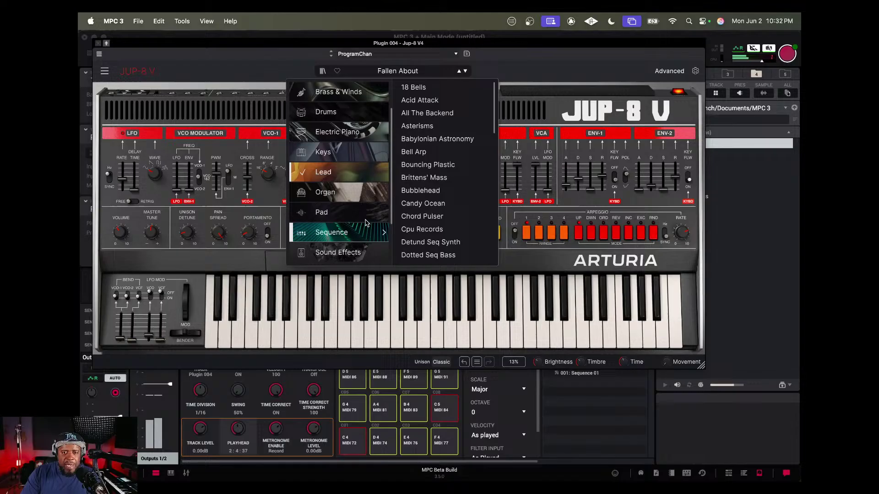
pyautogui.click(430, 90)
pyautogui.click(466, 71)
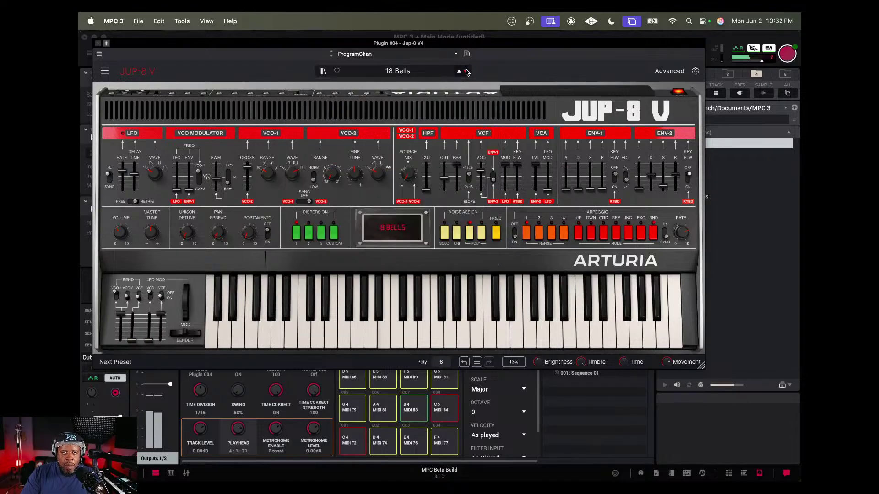
pyautogui.click(466, 72)
pyautogui.click(466, 72)
pyautogui.click(466, 71)
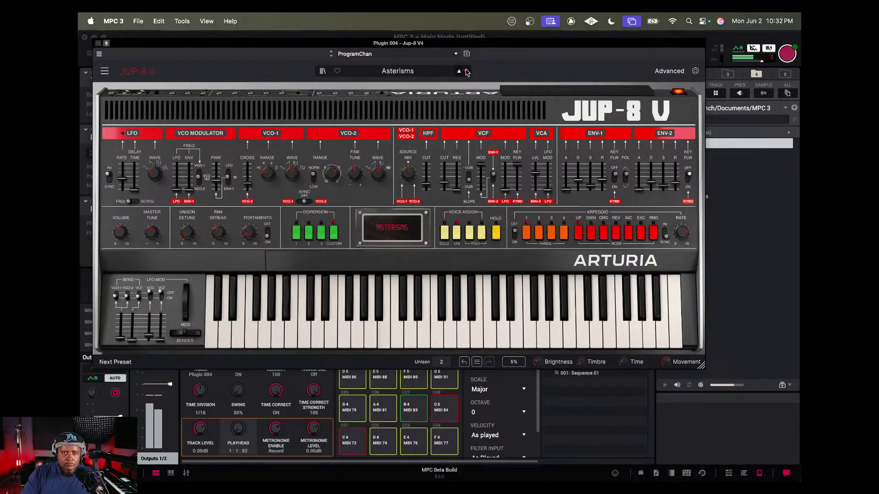
pyautogui.click(466, 72)
pyautogui.click(466, 71)
pyautogui.click(466, 71)
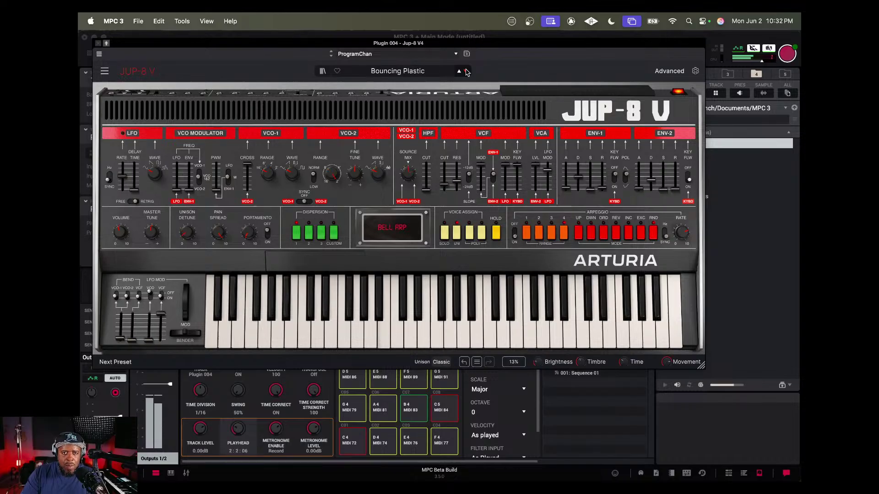
pyautogui.click(466, 72)
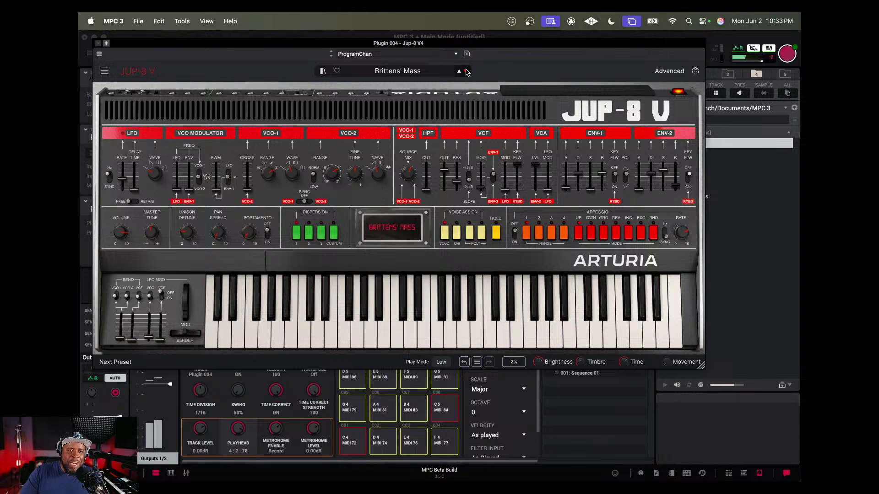
# Close the Jup-8 V4 window and record a four-bar note part on the Plugin 004 track.
pyautogui.click(98, 44)
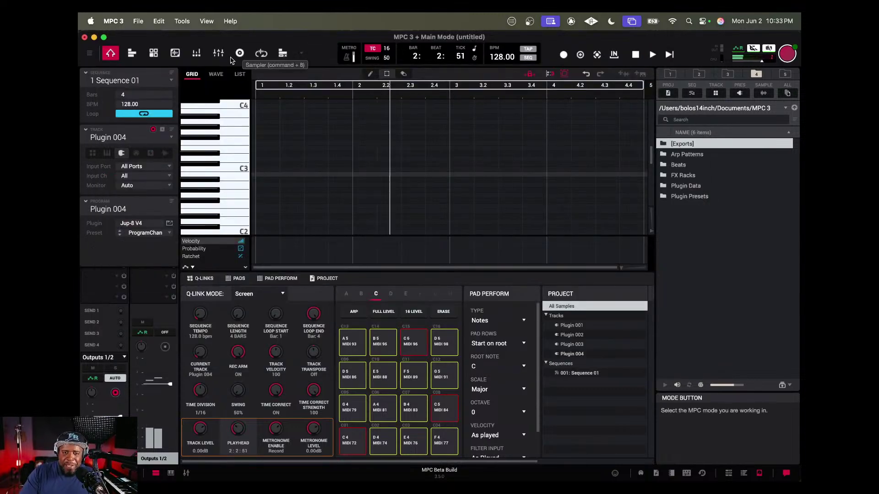
pyautogui.press('r')
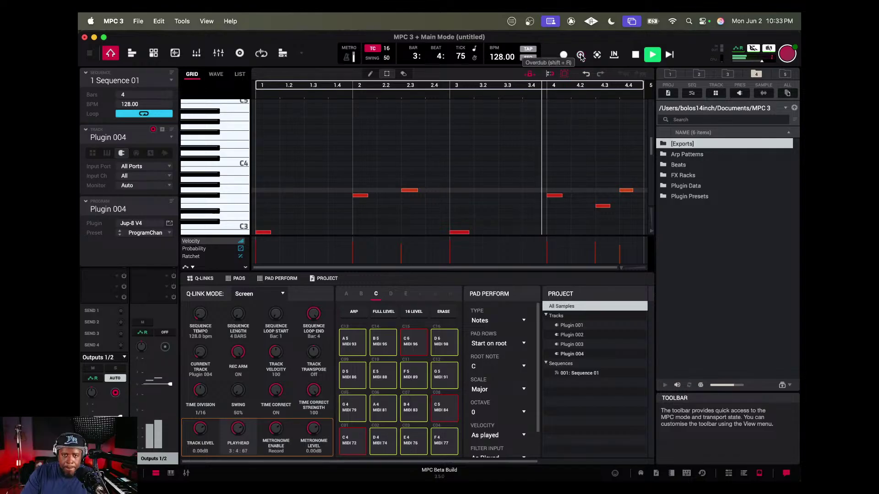
# Insert the Akai Professional Delay Sync effect in the first insert slot of the Plugin 004 track.
pyautogui.click(117, 275)
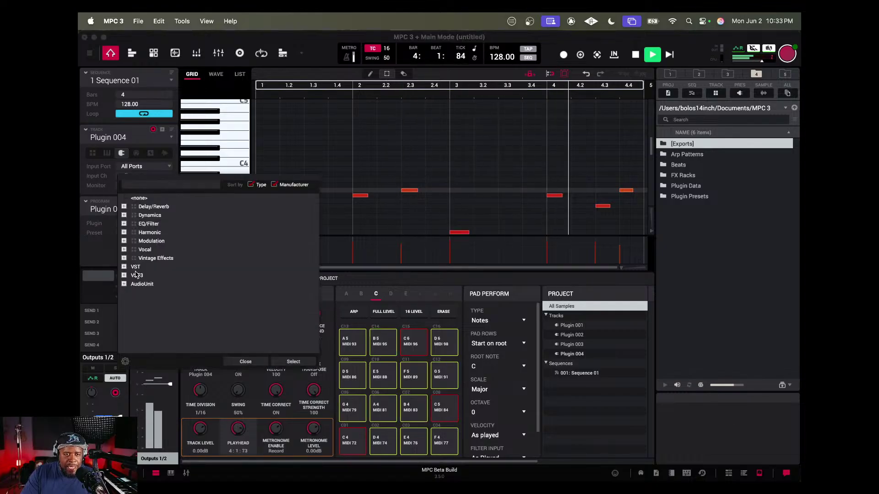
pyautogui.click(124, 207)
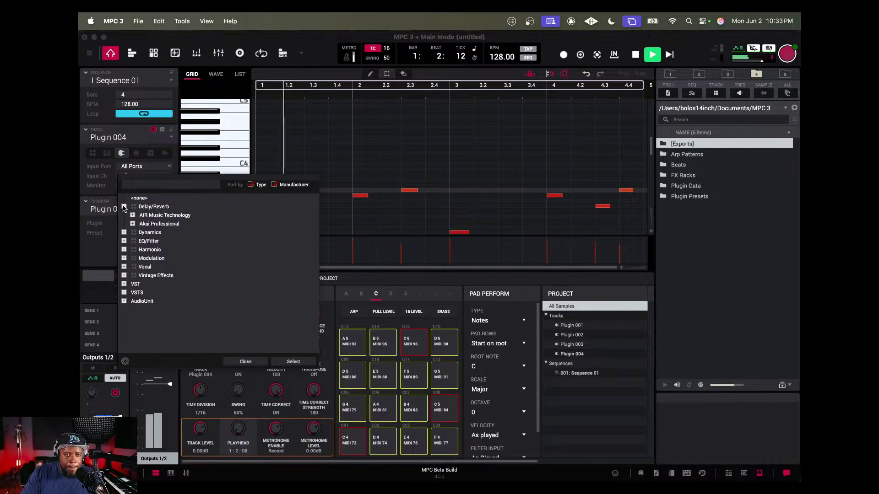
pyautogui.click(132, 223)
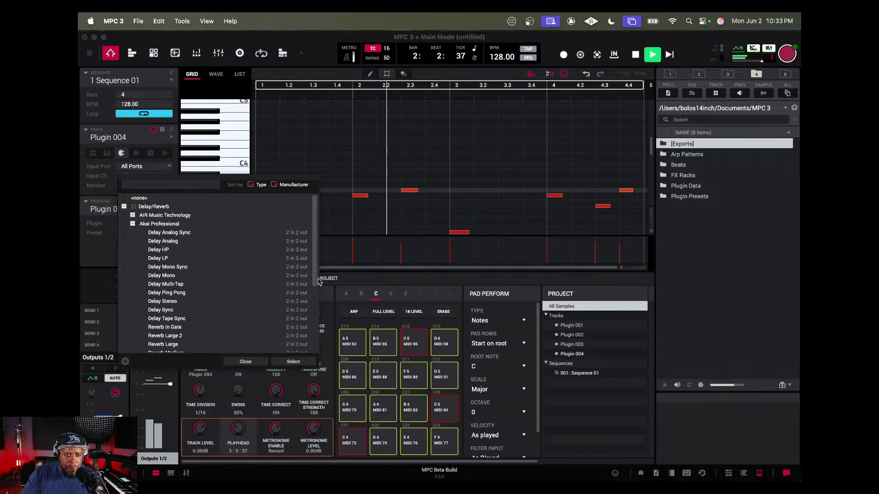
pyautogui.doubleClick(163, 311)
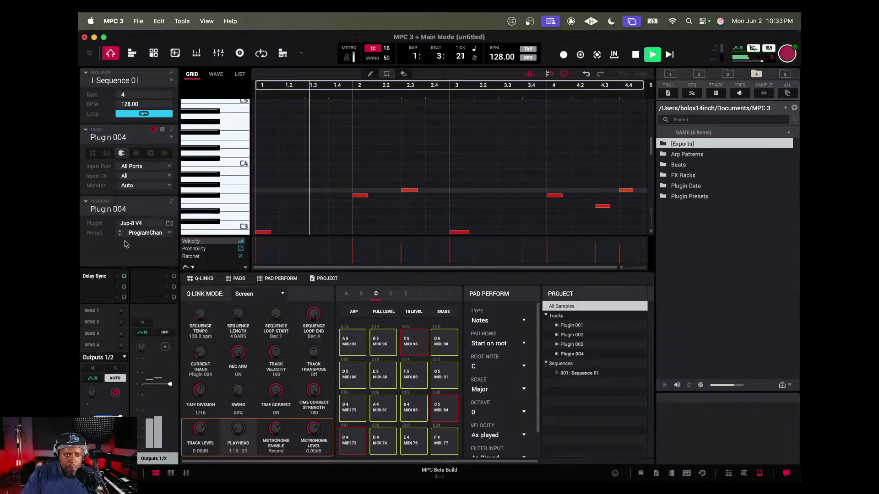
pyautogui.click(168, 224)
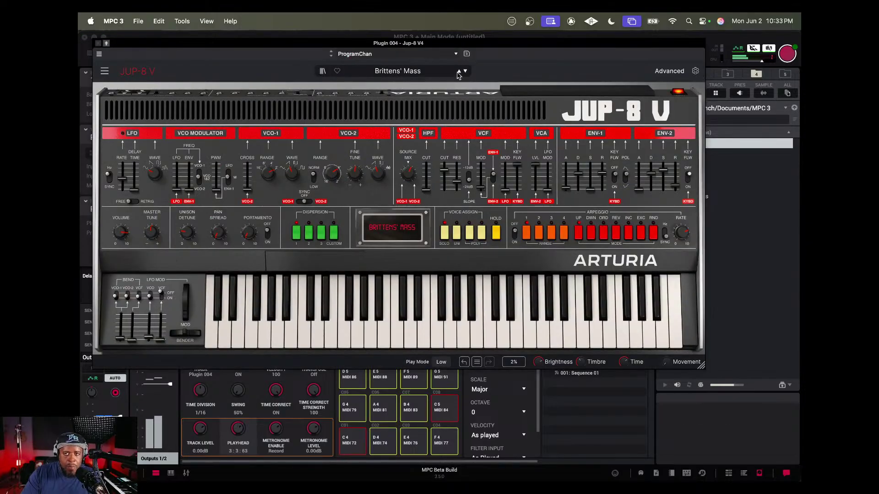
pyautogui.click(99, 44)
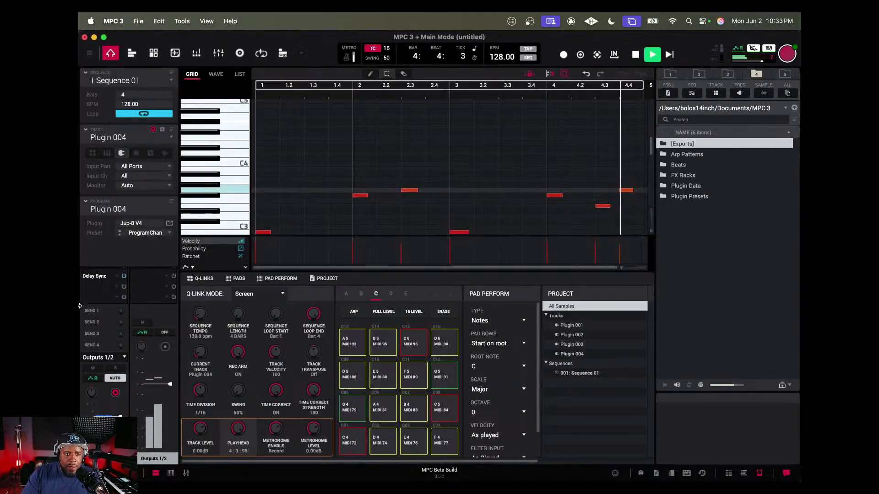
# Set the Delay Sync effect's dry/wet mix to 19 and close its window.
pyautogui.click(96, 278)
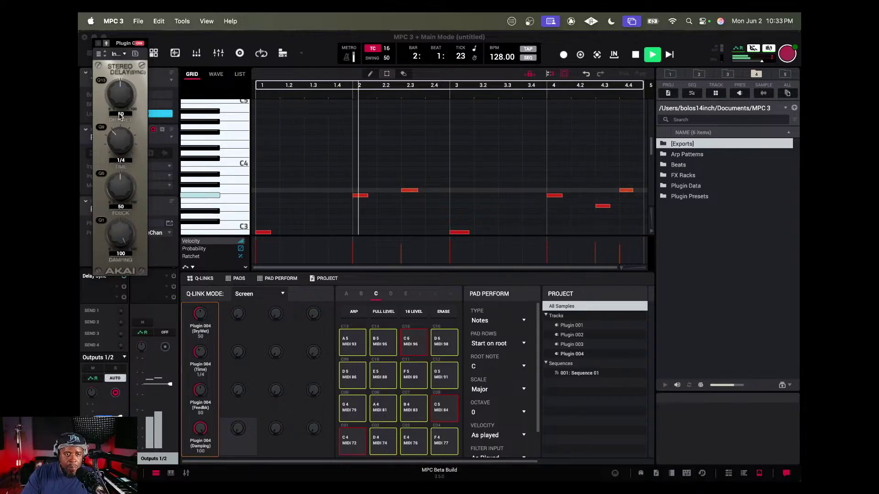
pyautogui.moveTo(118, 101); pyautogui.dragTo(118, 116)
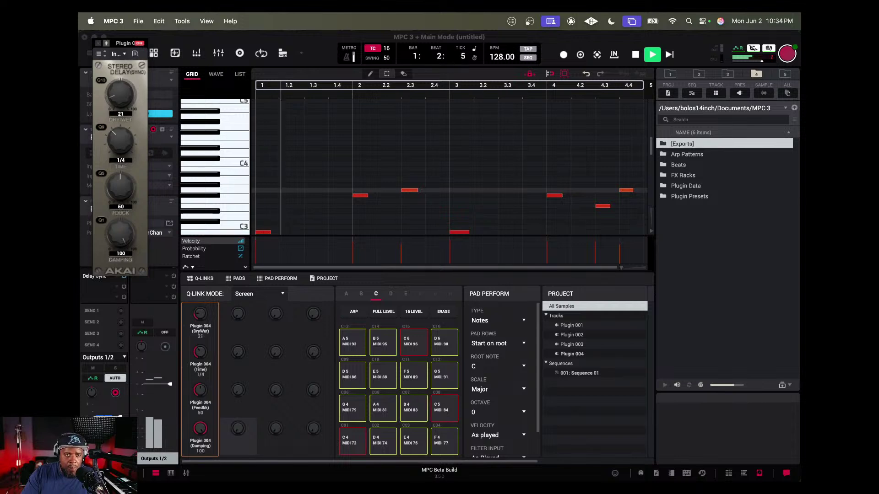
pyautogui.moveTo(117, 108); pyautogui.dragTo(117, 111)
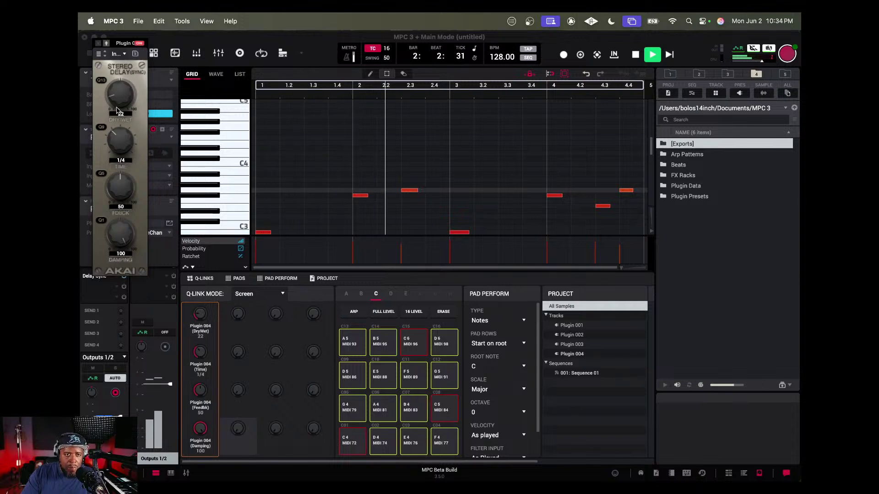
pyautogui.moveTo(117, 85); pyautogui.dragTo(116, 86)
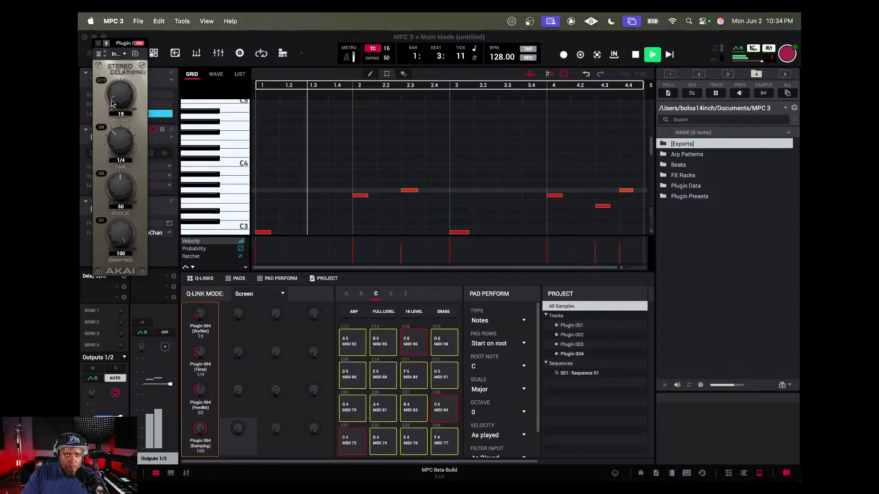
pyautogui.click(97, 43)
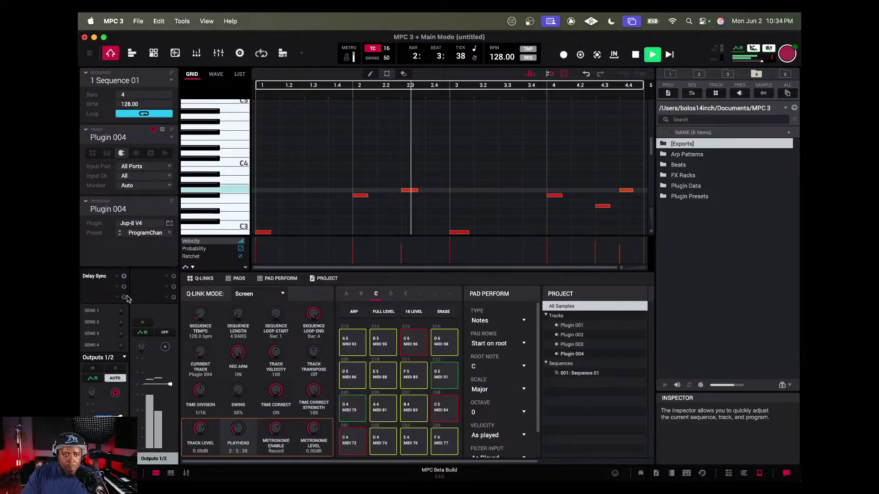
# Insert the Cableguys ShaperBox 3 VST3 effect in the second insert slot of the Plugin 004 track.
pyautogui.doubleClick(105, 286)
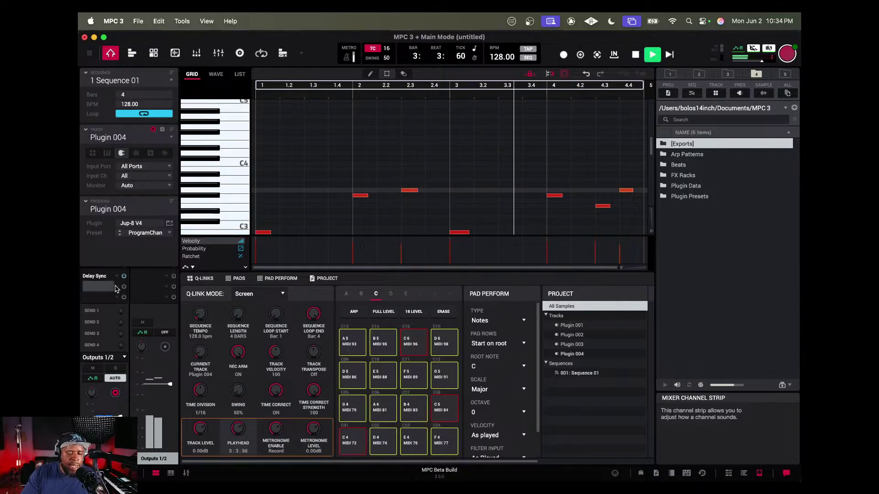
pyautogui.click(122, 290)
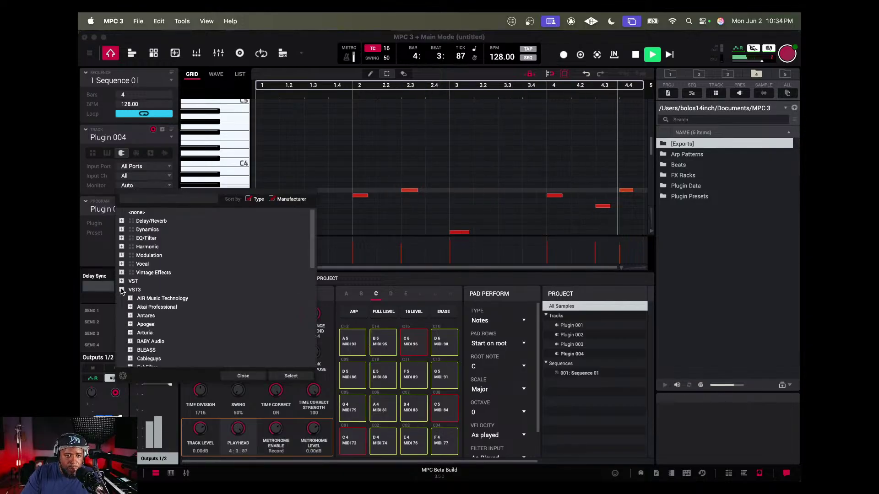
pyautogui.scroll(-3, 192, 299)
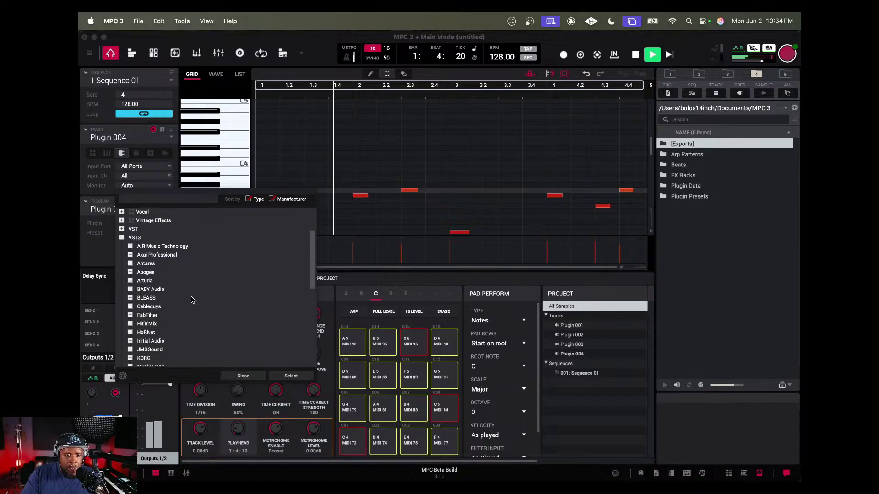
pyautogui.click(131, 306)
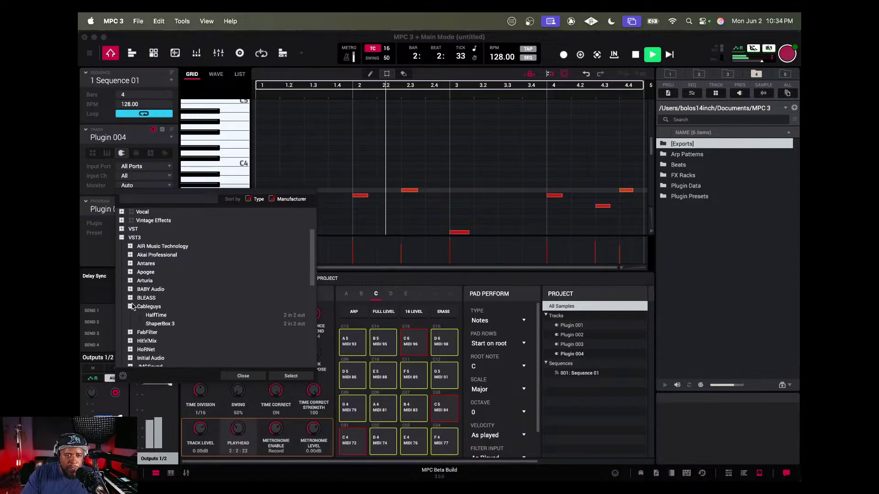
pyautogui.doubleClick(158, 323)
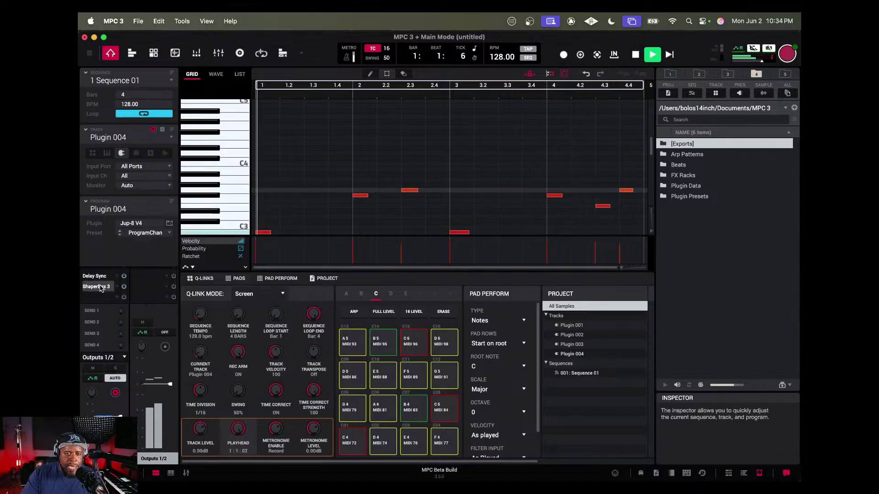
# Open ShaperBox 3 on the Plugin 004 track and step through its presets to load EpiCave.
pyautogui.doubleClick(99, 286)
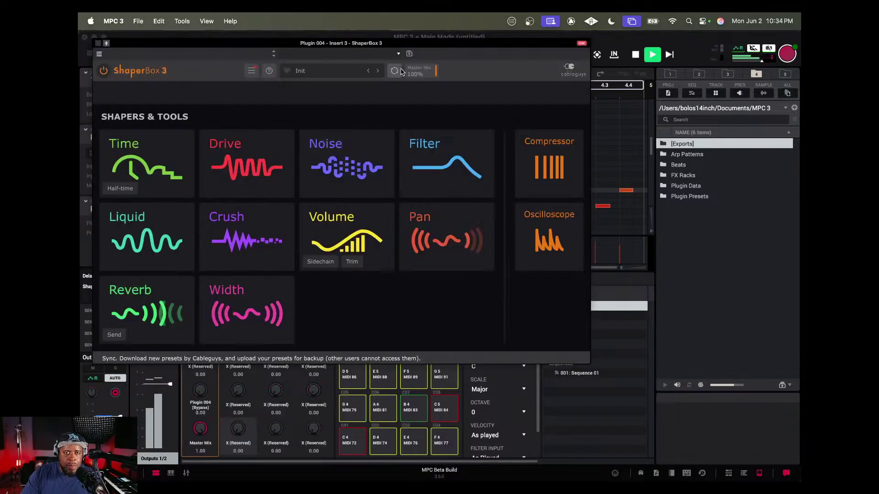
pyautogui.click(379, 71)
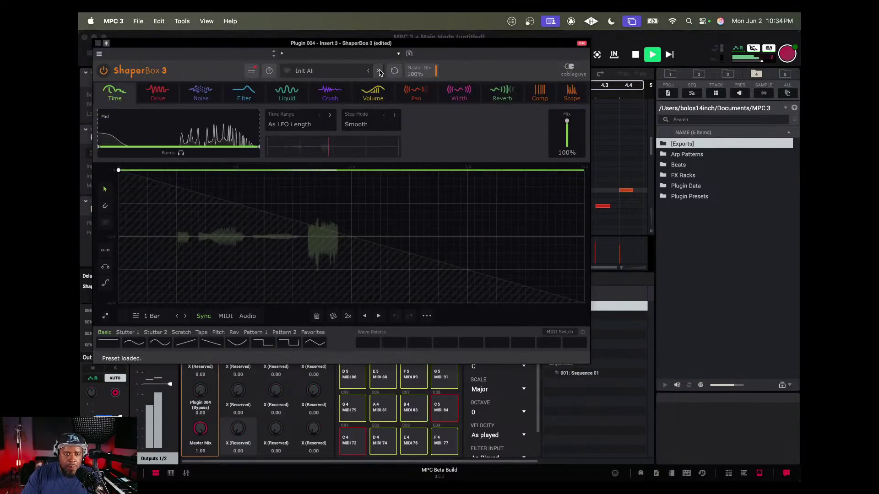
pyautogui.click(379, 71)
pyautogui.click(379, 71)
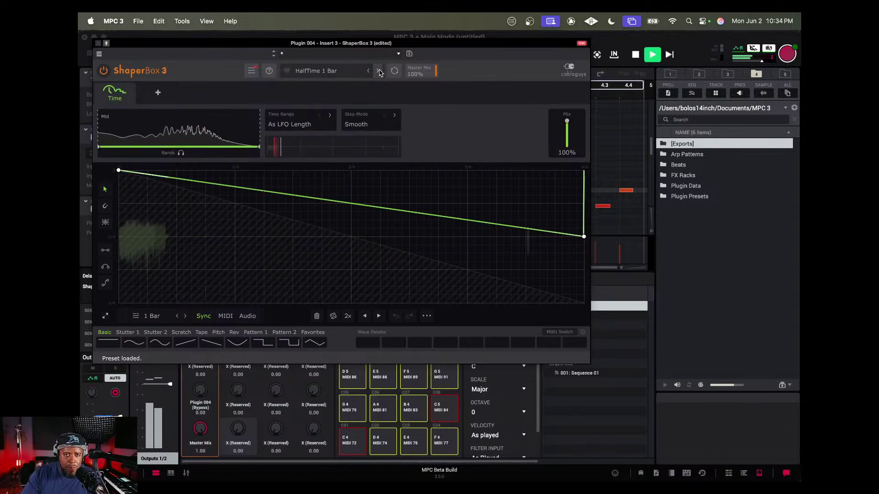
pyautogui.click(379, 71)
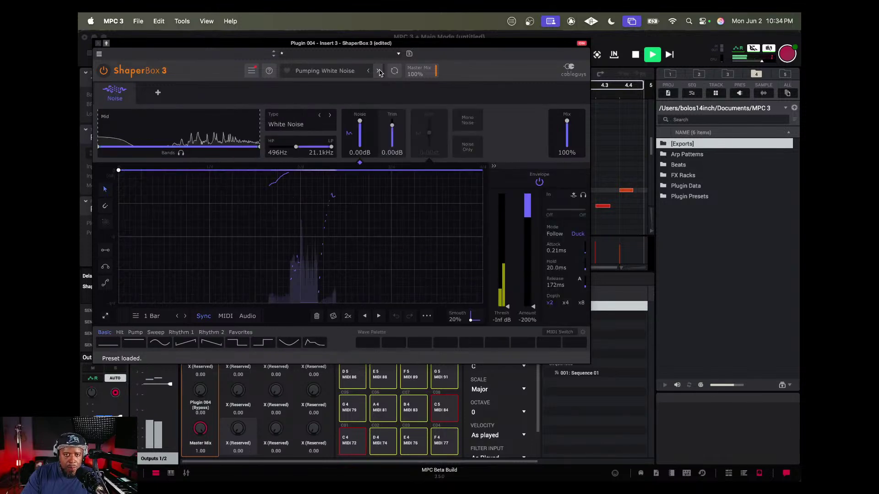
pyautogui.click(379, 71)
pyautogui.click(379, 71)
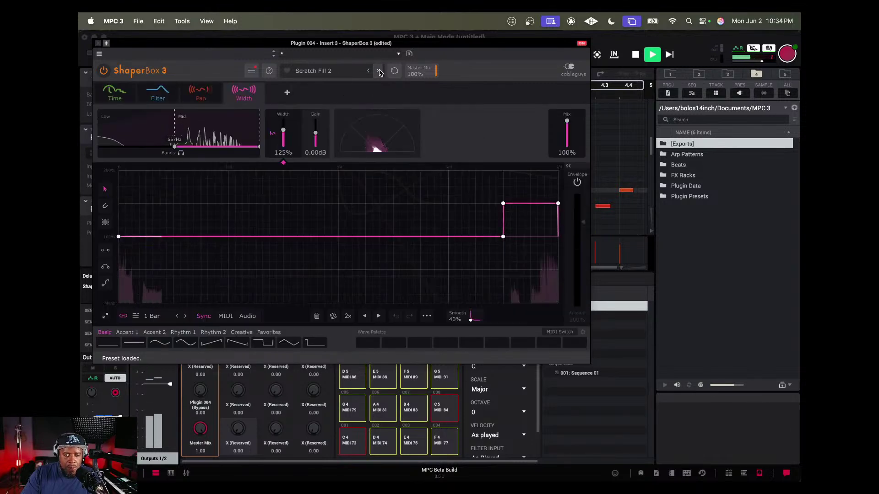
pyautogui.click(379, 71)
pyautogui.click(379, 71)
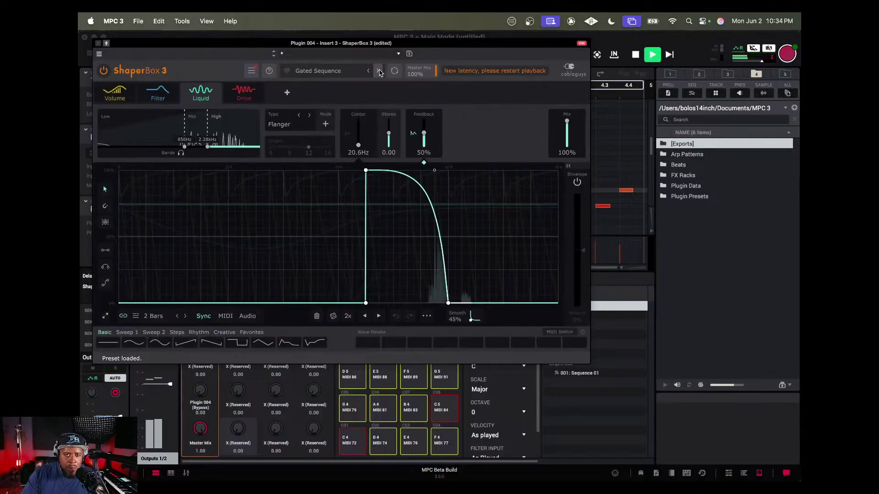
pyautogui.click(379, 71)
pyautogui.click(379, 71)
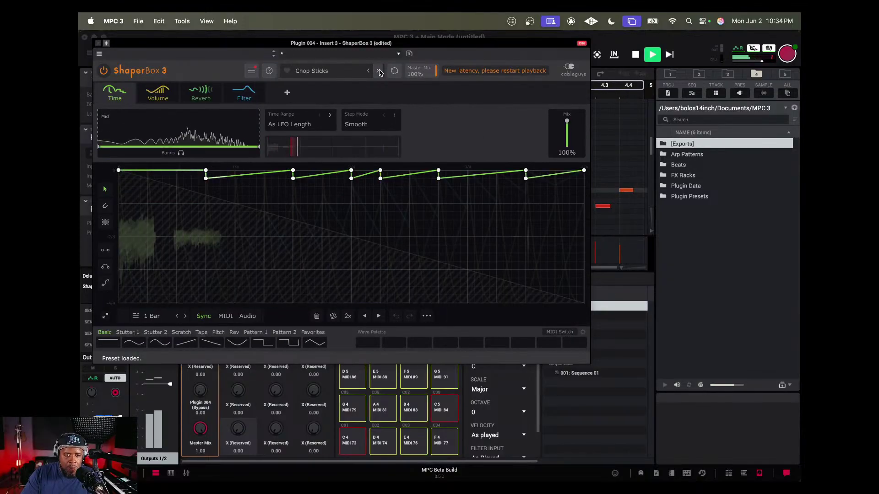
pyautogui.click(379, 71)
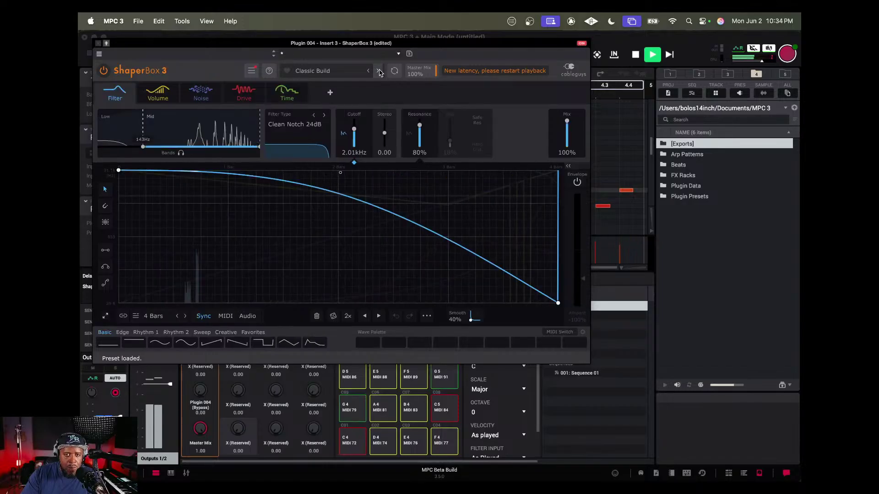
pyautogui.click(379, 71)
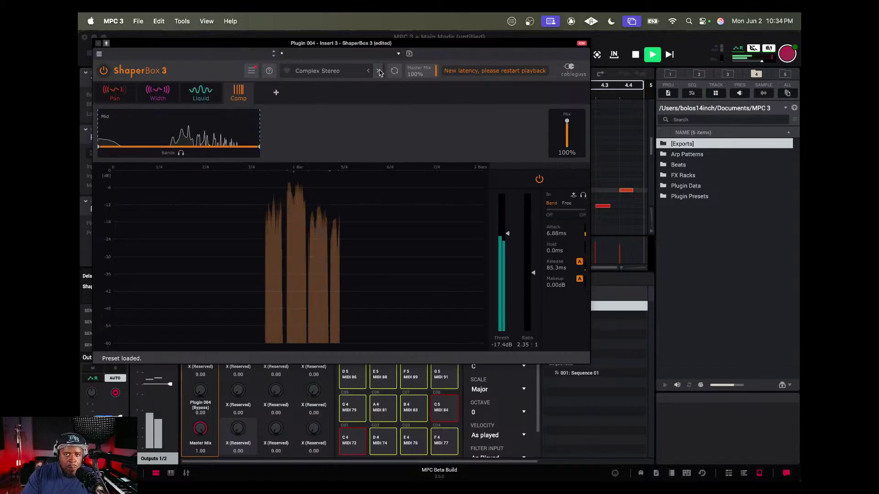
pyautogui.click(379, 71)
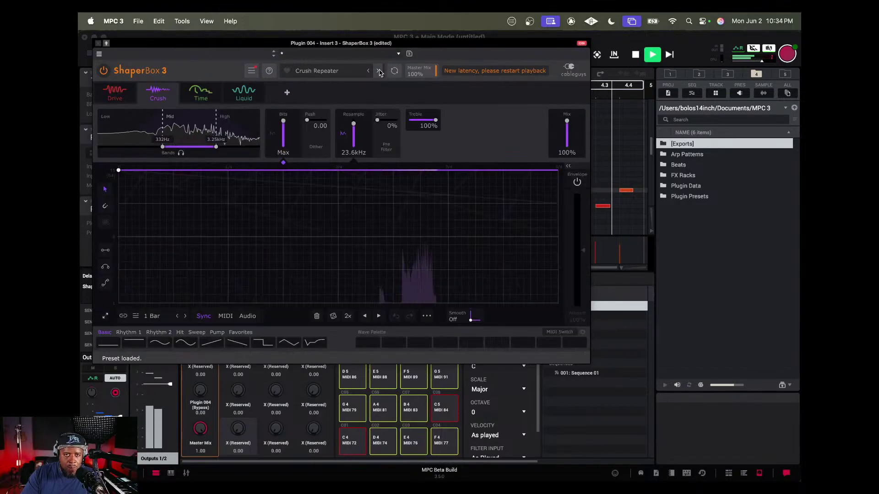
pyautogui.click(379, 70)
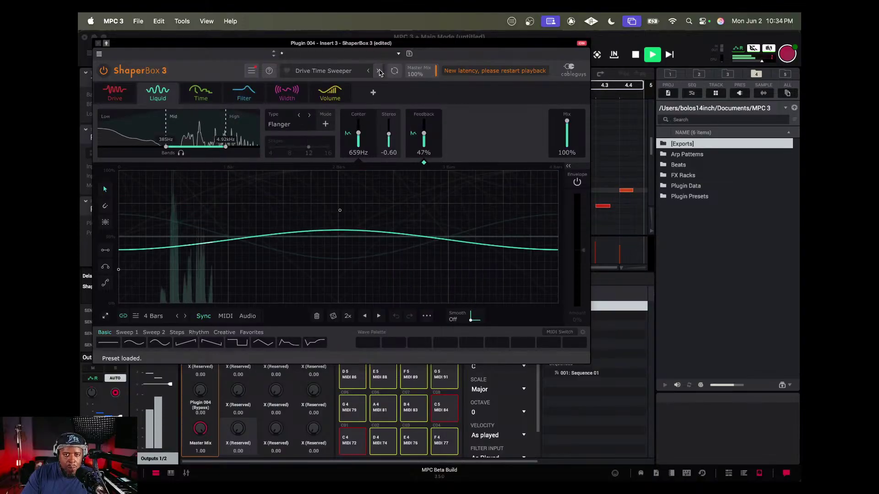
pyautogui.click(379, 71)
pyautogui.click(379, 70)
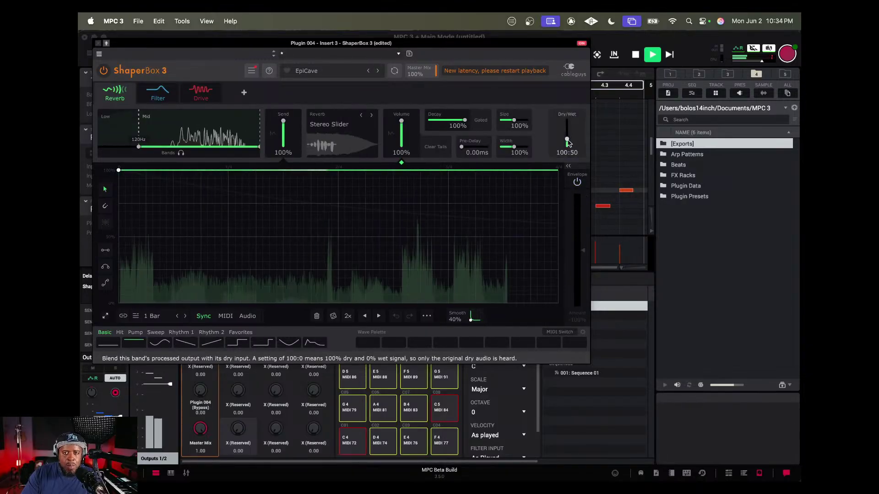
# Lower ShaperBox 3's master mix, close its window and set the Plugin 004 track level to about -5 dB.
pyautogui.moveTo(417, 72); pyautogui.dragTo(418, 84)
pyautogui.moveTo(418, 116); pyautogui.dragTo(418, 130)
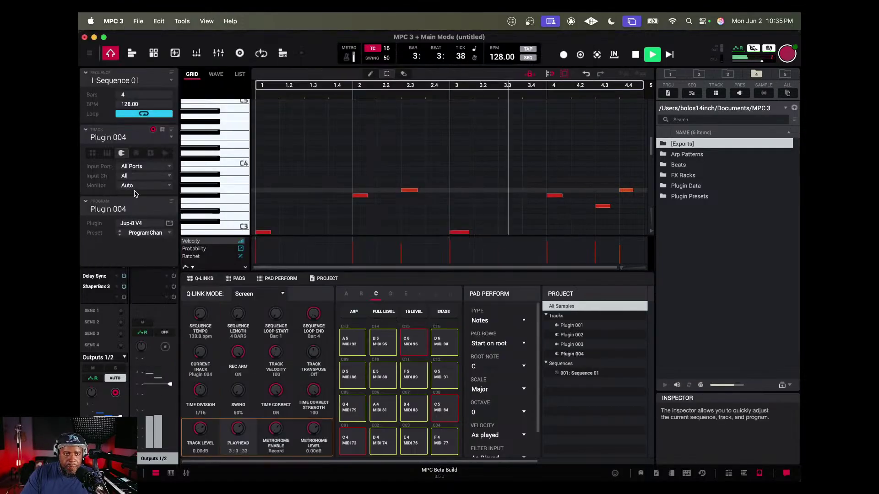
pyautogui.click(98, 43)
pyautogui.moveTo(151, 419); pyautogui.dragTo(151, 427)
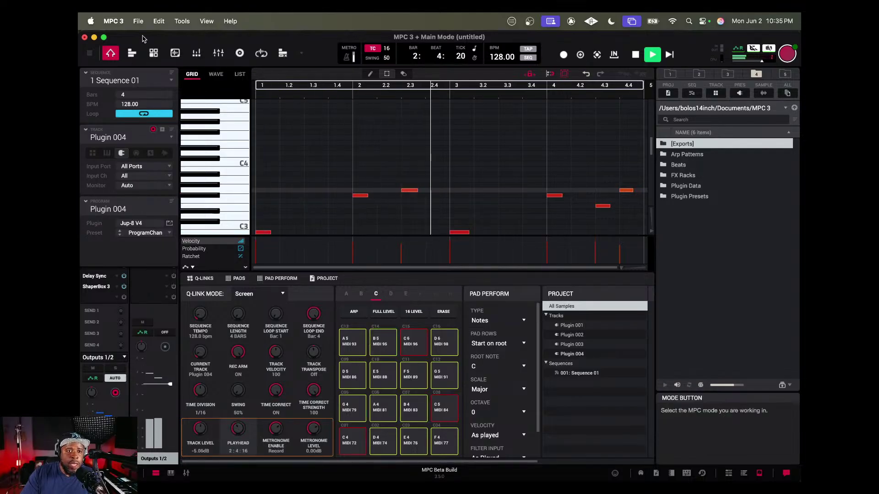
# Save the project in the Beats folder as "Bolo - Live Beat".
pyautogui.click(138, 21)
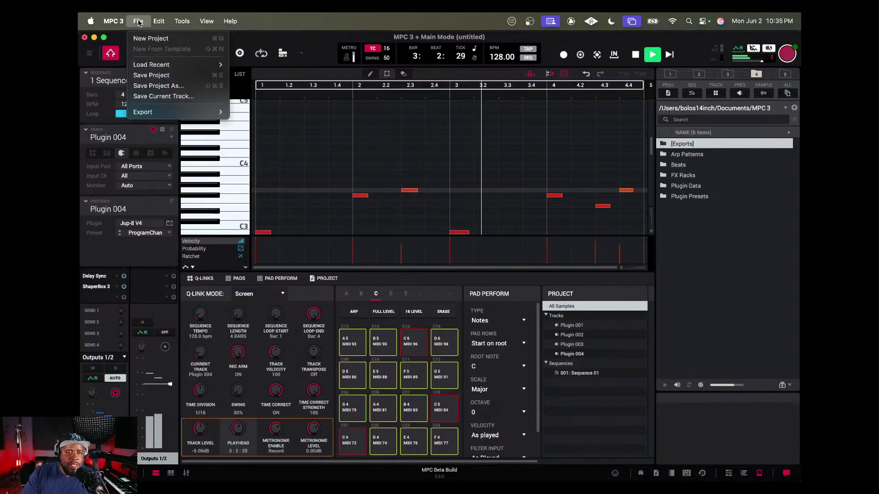
pyautogui.click(151, 74)
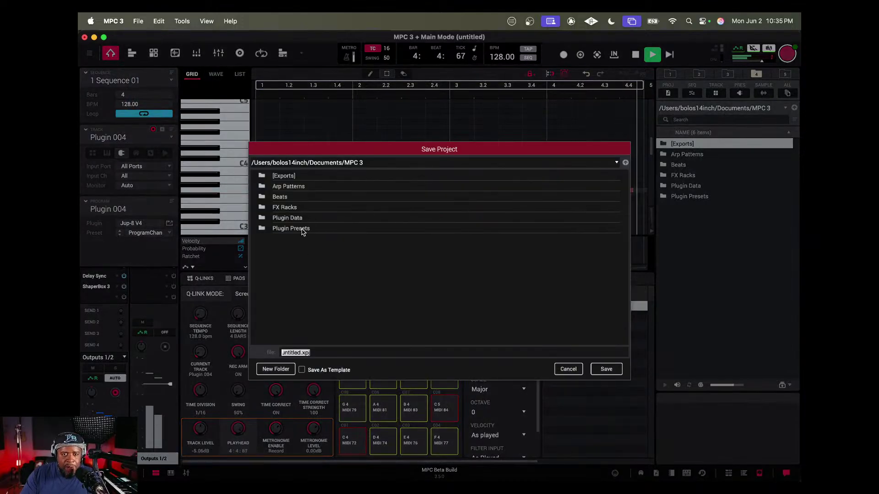
pyautogui.doubleClick(314, 197)
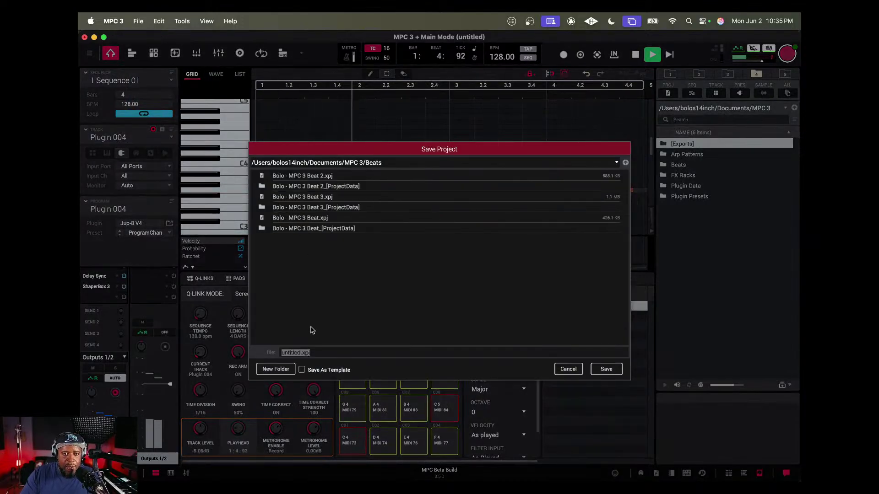
pyautogui.click(319, 351)
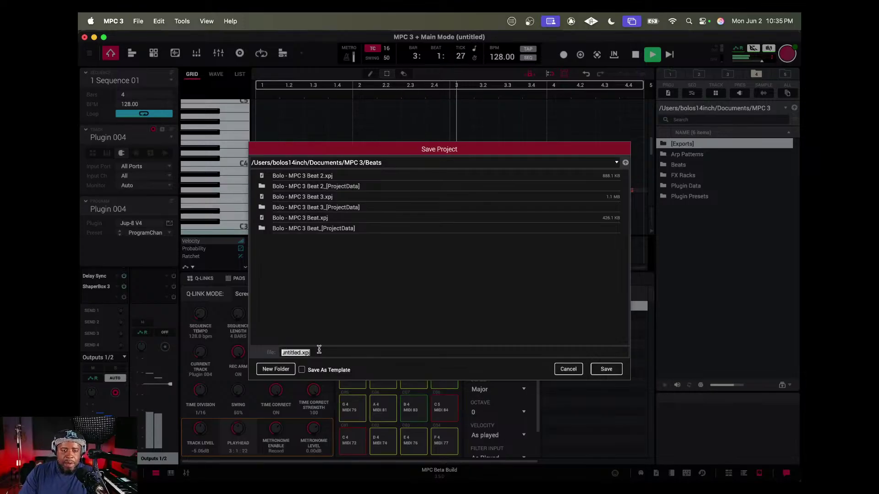
pyautogui.write('Bolo')
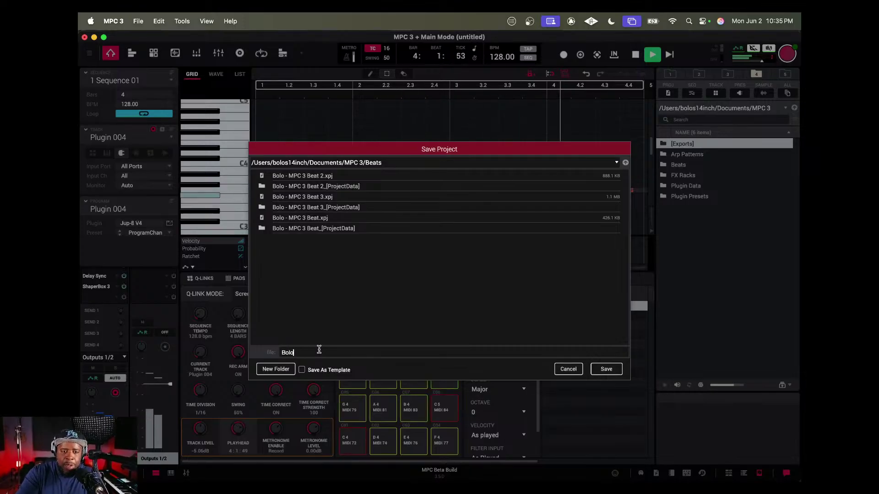
pyautogui.write(' - Li')
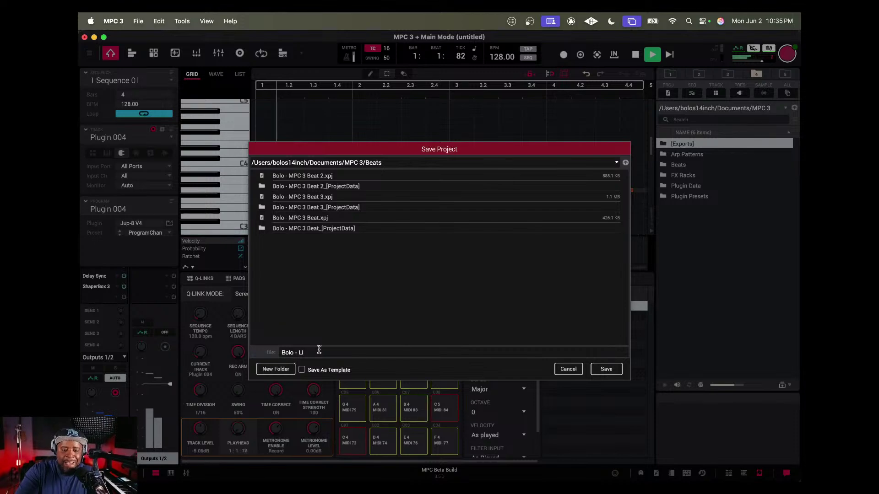
pyautogui.write('ve')
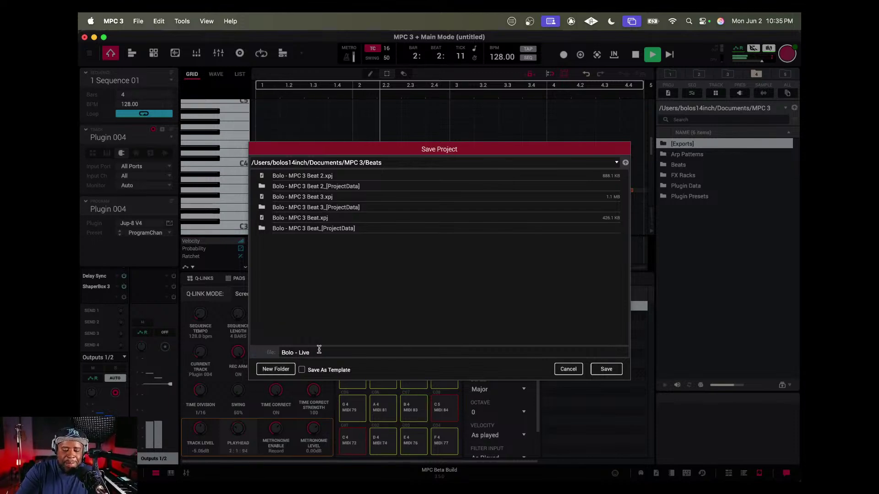
pyautogui.write(' Beat')
pyautogui.press('Return')
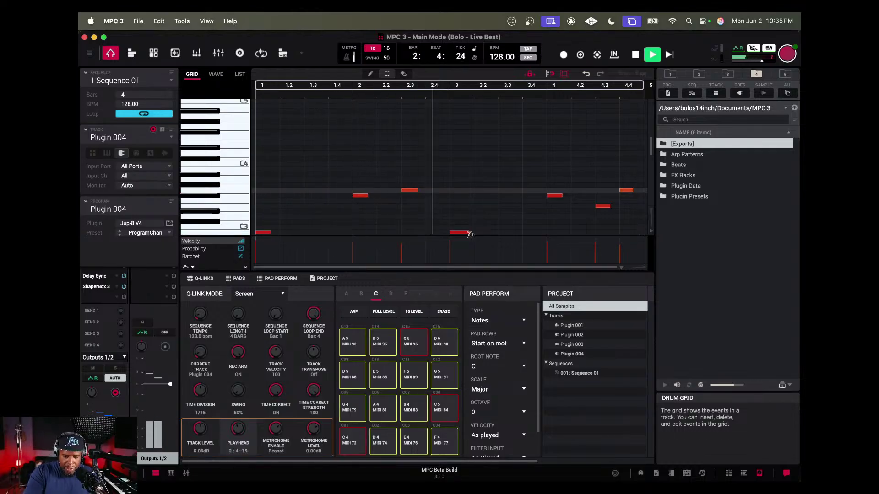
# Add a drum track and browse to the XF - Hats folder of the BDP - X Factor Kit - 16bit.
pyautogui.press('super+t')
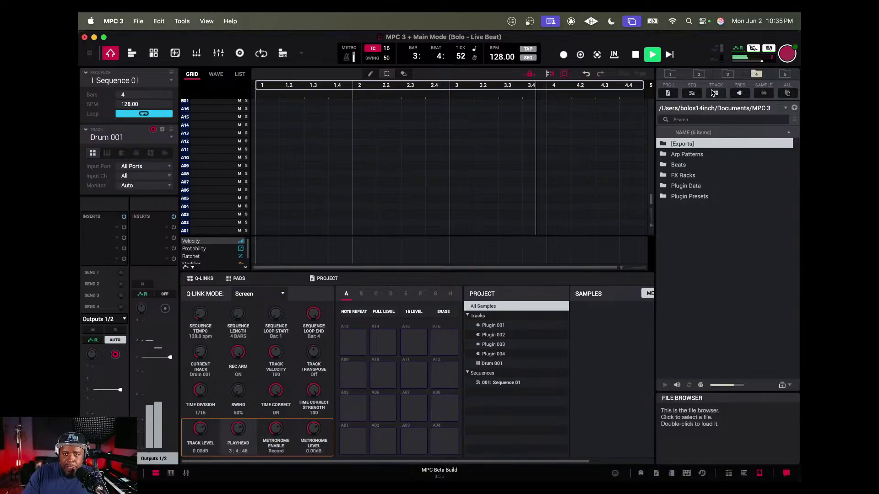
pyautogui.click(699, 74)
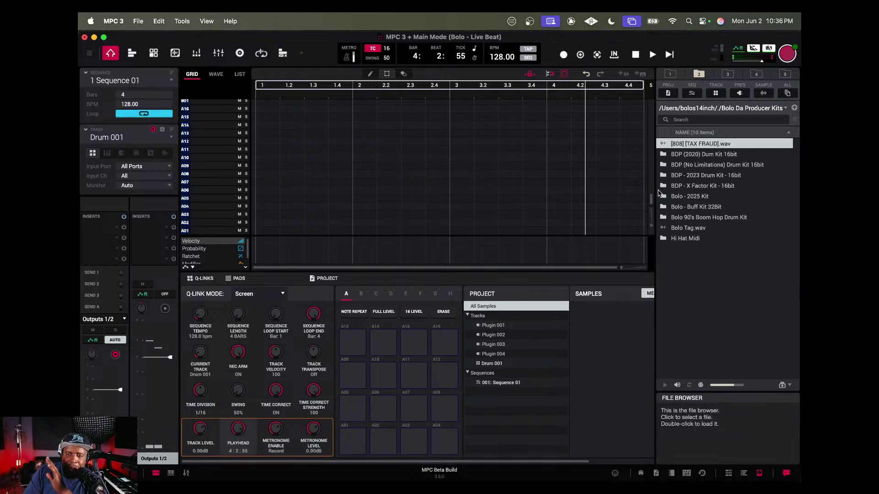
pyautogui.doubleClick(696, 186)
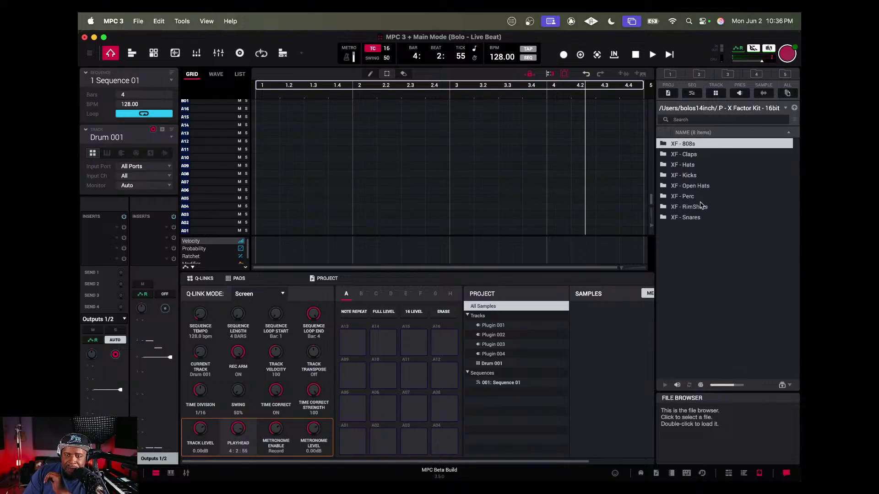
pyautogui.doubleClick(689, 166)
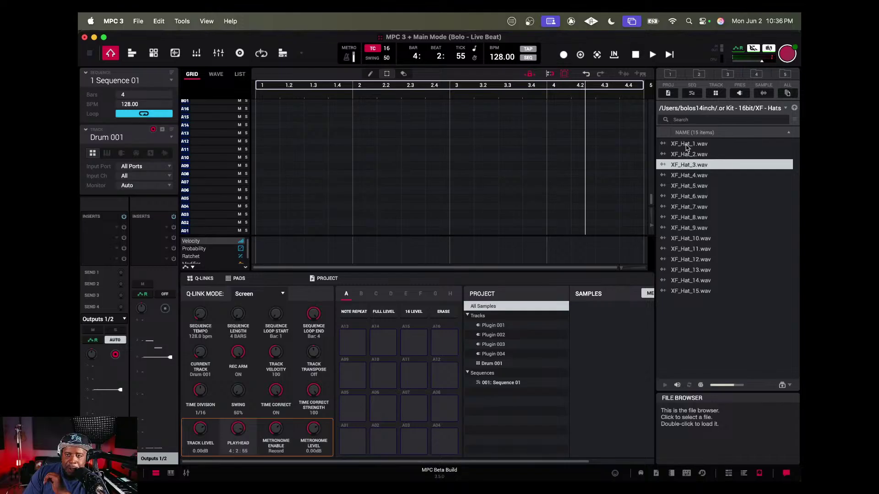
# Audition the hat samples XF_Hat_1 to XF_Hat_6 and assign XF_Hat_5.wav to pad A01.
pyautogui.click(686, 145)
pyautogui.click(687, 155)
pyautogui.click(686, 165)
pyautogui.click(681, 178)
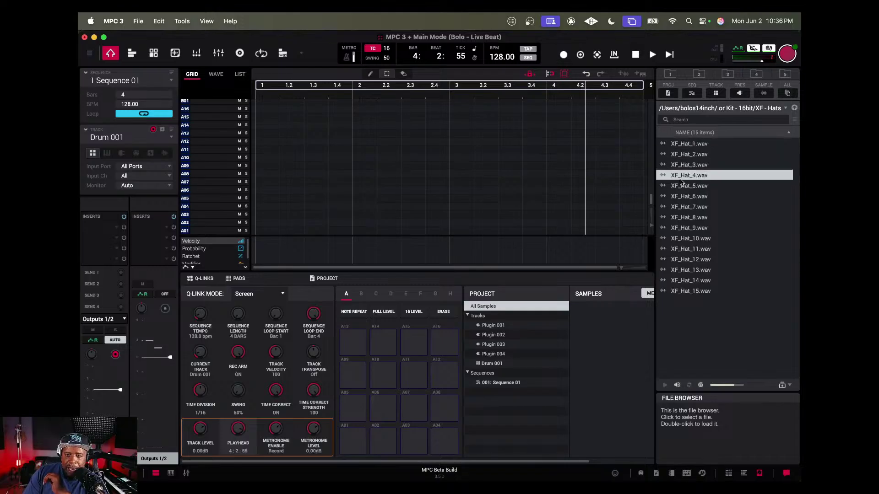
pyautogui.click(682, 197)
pyautogui.click(682, 186)
pyautogui.click(683, 177)
pyautogui.click(685, 167)
pyautogui.click(686, 187)
pyautogui.click(685, 197)
pyautogui.click(685, 184)
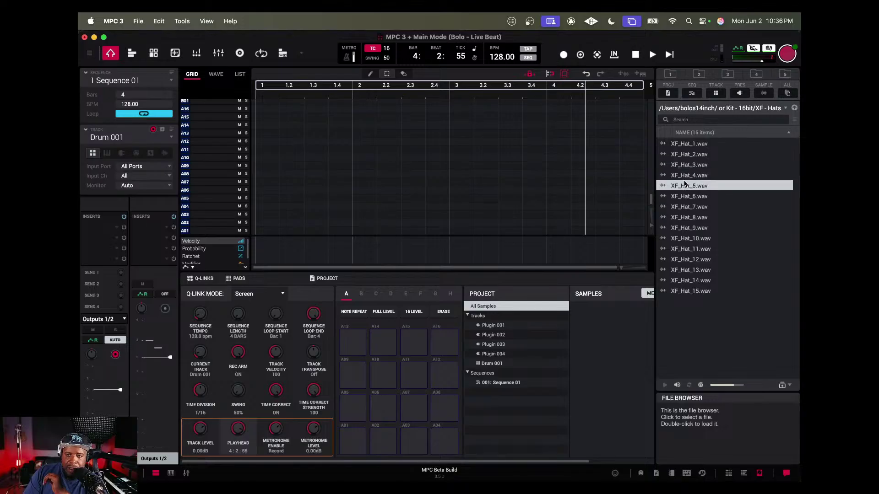
pyautogui.moveTo(681, 187); pyautogui.dragTo(353, 440)
# Test the hat on pad A01 with Full Level and Note Repeat on, and set the time division to 1/8.
pyautogui.click(359, 445)
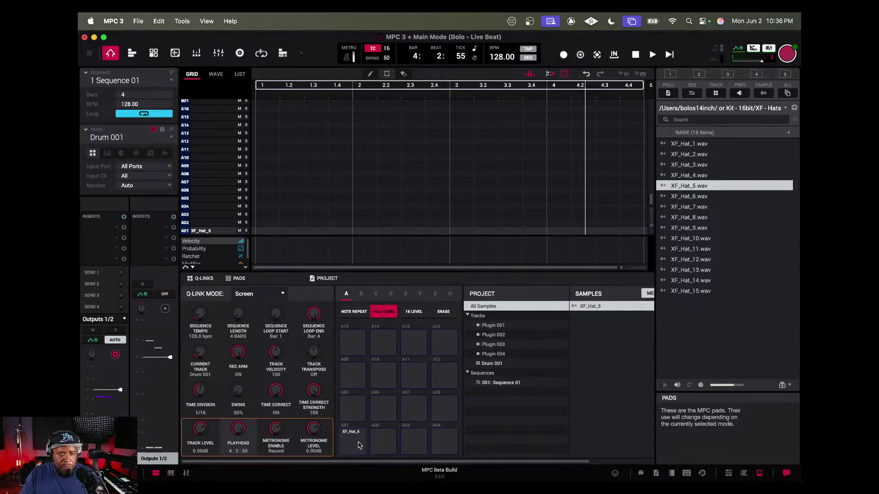
pyautogui.click(359, 445)
pyautogui.click(359, 445)
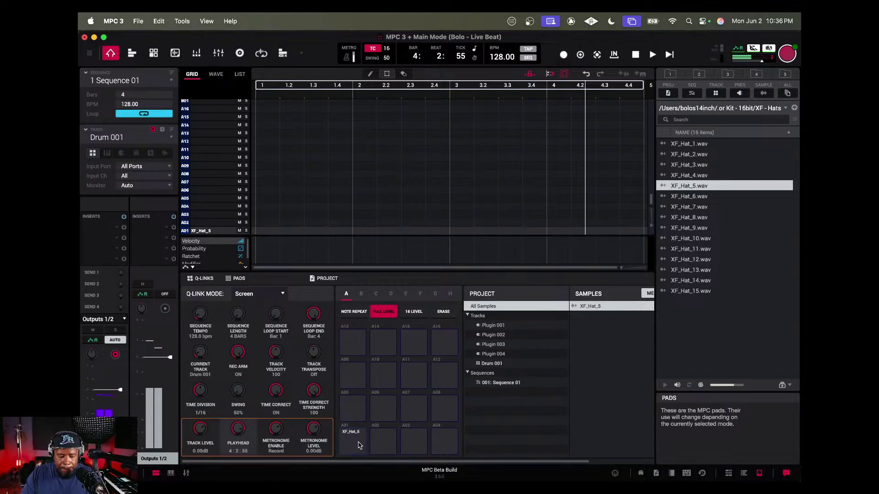
pyautogui.click(359, 445)
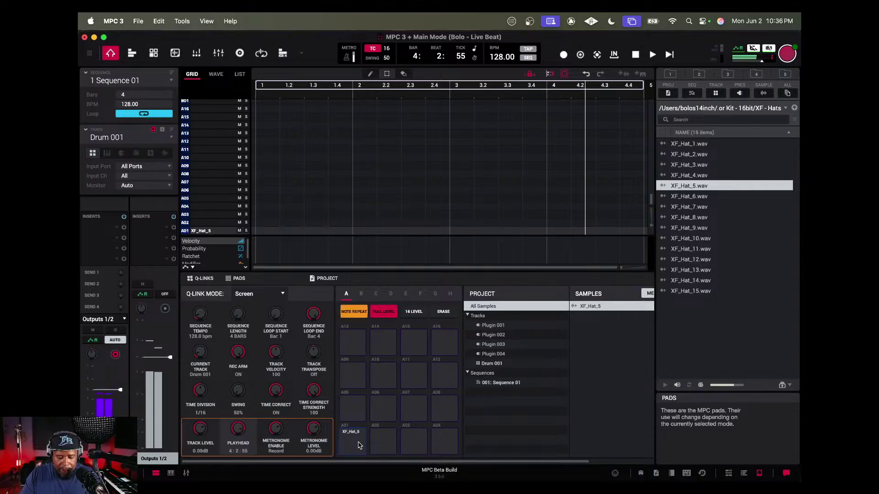
pyautogui.click(359, 444)
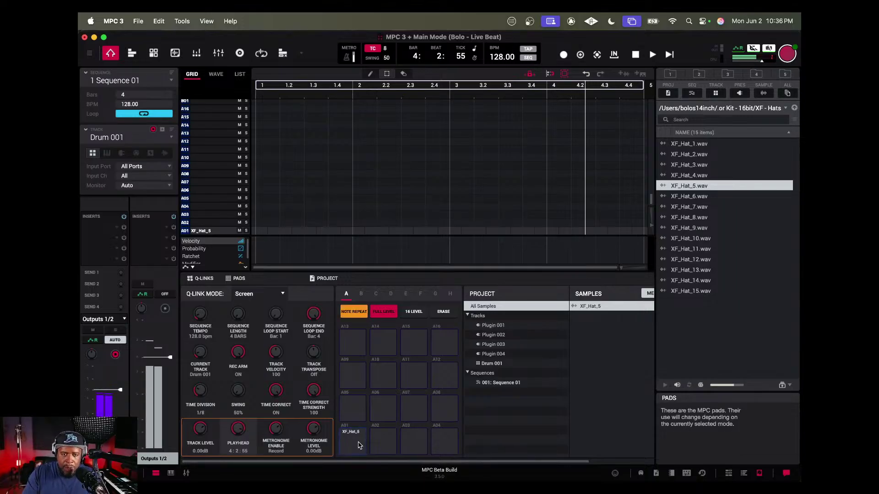
# Record a four-bar pattern of repeated 1/8 hats from pad A01 on the drum track.
pyautogui.press('r')
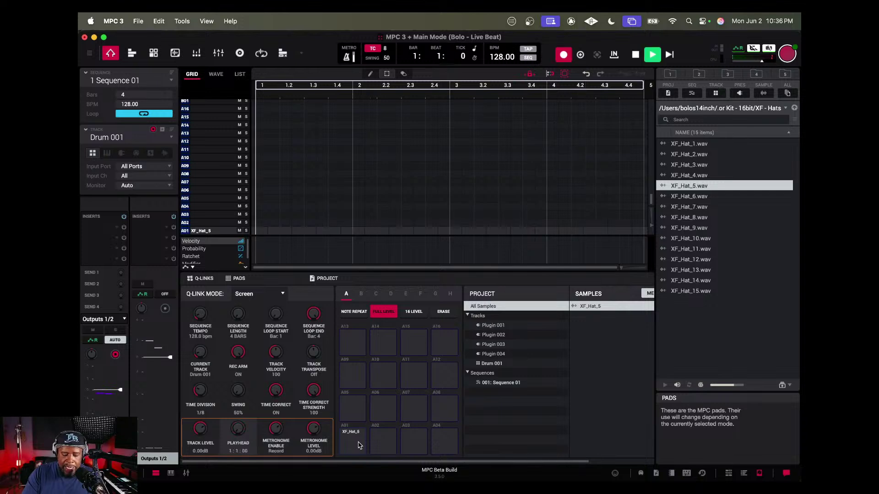
pyautogui.click(359, 445)
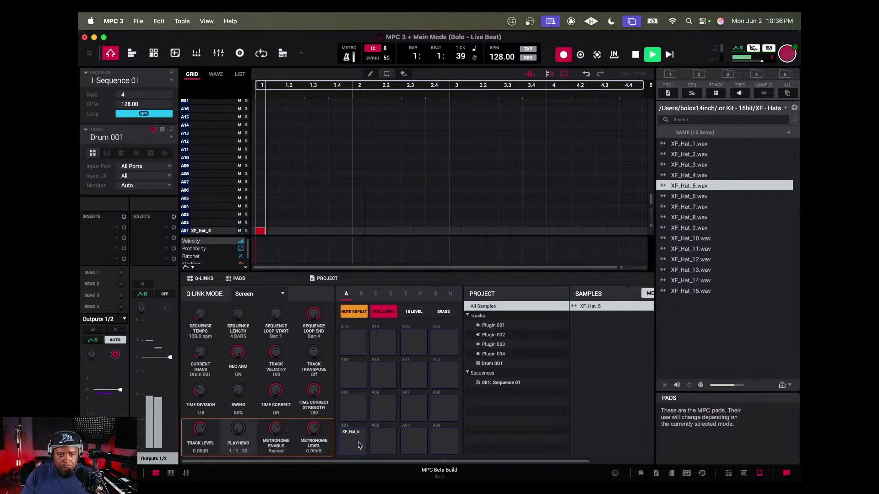
pyautogui.moveTo(359, 445); pyautogui.dragTo(359, 445)
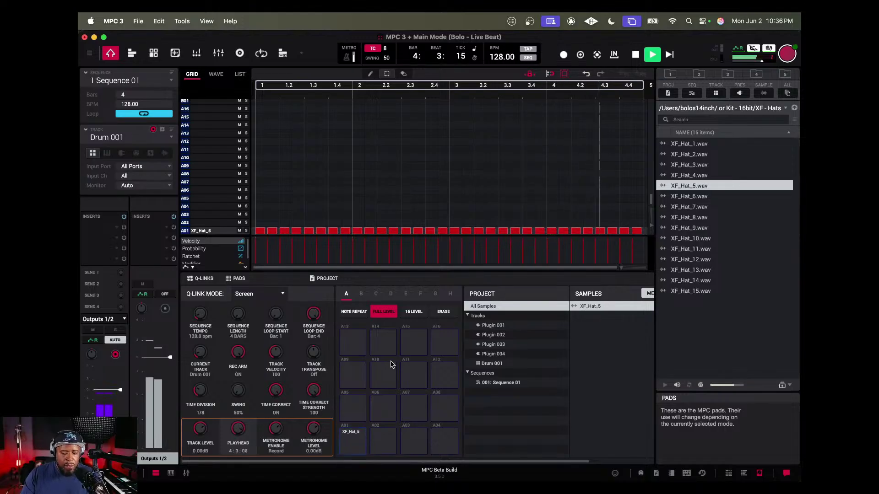
# Add another drum track and browse to the Snares folder of the Bolo - 2025 Kit while the sequence plays.
pyautogui.press('space')
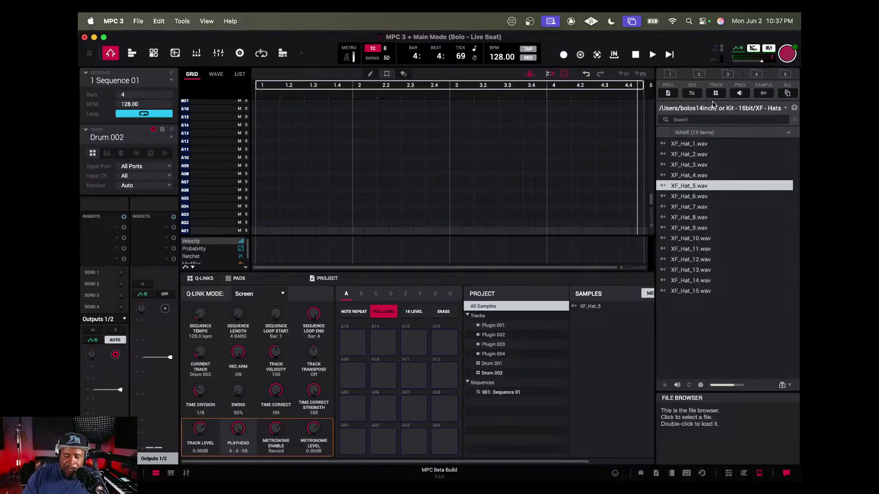
pyautogui.press('space')
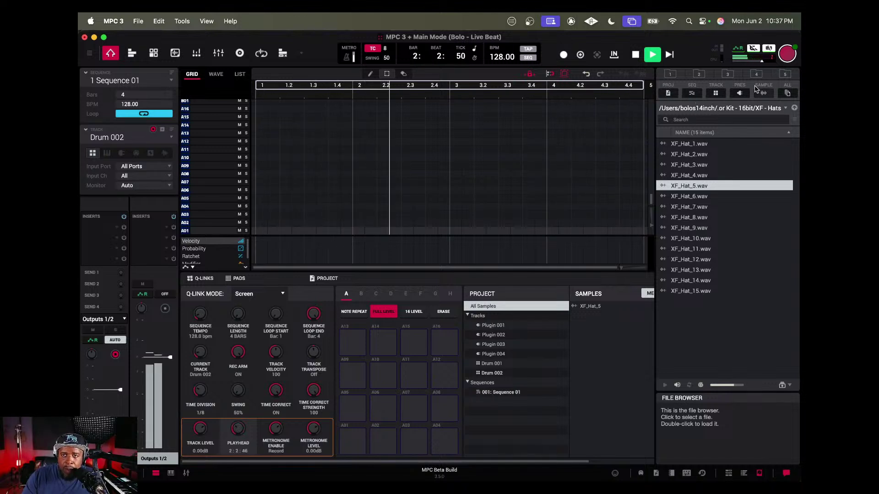
pyautogui.click(794, 109)
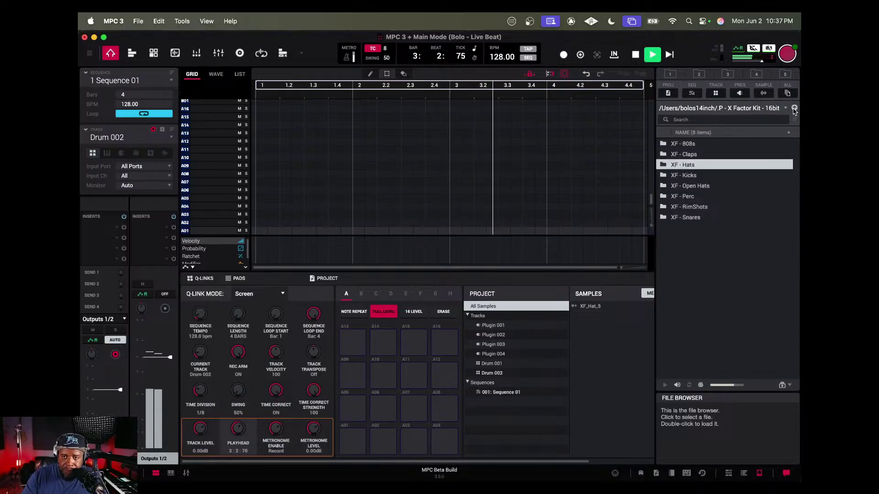
pyautogui.click(795, 108)
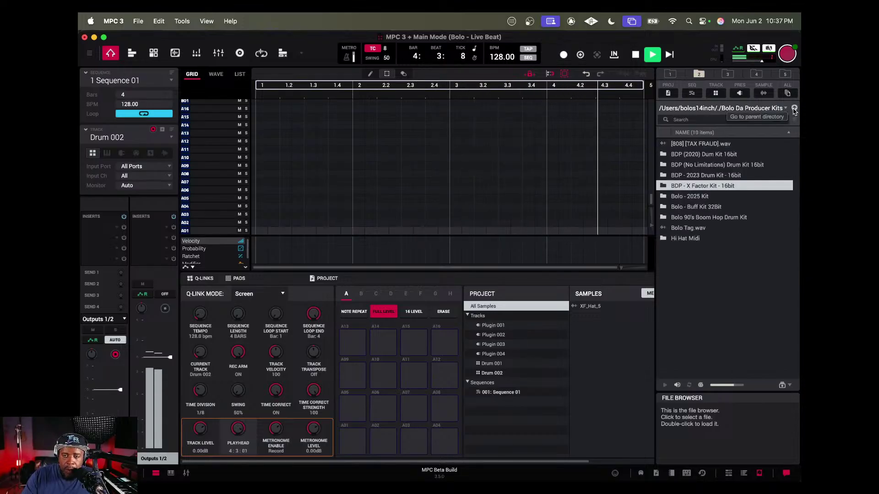
pyautogui.doubleClick(695, 198)
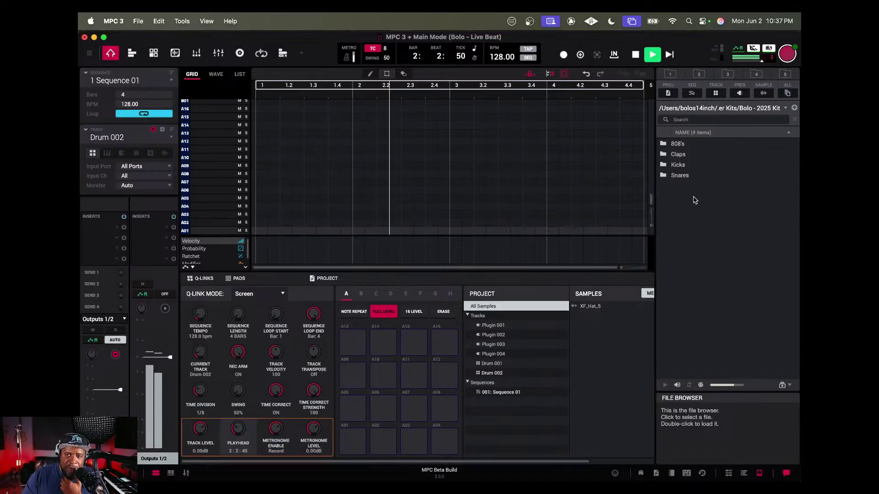
pyautogui.doubleClick(679, 175)
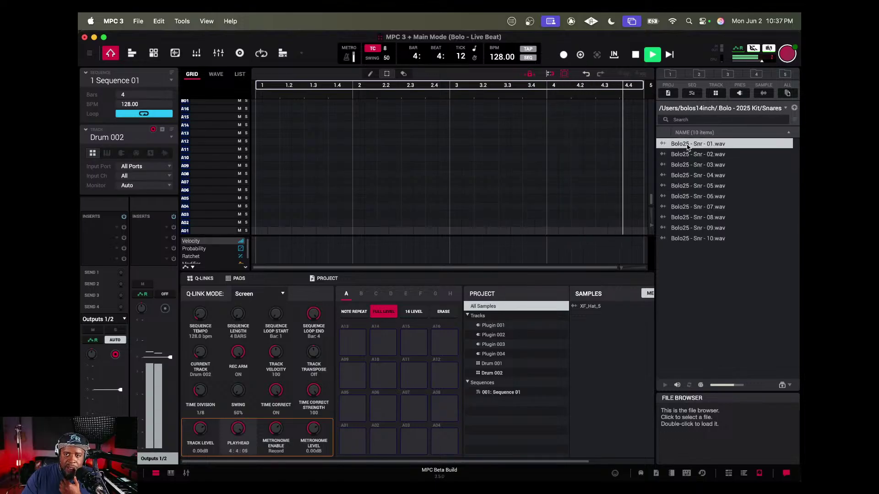
# Audition the snare samples against the playing beat and assign Bolo25 - Snr - 07.wav to pad A01.
pyautogui.press('Down')
pyautogui.press('Down')
pyautogui.press('Down')
pyautogui.press('Down')
pyautogui.press('Down')
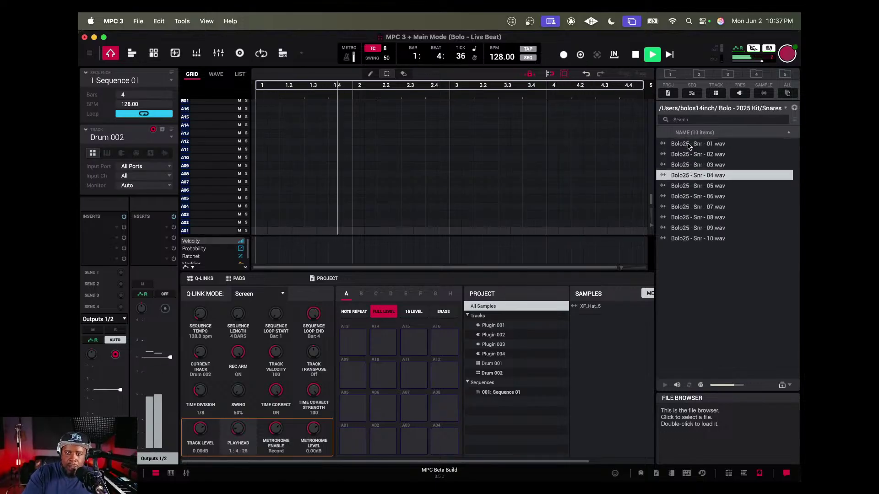
pyautogui.press('Down')
pyautogui.press('Down')
pyautogui.press('Down')
pyautogui.press('Down')
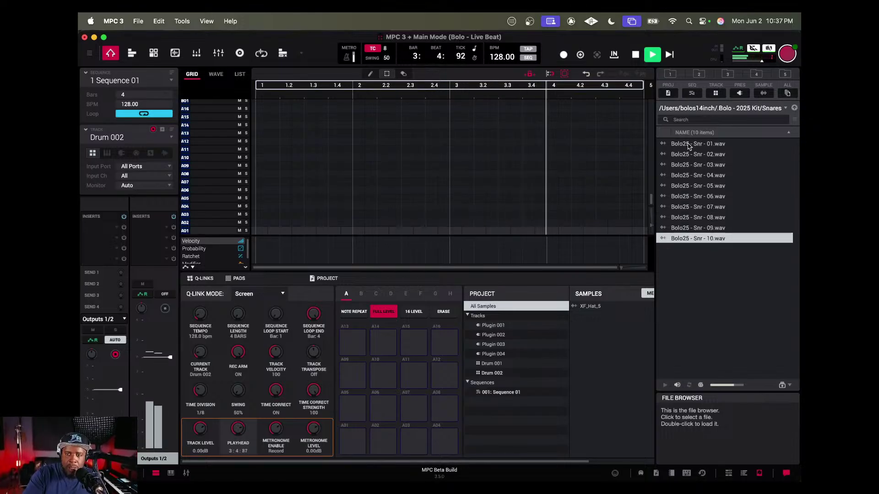
pyautogui.press('Up')
pyautogui.press('Up')
pyautogui.press('Up')
pyautogui.press('Up')
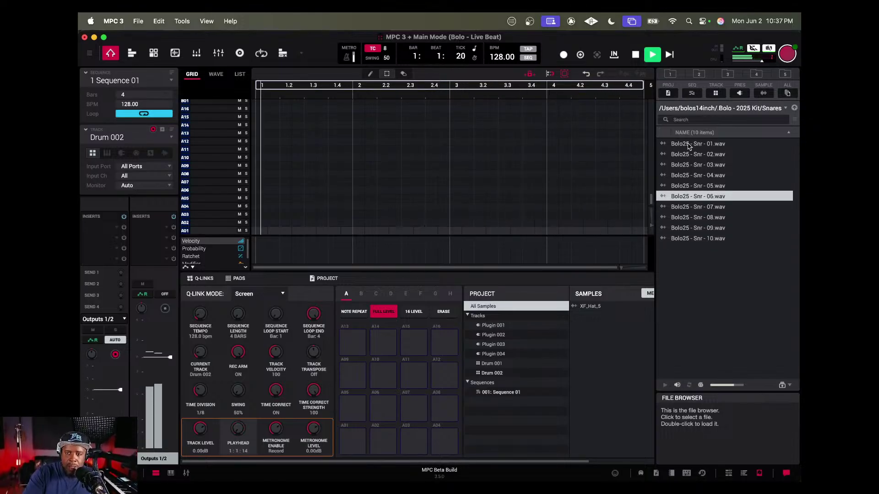
pyautogui.press('Down')
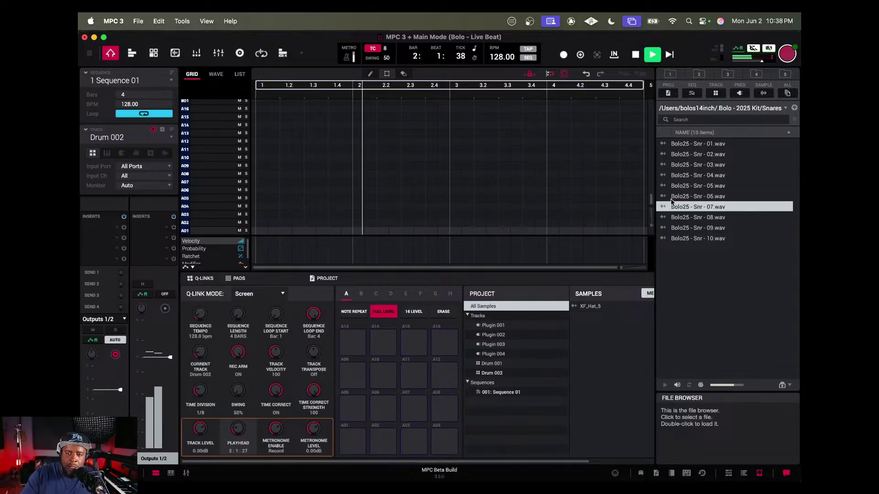
pyautogui.moveTo(676, 209); pyautogui.dragTo(348, 448)
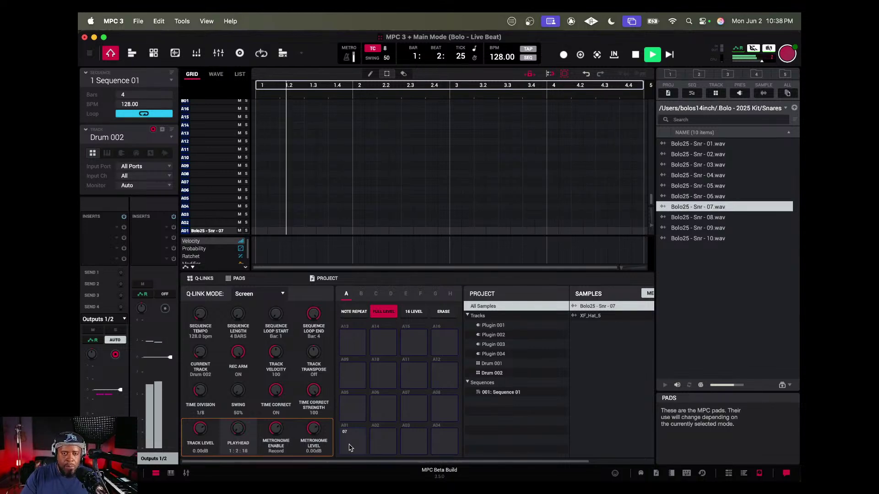
# Record the snare from pad A01 on beat 3 of each of the four bars.
pyautogui.press('space')
pyautogui.press('r')
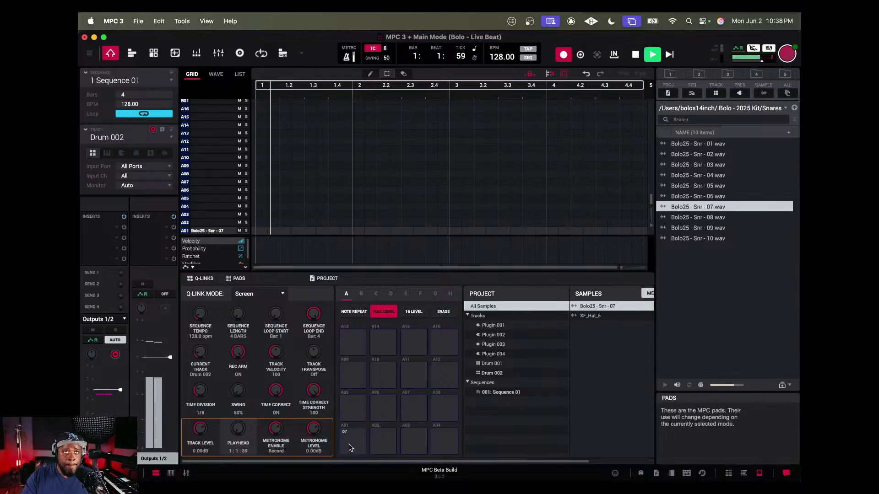
pyautogui.click(349, 448)
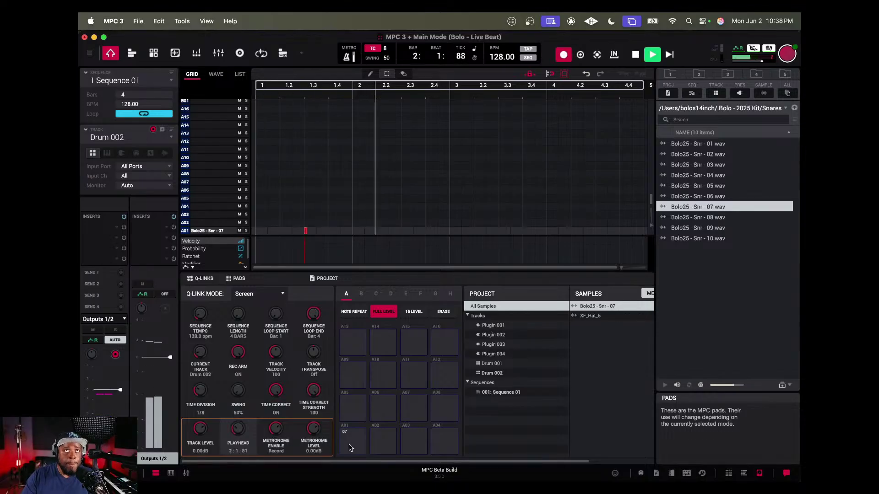
pyautogui.click(349, 447)
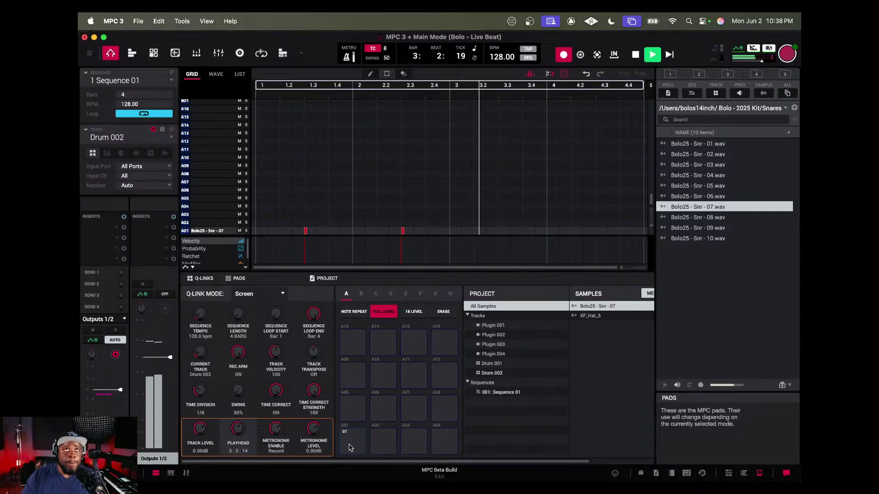
pyautogui.click(349, 447)
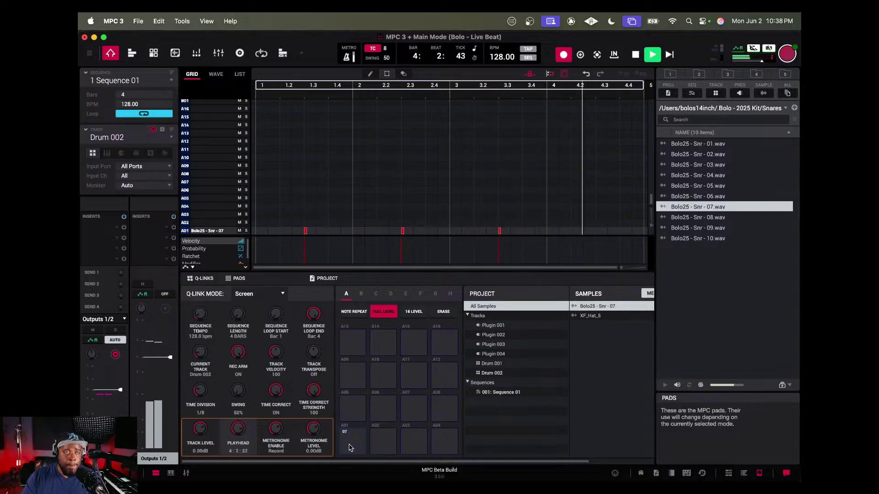
pyautogui.click(349, 448)
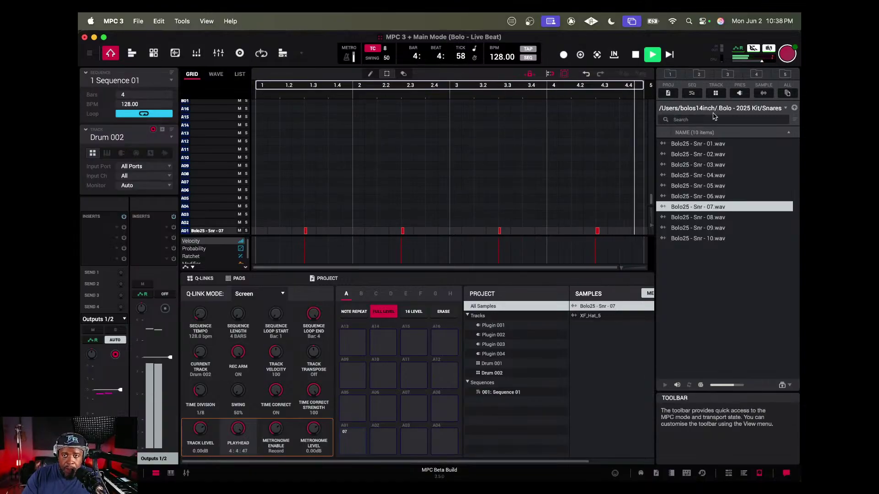
# Browse back to the XF - Hats folder of the BDP - X Factor Kit - 16bit.
pyautogui.click(795, 109)
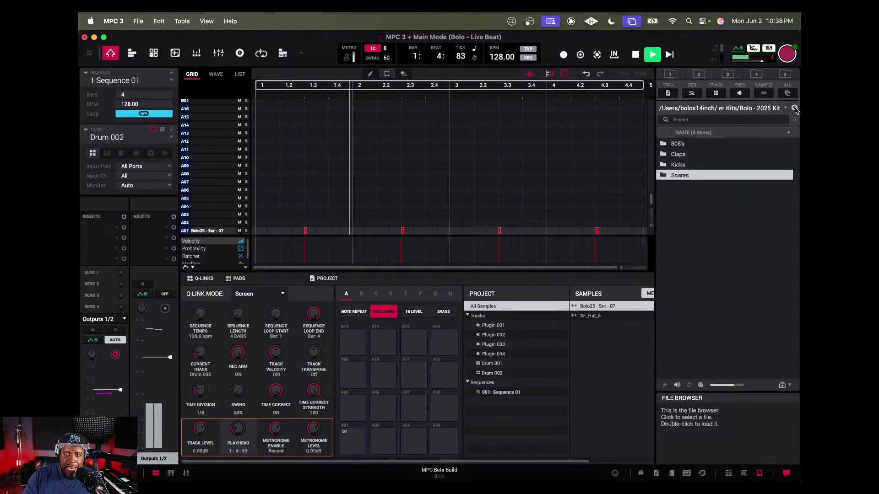
pyautogui.click(795, 109)
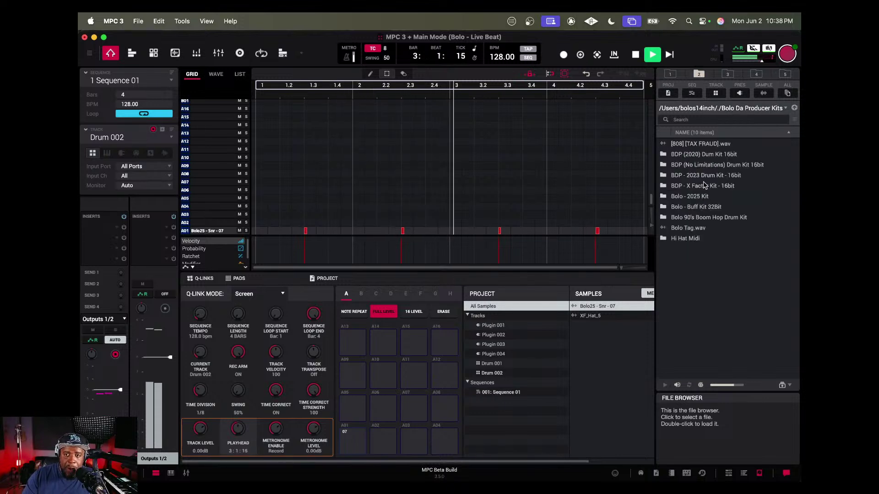
pyautogui.doubleClick(685, 184)
pyautogui.doubleClick(683, 165)
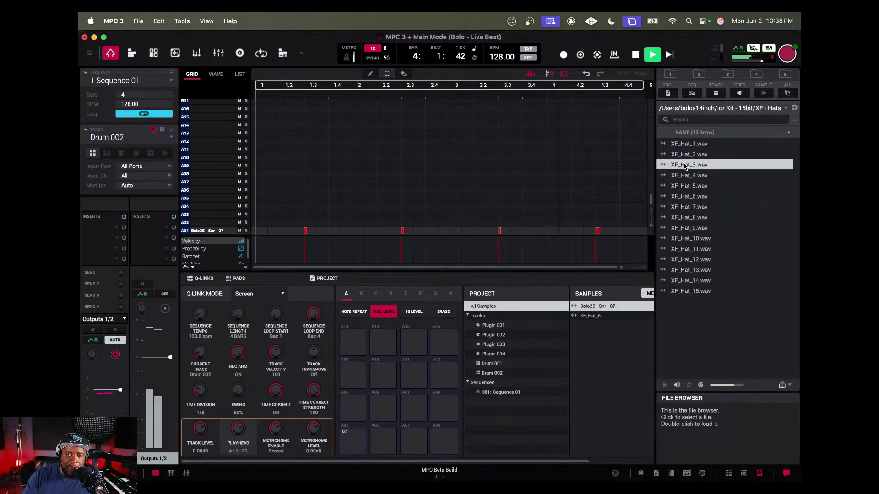
# Audition the hat samples from XF_Hat_1 to XF_Hat_14 over the playing beat.
pyautogui.click(683, 173)
pyautogui.click(683, 193)
pyautogui.click(684, 186)
pyautogui.click(687, 165)
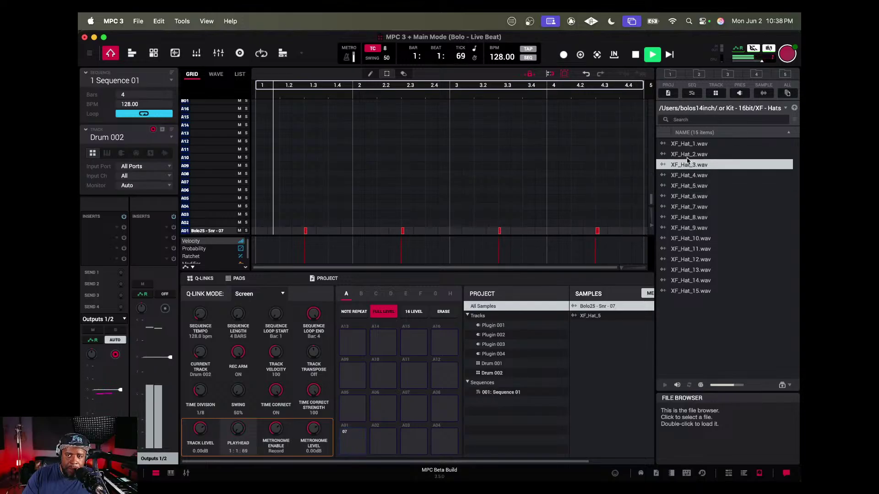
pyautogui.click(688, 154)
pyautogui.click(688, 145)
pyautogui.click(681, 192)
pyautogui.click(682, 207)
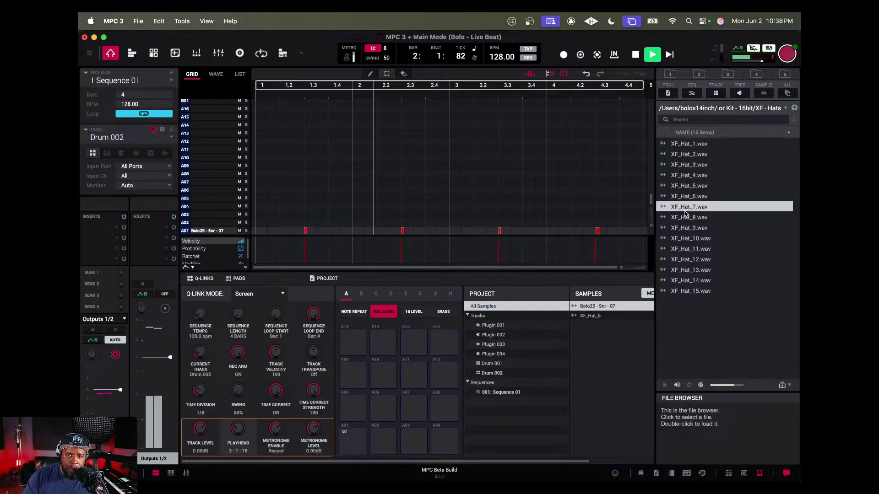
pyautogui.click(683, 197)
pyautogui.click(683, 217)
pyautogui.click(684, 227)
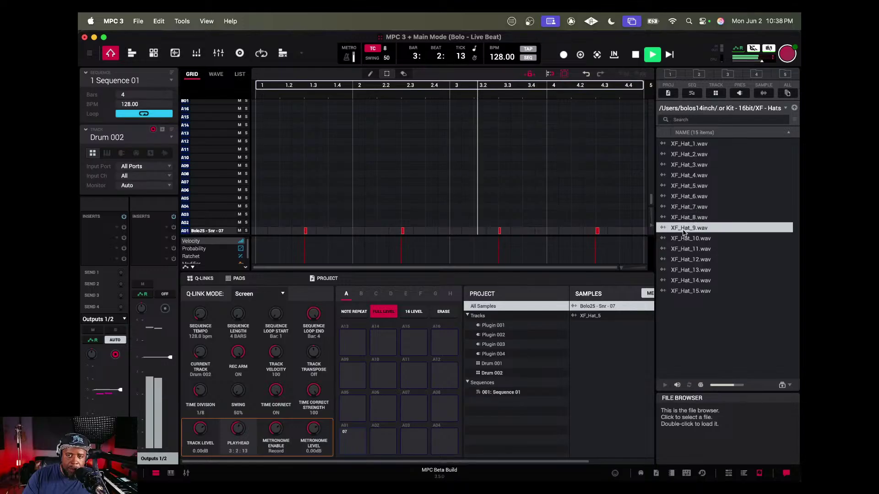
pyautogui.click(685, 248)
pyautogui.click(686, 239)
pyautogui.click(686, 259)
pyautogui.click(685, 269)
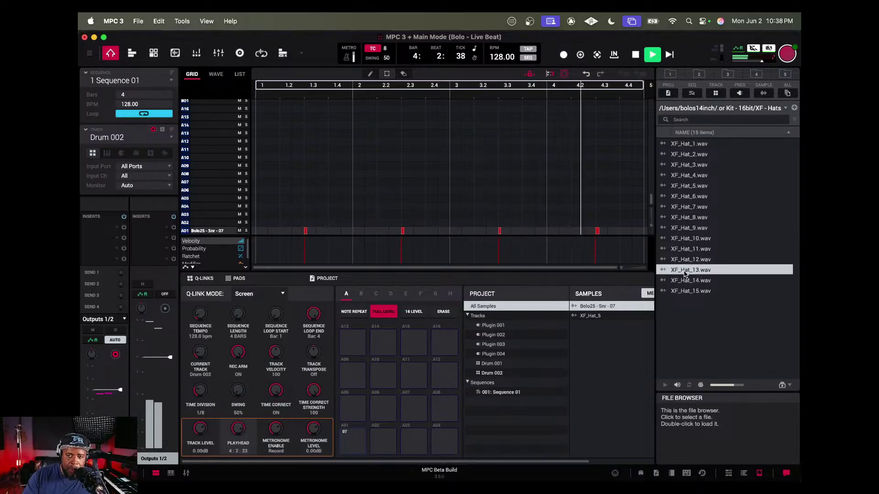
pyautogui.click(685, 280)
pyautogui.click(685, 273)
pyautogui.moveTo(685, 281)
pyautogui.mouseDown()
pyautogui.moveTo(245, 478)
pyautogui.moveTo(672, 282)
pyautogui.mouseUp()
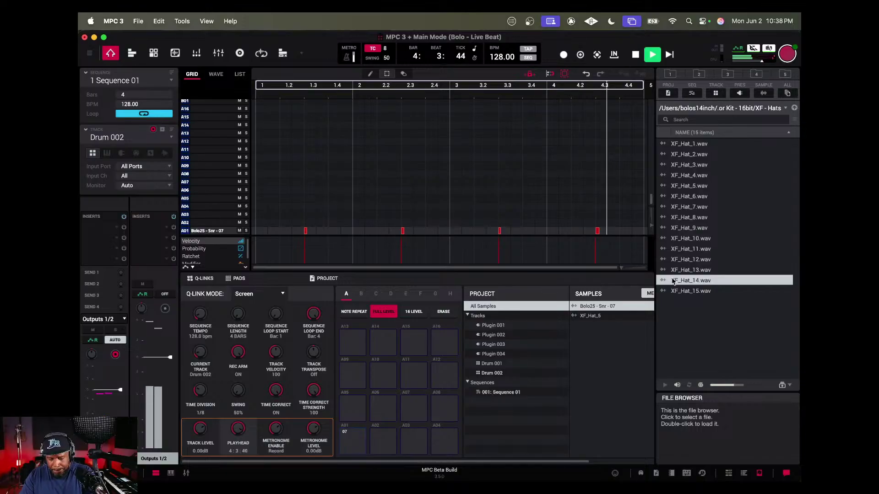
# Assign XF_Hat_14.wav to pad A01 of a new drum track and set the time division to 1/32.
pyautogui.doubleClick(685, 281)
pyautogui.moveTo(685, 284); pyautogui.dragTo(359, 437)
pyautogui.press('n')
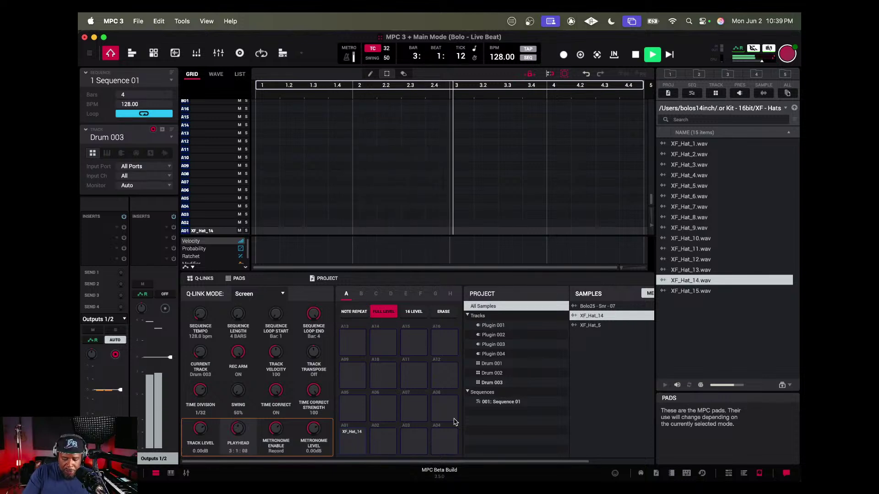
# Create a keygroup track from the XF_Hat_14 sample in Track Edit and return to Main mode.
pyautogui.press('super+3')
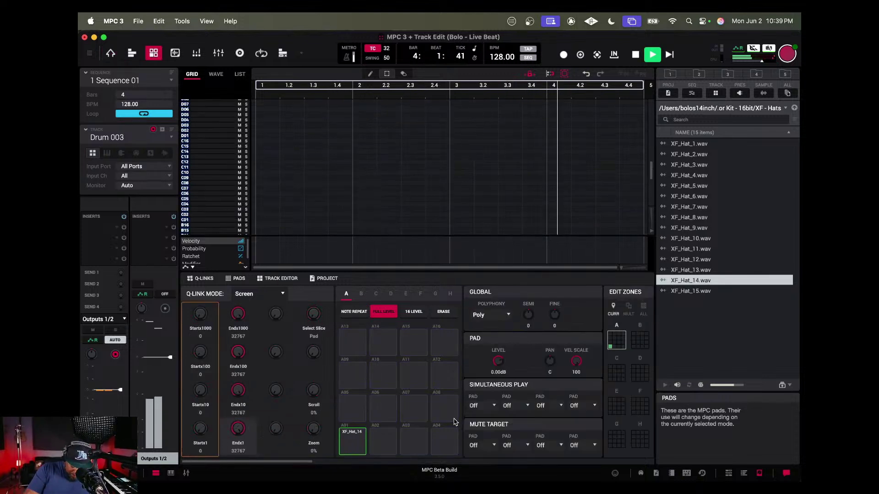
pyautogui.press('Down')
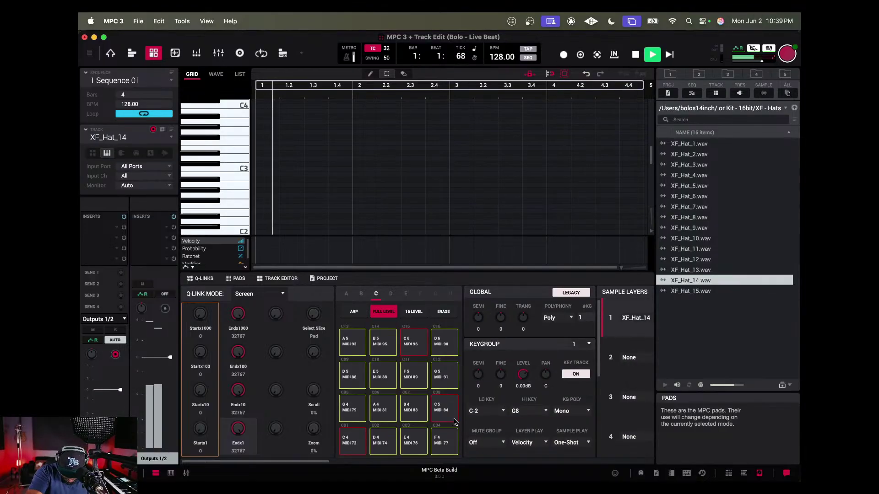
pyautogui.press('n')
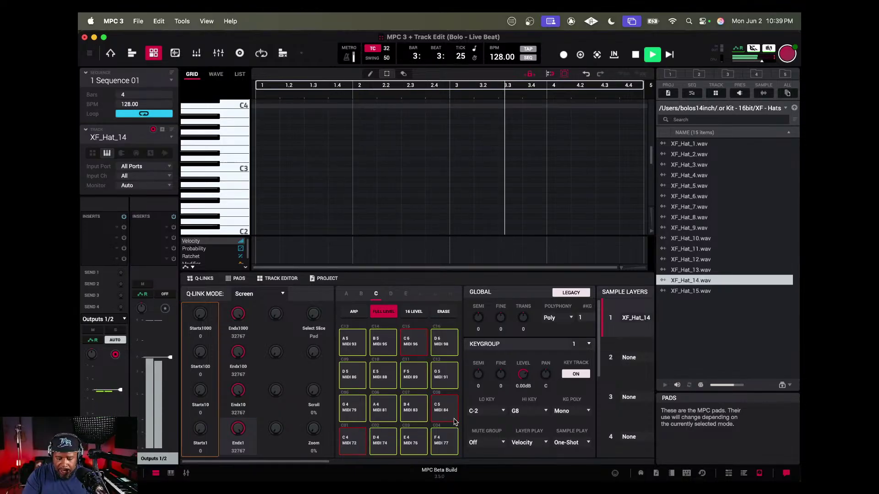
pyautogui.press('super+1')
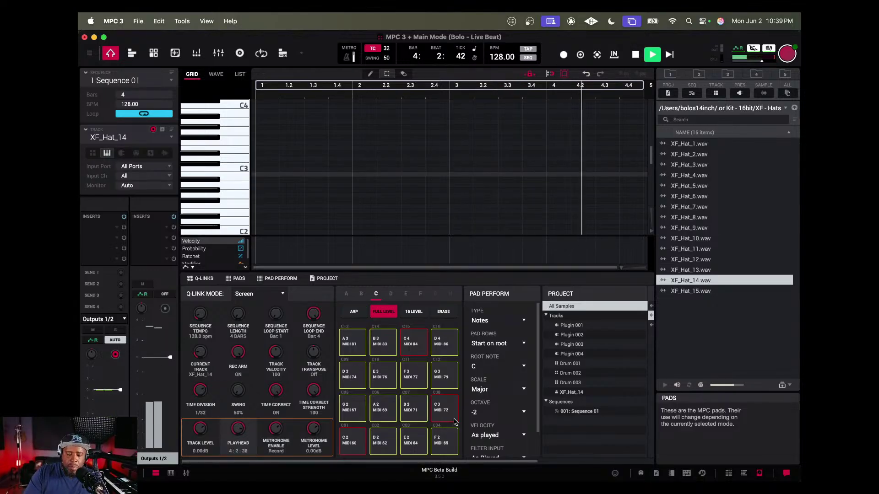
# Record short 1/32 hat rolls on the XF_Hat_14 keygroup track at beat 2 of bar 1 and beats 2 and 4 of bar 4.
pyautogui.press('space')
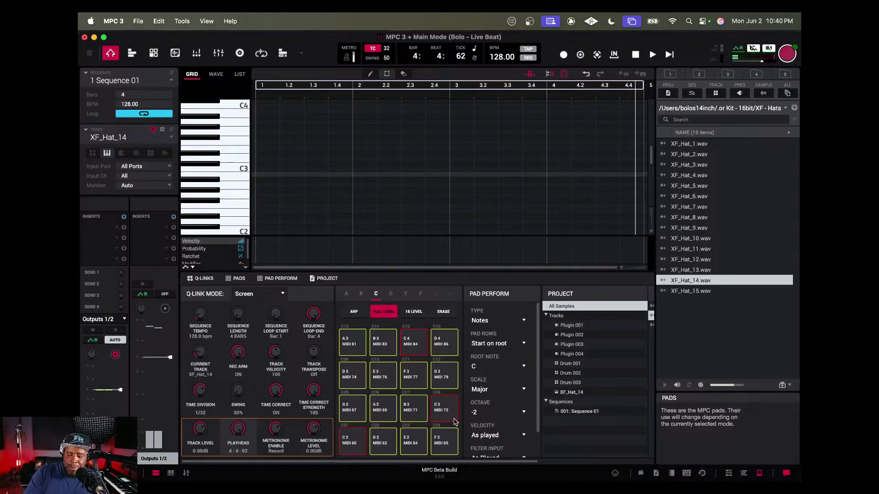
pyautogui.press('space')
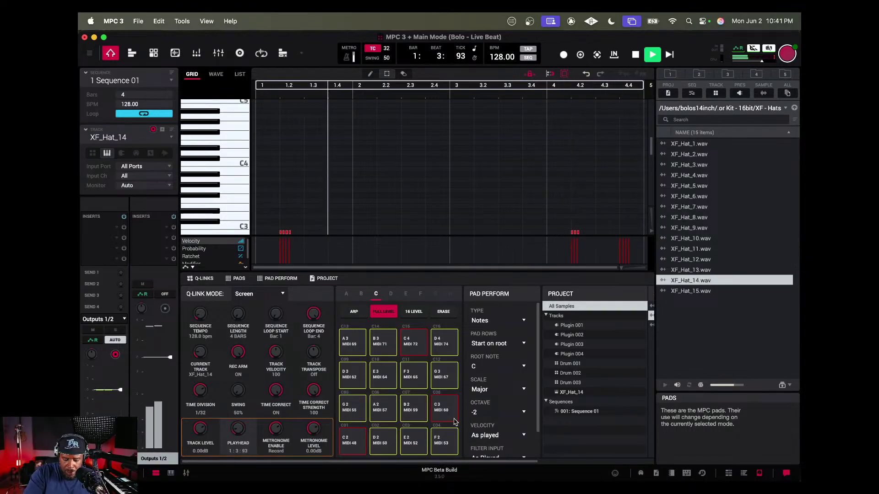
# Add a fourth drum track and restart playback of the sequence.
pyautogui.press('super+t')
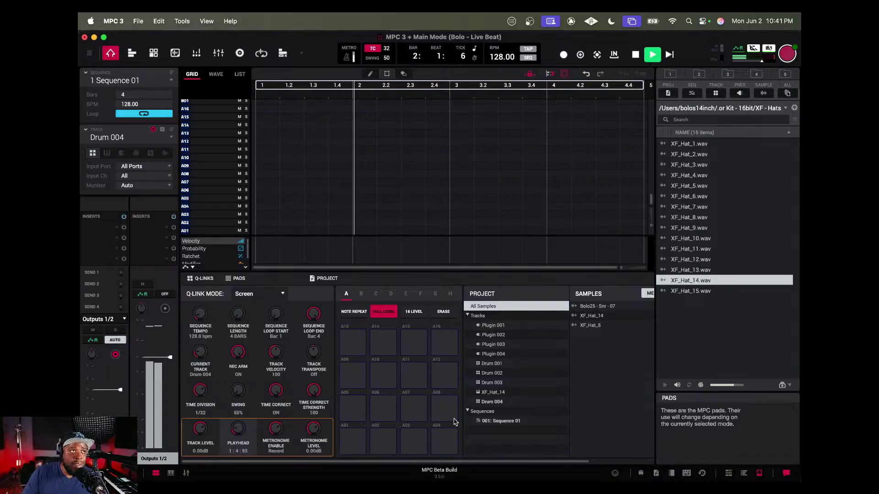
pyautogui.press('space')
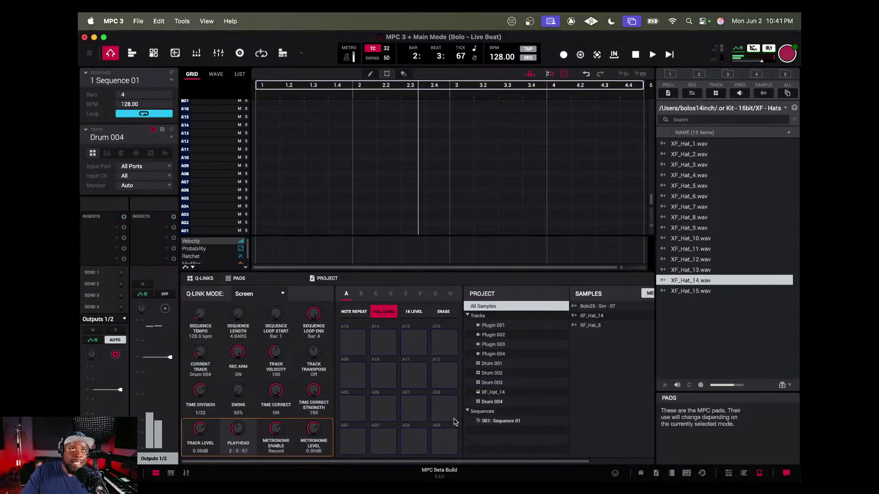
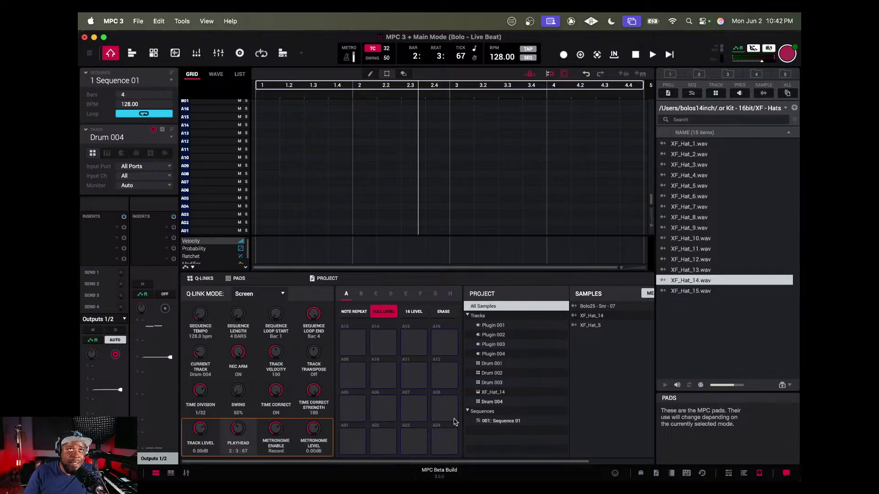
pyautogui.press('space')
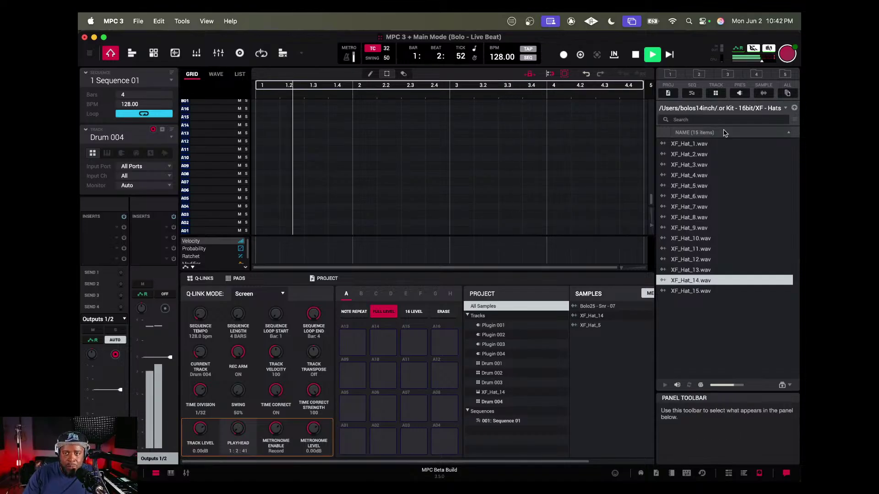
# Audition the open hat samples in the X Factor kit's XF - Open Hats folder.
pyautogui.click(795, 108)
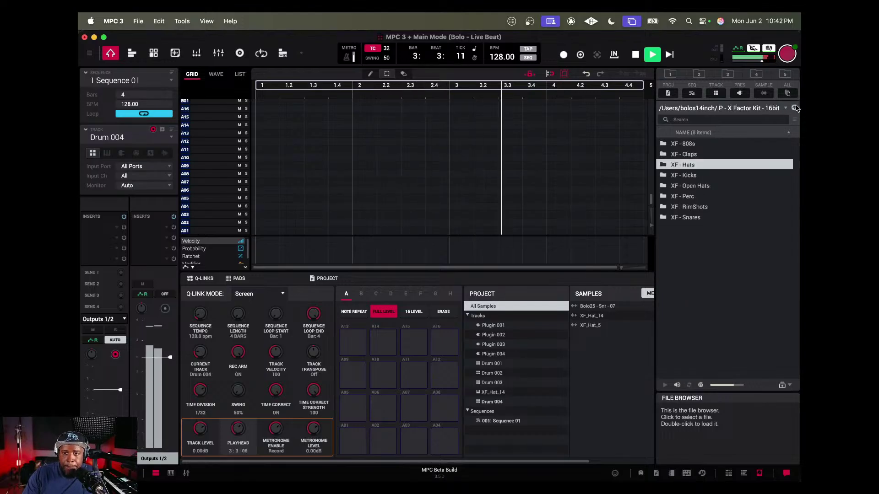
pyautogui.doubleClick(690, 185)
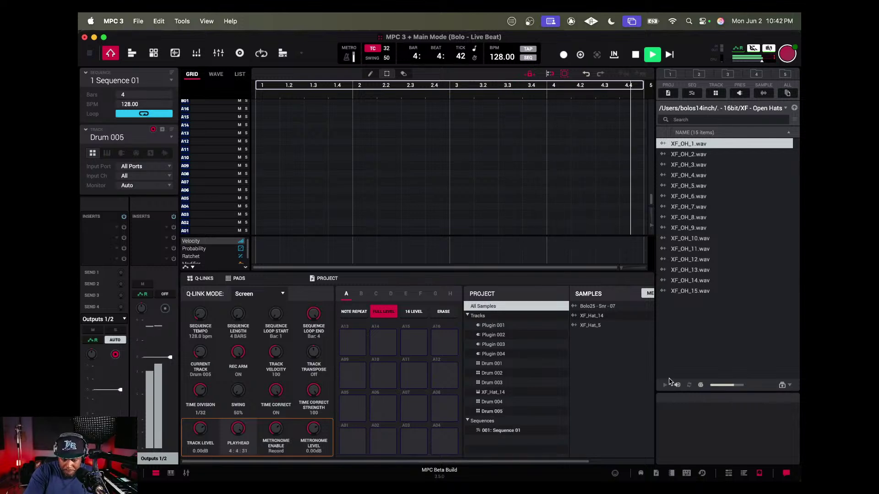
pyautogui.doubleClick(698, 156)
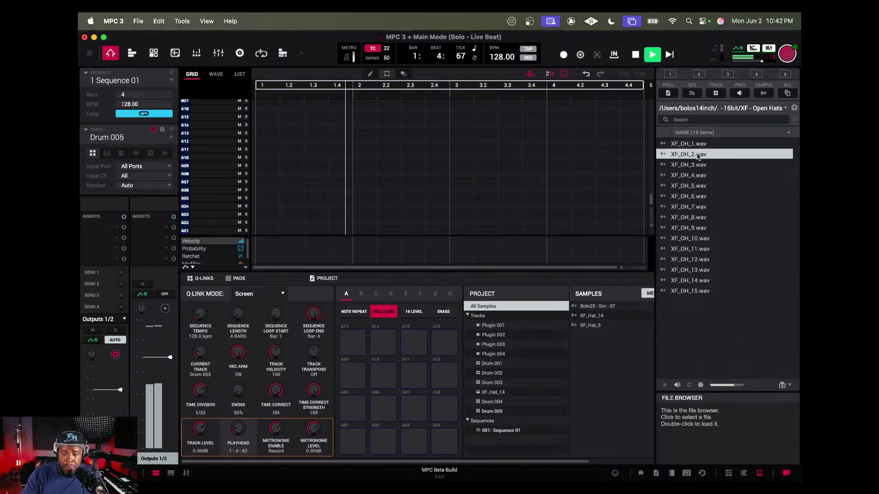
pyautogui.press('Down')
pyautogui.press('Down')
pyautogui.press('Down')
pyautogui.press('Down')
pyautogui.press('Down')
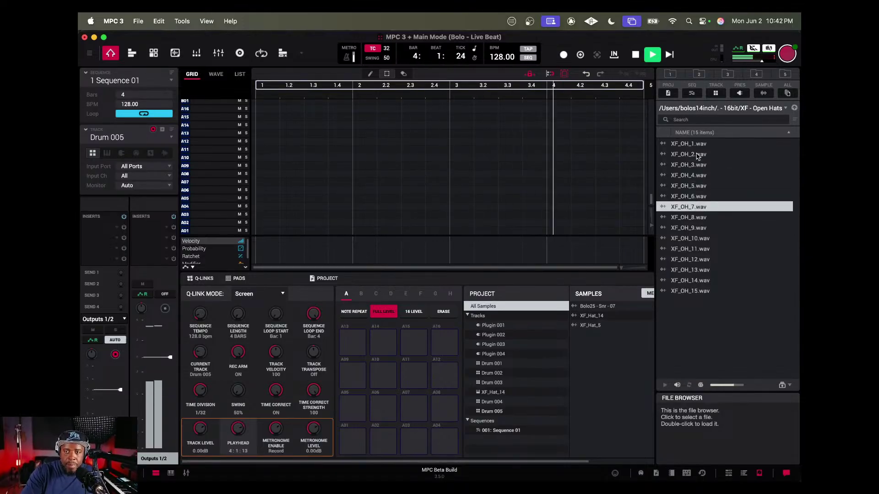
pyautogui.press('Down')
pyautogui.press('Down')
pyautogui.press('Down')
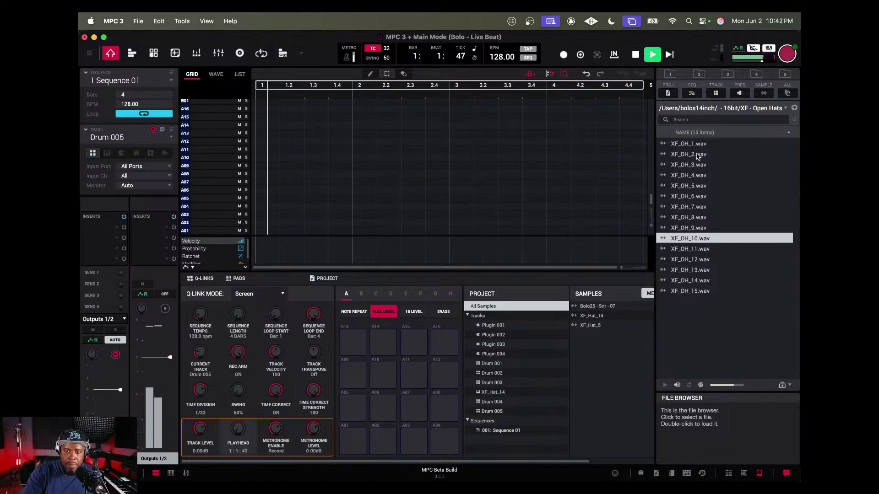
pyautogui.press('Down')
pyautogui.press('Up')
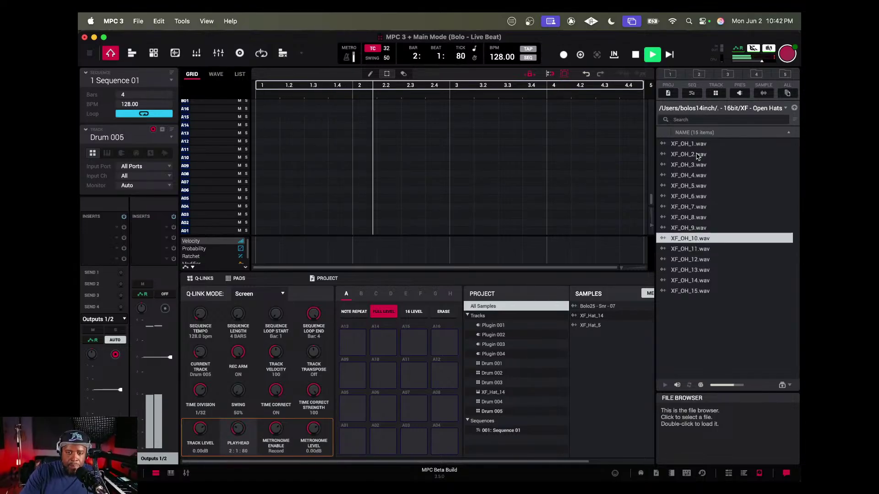
pyautogui.press('Down')
pyautogui.press('Down')
pyautogui.press('Down')
pyautogui.press('Down')
pyautogui.press('Down')
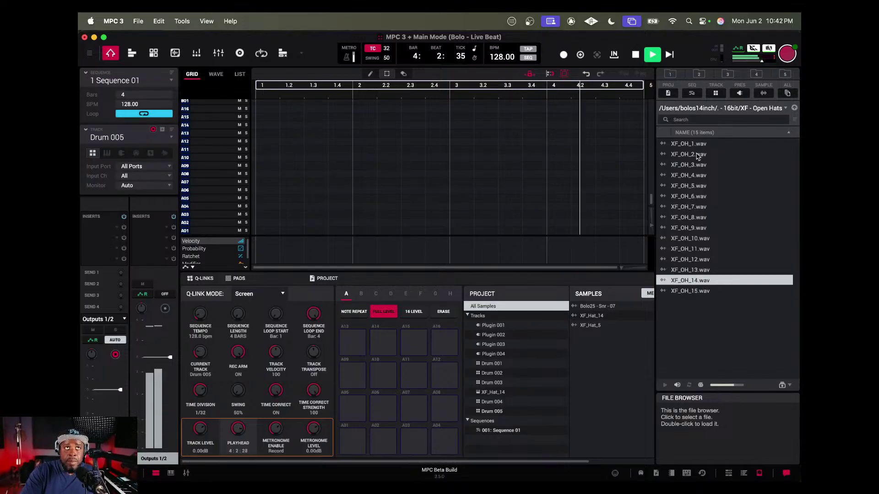
pyautogui.press('Up')
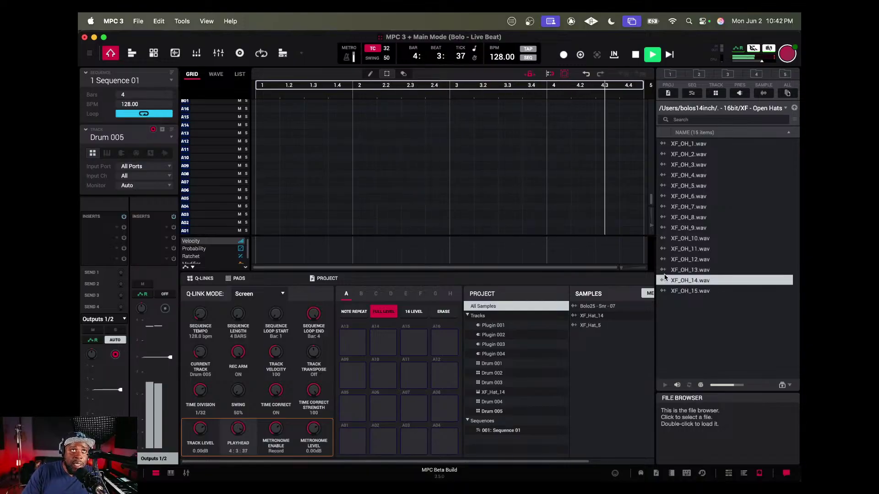
# Assign XF_OH_14.wav to pad A01 of the fifth drum track and restart playback of the sequence.
pyautogui.moveTo(664, 280); pyautogui.dragTo(348, 436)
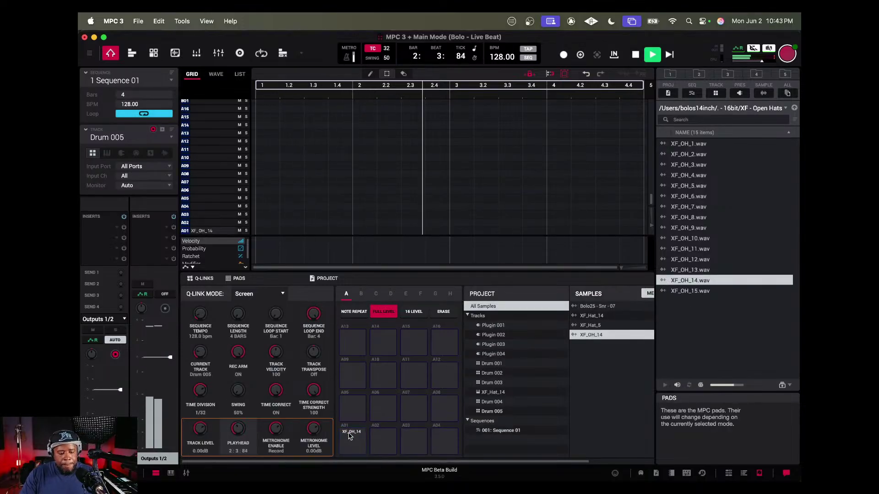
pyautogui.click(348, 436)
pyautogui.press('space')
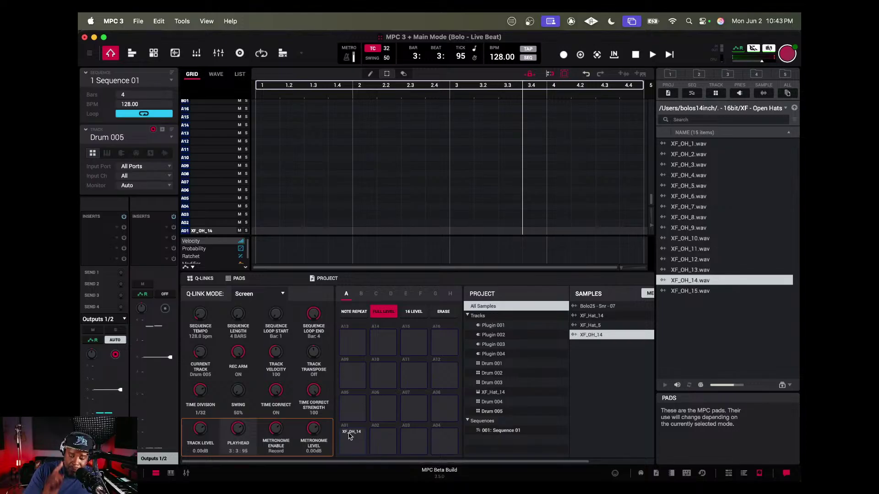
pyautogui.press('space')
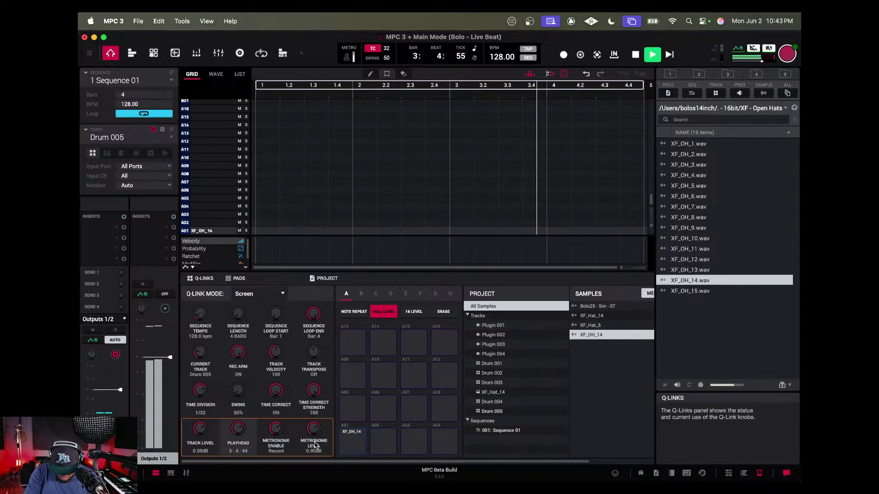
# Normalize the XF_OH_14 sample in Sample Edit and return to Main mode.
pyautogui.hotkey('ctrl', 'e')
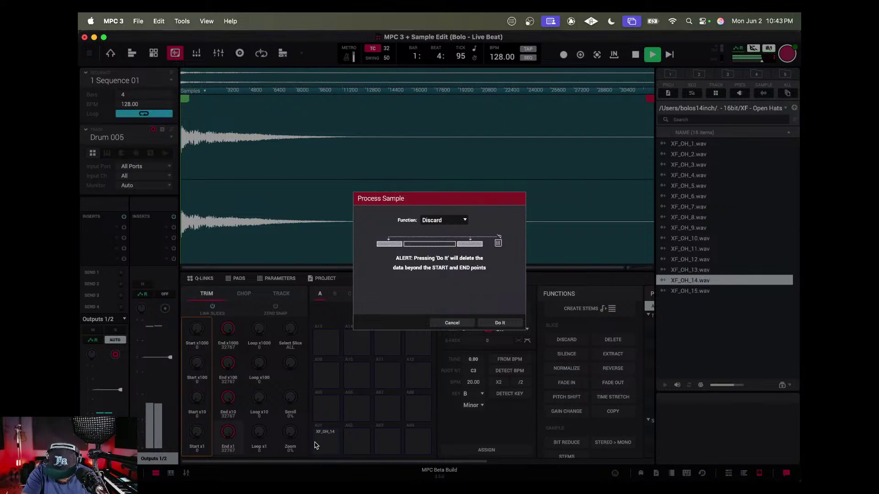
pyautogui.press('Down')
pyautogui.press('Down')
pyautogui.press('Down')
pyautogui.press('Down')
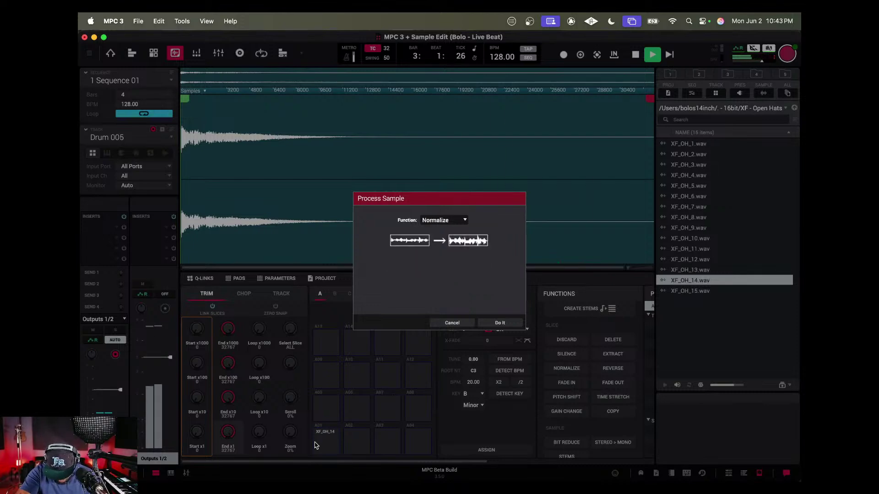
pyautogui.press('Return')
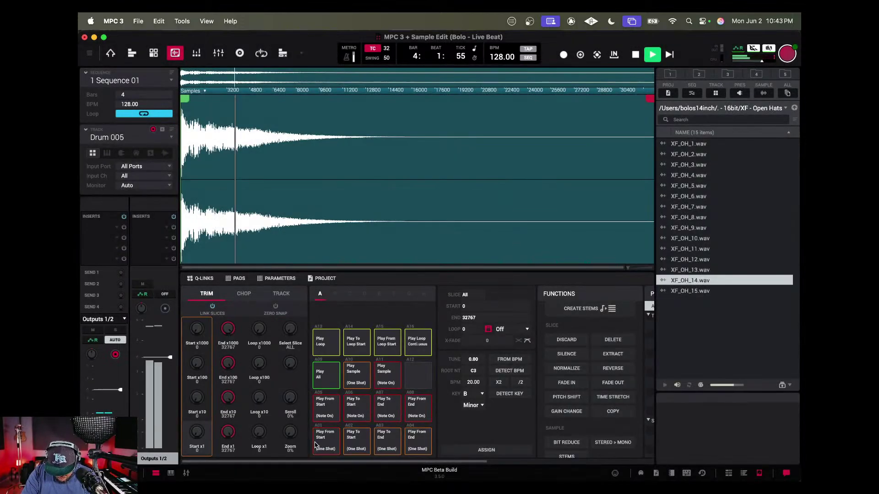
pyautogui.press('Escape')
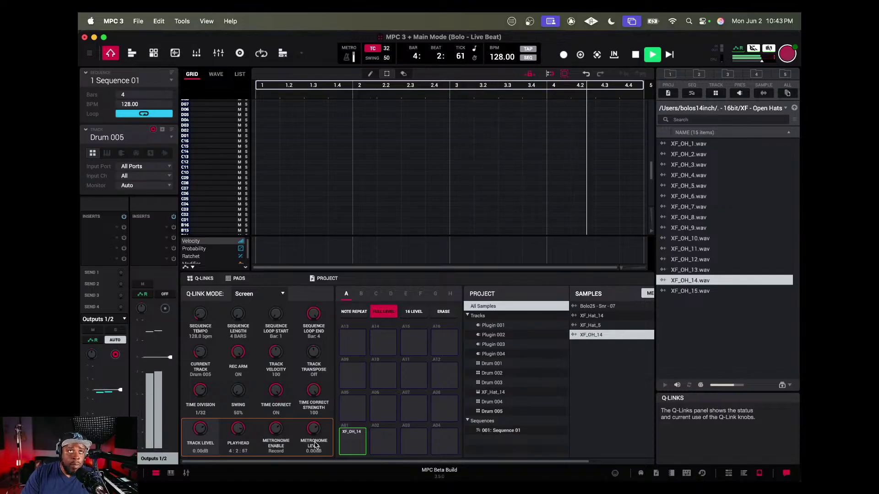
# Overdub XF_OH_14 hits at the start of bar 1, beat 2 of bar 2, after beat 3 of bar 3, and twice in bar 4.
pyautogui.press('space')
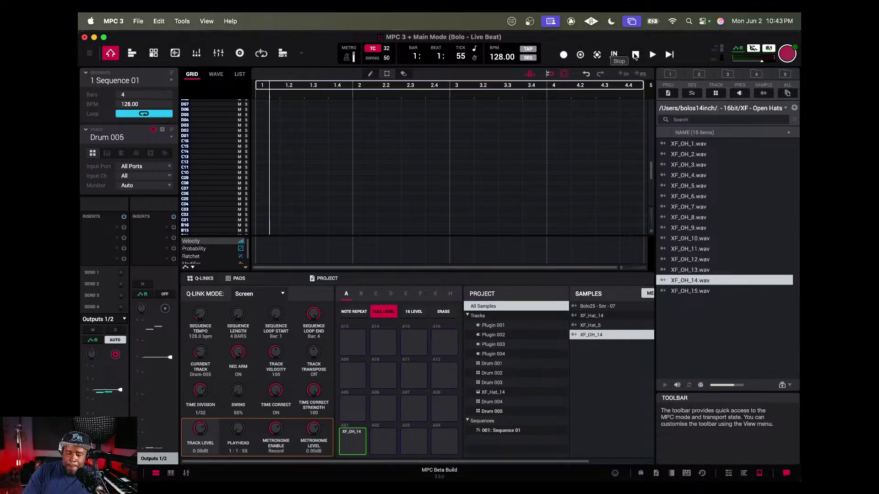
pyautogui.press('r')
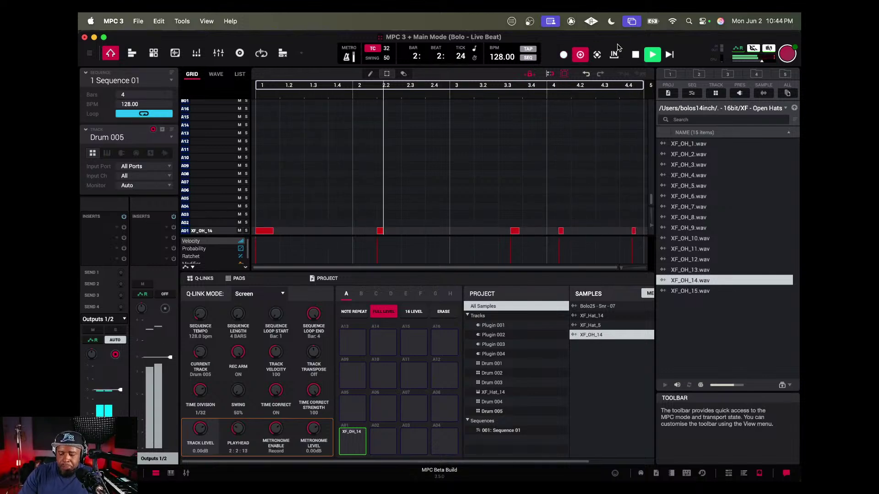
pyautogui.click(580, 55)
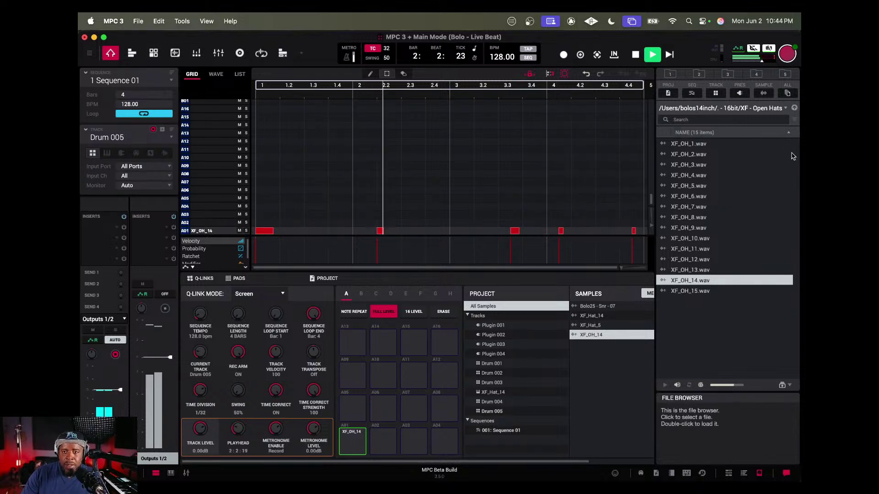
# Audition samples in the XF - Perc folder and assign XF_Perc_7.wav to pad A01 of the sixth drum track.
pyautogui.press('Left')
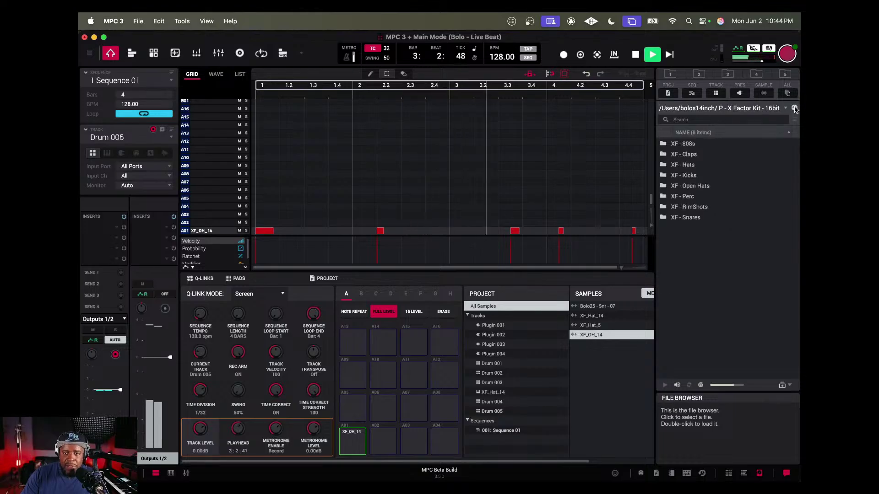
pyautogui.click(705, 195)
pyautogui.press('Right')
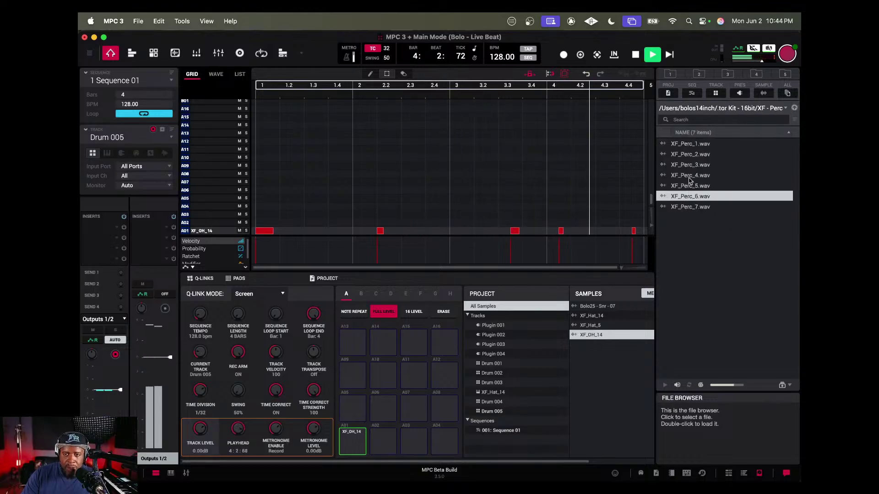
pyautogui.press('Up')
pyautogui.press('Up')
pyautogui.press('Up')
pyautogui.press('Up')
pyautogui.press('Up')
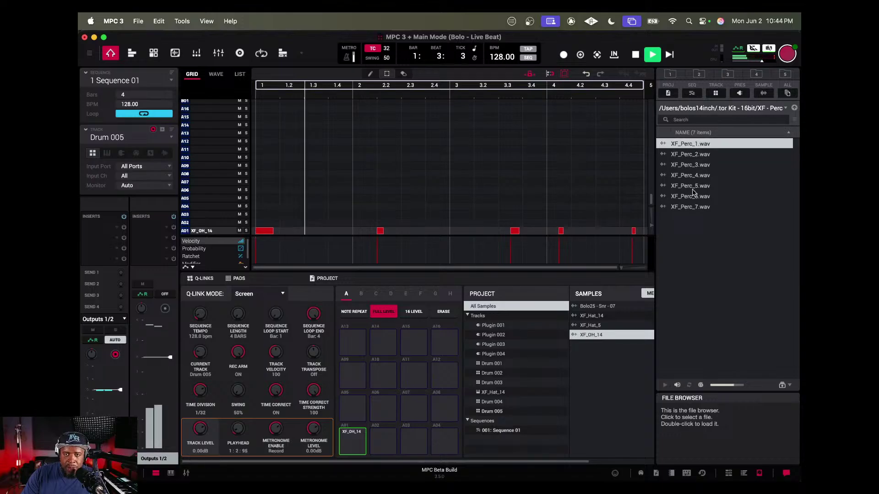
pyautogui.click(691, 205)
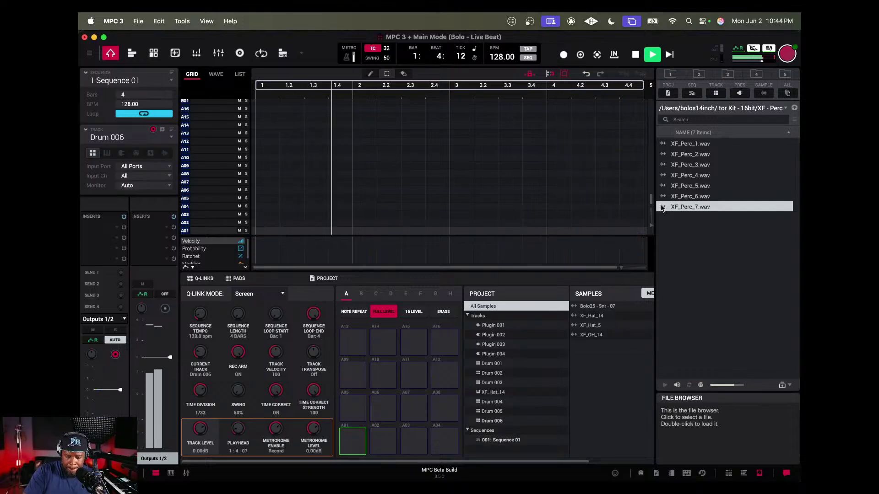
pyautogui.moveTo(695, 209); pyautogui.dragTo(360, 435)
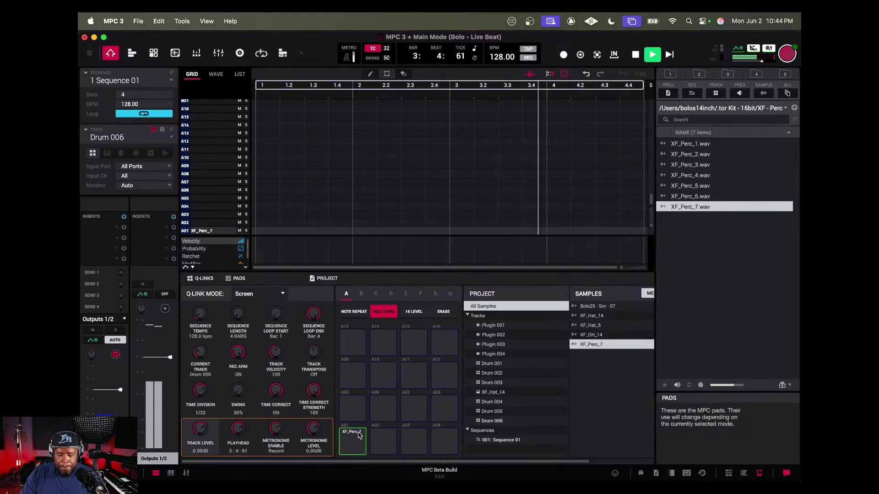
# Overdub XF_Perc_7 hits at beat 2 of bar 2, the start of bar 3, and beat 2 and after beat 3 of bar 4.
pyautogui.press('o')
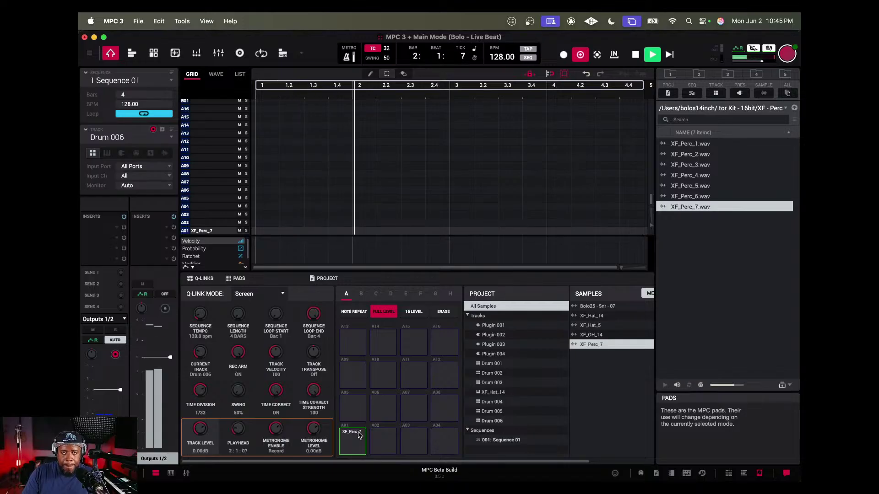
pyautogui.click(358, 435)
pyautogui.click(358, 435)
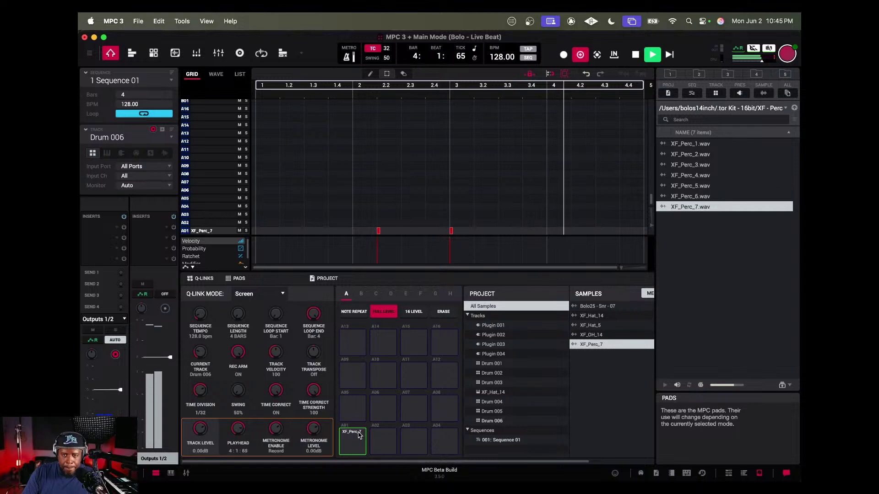
pyautogui.click(359, 435)
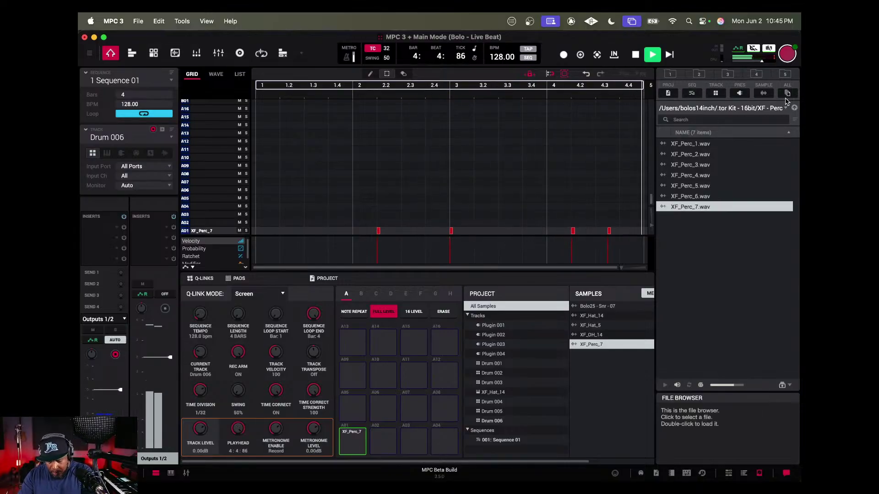
# Add a seventh drum track and open the 808's folder of the Bolo - 2025 Kit.
pyautogui.press('super+t')
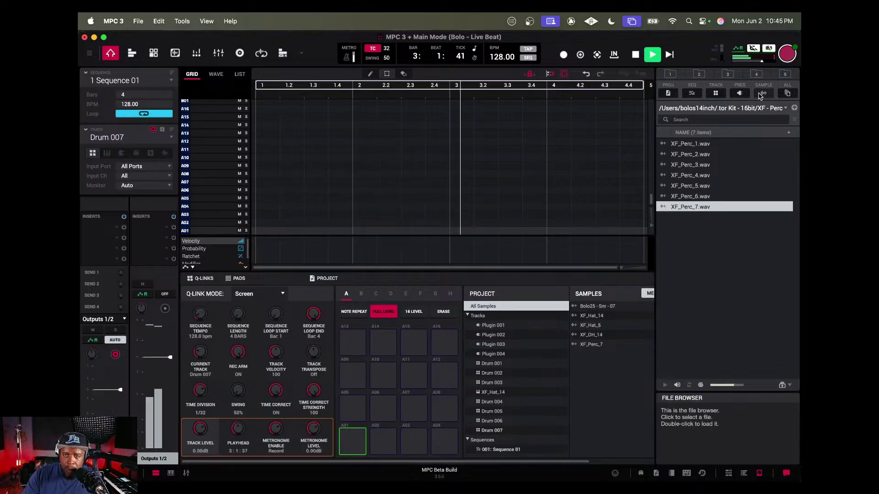
pyautogui.click(794, 108)
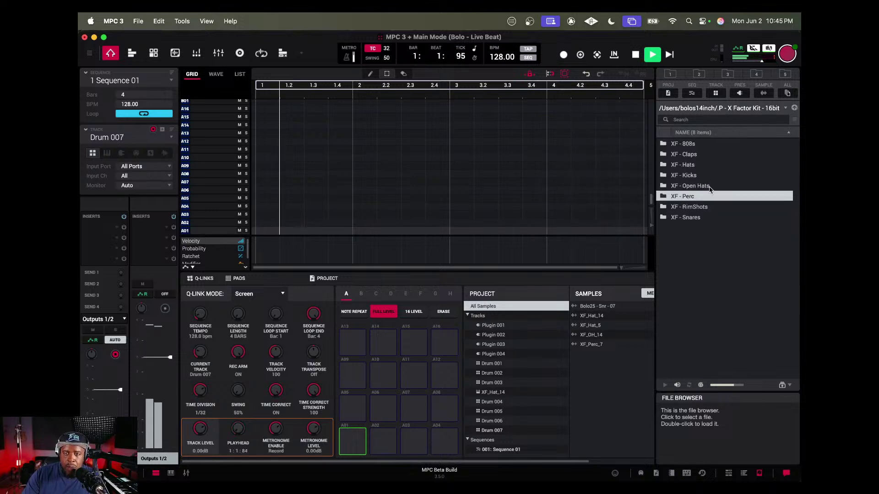
pyautogui.click(794, 108)
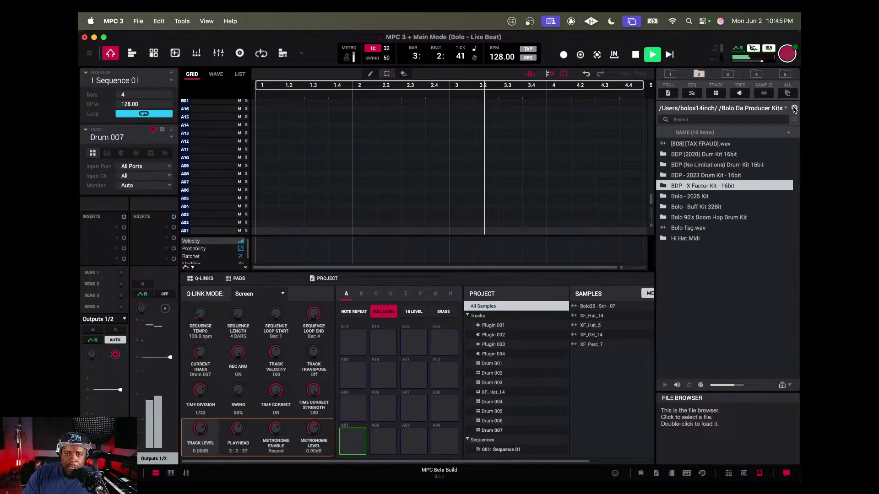
pyautogui.doubleClick(720, 197)
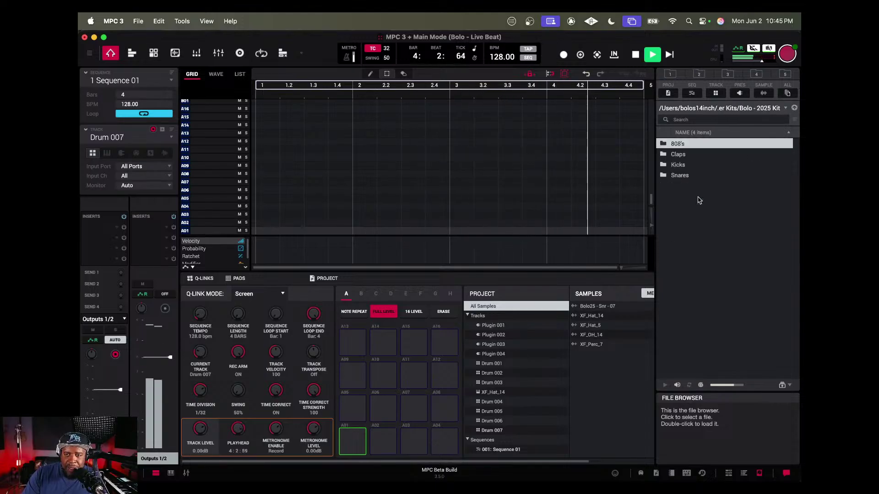
pyautogui.doubleClick(669, 143)
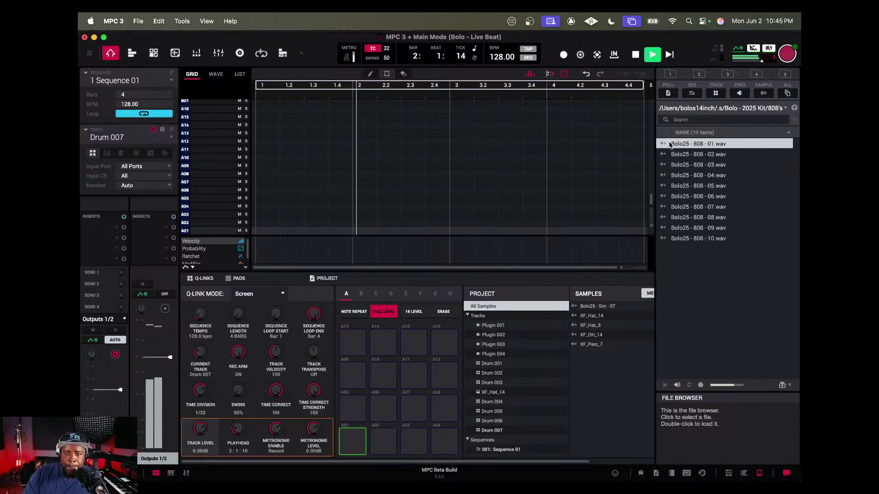
# Audition the Bolo25 808 samples 01 to 08 against the playing sequence.
pyautogui.click(693, 155)
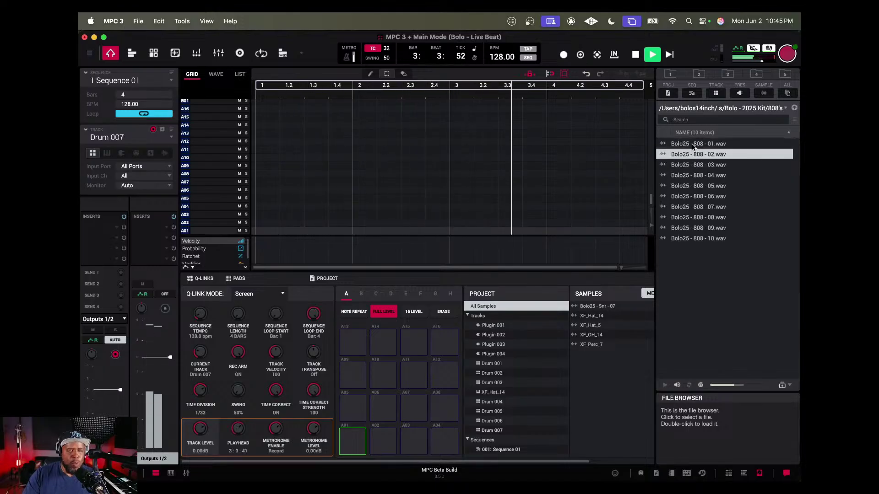
pyautogui.click(692, 145)
pyautogui.click(692, 165)
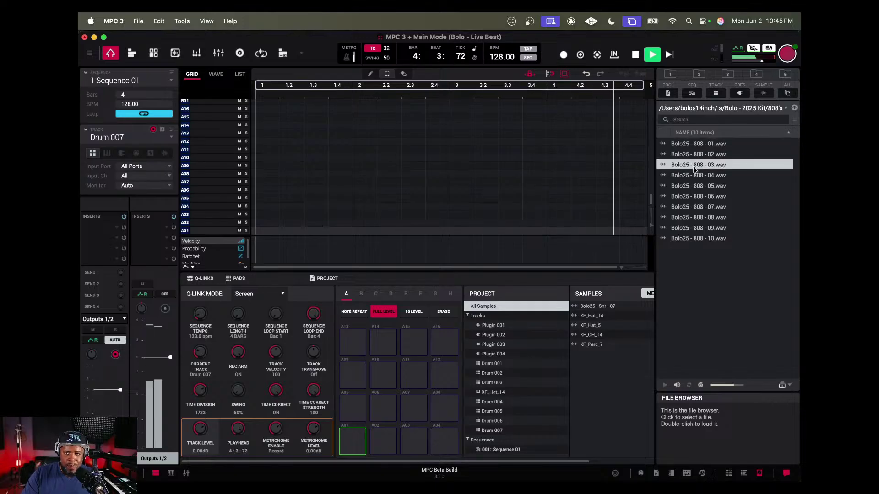
pyautogui.click(694, 175)
pyautogui.click(694, 186)
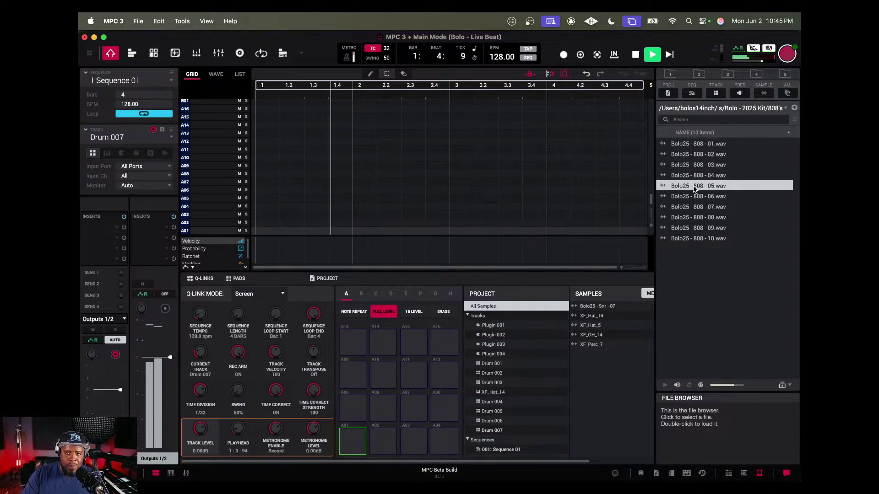
pyautogui.click(694, 197)
pyautogui.click(694, 208)
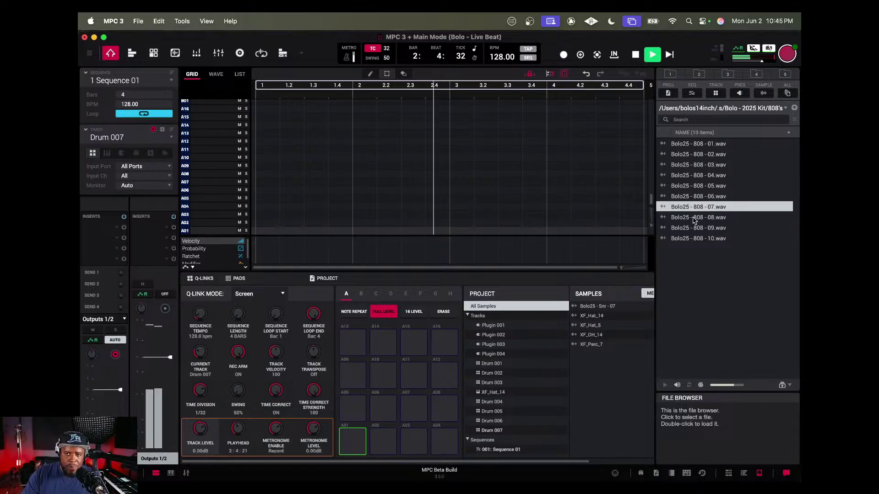
pyautogui.click(693, 217)
pyautogui.press('space')
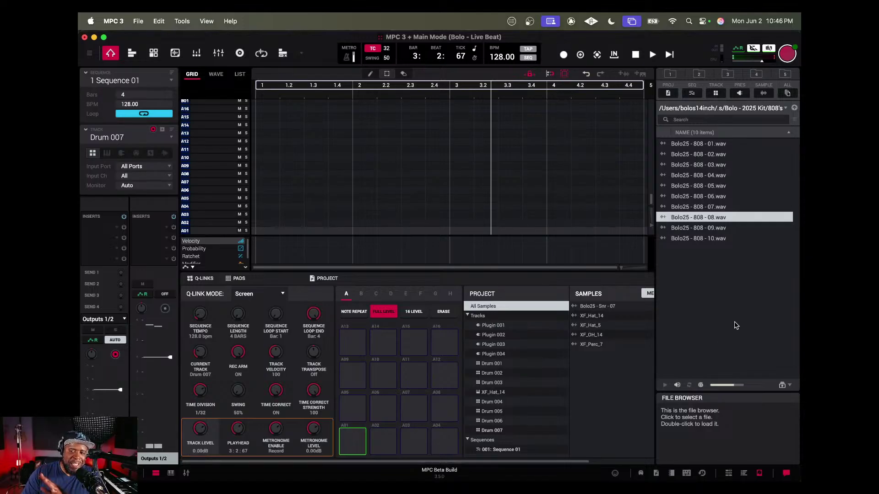
# Audition all ten Bolo25 808 samples with the sequence stopped, and recheck samples 04 and 03.
pyautogui.click(713, 146)
pyautogui.click(711, 154)
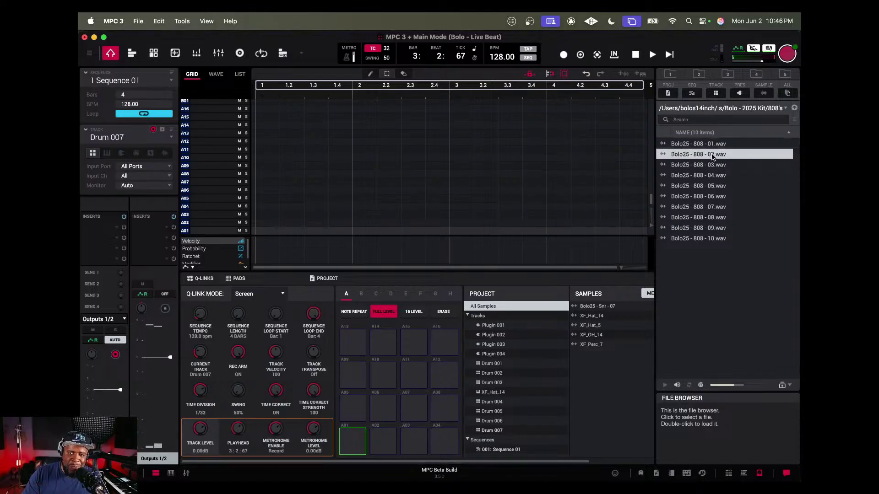
pyautogui.click(708, 165)
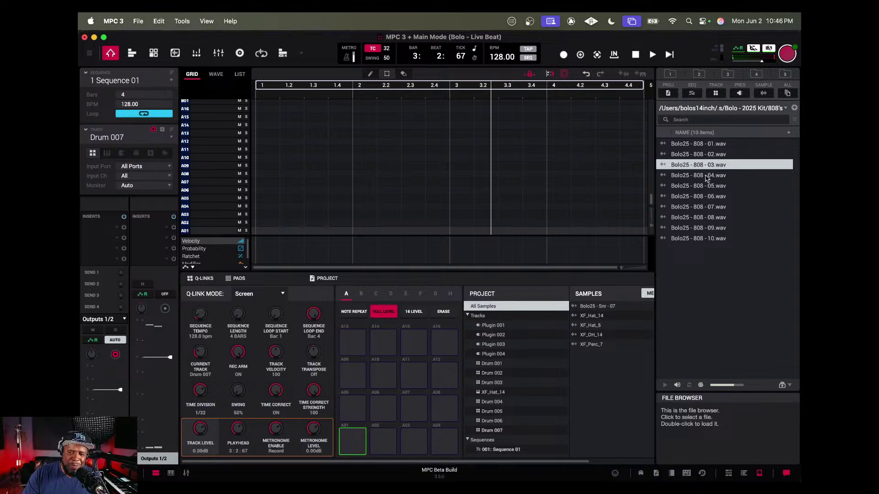
pyautogui.click(707, 177)
pyautogui.click(706, 187)
pyautogui.click(705, 196)
pyautogui.click(701, 208)
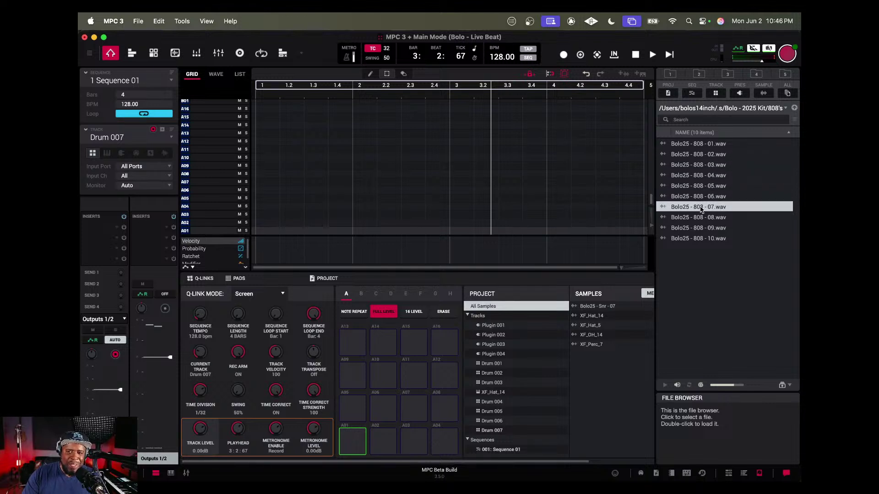
pyautogui.click(700, 218)
pyautogui.click(701, 228)
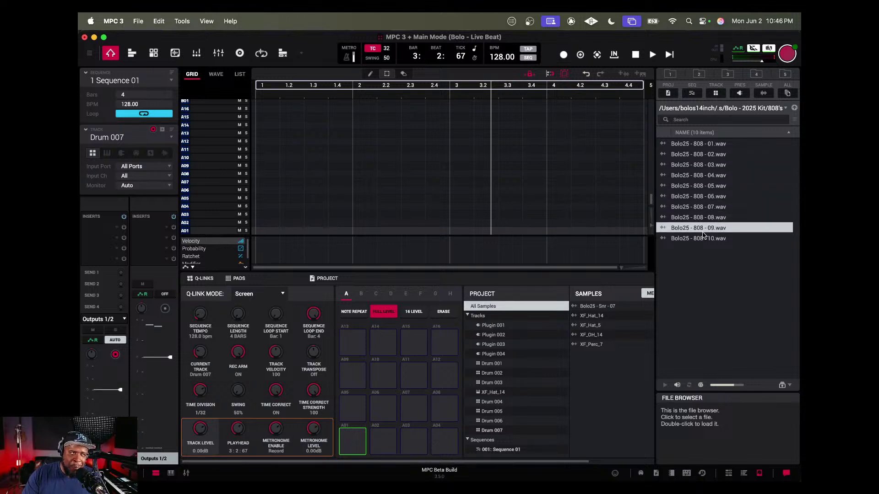
pyautogui.click(703, 240)
pyautogui.click(696, 174)
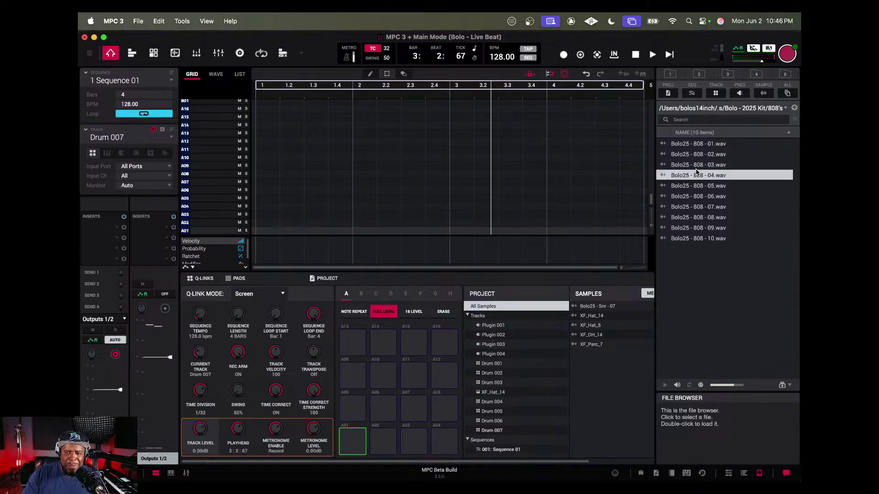
pyautogui.click(699, 166)
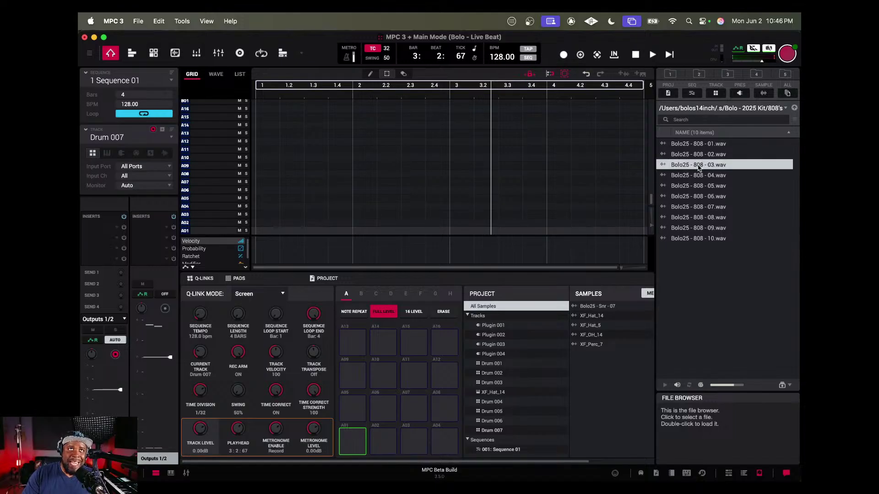
# Compare 808 samples 02 to 05 over the playing beat and assign Bolo25 - 808 - 05.wav to pad A01 of the seventh drum track.
pyautogui.press('space')
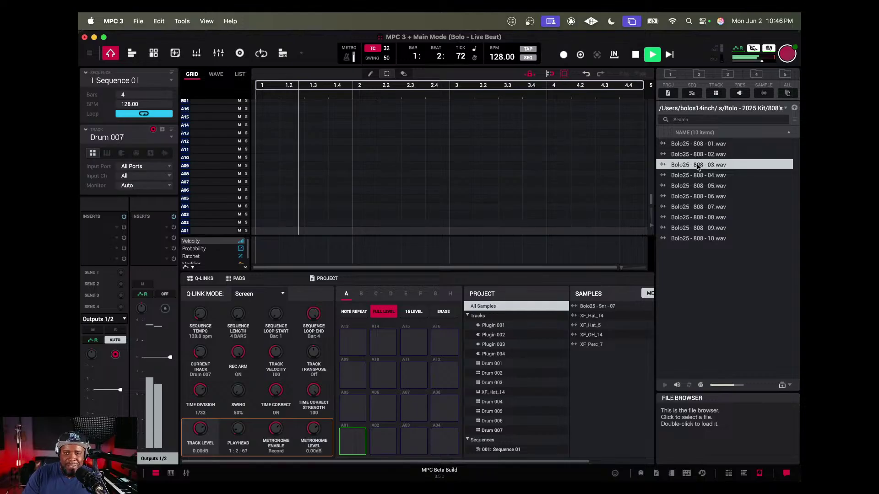
pyautogui.click(698, 155)
pyautogui.click(698, 164)
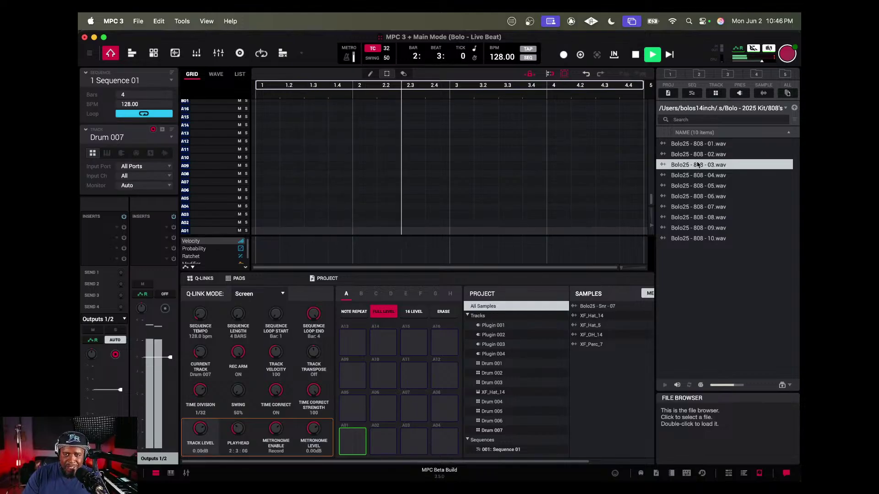
pyautogui.click(699, 175)
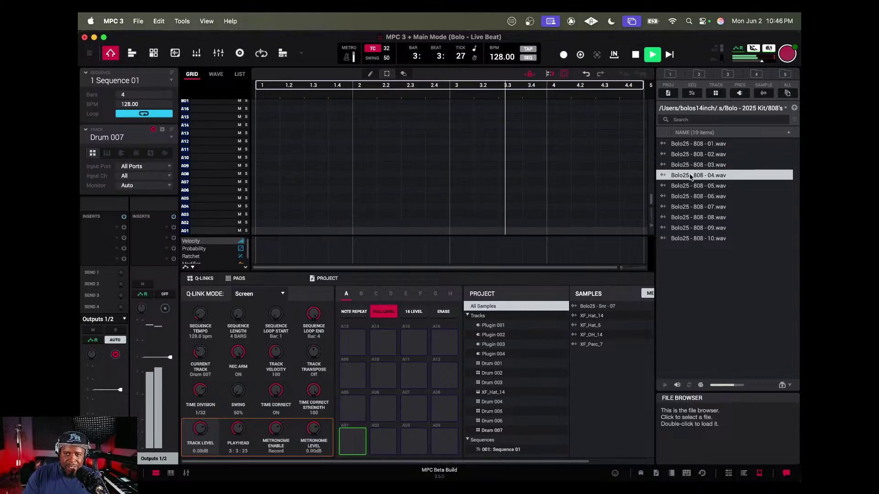
pyautogui.click(694, 187)
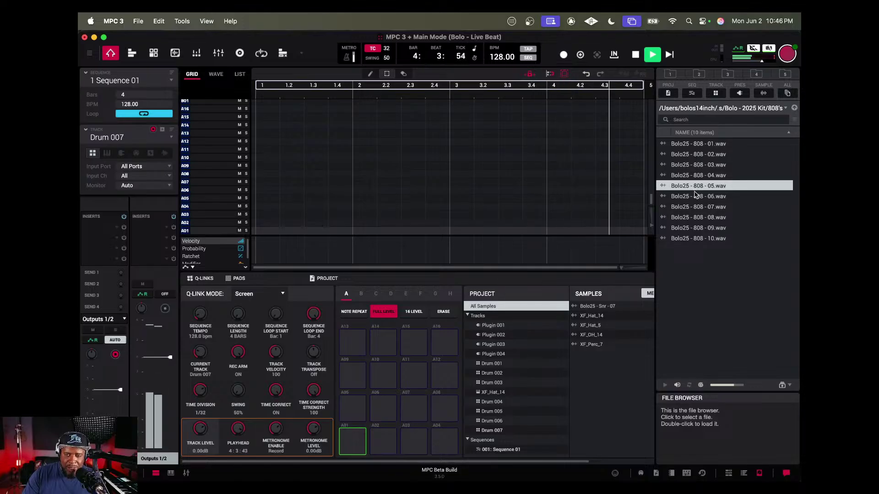
pyautogui.moveTo(692, 188); pyautogui.dragTo(348, 443)
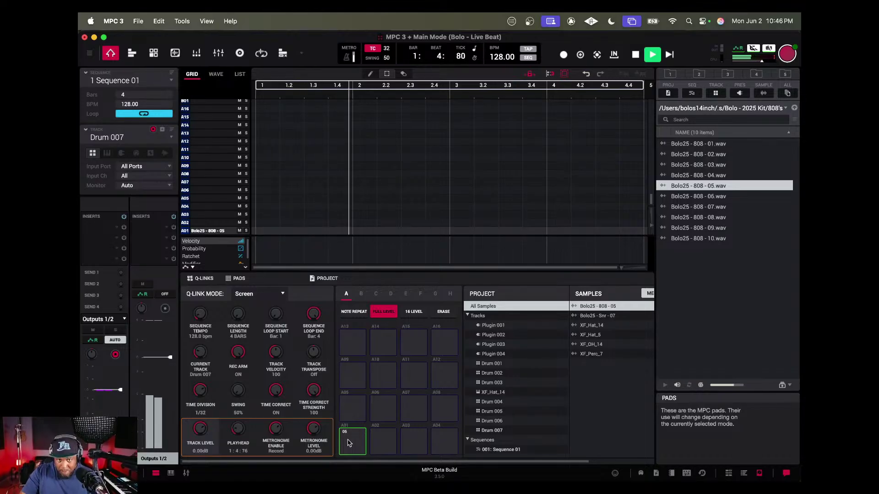
pyautogui.click(176, 54)
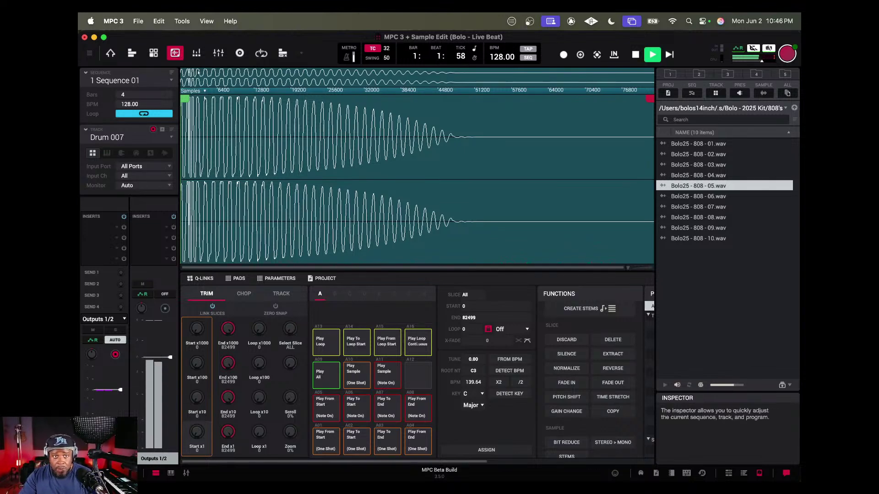
pyautogui.click(153, 53)
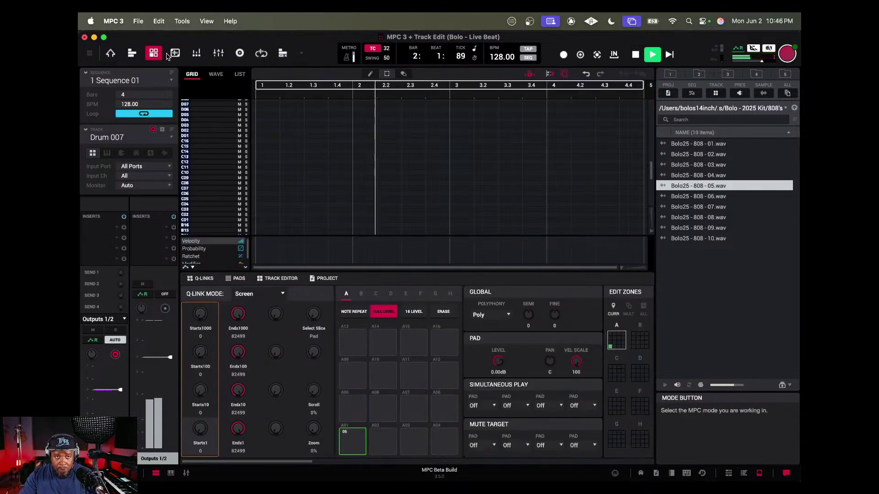
pyautogui.click(282, 53)
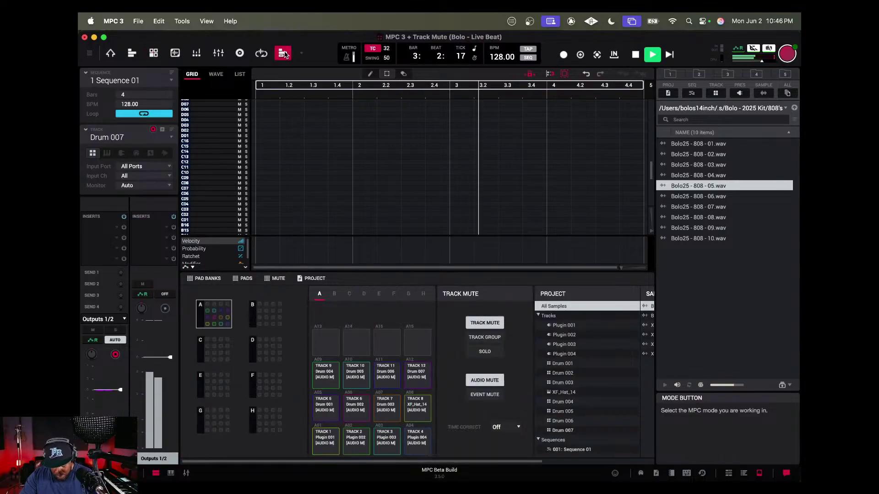
pyautogui.click(111, 54)
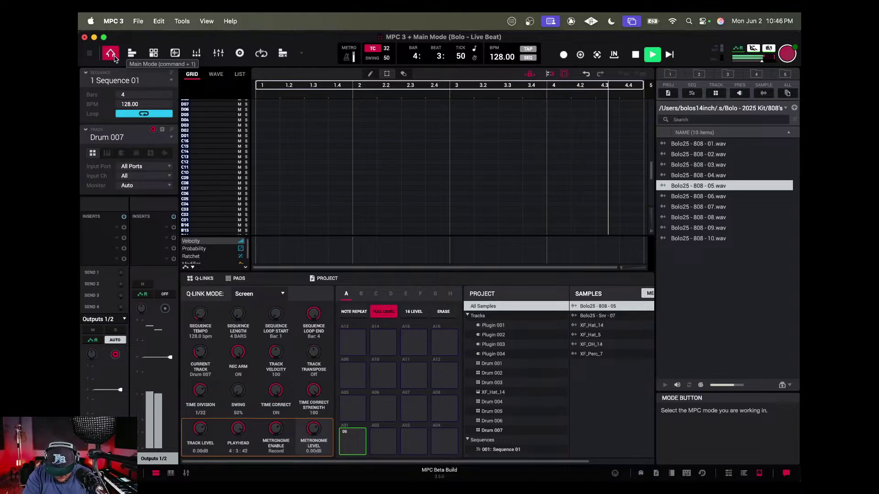
# Create a keygroup track from the Bolo25 - 808 - 05 sample on pad A01 and stop playback.
pyautogui.press('super+3')
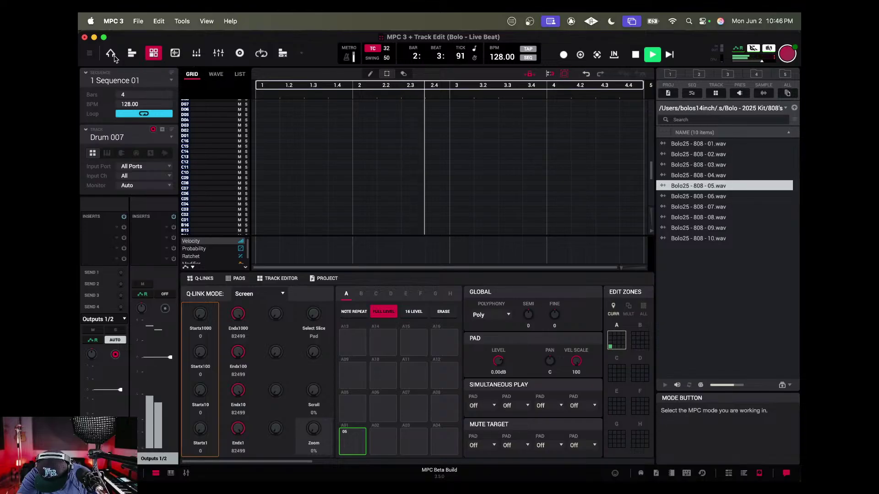
pyautogui.press('Down')
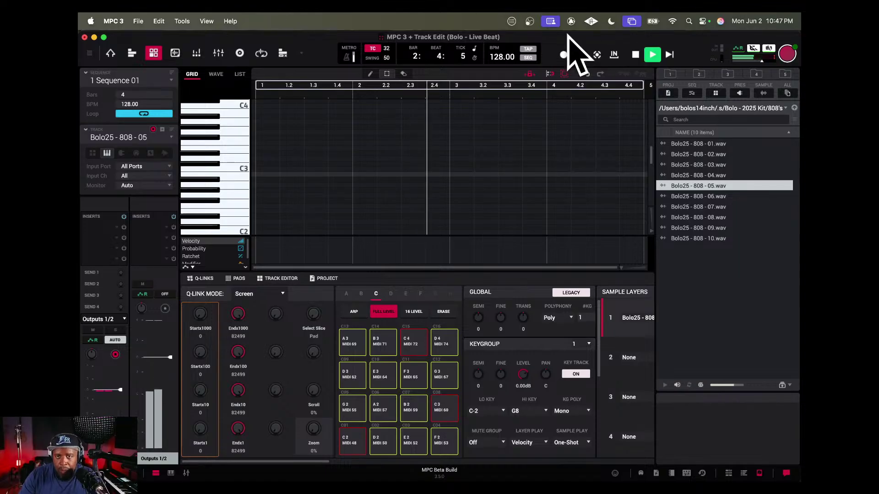
pyautogui.press('space')
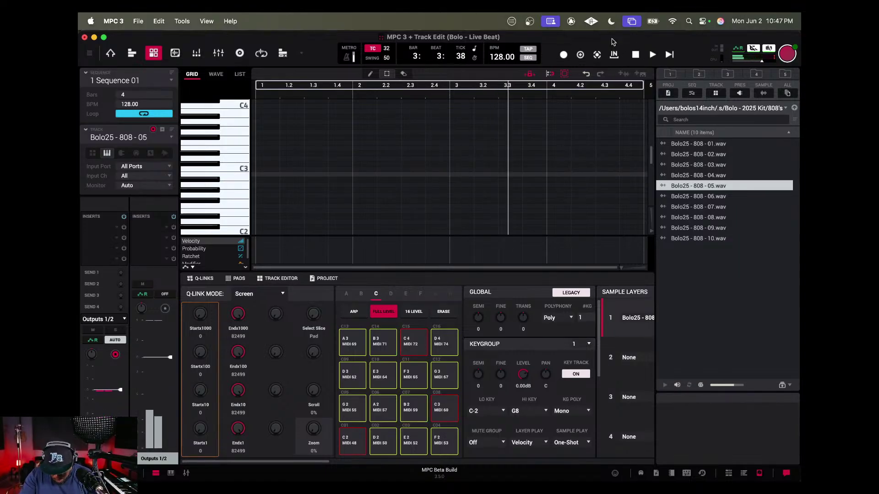
# Extend the sequence to 8 bars and record an 808 bass pattern across all eight bars on the keygroup track.
pyautogui.press('super+Escape')
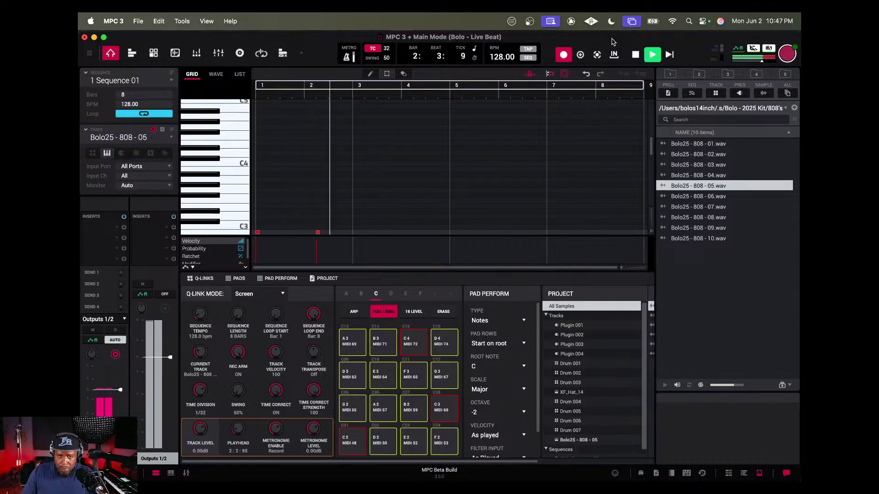
pyautogui.press('space')
pyautogui.press('space')
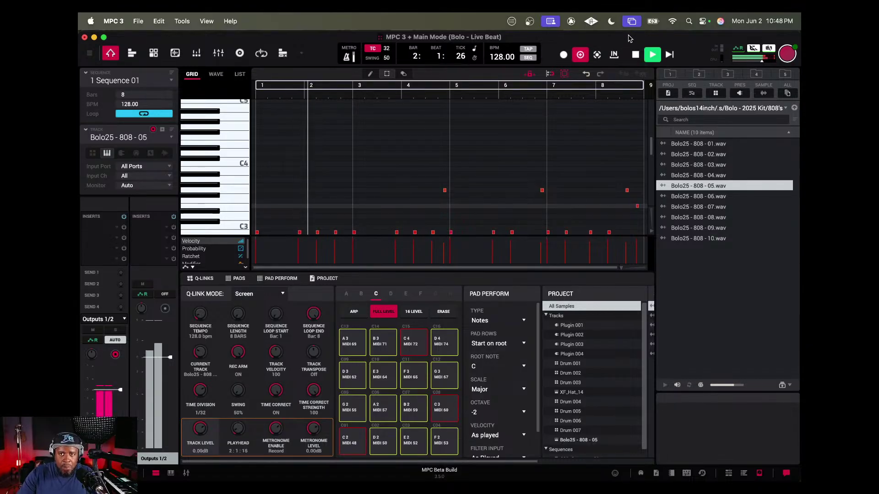
pyautogui.click(581, 55)
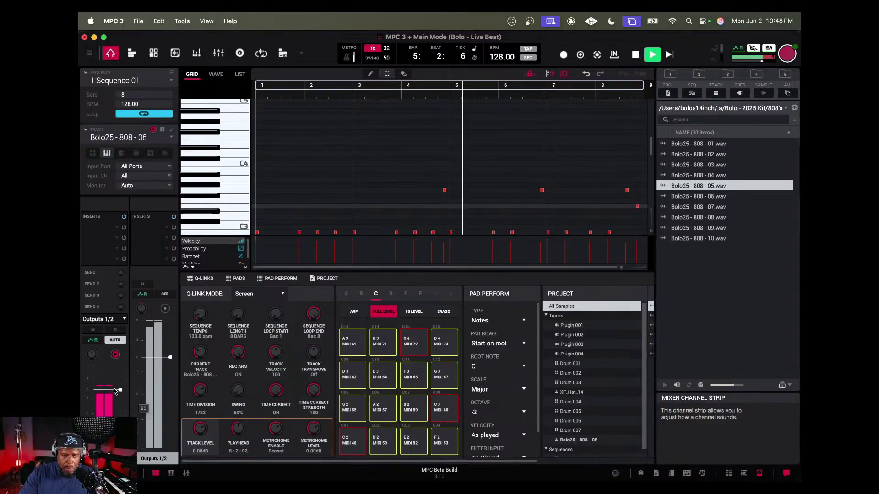
# Lower the 808 track level to -1.07 dB and quantize its notes with Timing Correct at 1/16.
pyautogui.moveTo(115, 390); pyautogui.dragTo(117, 396)
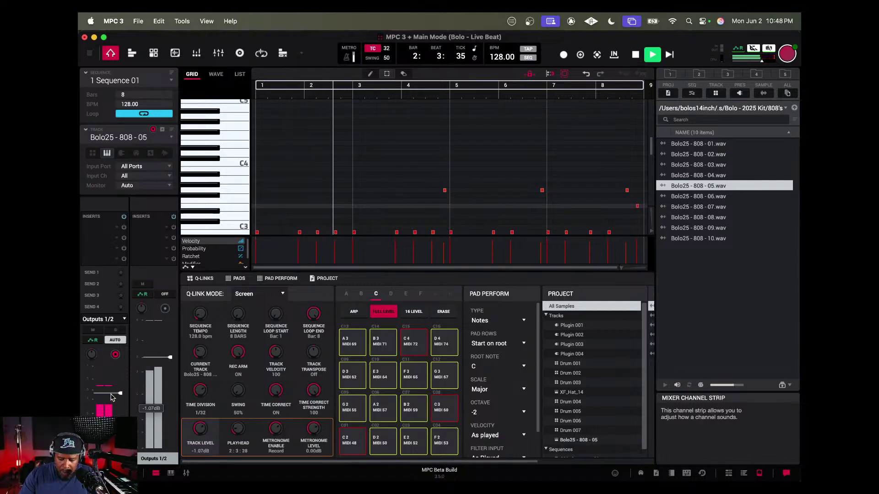
pyautogui.hotkey('shift', 't')
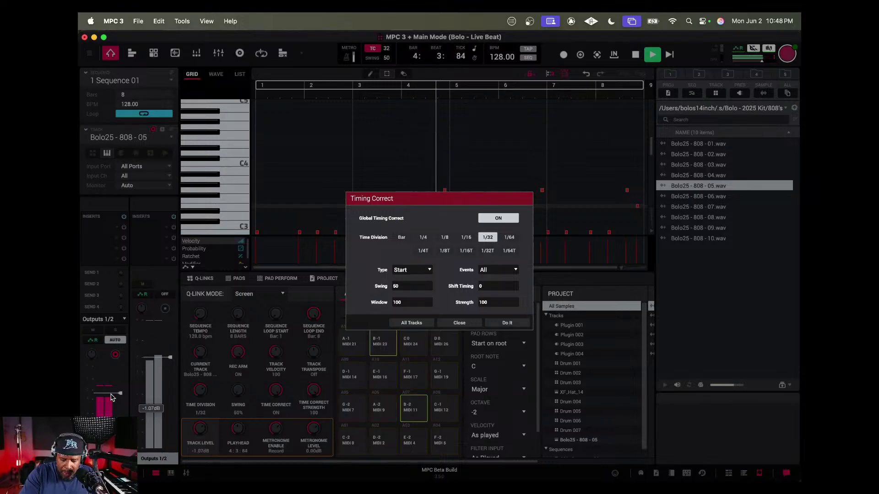
pyautogui.press('Left')
pyautogui.press('Return')
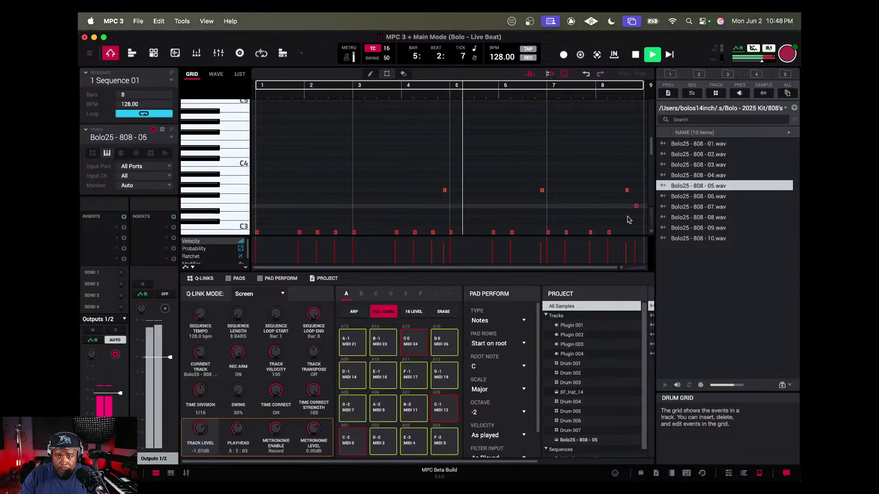
# Copy the last 808 note in bar 8 one sixteenth later and select the original note.
pyautogui.scroll(5, 631, 270)
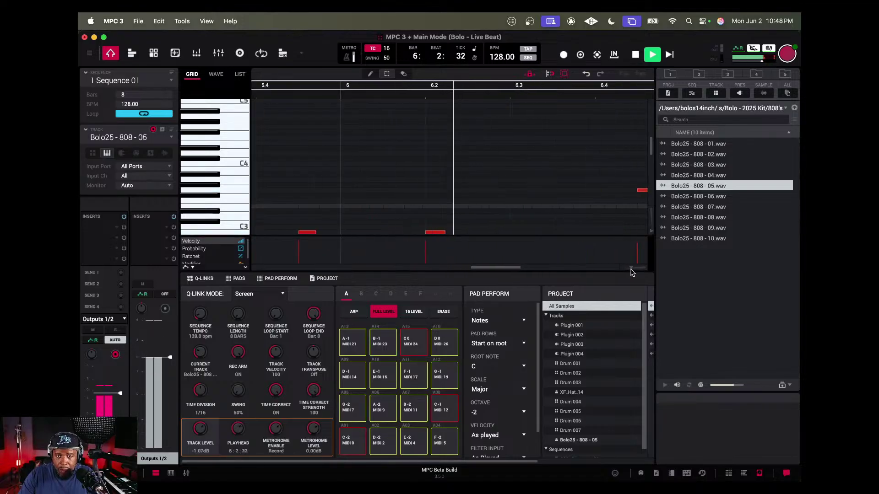
pyautogui.hscroll(5, 614, 267)
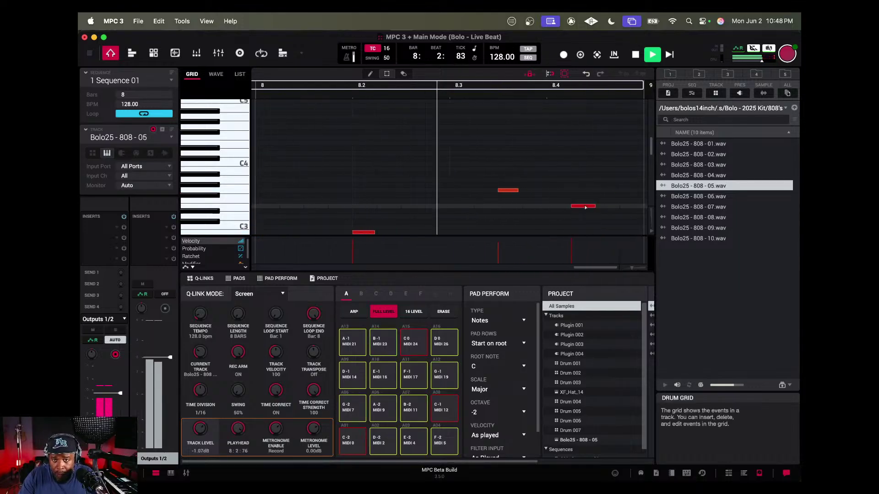
pyautogui.moveTo(585, 206); pyautogui.dragTo(605, 210)
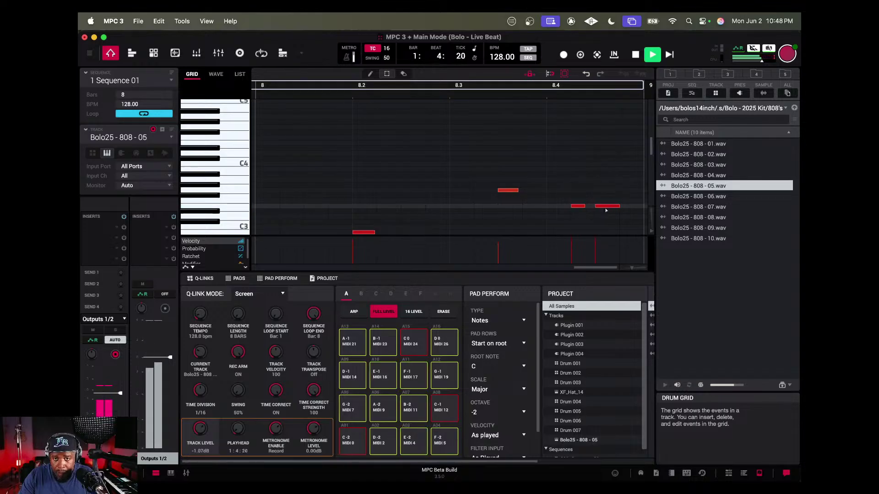
pyautogui.click(579, 207)
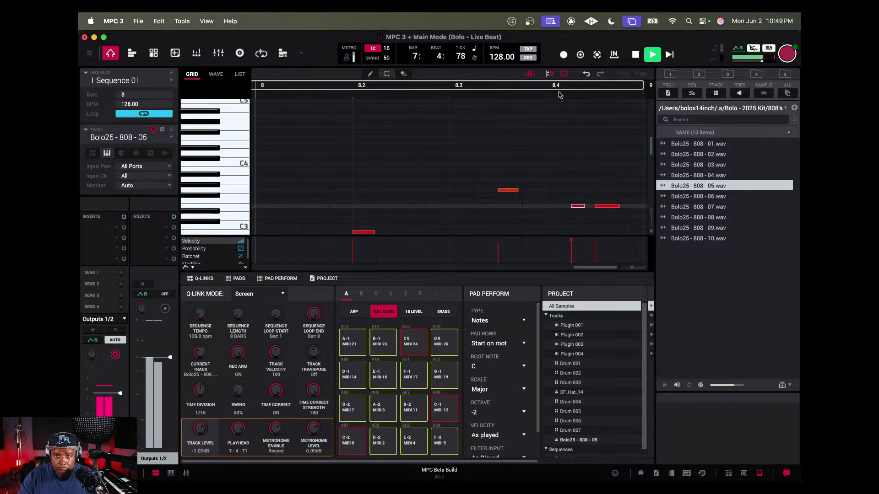
# Erase the first of the two 808 notes after beat 8.4 and set time correction to 1/32.
pyautogui.click(403, 75)
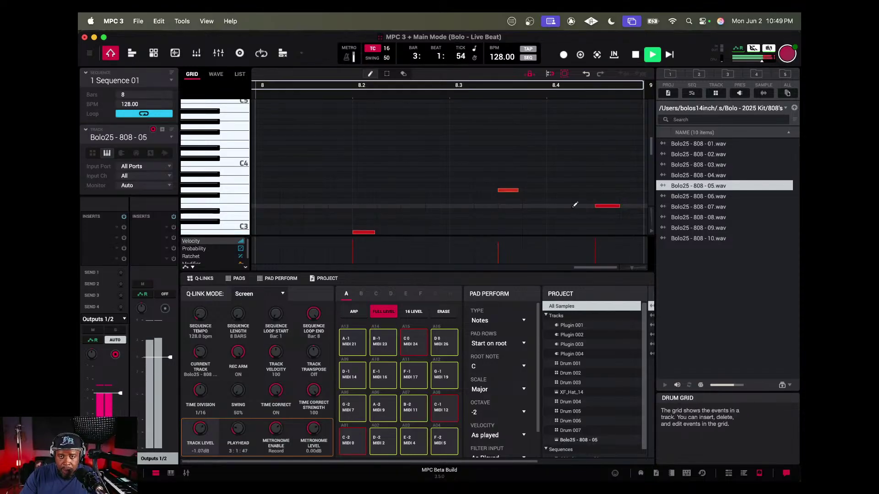
pyautogui.click(389, 51)
pyautogui.click(399, 108)
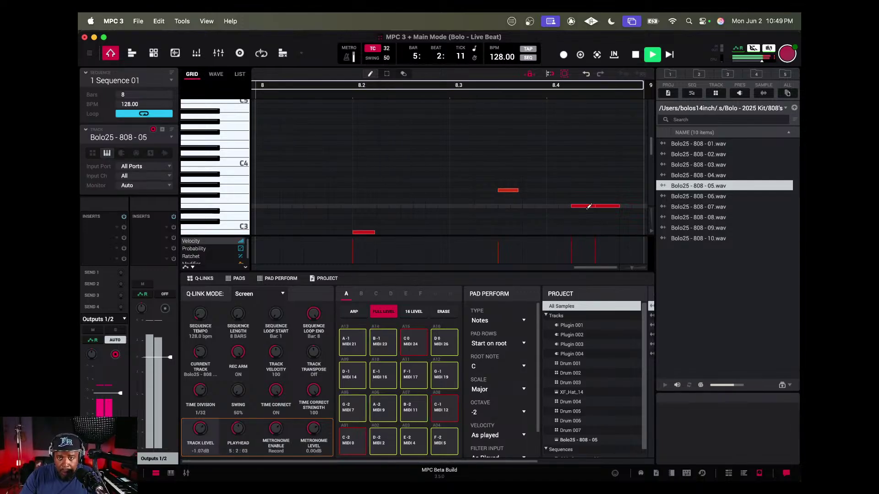
# Shorten the first 808 note after beat 8.4 to a 1/32, erasing the extra note drawn between the last two notes.
pyautogui.moveTo(595, 205); pyautogui.dragTo(585, 205)
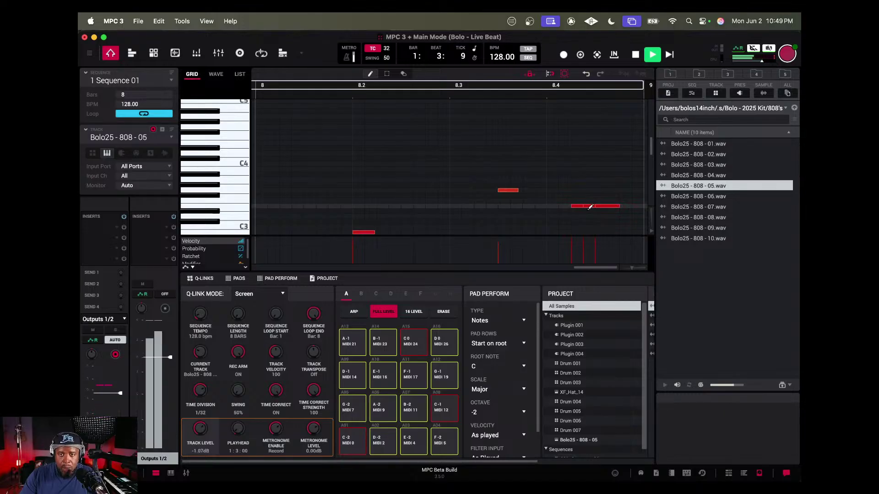
pyautogui.click(402, 74)
pyautogui.click(589, 206)
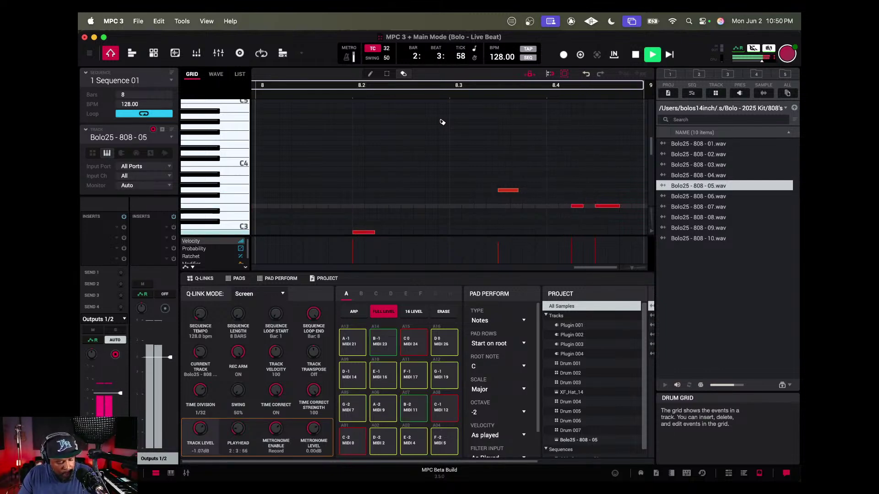
# Switch to Track Mute mode to view the tracks and return to Main mode.
pyautogui.hotkey('ctrl', 'm')
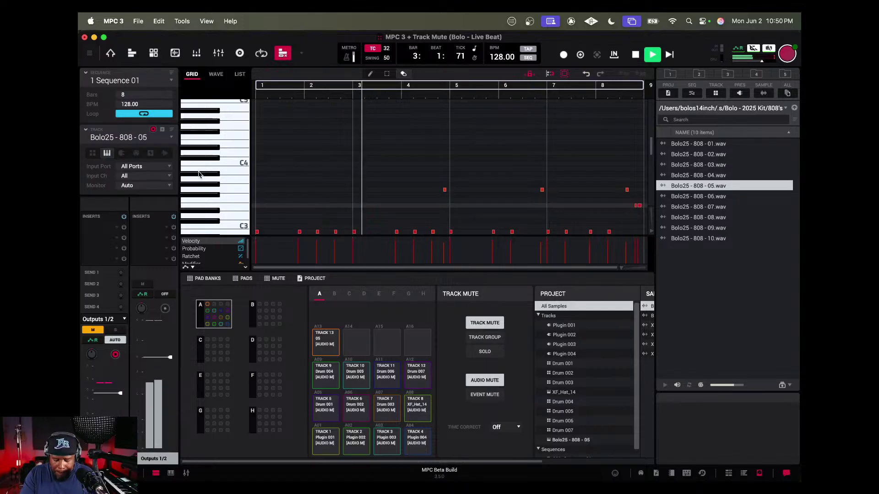
pyautogui.hotkey('ctrl', 'm')
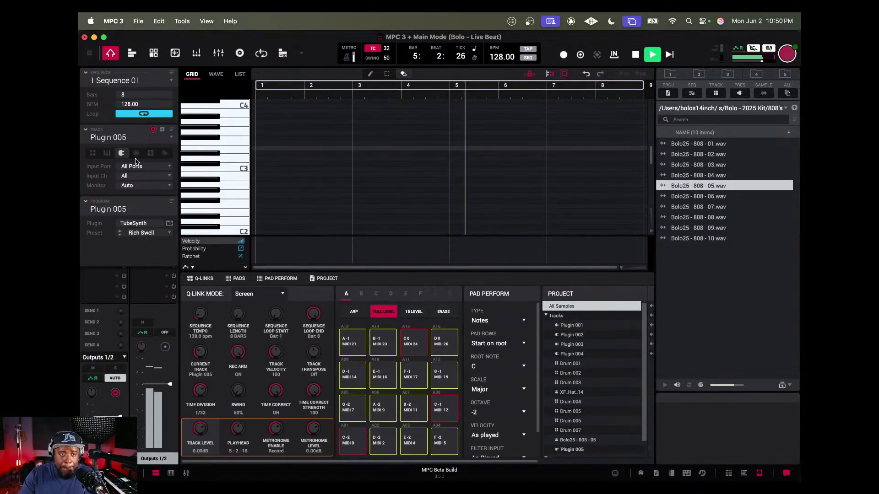
# Load Arturia's DX7 V from the VST3 plugins as the instrument on the Plugin 005 track.
pyautogui.click(153, 225)
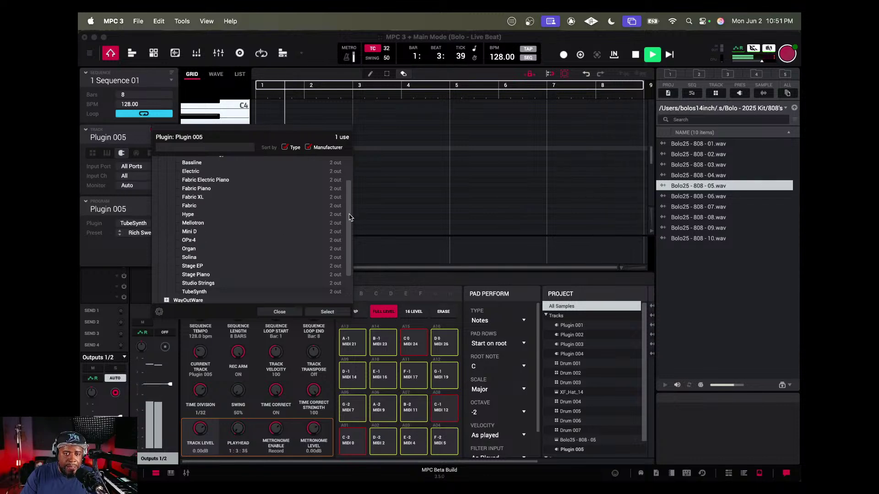
pyautogui.scroll(-2, 257, 261)
pyautogui.click(158, 290)
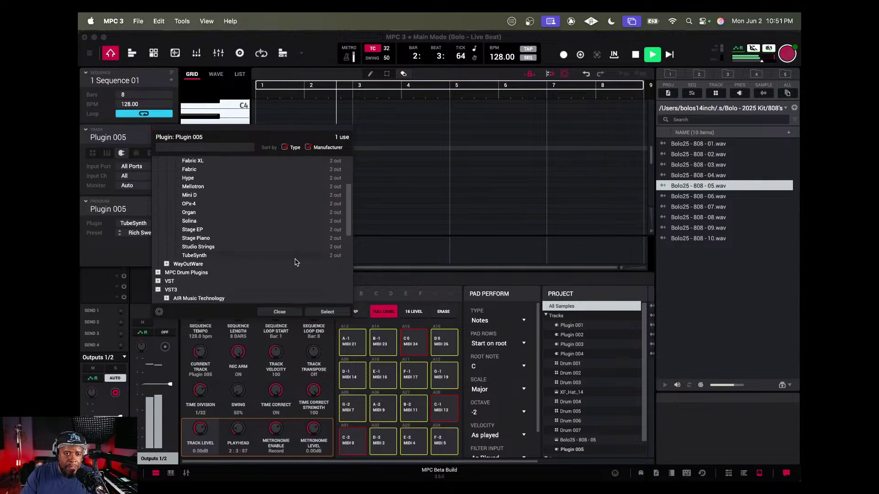
pyautogui.moveTo(352, 222); pyautogui.dragTo(348, 262)
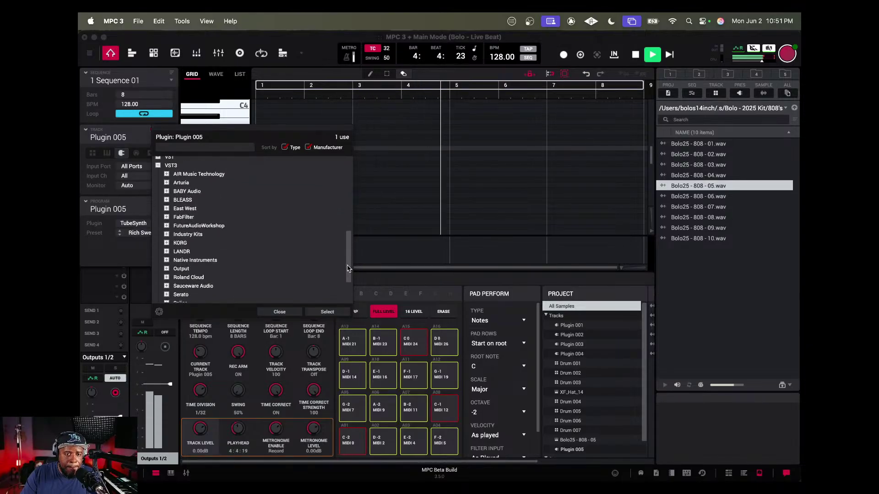
pyautogui.scroll(3, 218, 226)
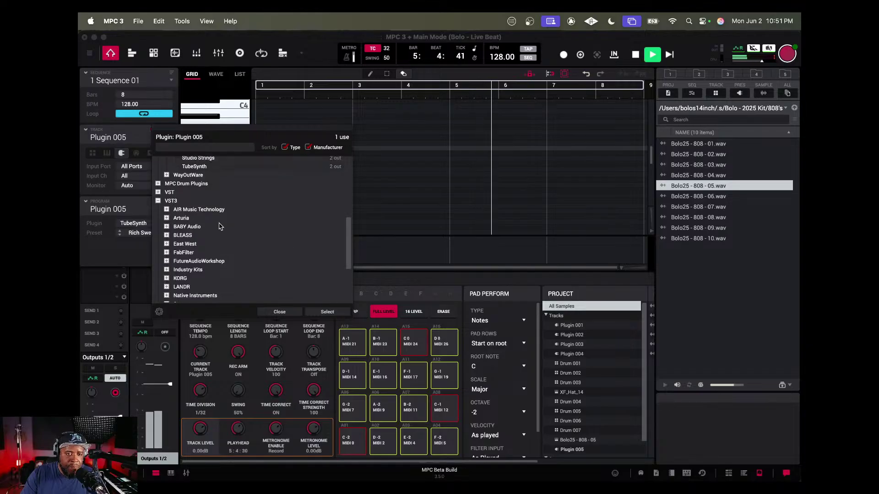
pyautogui.click(167, 219)
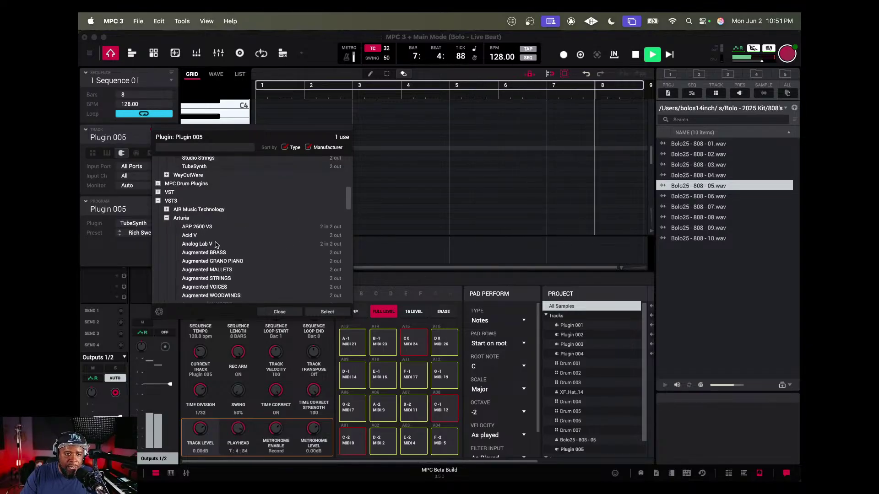
pyautogui.scroll(-5, 352, 217)
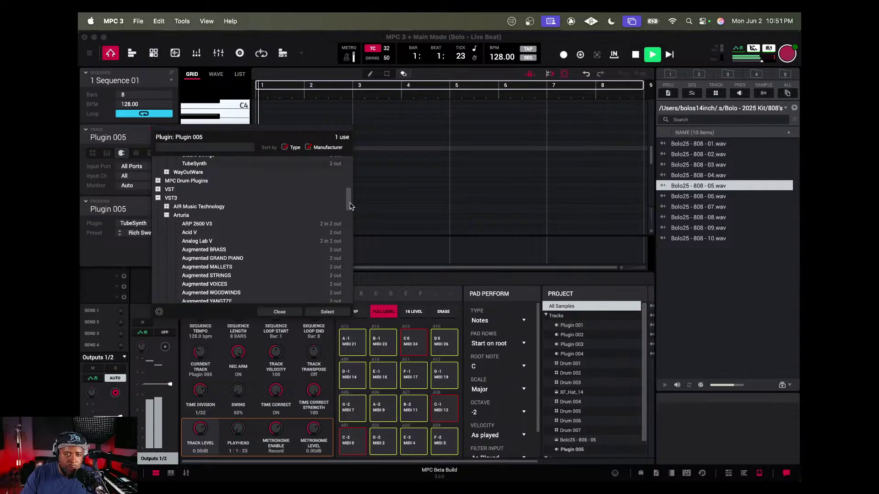
pyautogui.scroll(-4, 352, 217)
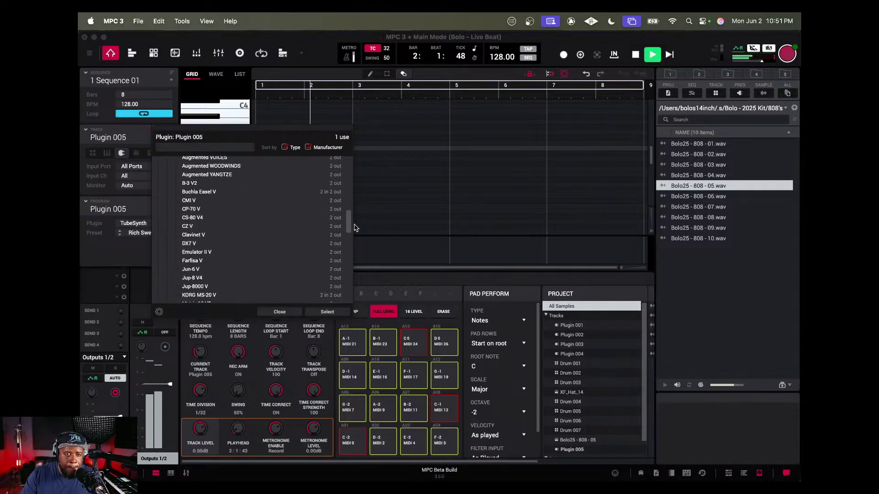
pyautogui.doubleClick(189, 243)
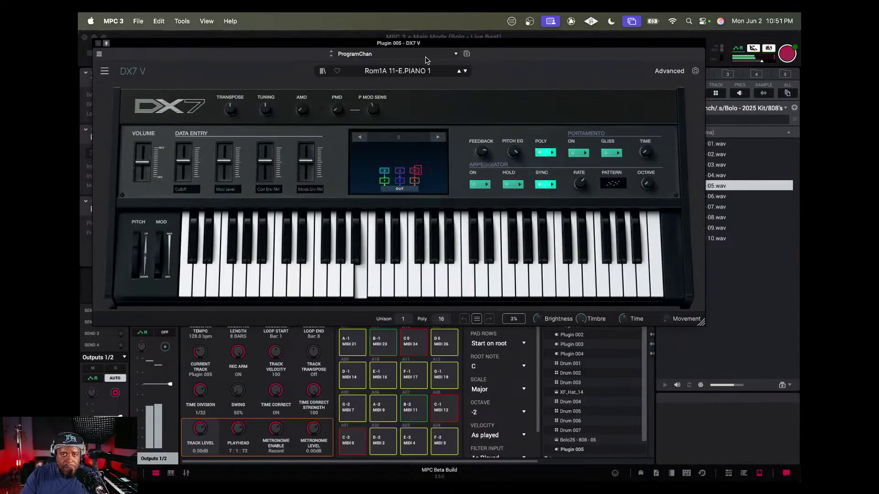
# Audition the DX7 V Lead presets from 80's Voice through Crybaby.
pyautogui.click(410, 71)
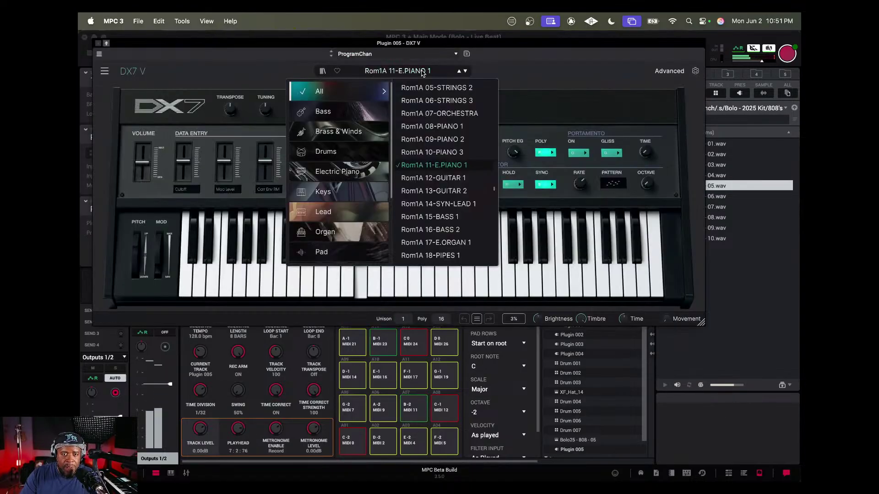
pyautogui.moveTo(359, 211)
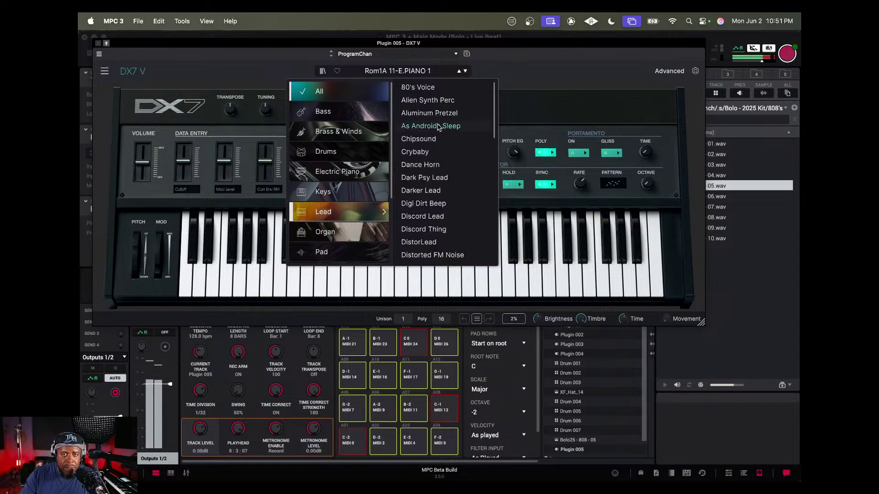
pyautogui.click(418, 87)
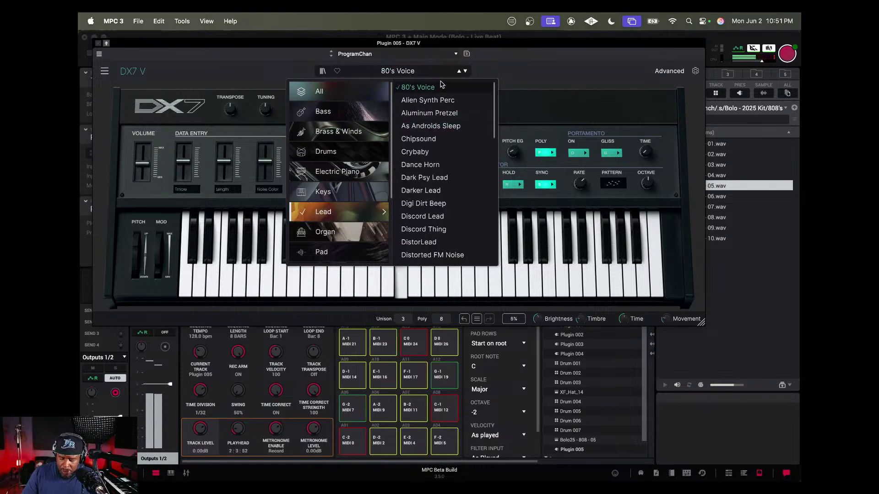
pyautogui.click(440, 100)
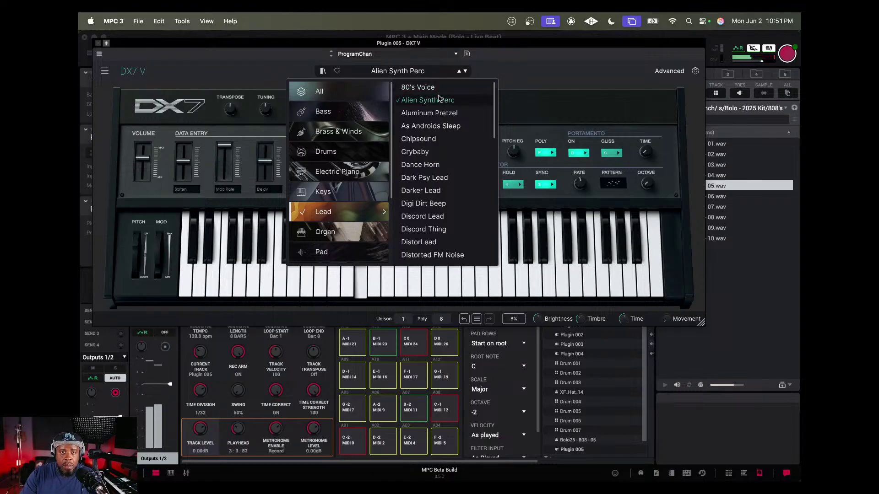
pyautogui.click(436, 115)
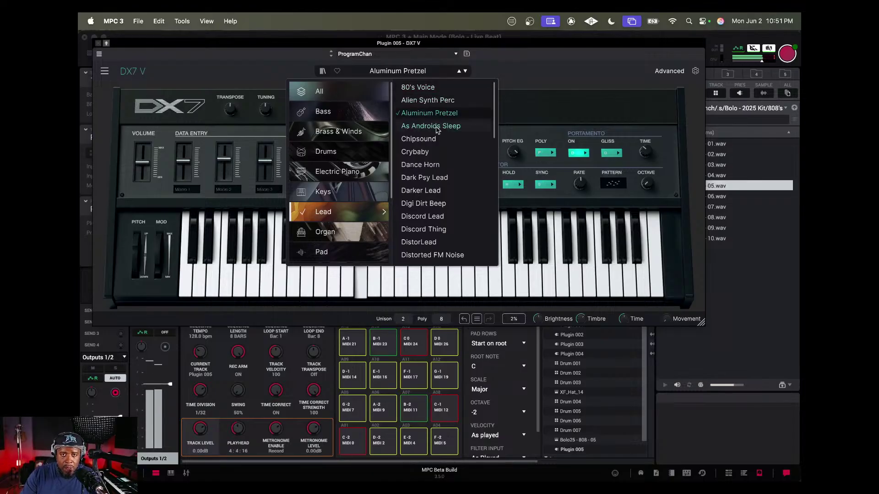
pyautogui.click(436, 127)
pyautogui.click(431, 143)
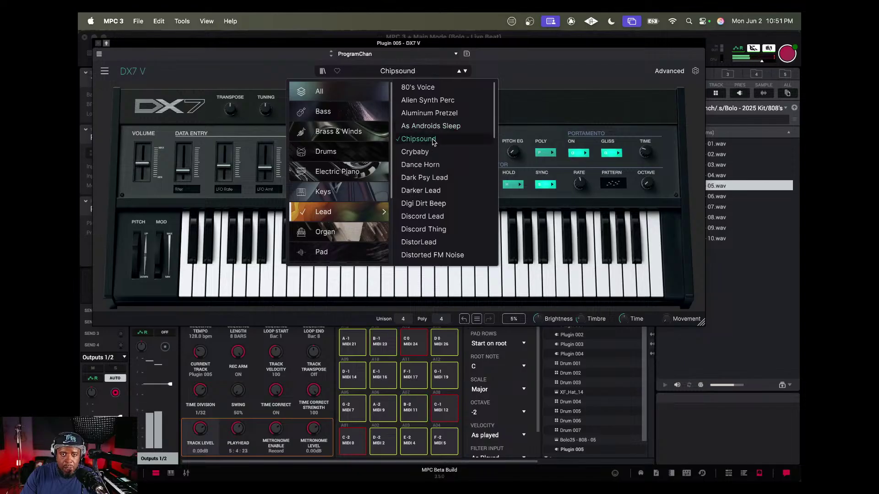
pyautogui.click(427, 154)
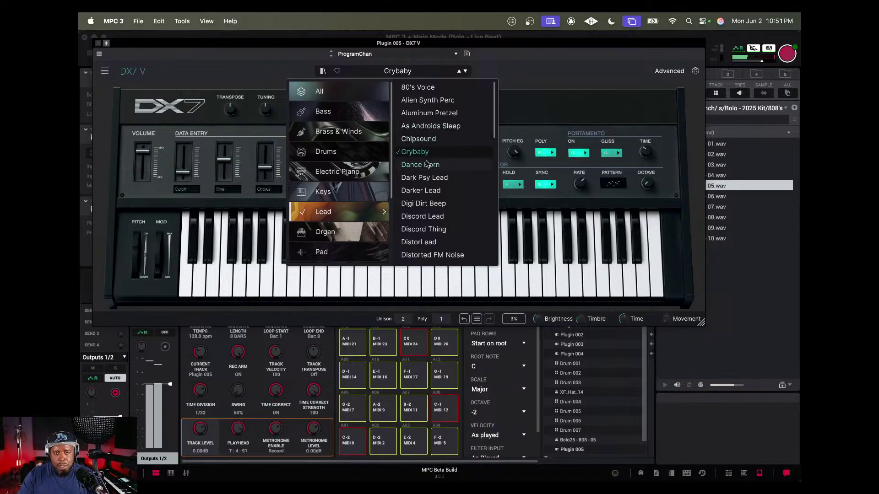
# Continue auditioning Lead presets, from Dance Horn through Distorted FM Noise.
pyautogui.click(427, 165)
pyautogui.click(427, 178)
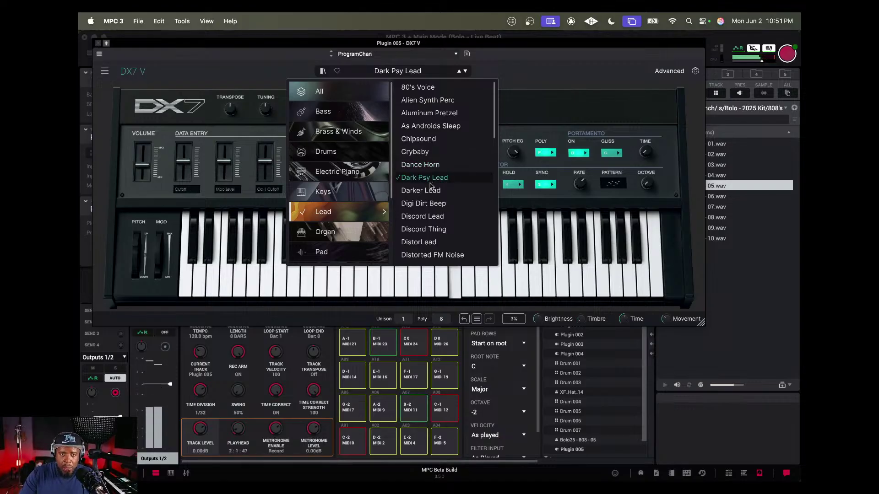
pyautogui.click(429, 190)
pyautogui.click(428, 204)
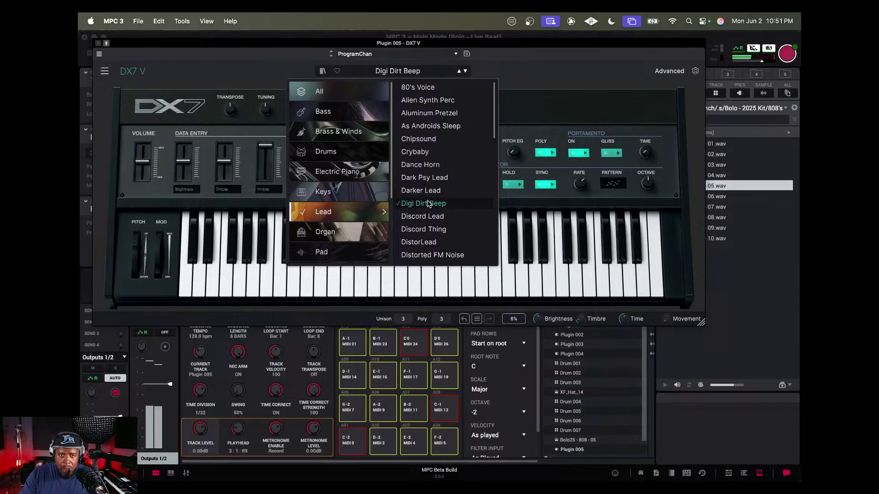
pyautogui.click(427, 217)
pyautogui.click(424, 232)
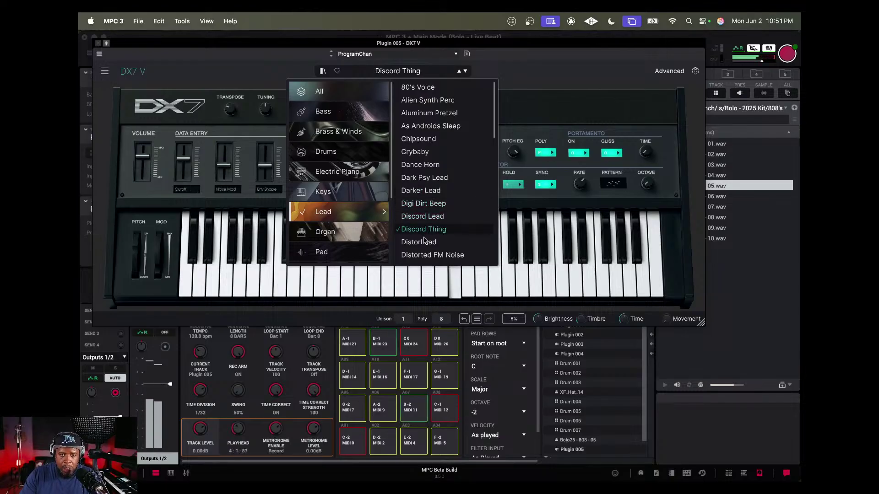
pyautogui.click(425, 243)
pyautogui.click(425, 255)
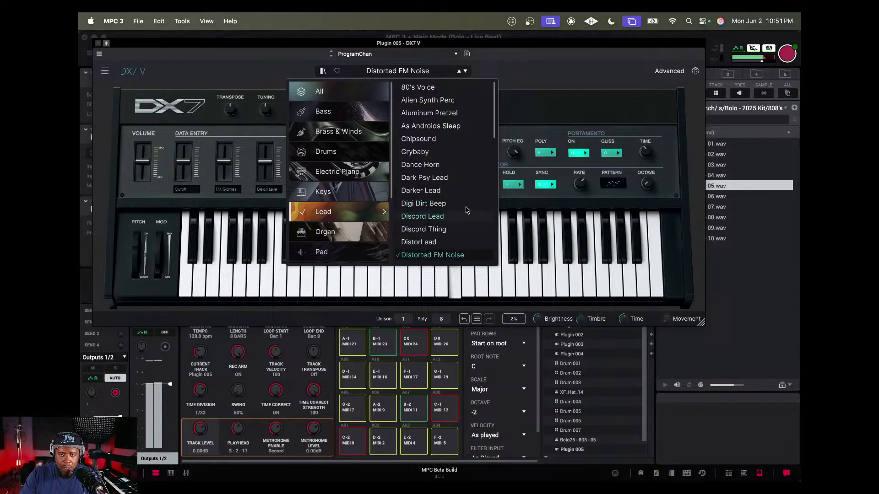
# Audition the Lead presets from Drill Bit through Fusion Lead.
pyautogui.scroll(-2, 457, 151)
pyautogui.click(426, 205)
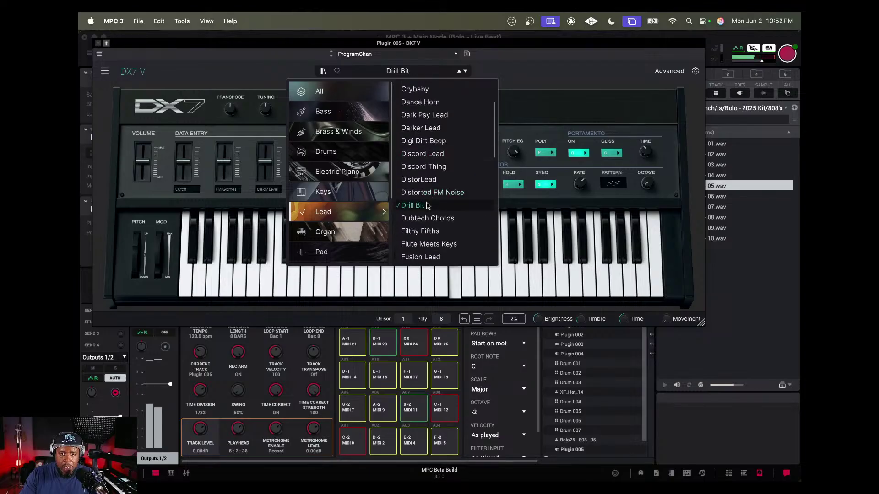
pyautogui.click(431, 219)
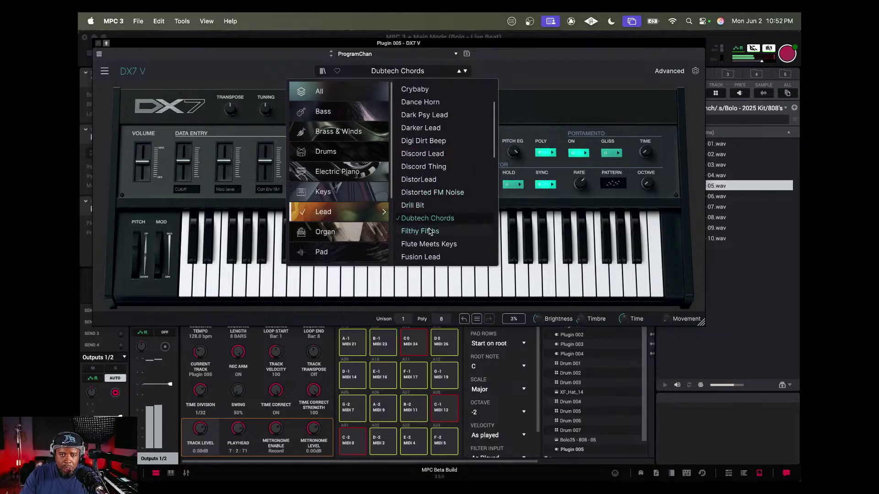
pyautogui.click(429, 232)
pyautogui.click(430, 245)
pyautogui.click(428, 258)
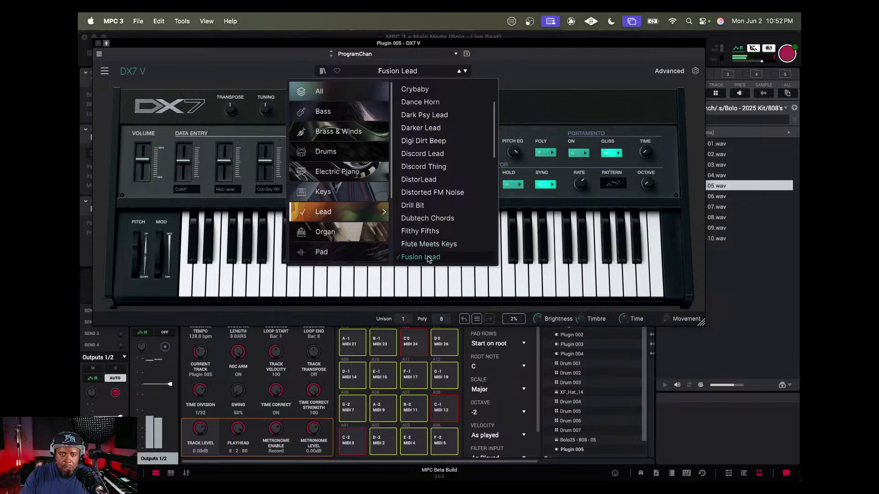
# Try the Game Blaster Lead preset, load Glassy Buzzer instead, and close the DX7 V window.
pyautogui.scroll(-3, 471, 165)
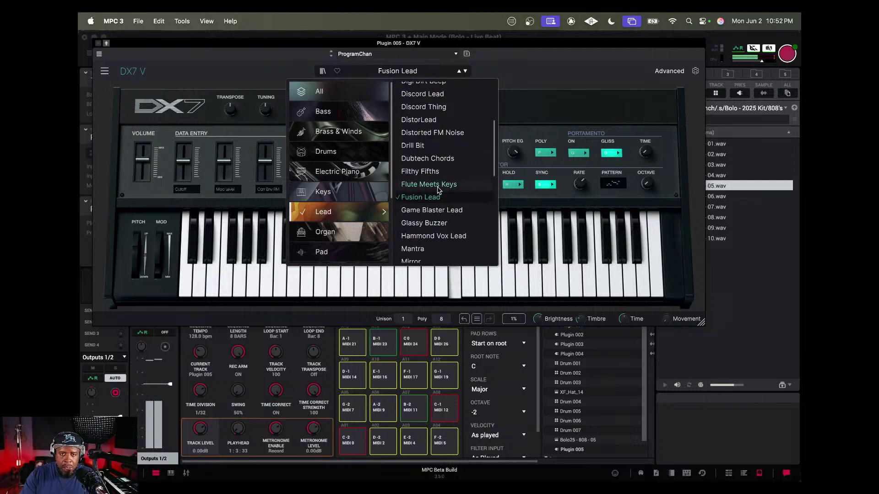
pyautogui.click(429, 210)
pyautogui.click(427, 223)
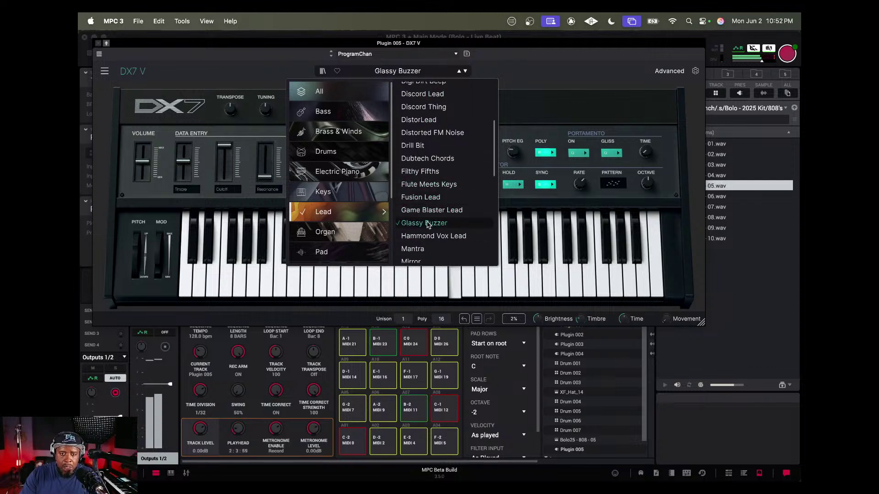
pyautogui.click(97, 44)
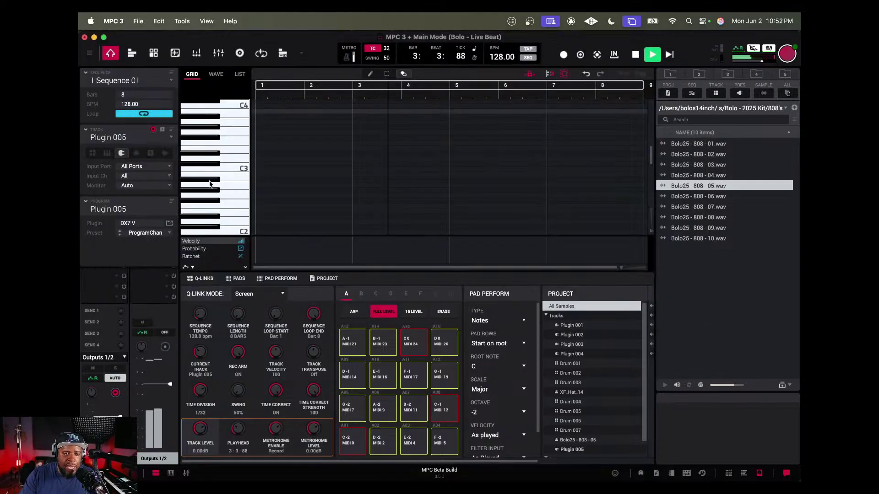
# Reopen the DX7 V editor from the Plugin 005 program settings to check it, and close it again.
pyautogui.click(161, 234)
pyautogui.click(161, 235)
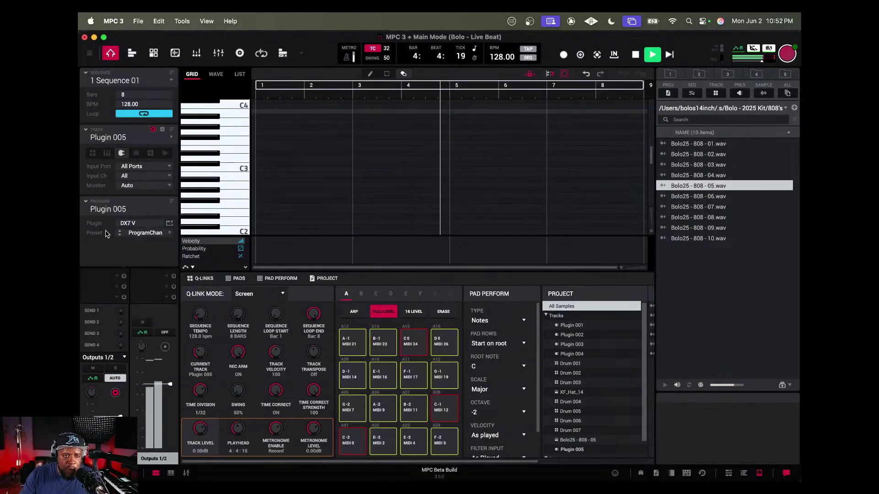
pyautogui.click(170, 223)
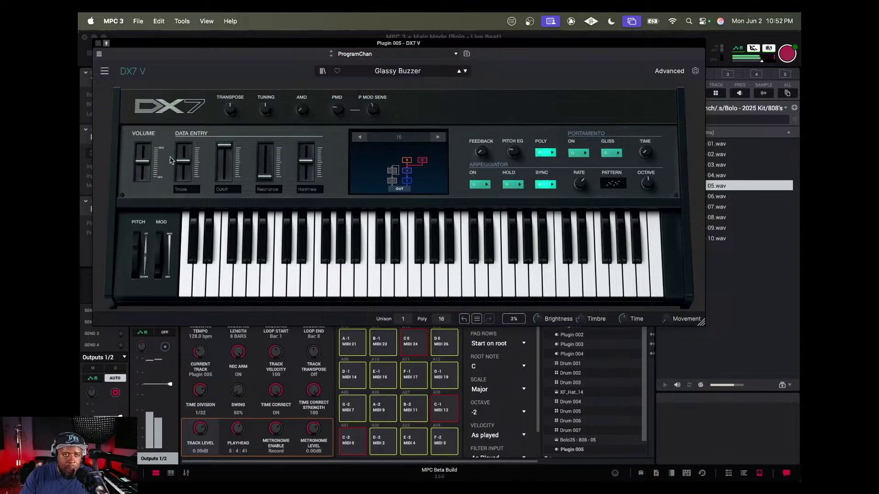
pyautogui.click(97, 43)
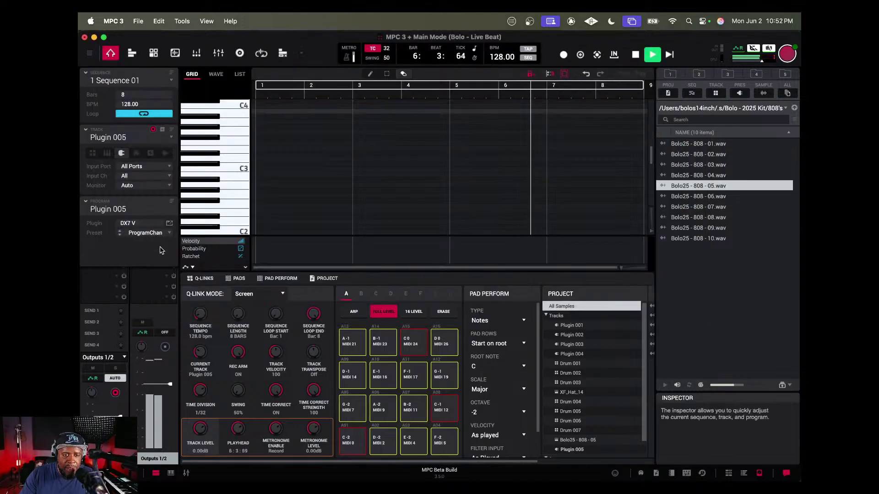
# Replace the Plugin 005 instrument with Arturia's VST3 Analog Lab V and save the project.
pyautogui.click(125, 223)
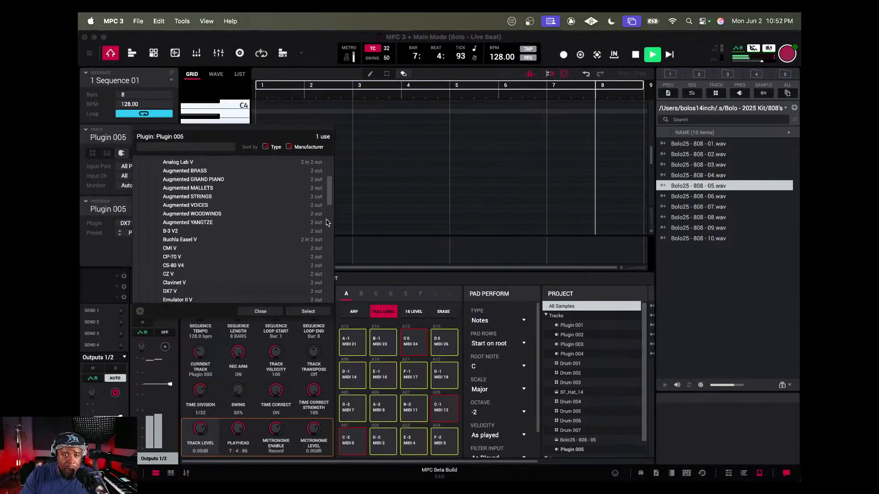
pyautogui.scroll(3, 330, 187)
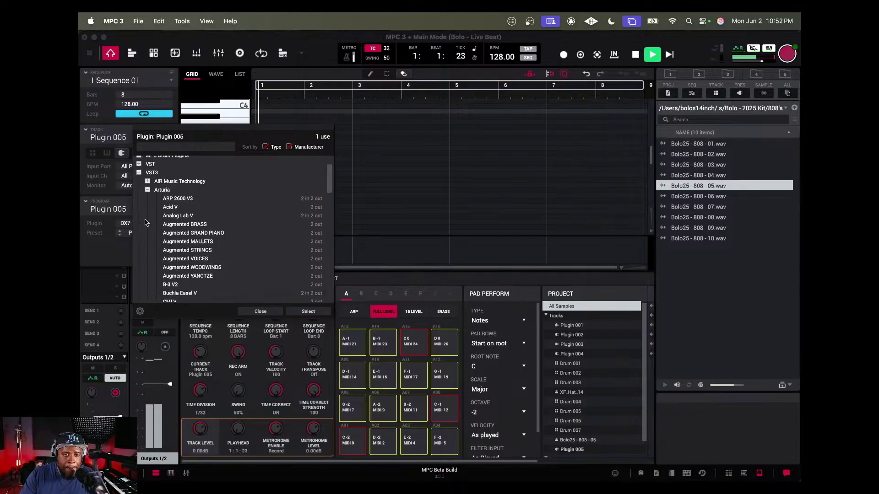
pyautogui.doubleClick(183, 213)
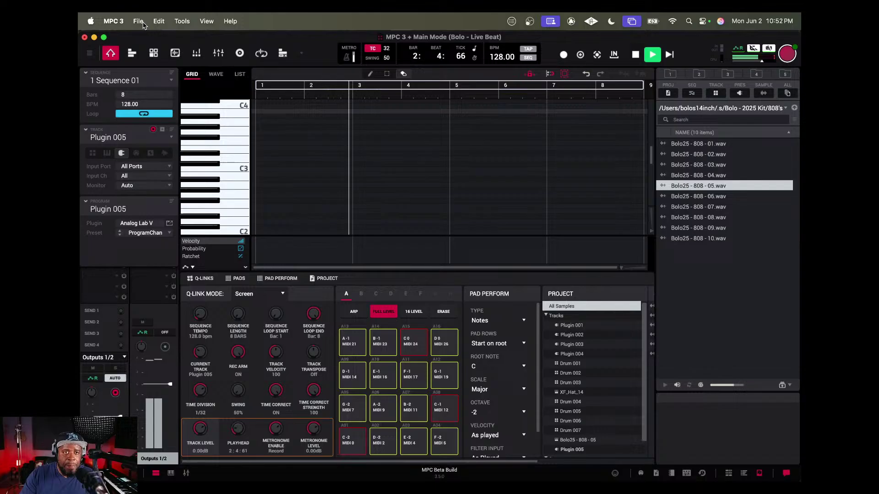
pyautogui.click(138, 21)
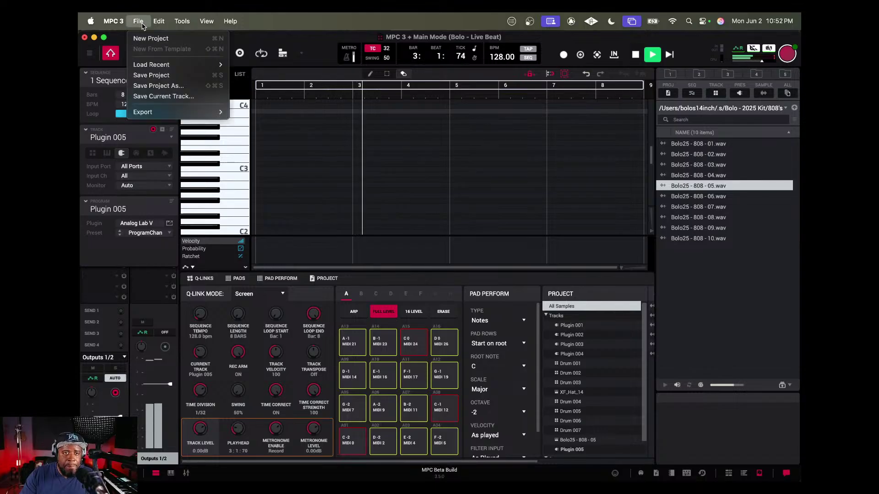
pyautogui.click(145, 74)
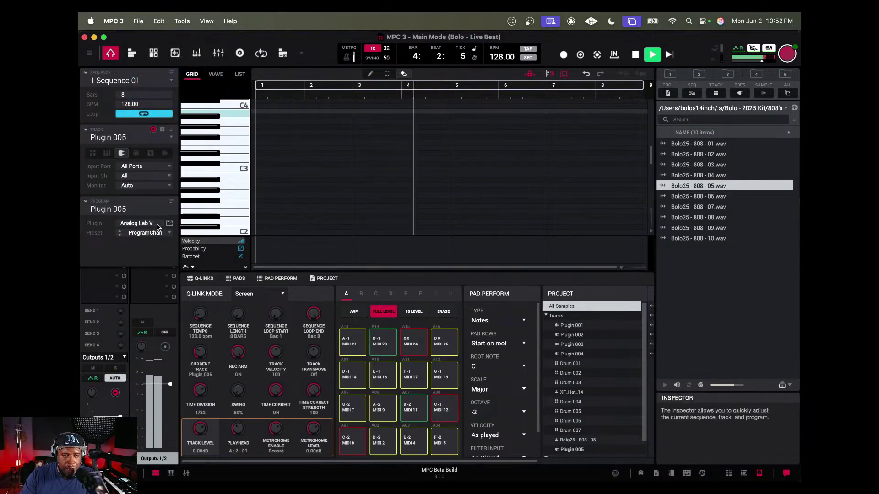
# Open the Analog Lab V editor for Plugin 005, browse its Lead sounds, and try the Aftertouch Lead preset.
pyautogui.click(172, 224)
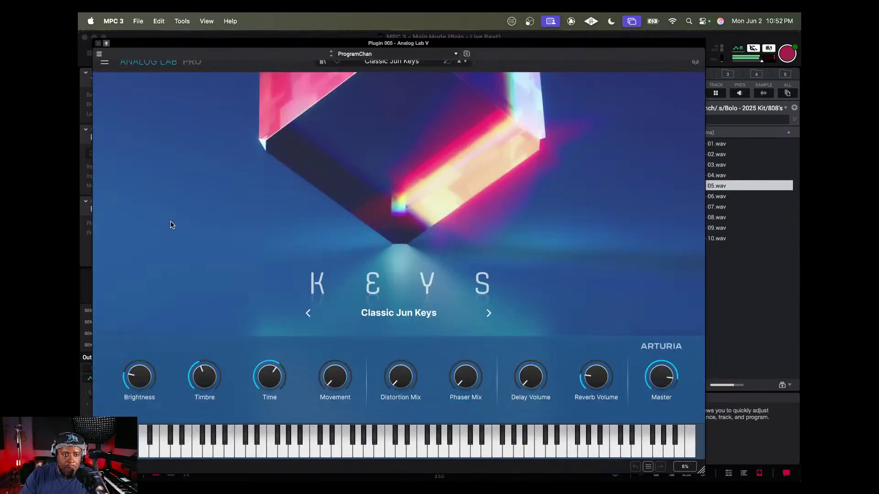
pyautogui.click(322, 63)
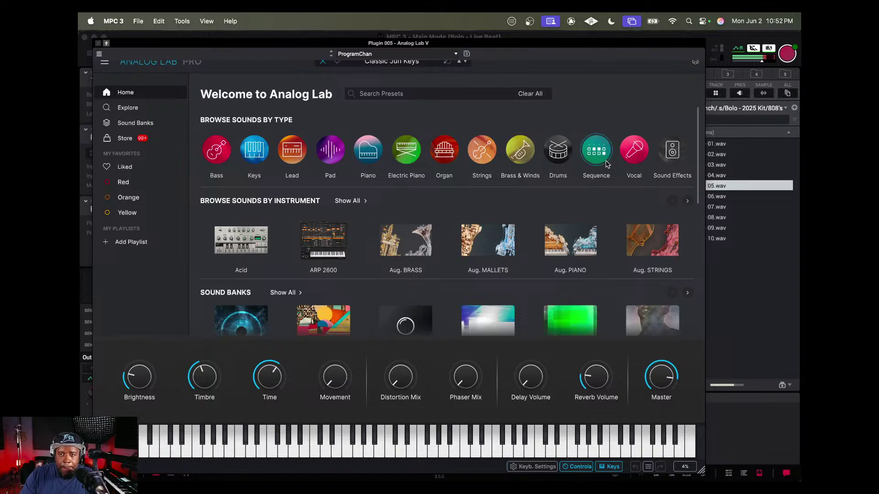
pyautogui.click(289, 156)
pyautogui.click(263, 148)
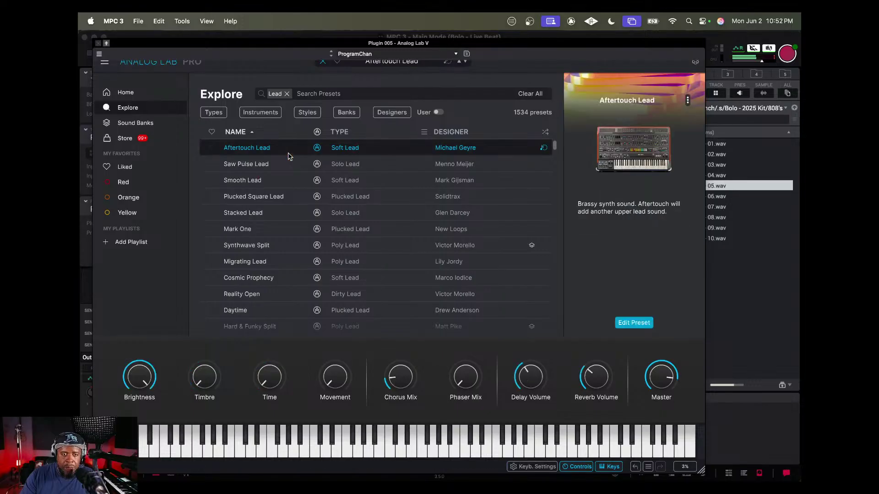
# Audition the Lead presets from Saw Pulse Lead through Mark One.
pyautogui.click(253, 165)
pyautogui.click(251, 178)
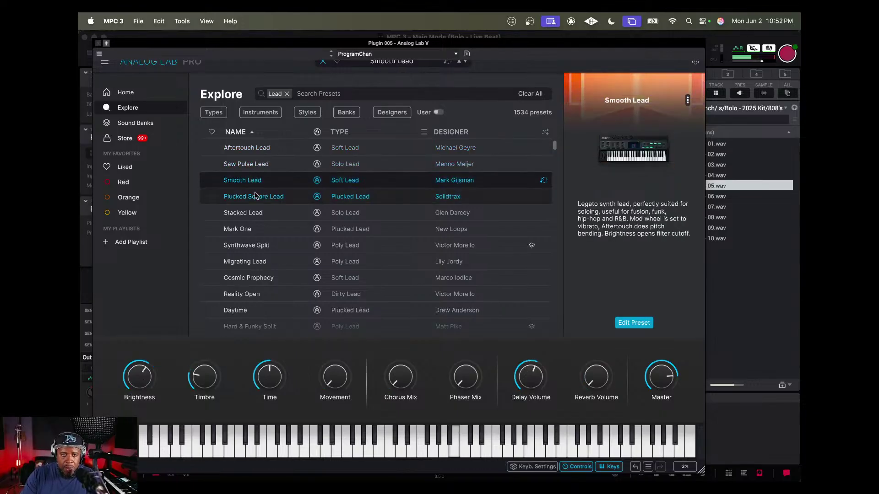
pyautogui.click(255, 196)
pyautogui.click(252, 214)
pyautogui.click(248, 229)
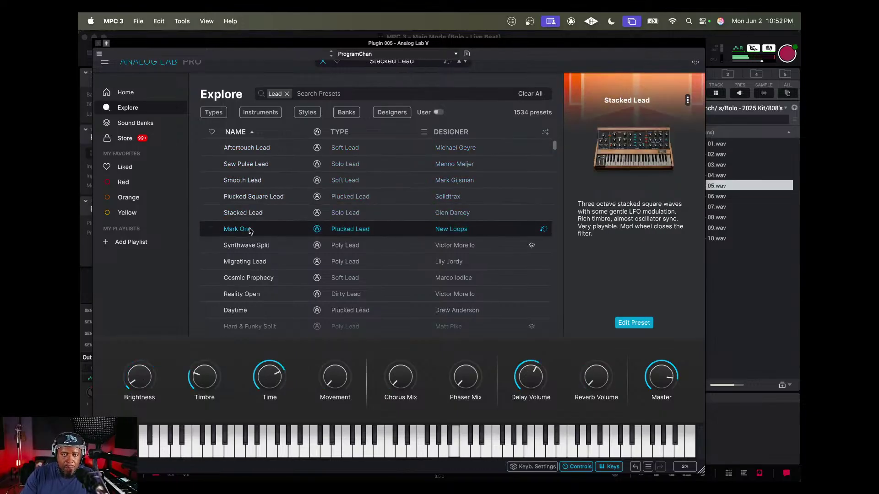
# Continue auditioning Lead presets, from Synthwave Split through Daytime.
pyautogui.click(250, 246)
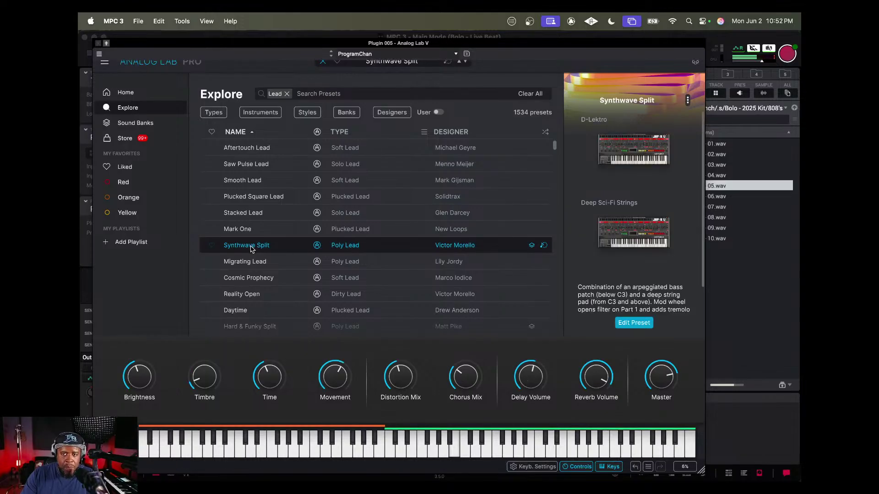
pyautogui.click(251, 262)
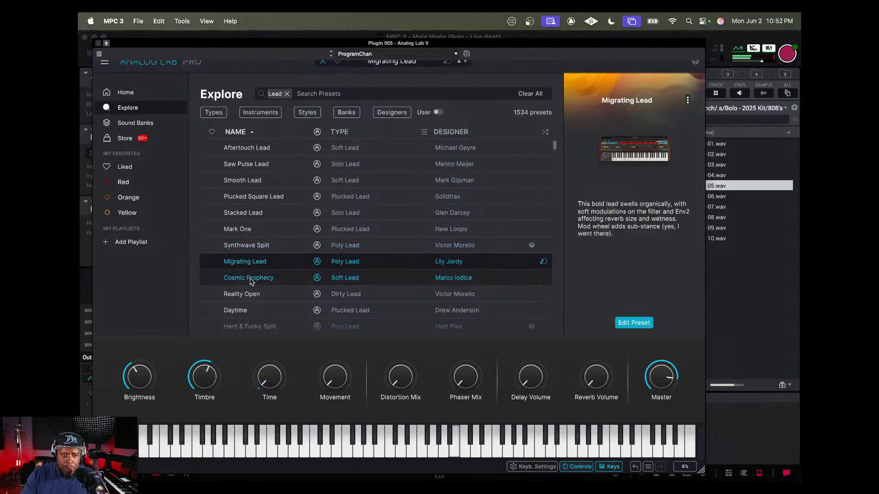
pyautogui.click(251, 278)
pyautogui.click(252, 295)
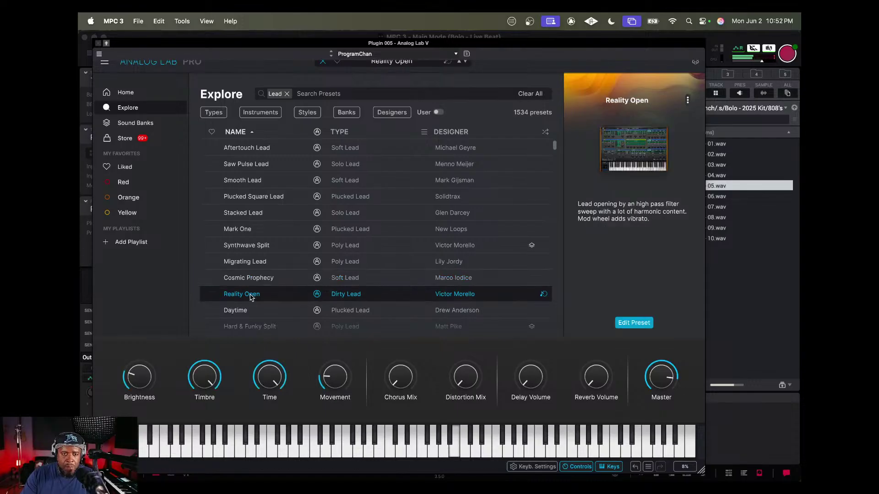
pyautogui.click(247, 309)
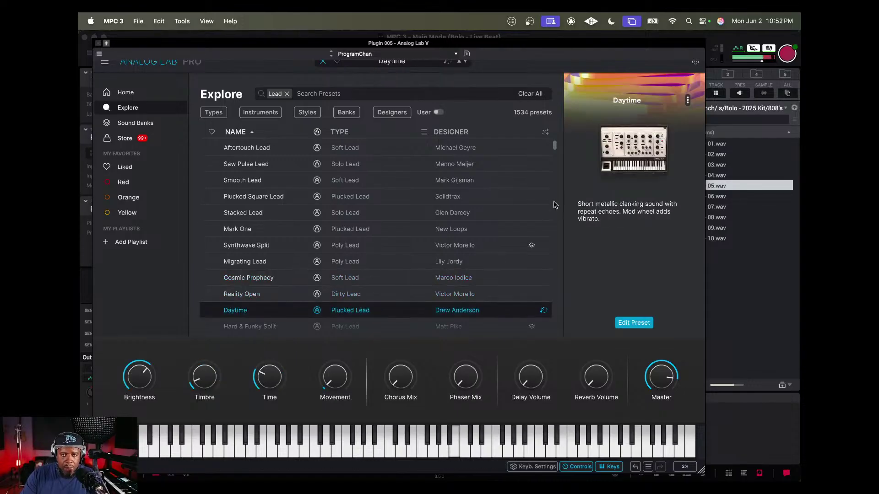
# Look further down the Lead presets and audition Hard & Funky Split and 80's Voice.
pyautogui.scroll(-2, 555, 149)
pyautogui.scroll(-6, 555, 145)
pyautogui.scroll(4, 504, 165)
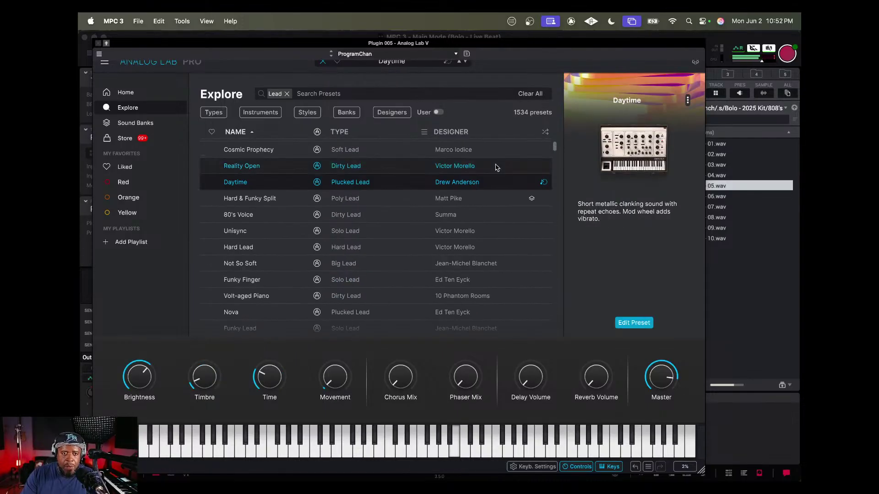
pyautogui.click(269, 197)
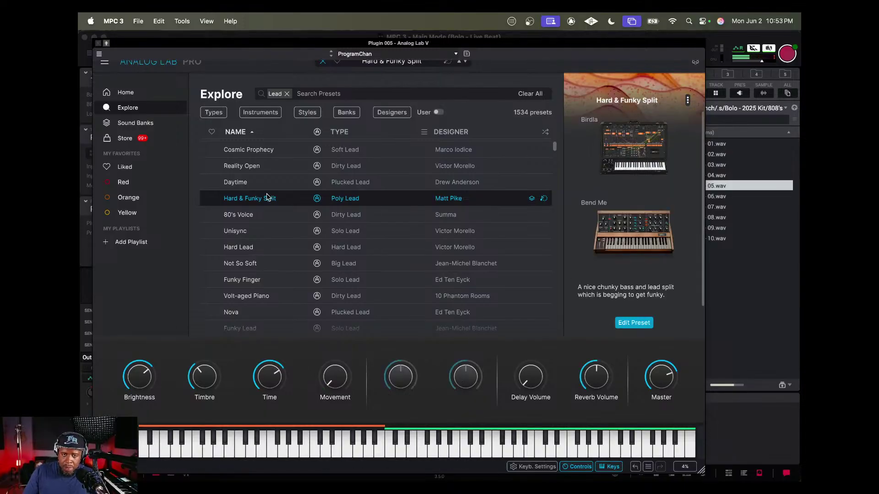
pyautogui.click(250, 214)
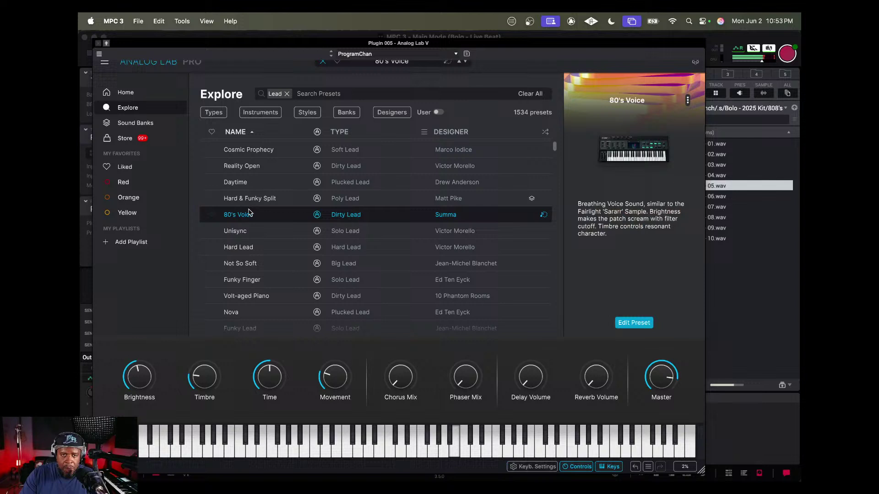
# Try the Unisync and Hard Lead presets, load Not So Soft instead, and close the Analog Lab V window.
pyautogui.click(241, 234)
pyautogui.click(239, 248)
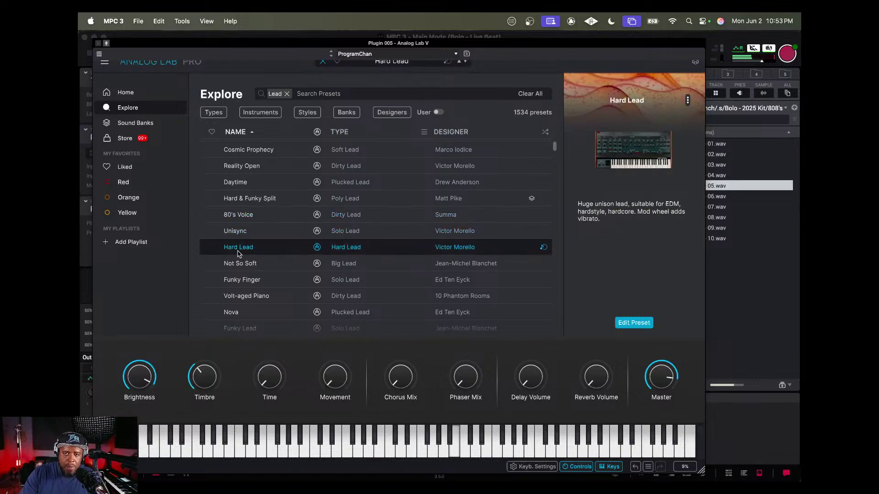
pyautogui.press('Down')
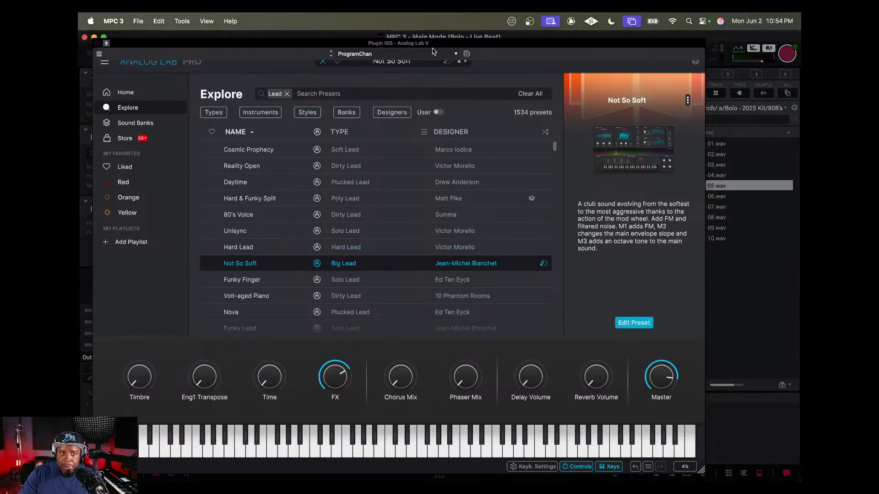
pyautogui.click(104, 42)
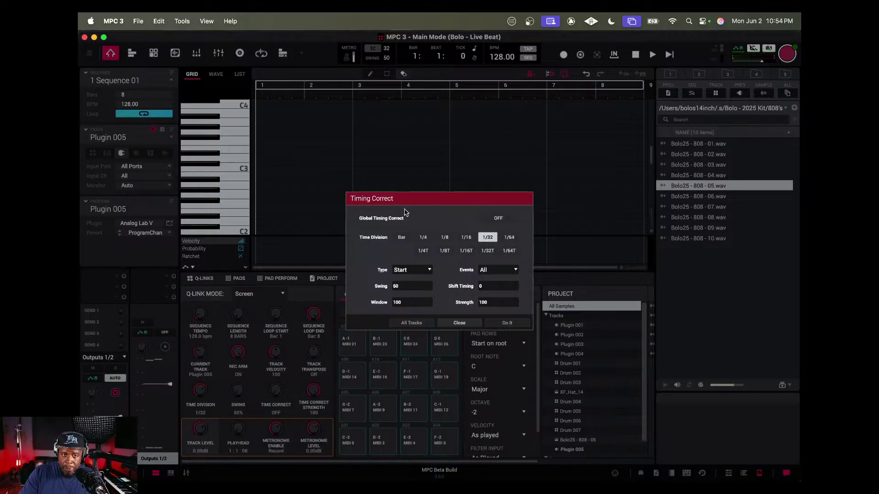
# With global timing correct off, record the lead melody on Plugin 005 across the 8-bar sequence, and end overdubbing.
pyautogui.click(462, 323)
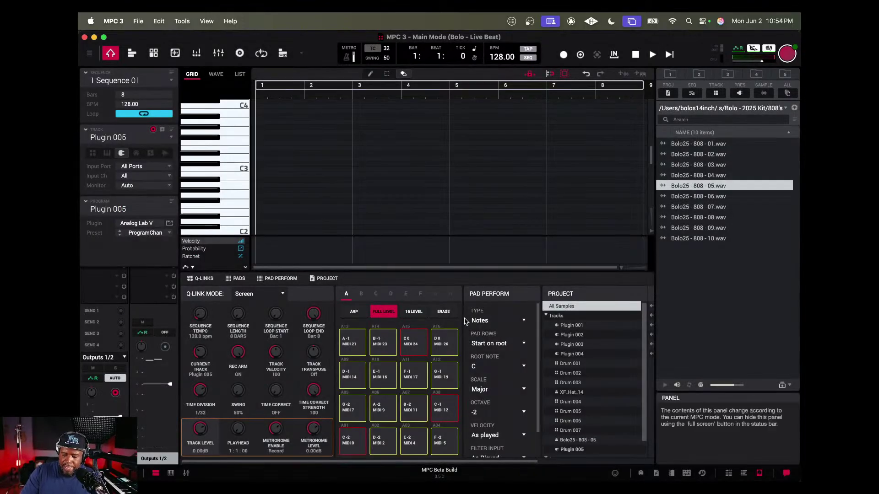
pyautogui.press('space')
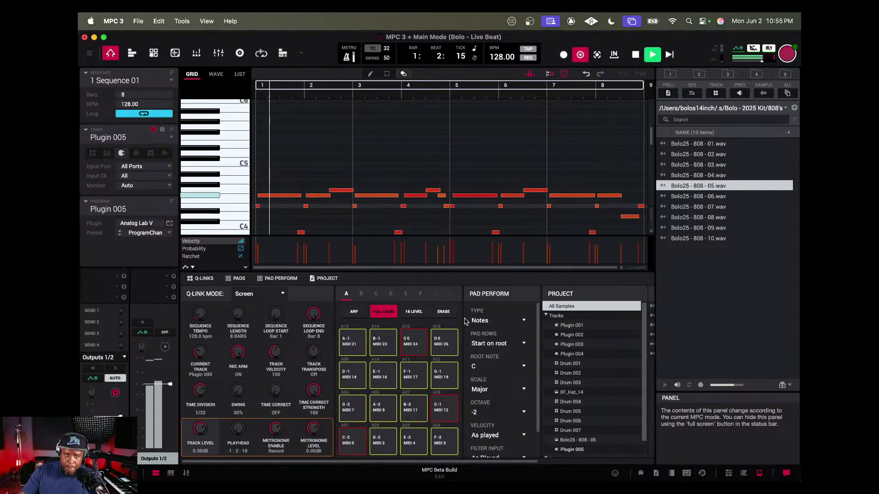
pyautogui.click(581, 57)
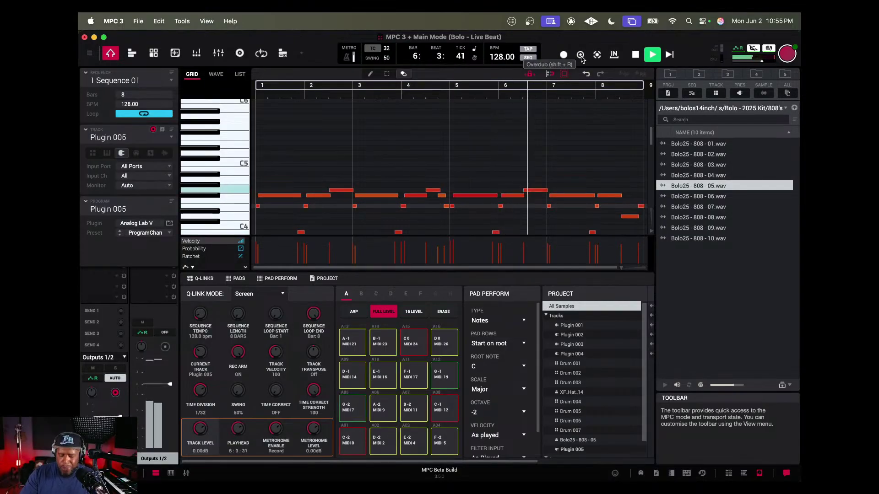
# Switch to Track Mute mode while the sequence plays, save the project, and stop playback.
pyautogui.press('F9')
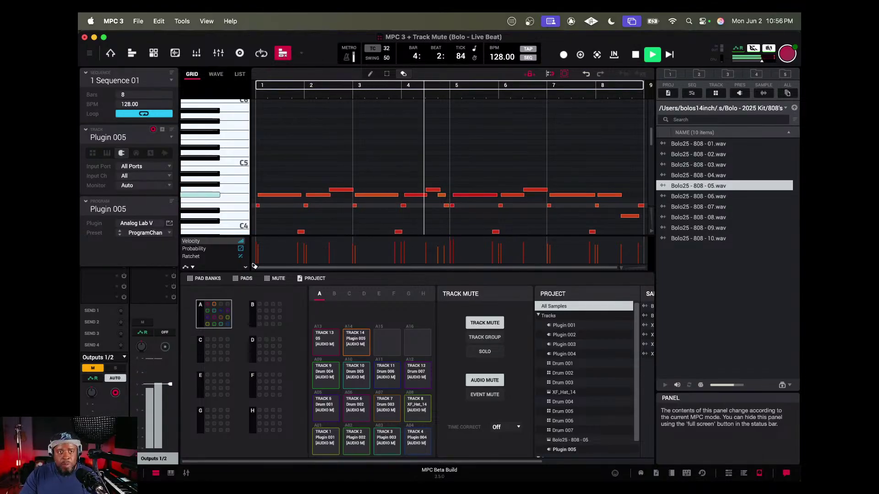
pyautogui.click(137, 21)
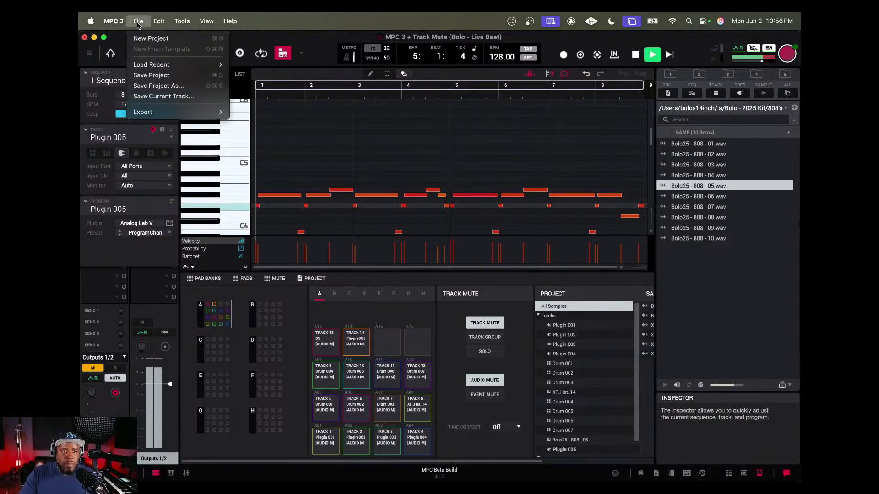
pyautogui.click(145, 76)
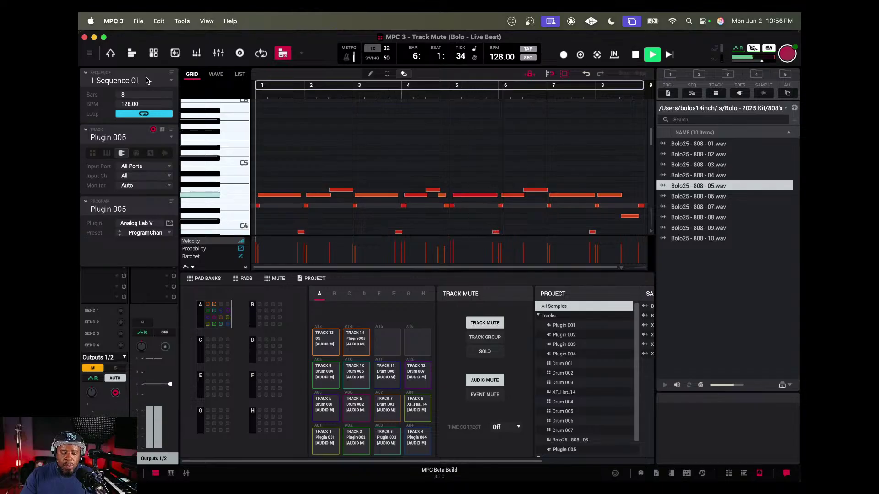
pyautogui.press('space')
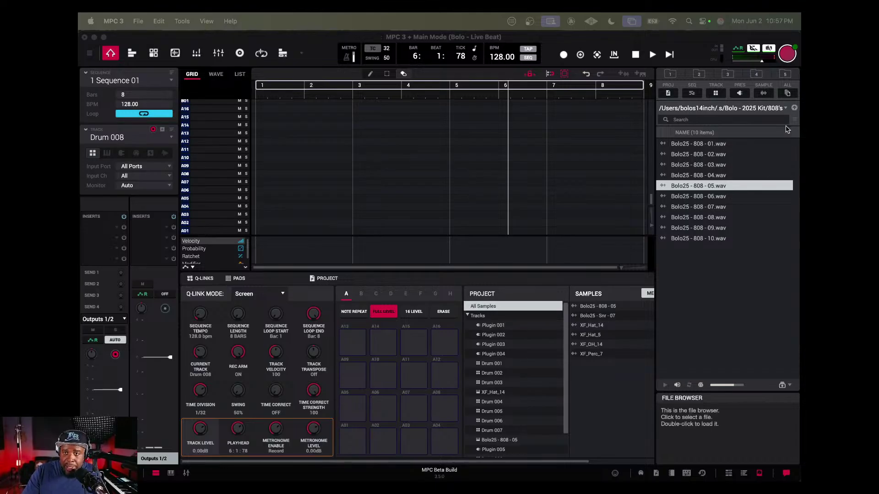
# Browse to the 2023 - Sub Bass folder inside the BDP - 2023 Drum Kit - 16bit folder.
pyautogui.click(794, 109)
pyautogui.click(794, 109)
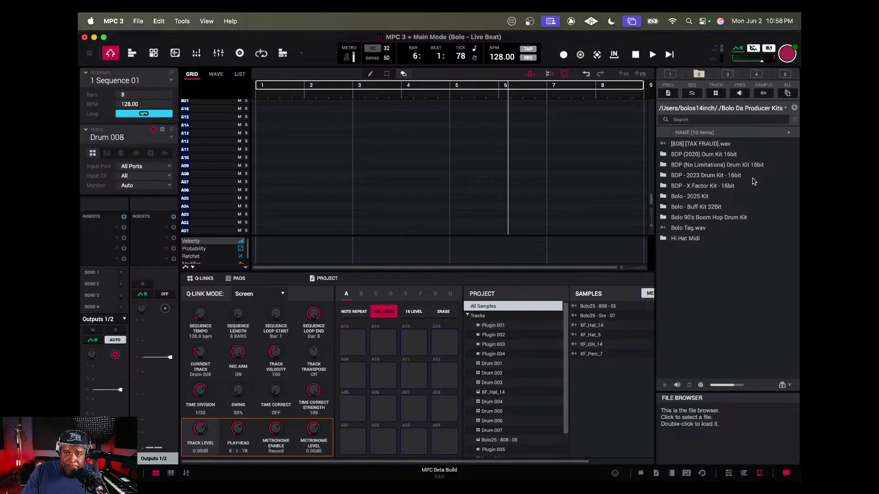
pyautogui.doubleClick(720, 177)
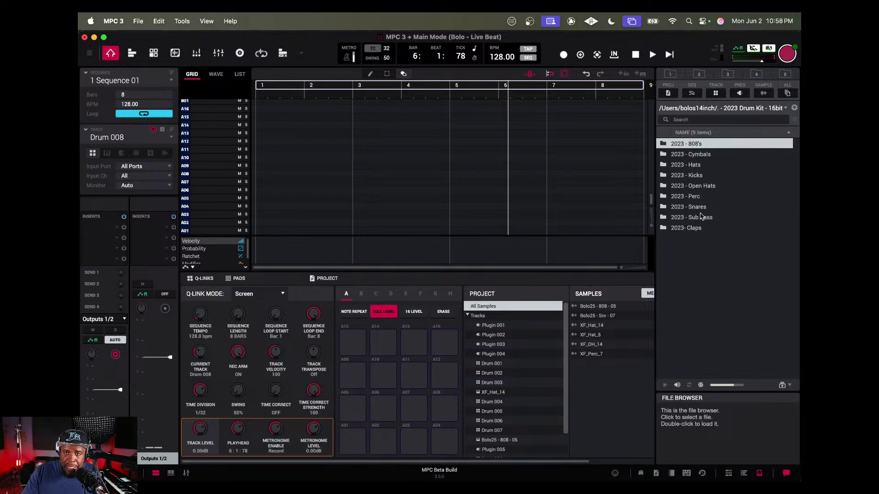
pyautogui.doubleClick(702, 217)
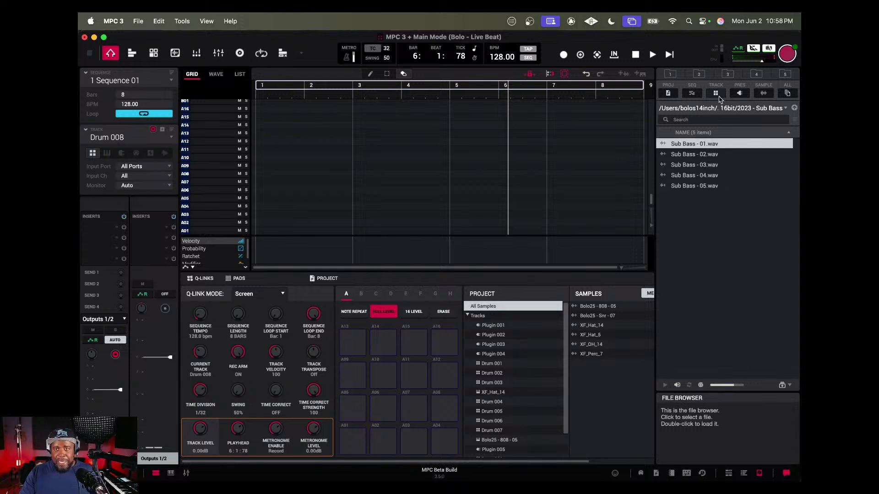
# Play the sequence from the start and audition the samples Sub Bass - 02.wav through Sub Bass - 05.wav over it.
pyautogui.click(653, 54)
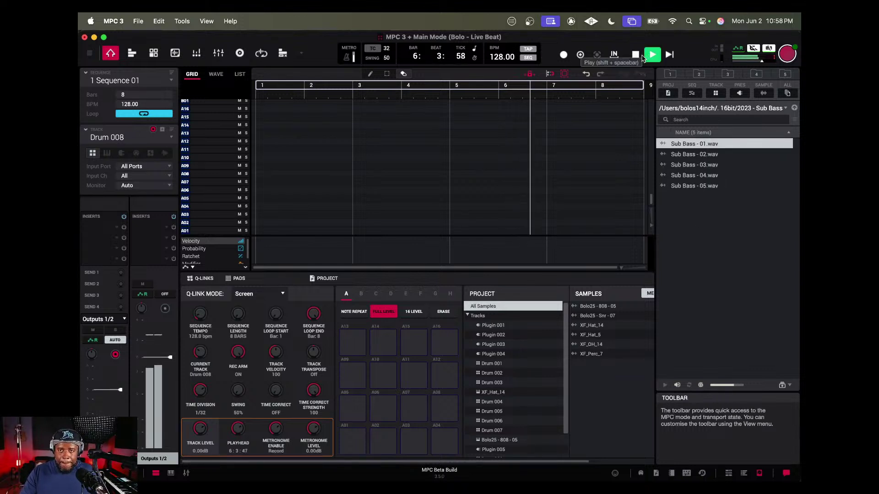
pyautogui.click(652, 55)
pyautogui.click(652, 54)
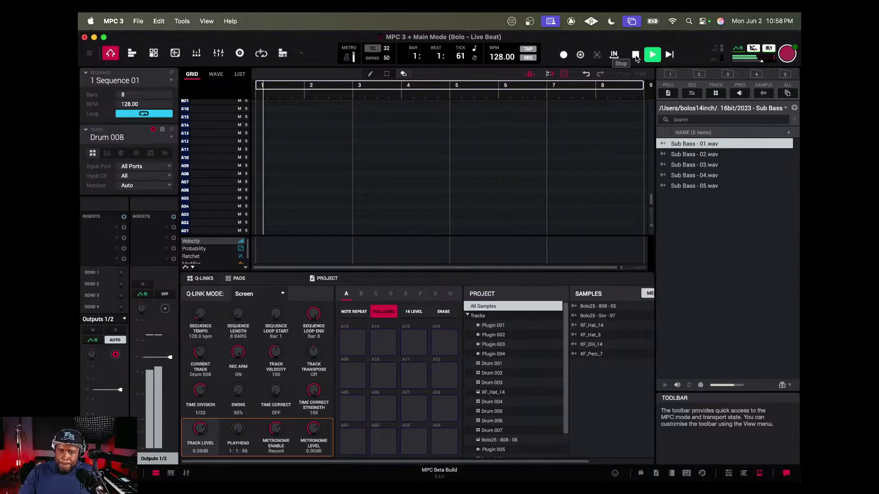
pyautogui.click(693, 153)
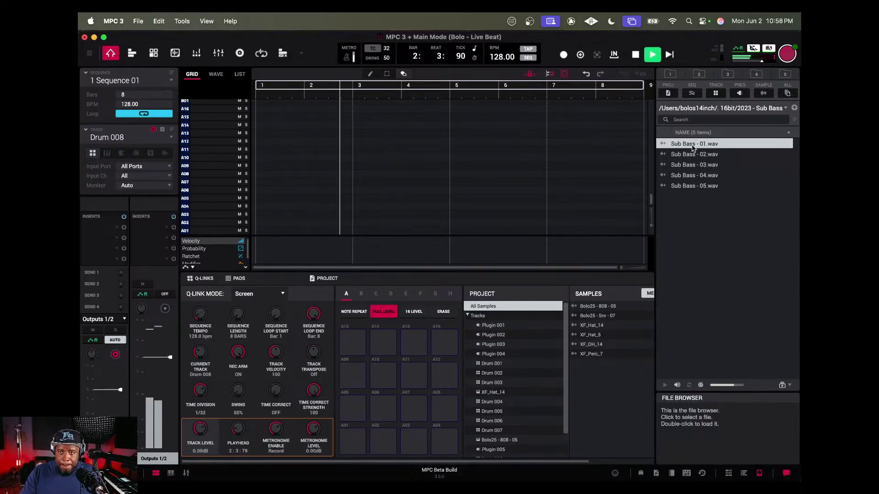
pyautogui.click(687, 166)
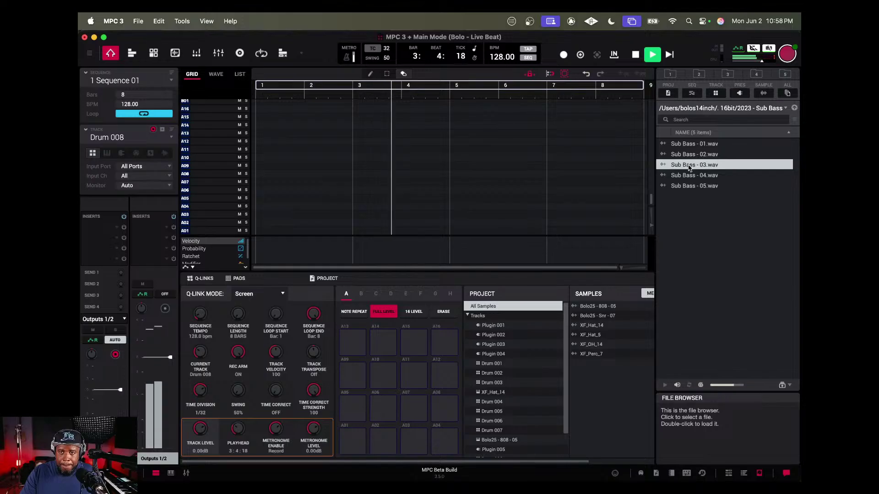
pyautogui.click(687, 176)
pyautogui.click(687, 187)
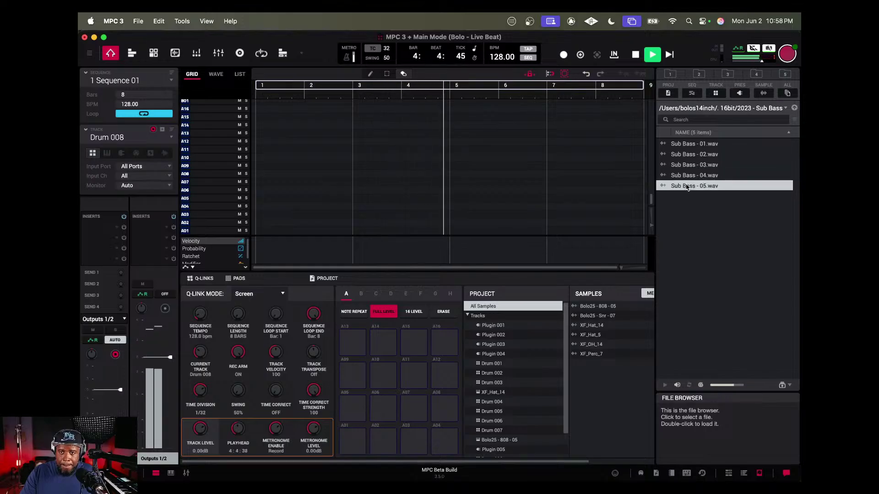
# Compare the sub bass samples over the playing sequence once more and load Sub Bass - 01.wav onto pad A01 of Drum 008.
pyautogui.click(686, 165)
pyautogui.click(687, 154)
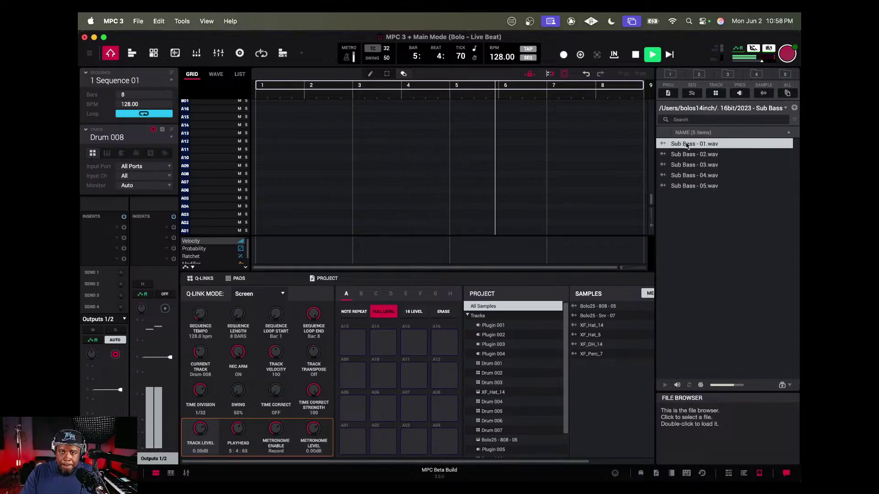
pyautogui.click(686, 144)
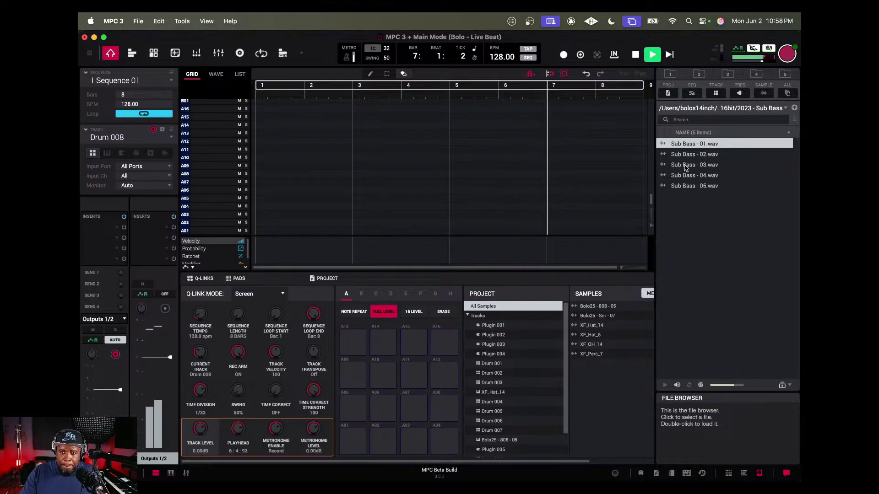
pyautogui.click(687, 165)
pyautogui.click(686, 143)
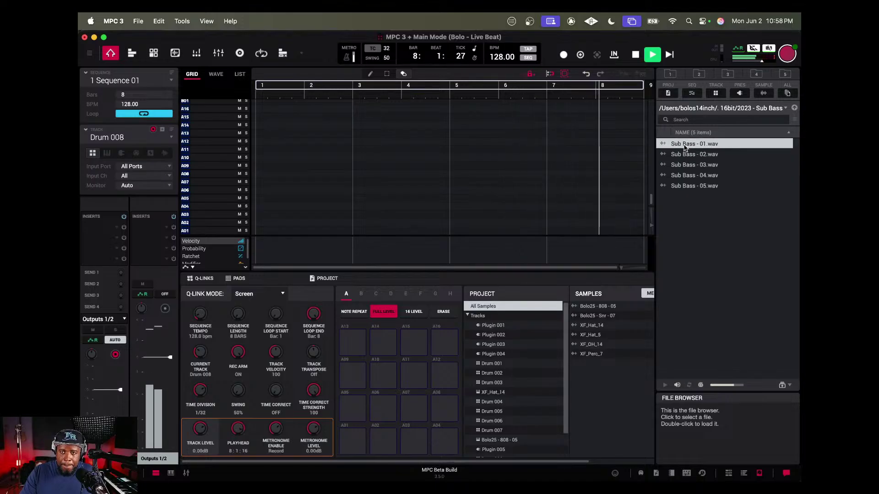
pyautogui.moveTo(685, 148); pyautogui.dragTo(455, 427)
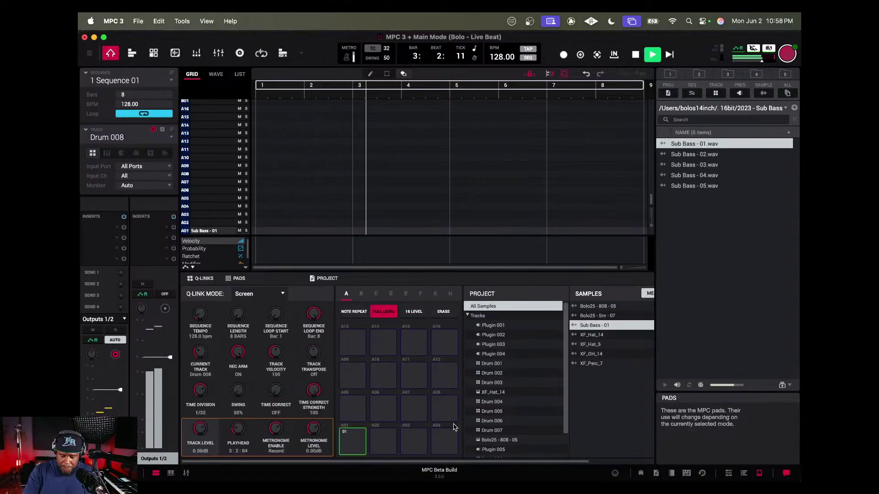
# Turn the Sub Bass - 01 sample into its own keygroup track with sample play set to Note-On, and stop playback.
pyautogui.press('super+3')
pyautogui.press('super+k')
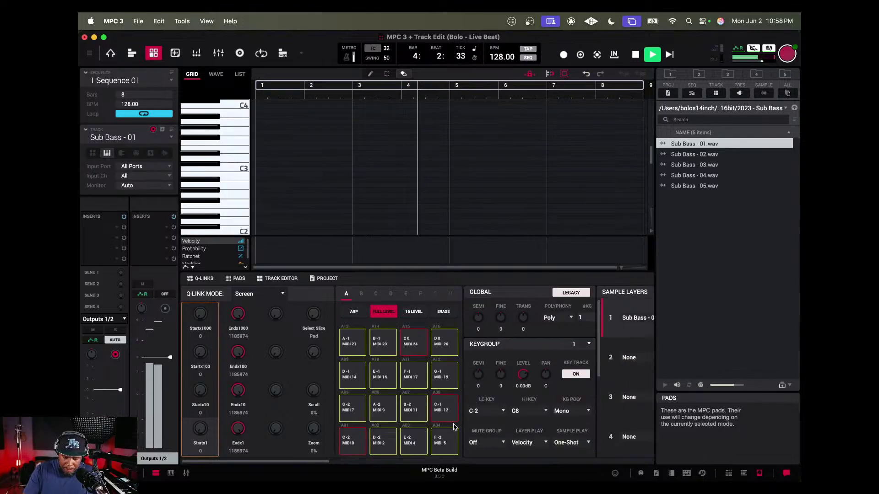
pyautogui.press('space')
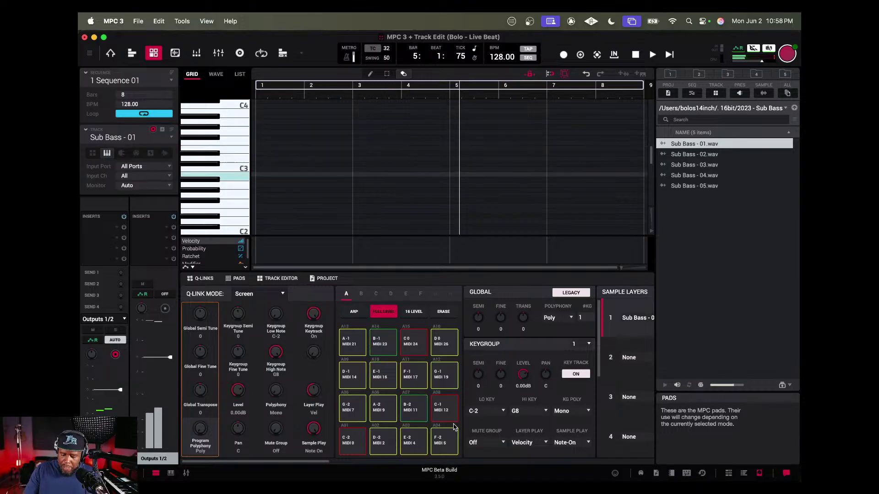
# Rehearse the bass line and record it on the Sub Bass - 01 track across the 8-bar sequence, redoing the first take.
pyautogui.press('space')
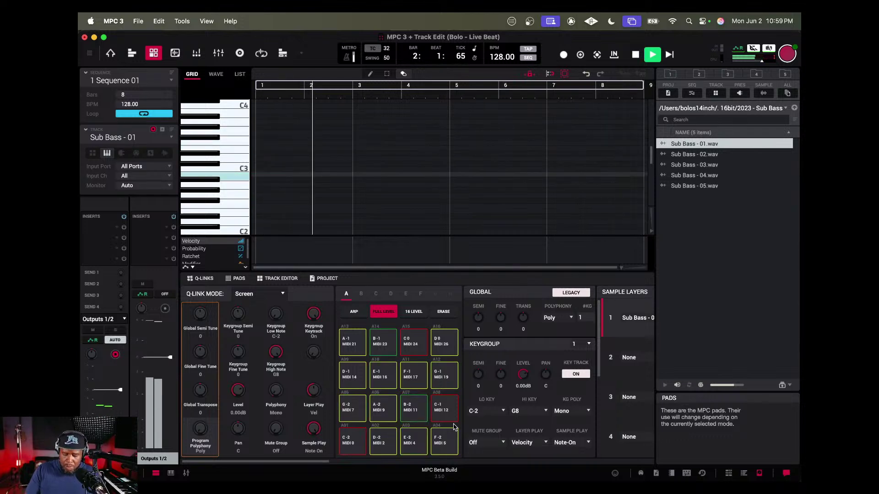
pyautogui.press('space')
pyautogui.press('r')
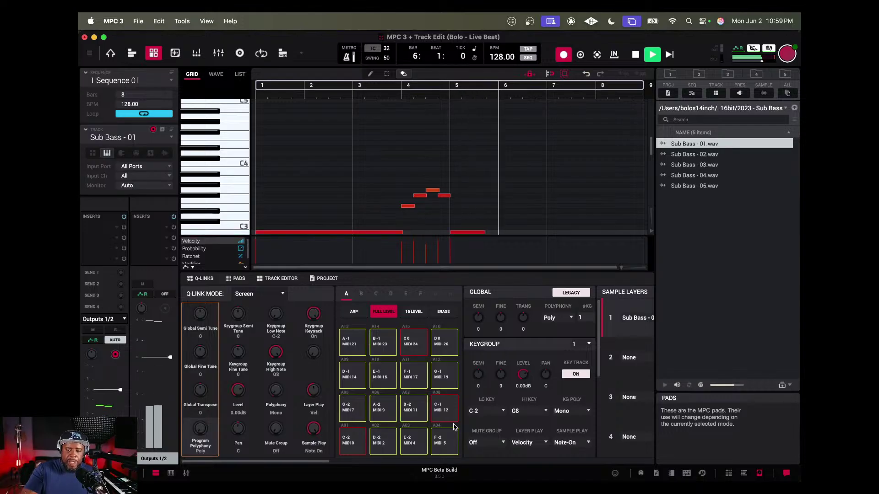
pyautogui.press('space')
pyautogui.press('space')
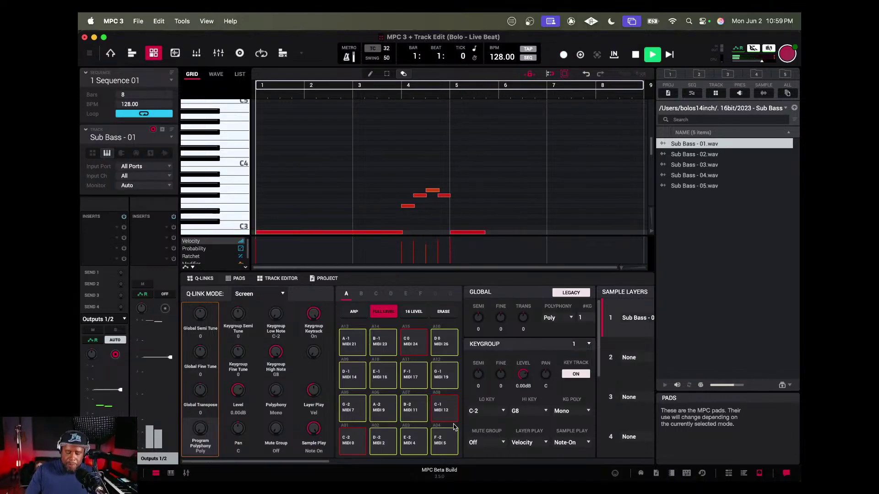
pyautogui.press('r')
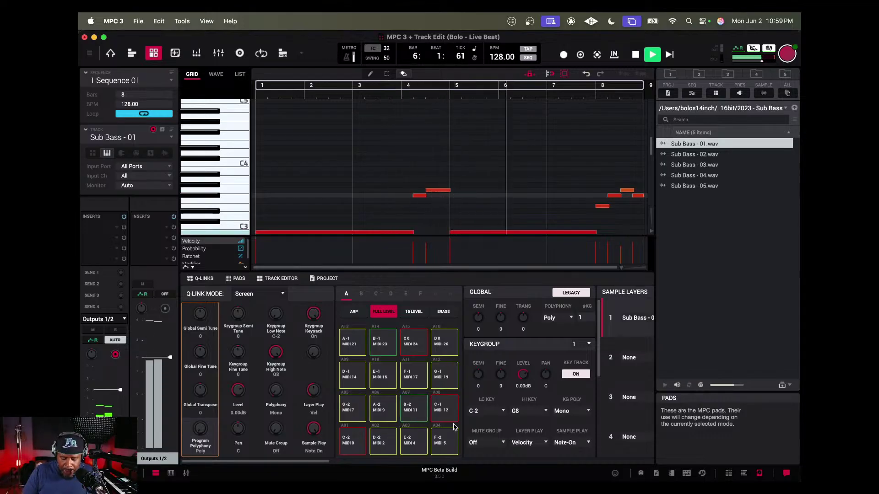
# Try out track mutes over the playing sequence with Track Mute time correct at 1/8th, stop playback, and save the project.
pyautogui.press('Escape')
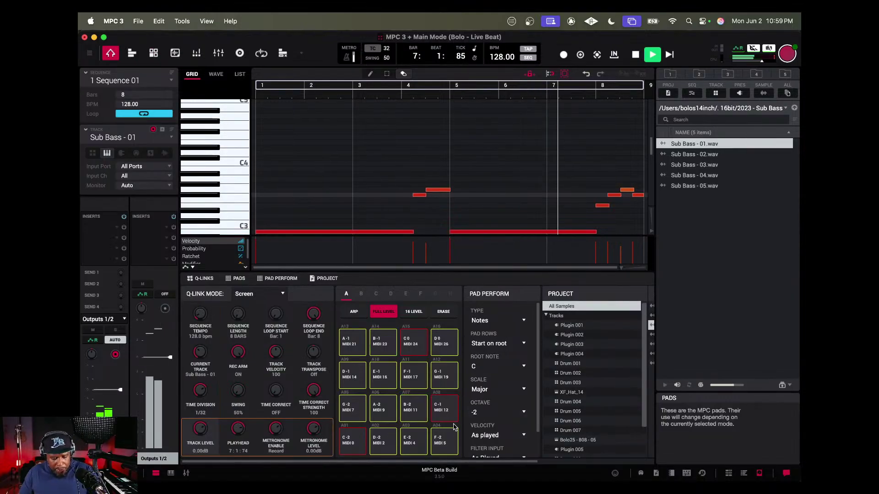
pyautogui.press('F9')
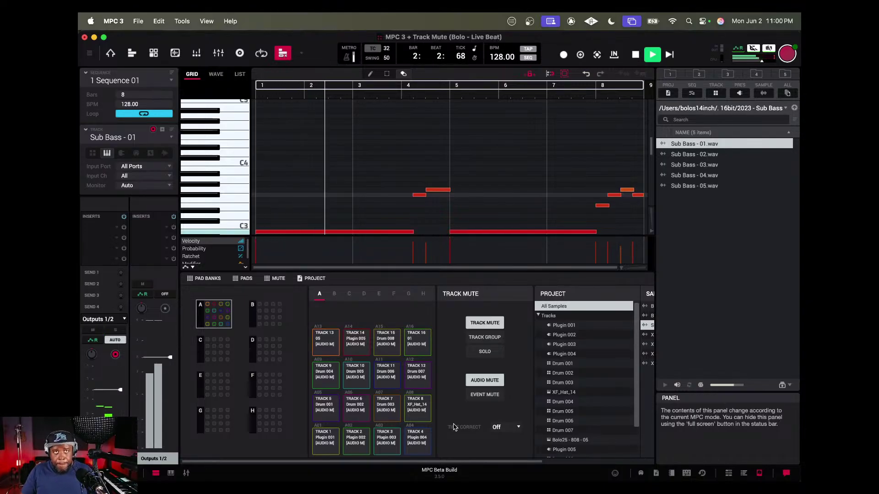
pyautogui.press('super+2')
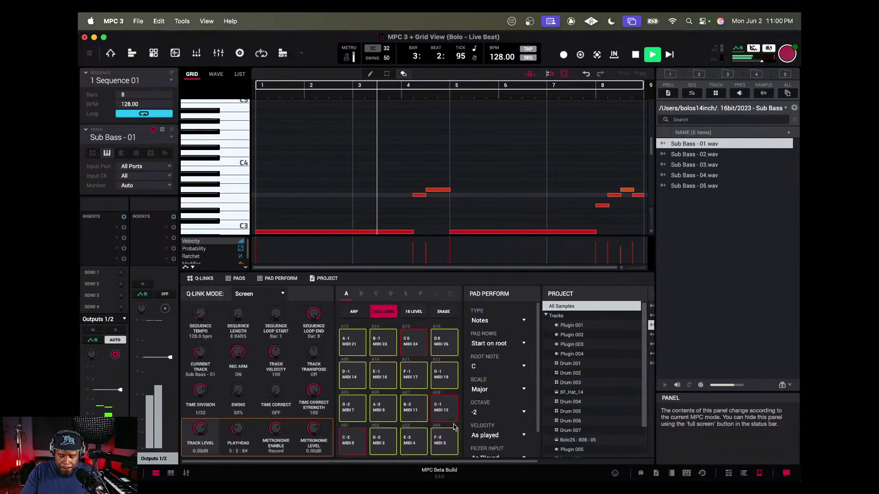
pyautogui.press('super+1')
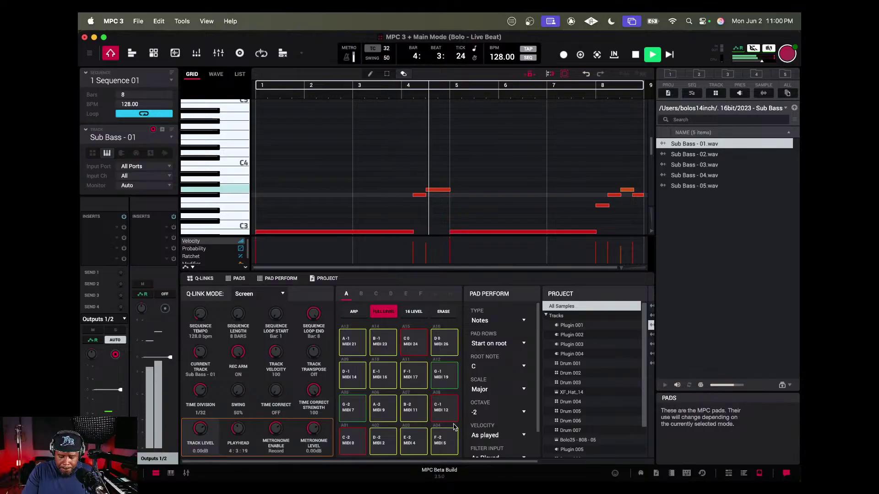
pyautogui.press('super+9')
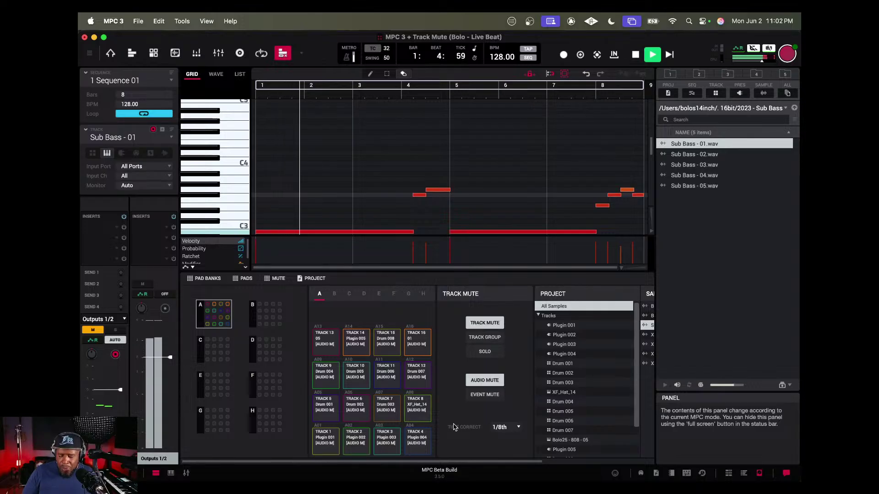
pyautogui.press('space')
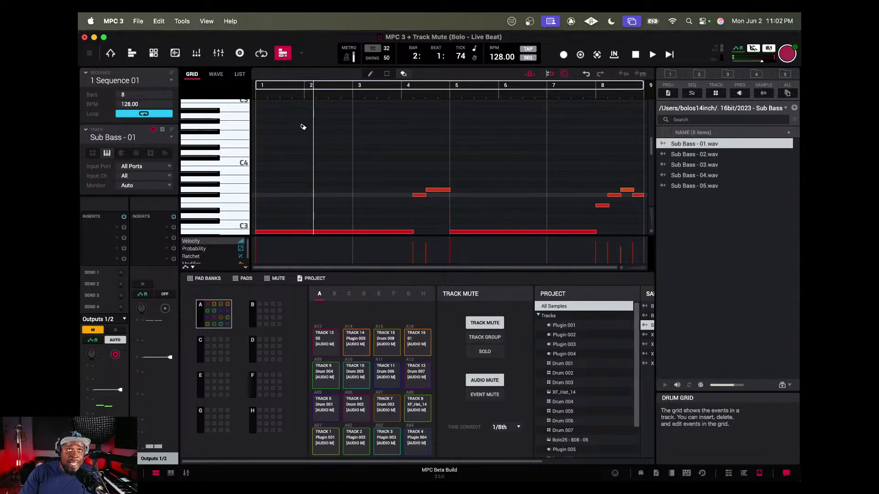
pyautogui.click(143, 22)
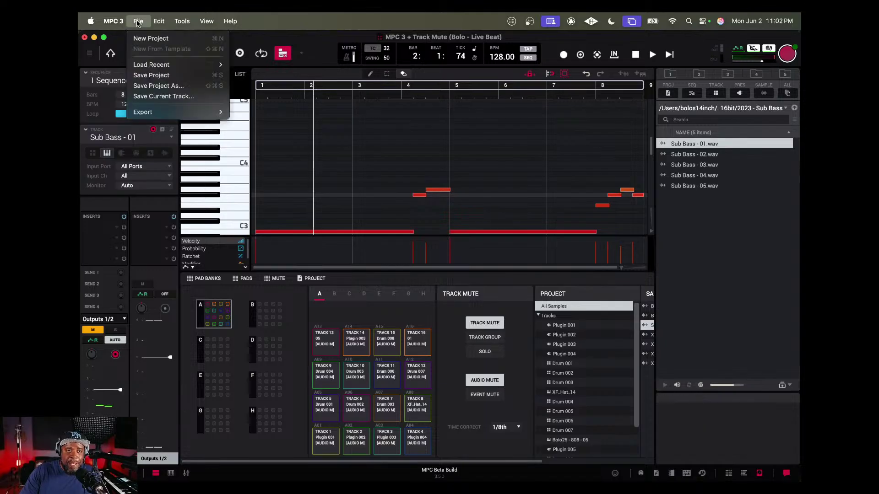
pyautogui.click(147, 79)
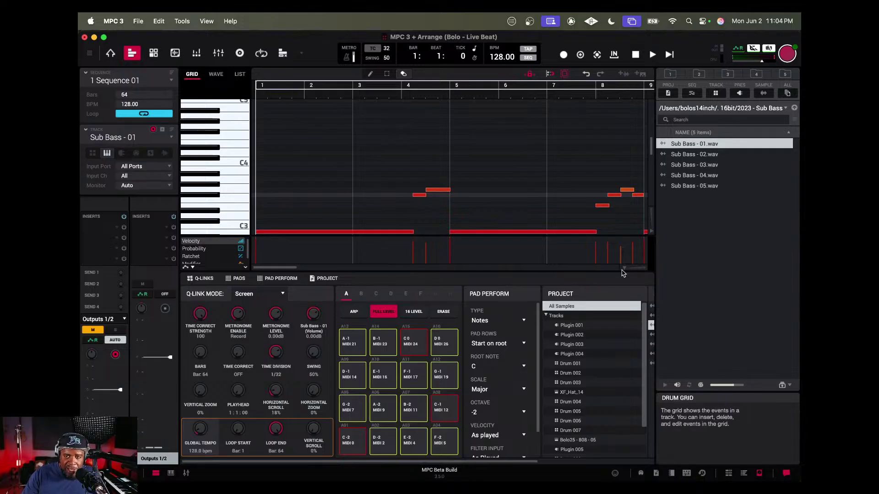
# Go through the tracks of the 64-bar sequence and delete the tracks Drum 007 and Drum 008.
pyautogui.moveTo(623, 268); pyautogui.dragTo(595, 270)
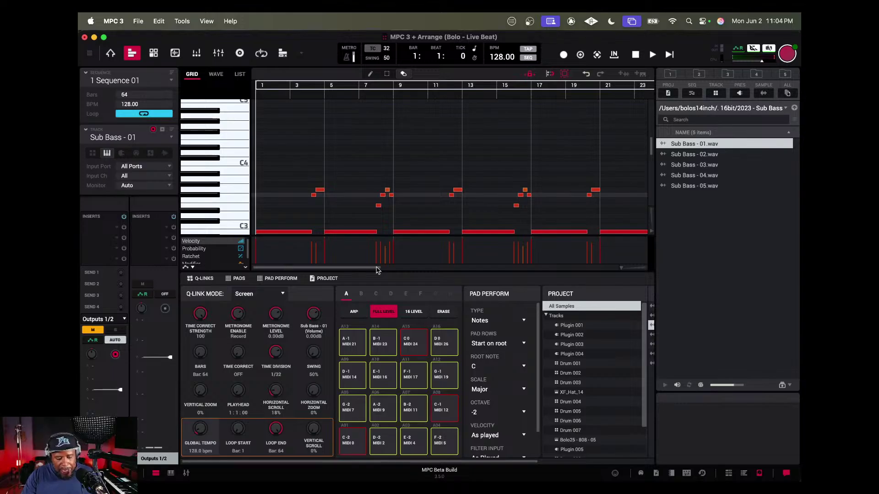
pyautogui.press('super+8')
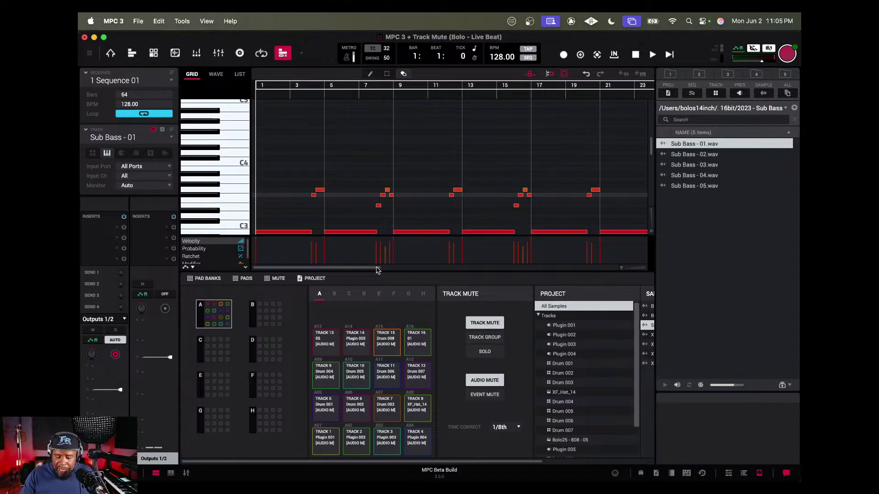
pyautogui.press('Escape')
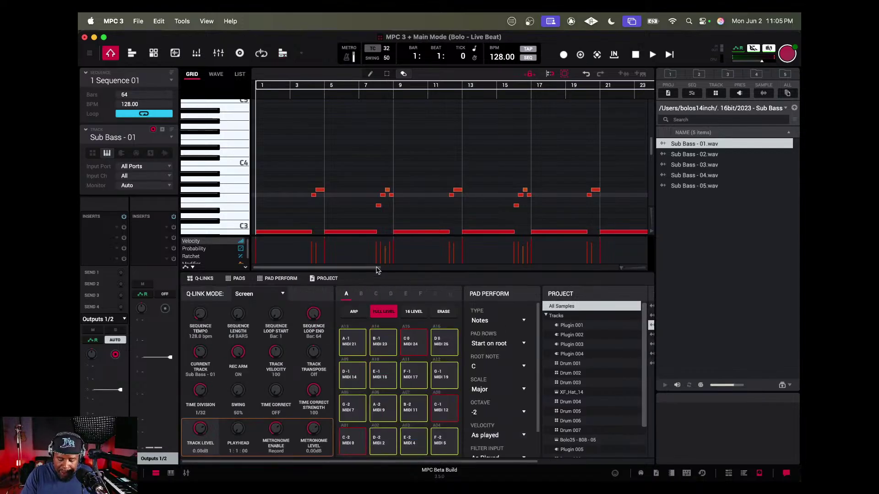
pyautogui.press('Up')
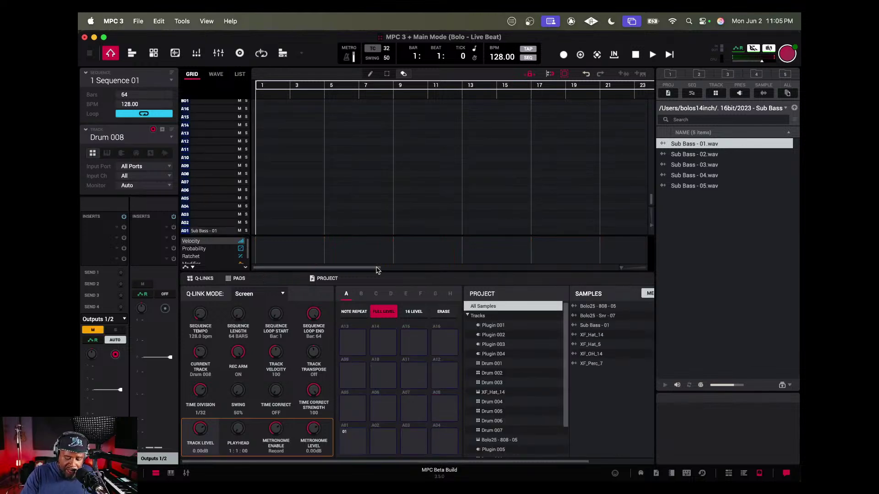
pyautogui.press('Return')
pyautogui.press('Escape')
pyautogui.press('Up')
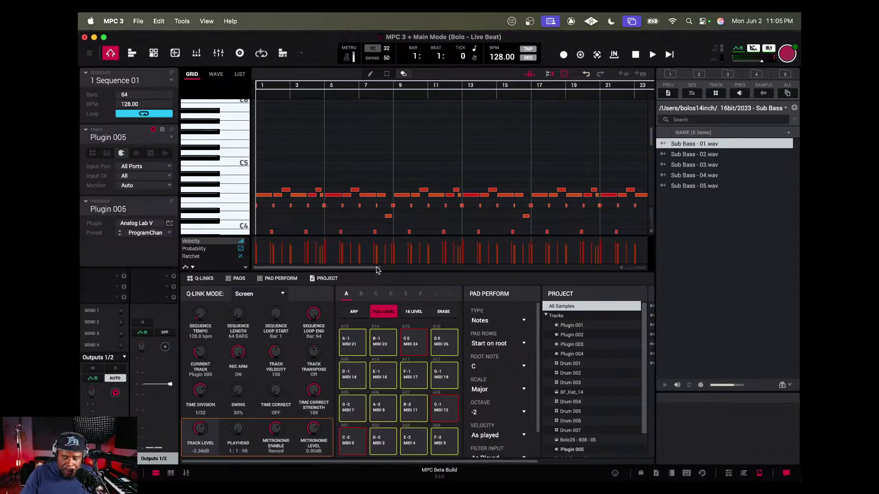
pyautogui.hotkey('ctrl', '2')
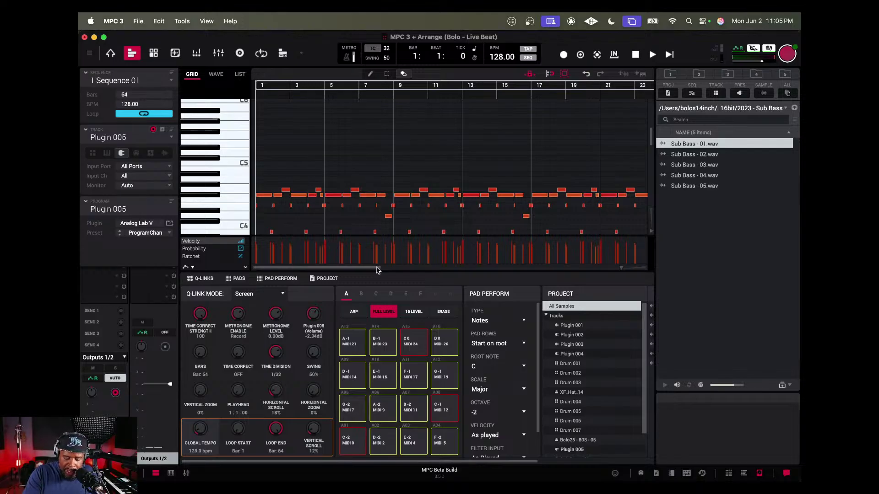
pyautogui.press('Up')
pyautogui.hotkey('ctrl', 'm')
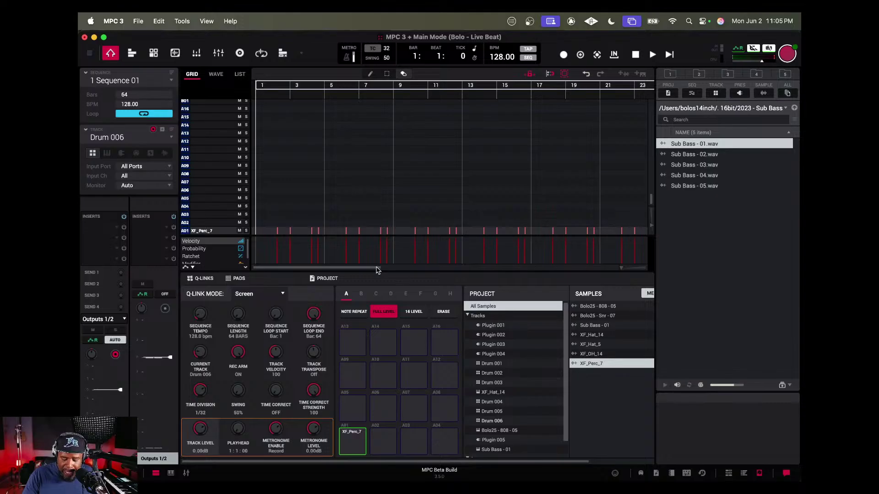
# In Arrange mode, delete all notes in bars 1 to 16 of the Sub Bass - 01 track.
pyautogui.press('super+2')
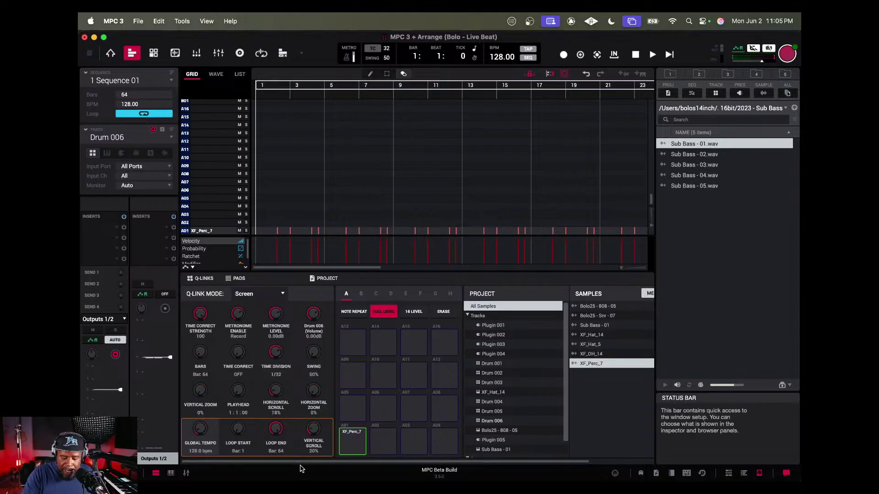
pyautogui.press('Down')
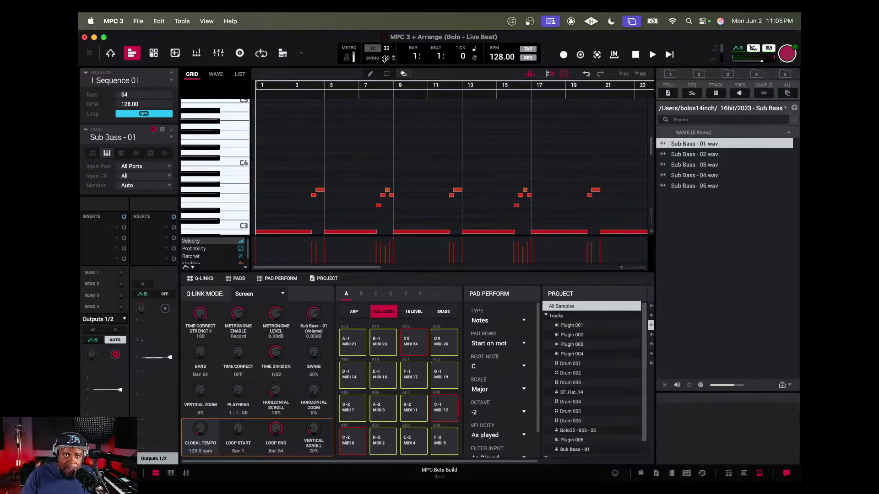
pyautogui.click(386, 73)
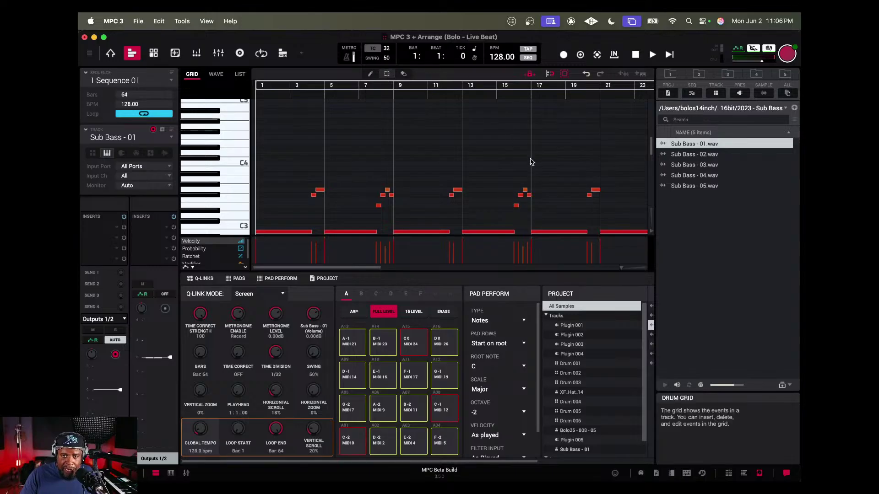
pyautogui.moveTo(530, 163); pyautogui.dragTo(257, 115)
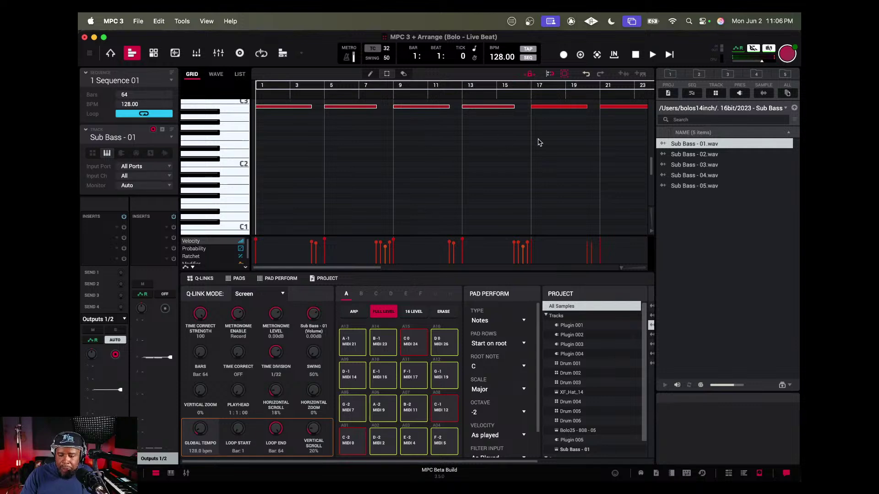
pyautogui.press('BackSpace')
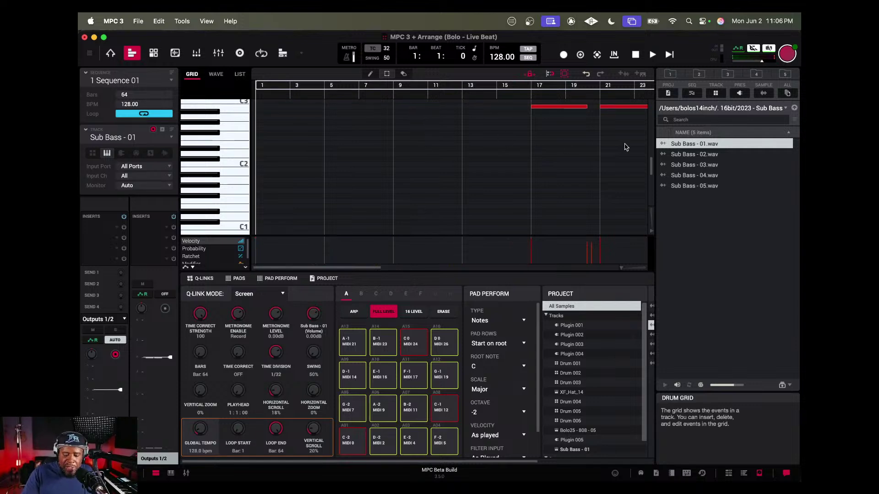
pyautogui.moveTo(648, 170)
pyautogui.mouseDown()
pyautogui.moveTo(651, 146)
pyautogui.moveTo(650, 173)
pyautogui.moveTo(651, 148)
pyautogui.moveTo(650, 163)
pyautogui.mouseUp()
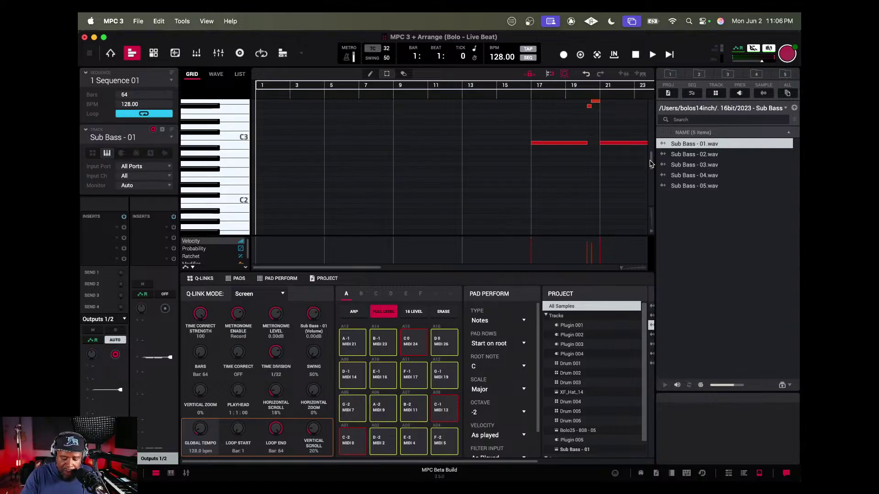
# Delete all notes in bars 1 to 8 of the Bolo25 - 808 - 05 track.
pyautogui.press('Up')
pyautogui.press('Up')
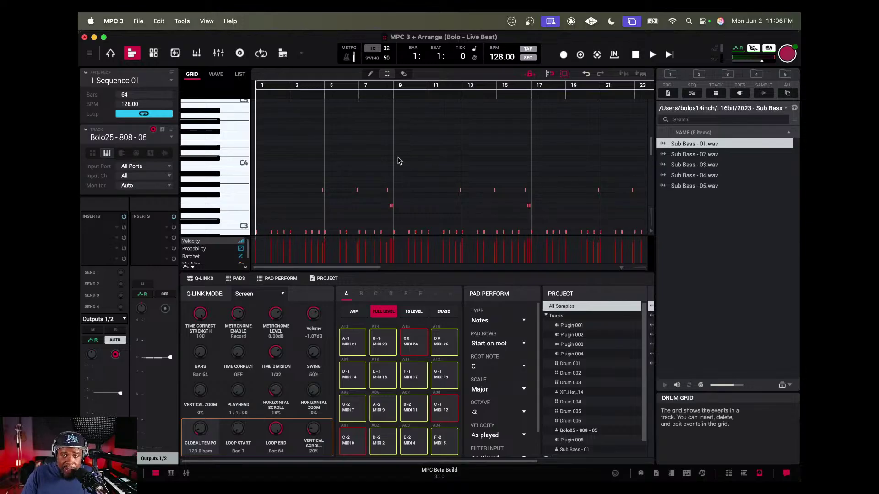
pyautogui.moveTo(392, 161); pyautogui.dragTo(243, 157)
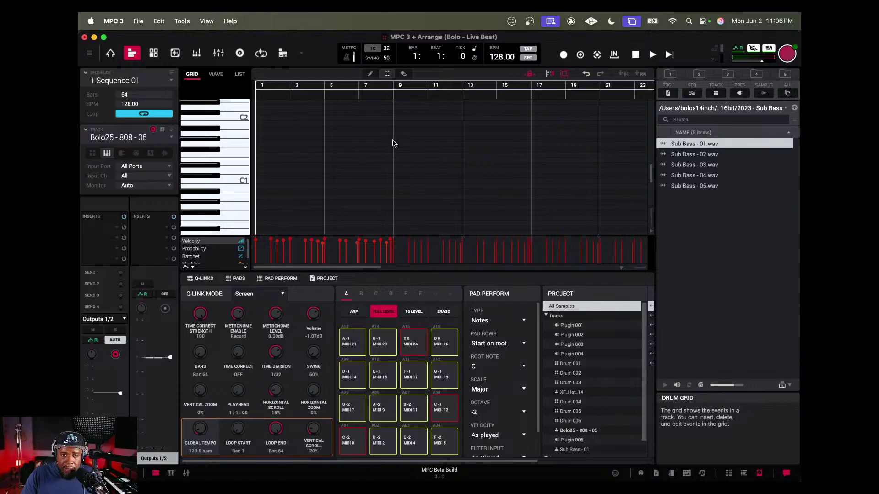
pyautogui.moveTo(393, 140); pyautogui.dragTo(194, 134)
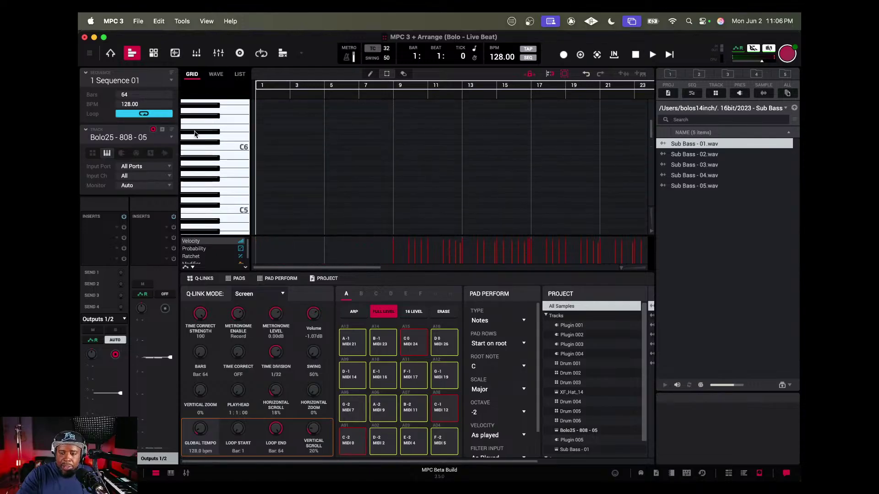
pyautogui.moveTo(652, 129); pyautogui.dragTo(658, 156)
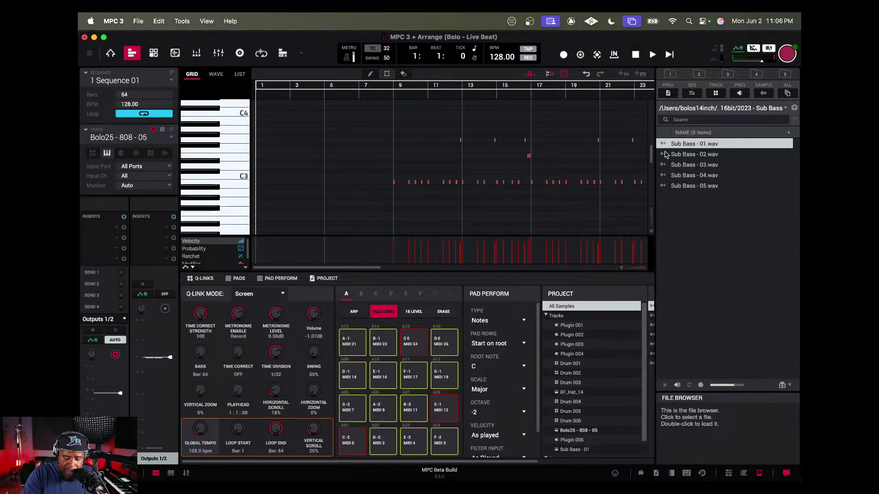
# Delete all notes in bars 1 to 8 of the Plugin 005 track.
pyautogui.press('Down')
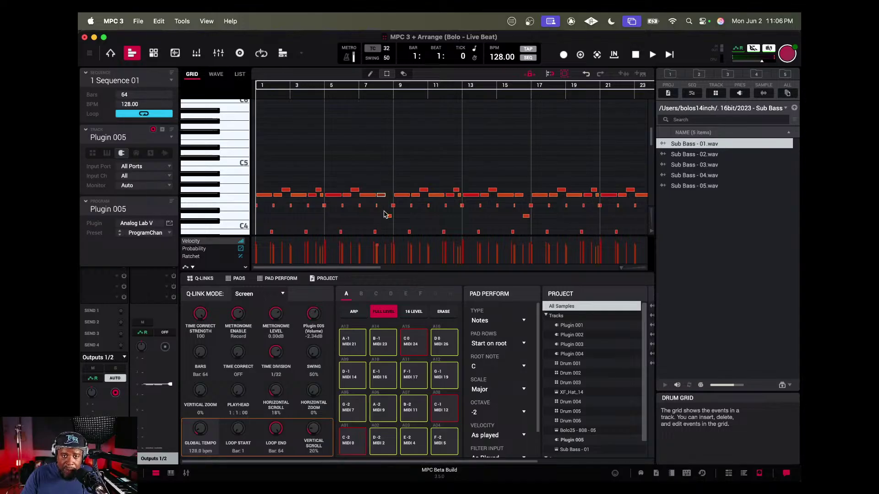
pyautogui.moveTo(388, 218); pyautogui.dragTo(257, 218)
pyautogui.press('Delete')
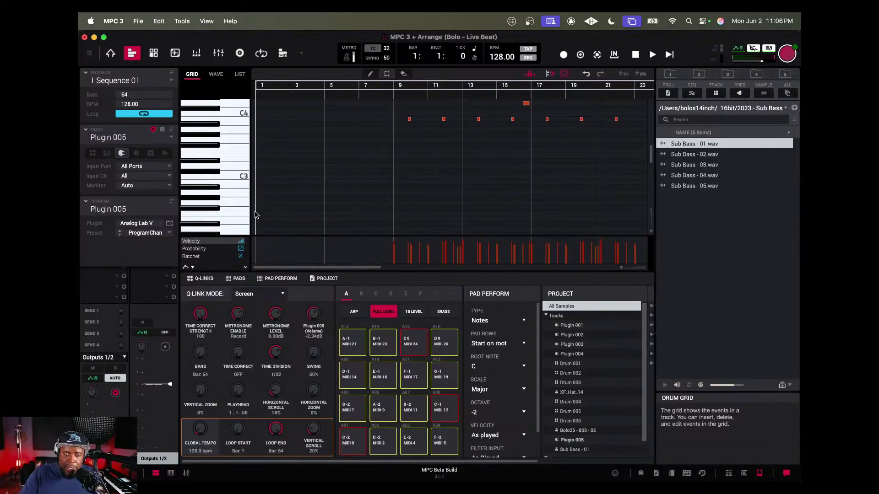
# Play the sequence from bar 1 to bar 17 to check the intro, switch to the Bolo25 - 808 - 05 track, and stop playback.
pyautogui.press('space')
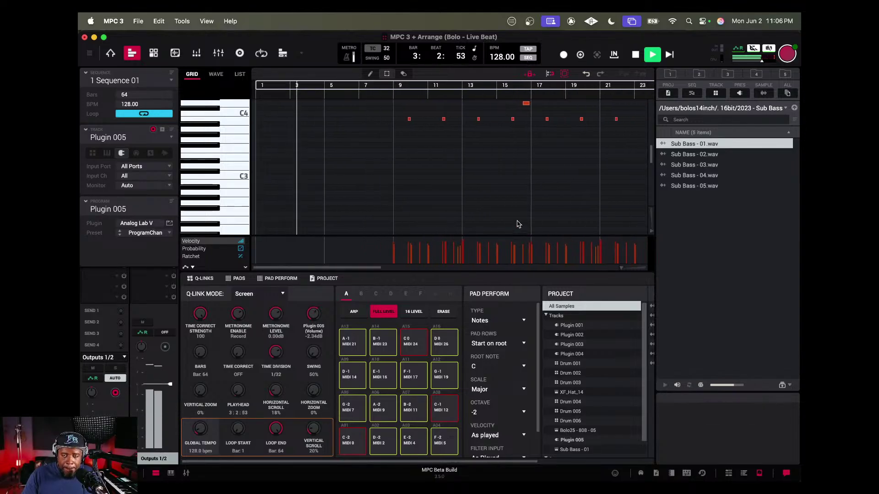
pyautogui.moveTo(651, 154); pyautogui.dragTo(653, 133)
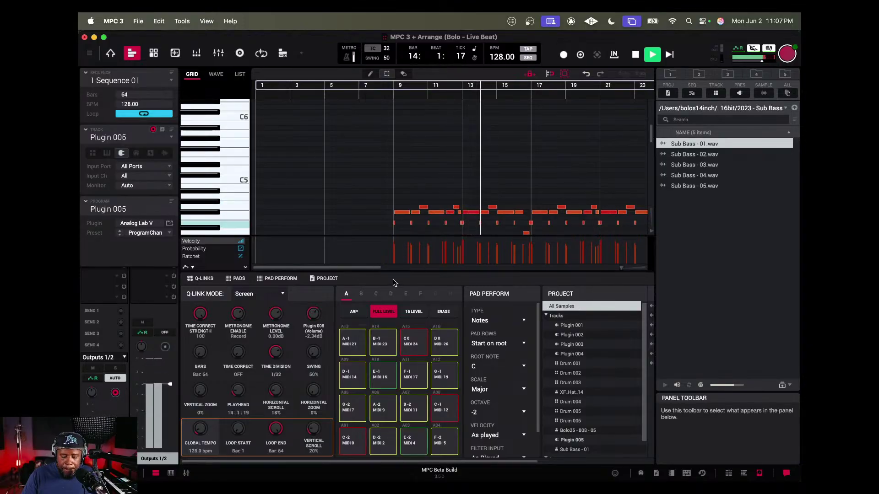
pyautogui.moveTo(259, 480)
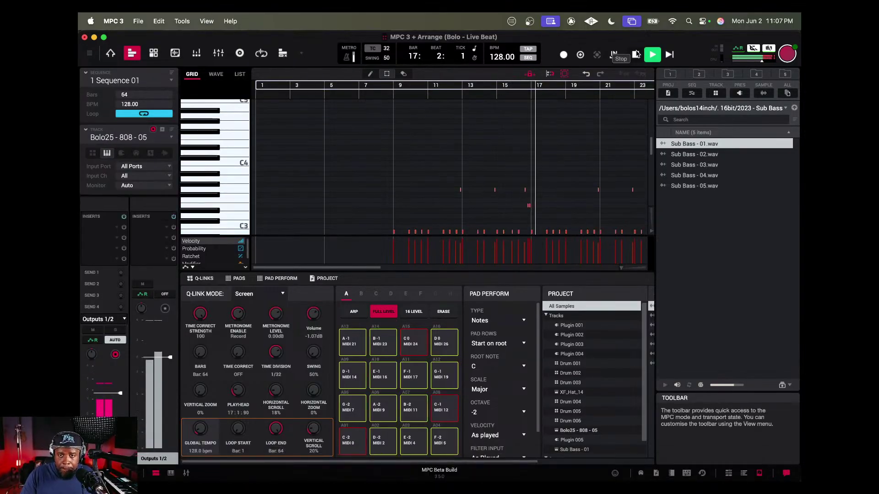
pyautogui.click(636, 54)
# Delete all notes in bars 17 to 24 of the Bolo25 - 808 - 05 track.
pyautogui.moveTo(378, 270); pyautogui.dragTo(414, 273)
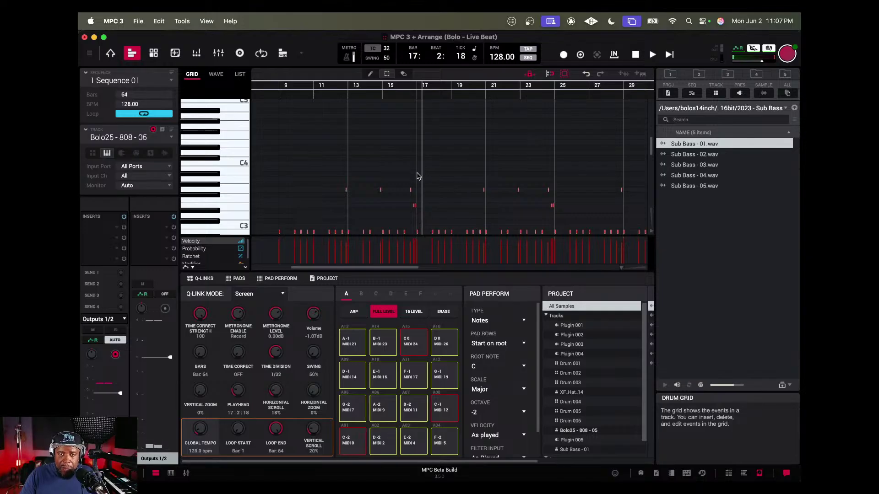
pyautogui.moveTo(418, 176); pyautogui.dragTo(555, 131)
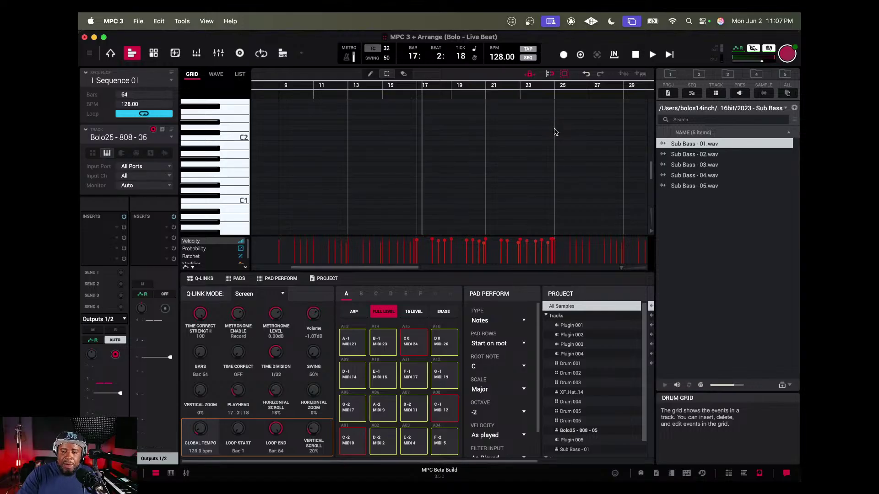
pyautogui.press('Delete')
# Play the sequence from bar 15 to hear the transition into the emptied 808 section.
pyautogui.scroll(3, 650, 176)
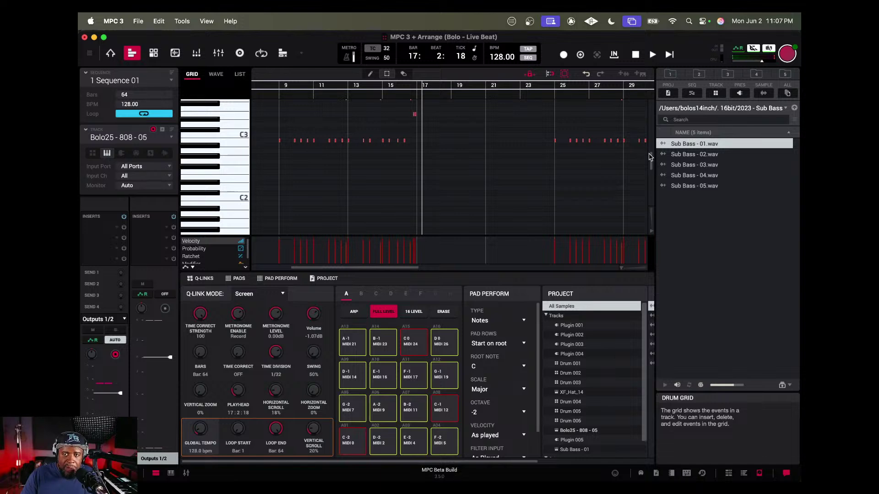
pyautogui.moveTo(650, 156); pyautogui.dragTo(650, 149)
pyautogui.click(387, 96)
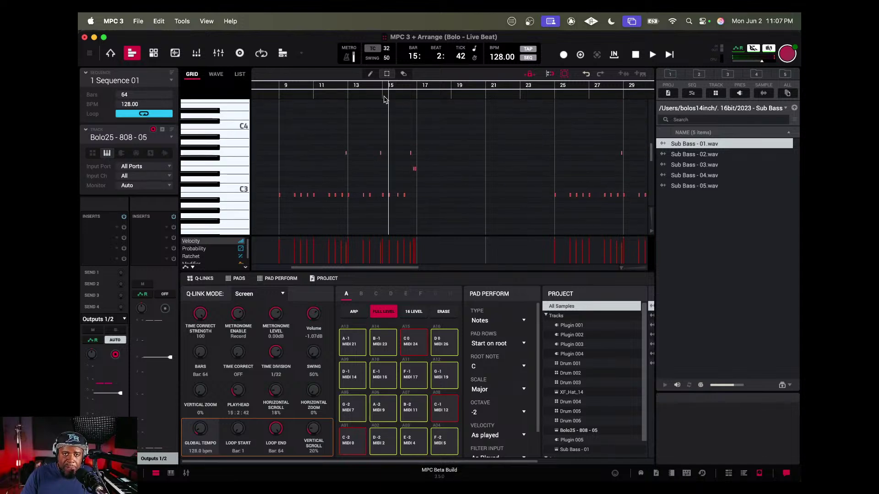
pyautogui.press('space')
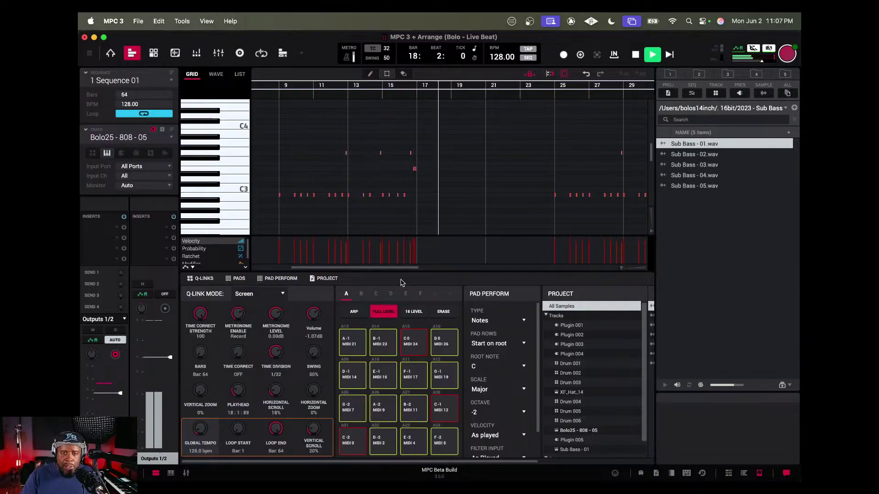
# Delete all notes in bars 41 to 48 of the Bolo25 - 808 - 05 track and stop playback.
pyautogui.moveTo(413, 269); pyautogui.dragTo(541, 267)
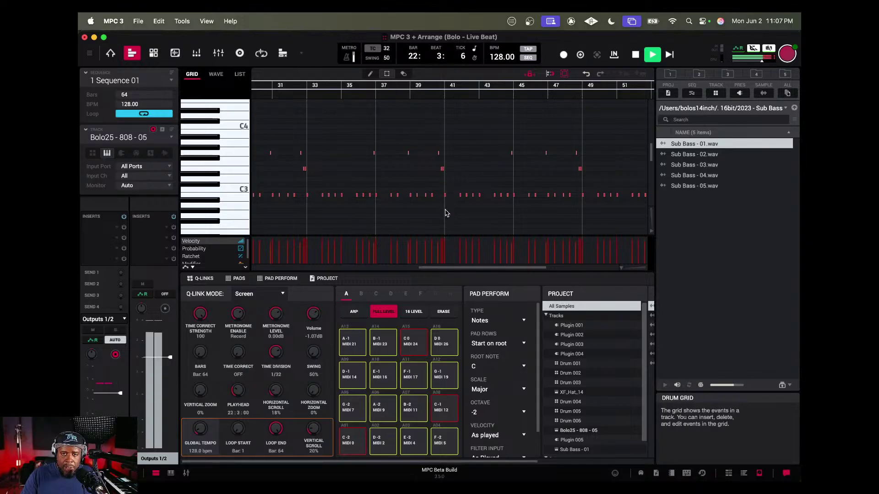
pyautogui.moveTo(445, 202); pyautogui.dragTo(583, 141)
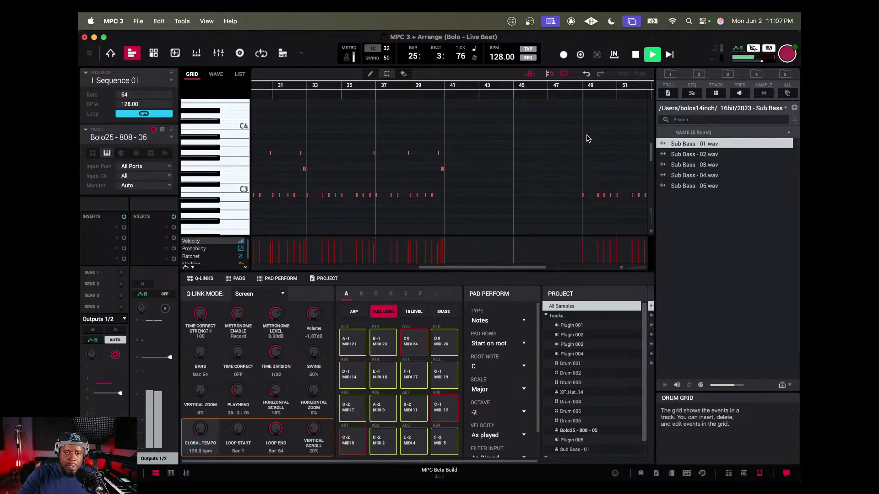
pyautogui.moveTo(480, 267); pyautogui.dragTo(372, 270)
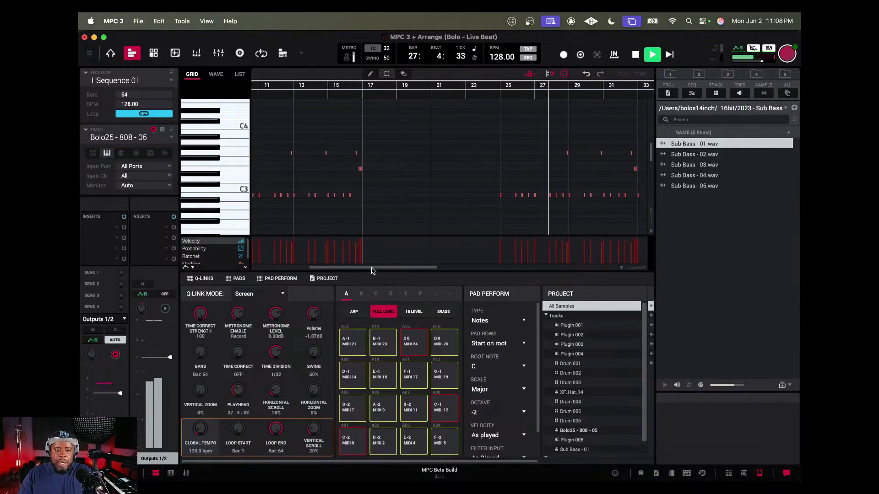
pyautogui.press('space')
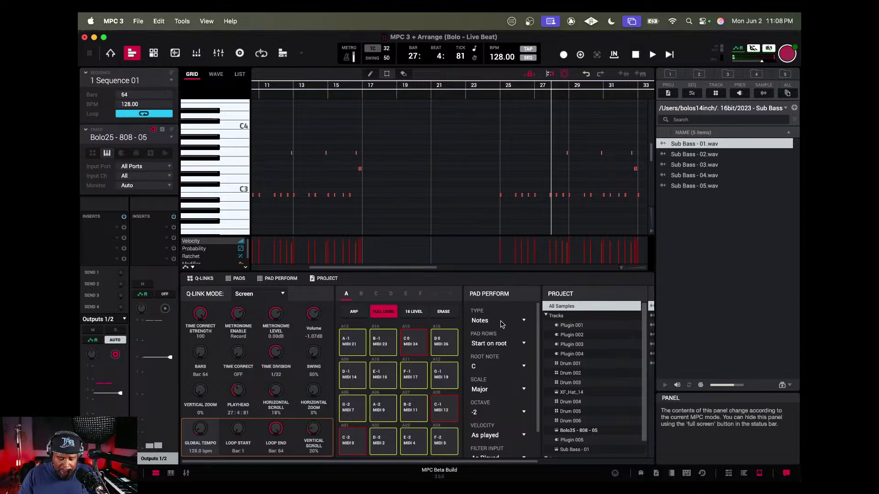
# Delete all notes in bars 25 to 48 of the Plugin 005 track.
pyautogui.press('Down')
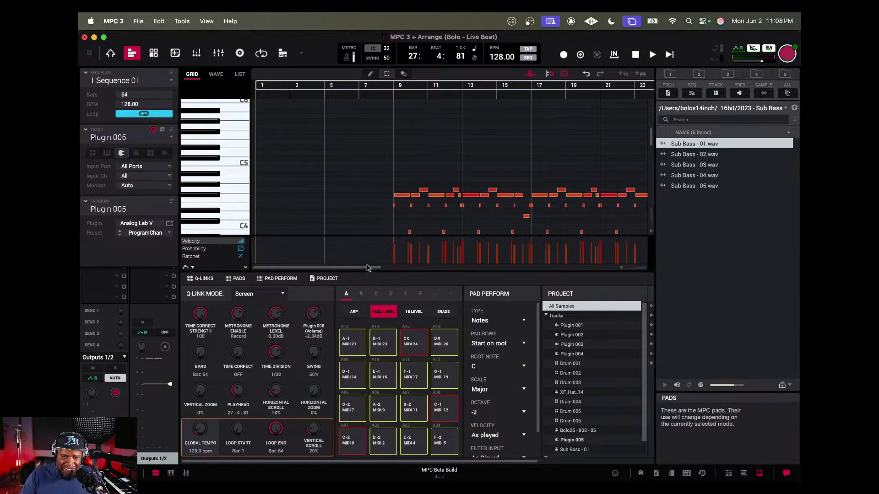
pyautogui.moveTo(366, 268); pyautogui.dragTo(395, 268)
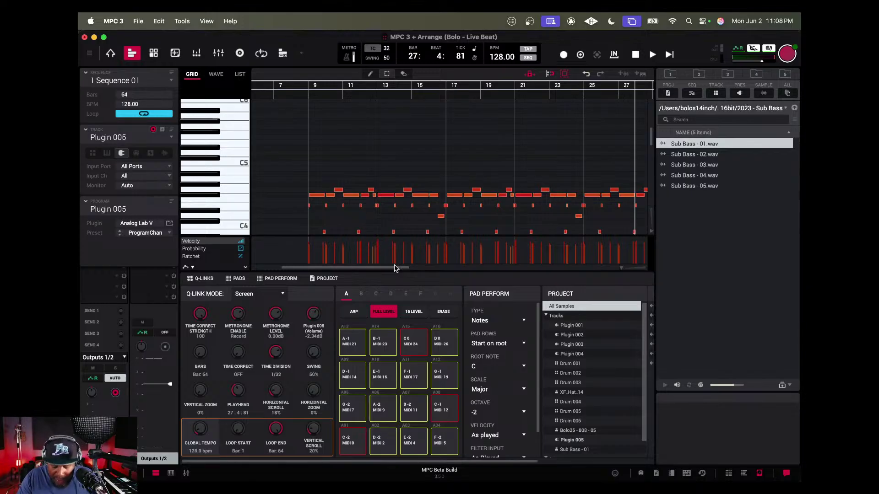
pyautogui.moveTo(409, 267); pyautogui.dragTo(438, 267)
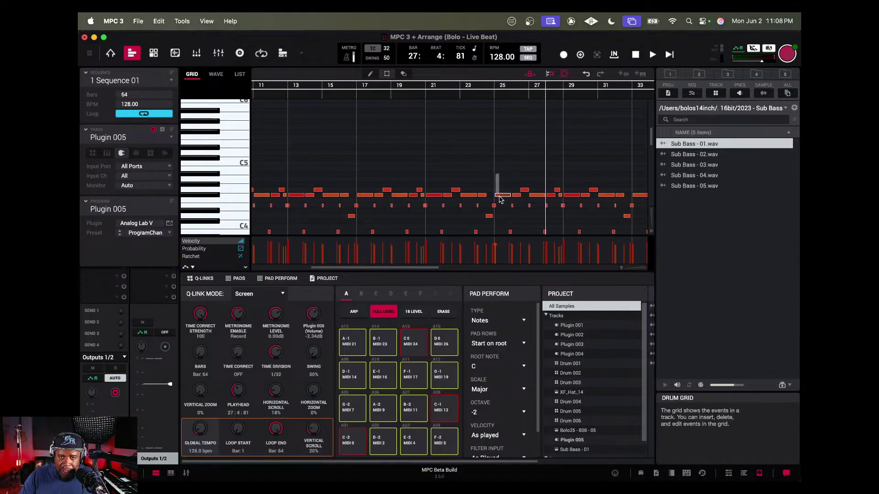
pyautogui.moveTo(500, 199); pyautogui.dragTo(576, 209)
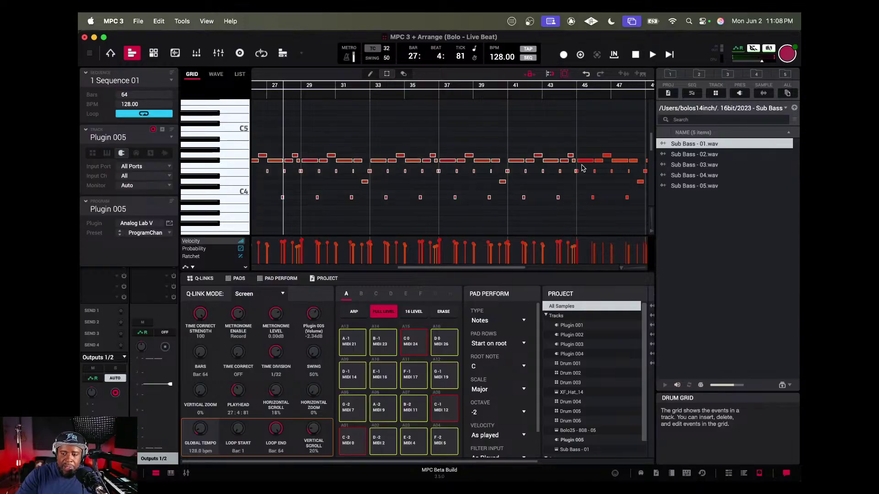
pyautogui.press('Delete')
pyautogui.moveTo(490, 267); pyautogui.dragTo(450, 266)
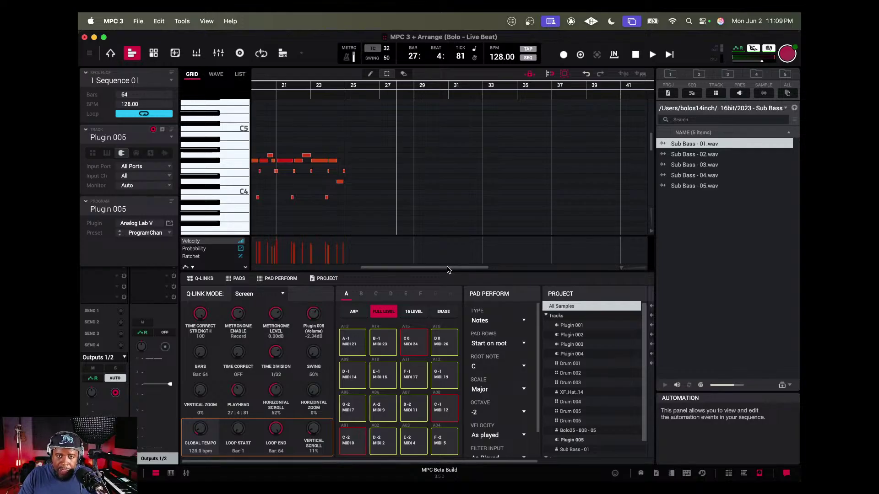
pyautogui.moveTo(447, 270); pyautogui.dragTo(523, 270)
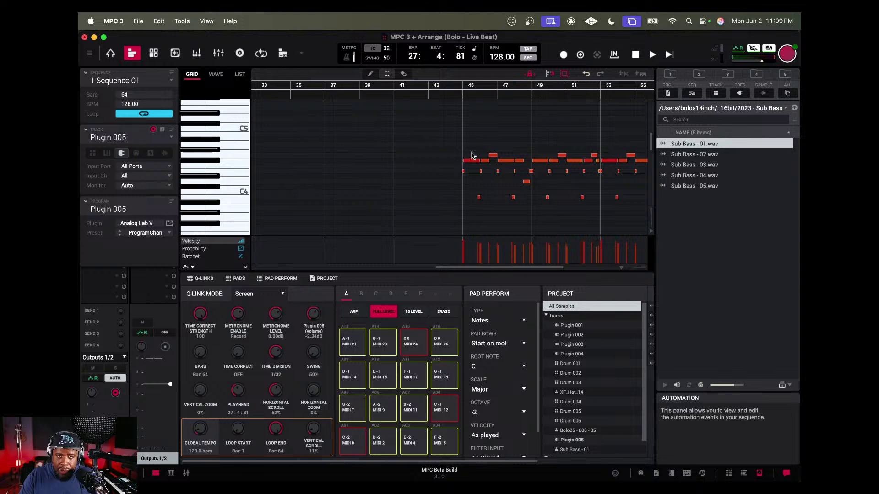
pyautogui.moveTo(456, 133); pyautogui.dragTo(533, 211)
pyautogui.press('Delete')
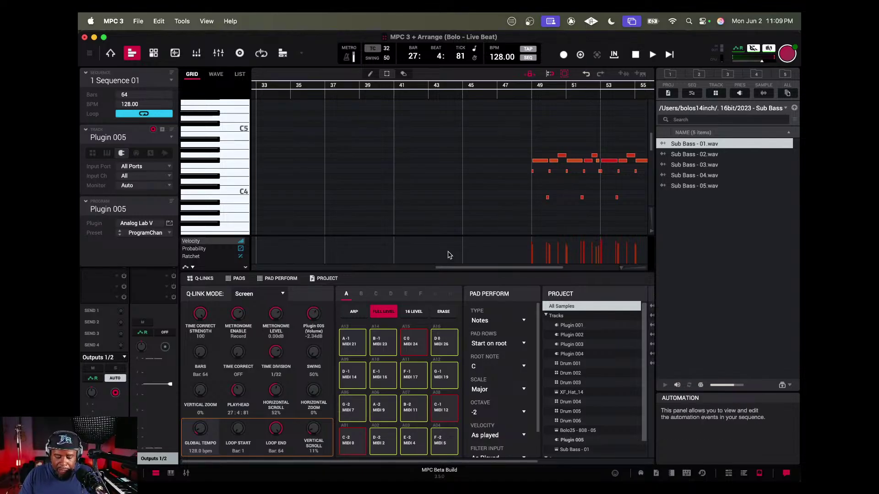
# Delete all notes in bars 25 to 40 of the Sub Bass - 01 track.
pyautogui.press('Down')
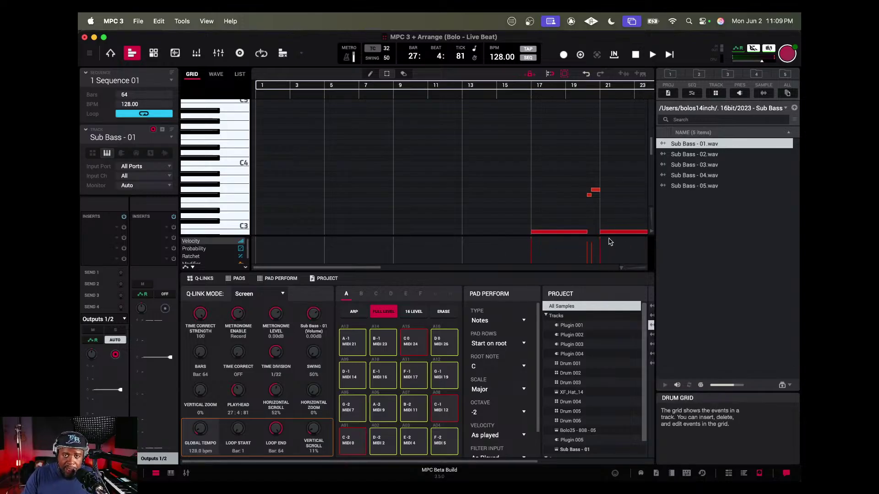
pyautogui.moveTo(375, 267); pyautogui.dragTo(471, 274)
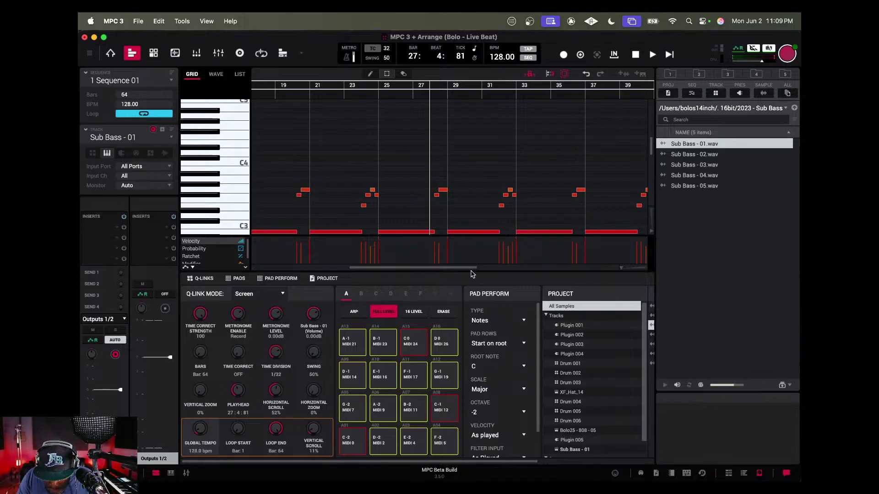
pyautogui.moveTo(473, 273); pyautogui.dragTo(465, 272)
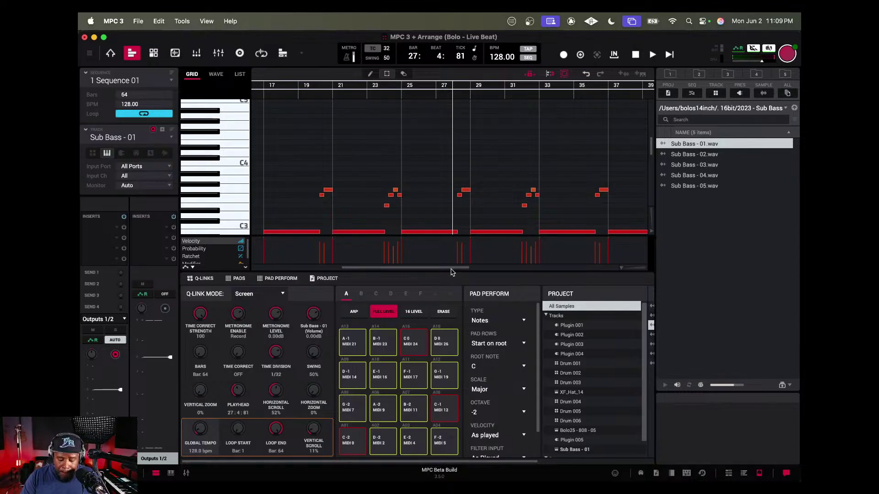
pyautogui.moveTo(450, 271)
pyautogui.mouseDown()
pyautogui.moveTo(436, 271)
pyautogui.moveTo(447, 272)
pyautogui.mouseUp()
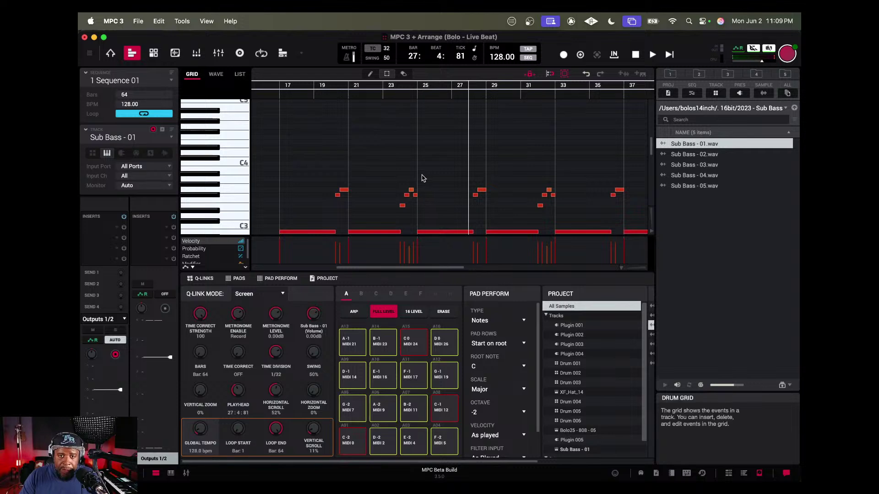
pyautogui.moveTo(420, 182)
pyautogui.mouseDown()
pyautogui.moveTo(461, 205)
pyautogui.moveTo(524, 176)
pyautogui.moveTo(644, 150)
pyautogui.moveTo(543, 149)
pyautogui.moveTo(529, 144)
pyautogui.moveTo(526, 118)
pyautogui.moveTo(522, 229)
pyautogui.moveTo(487, 197)
pyautogui.moveTo(284, 155)
pyautogui.moveTo(254, 157)
pyautogui.moveTo(389, 149)
pyautogui.moveTo(374, 149)
pyautogui.mouseUp()
pyautogui.press('Delete')
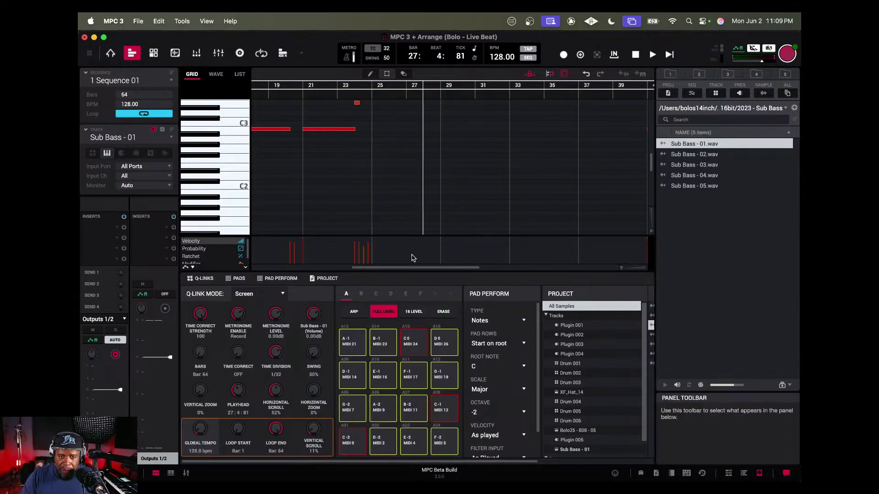
# Delete all notes in bars 49 to 56 of the Sub Bass - 01 track.
pyautogui.moveTo(436, 270); pyautogui.dragTo(558, 272)
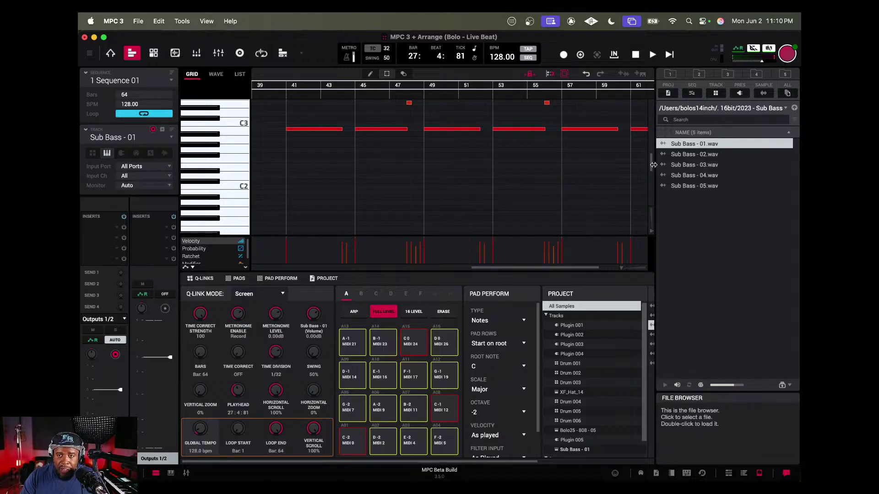
pyautogui.moveTo(651, 164); pyautogui.dragTo(652, 157)
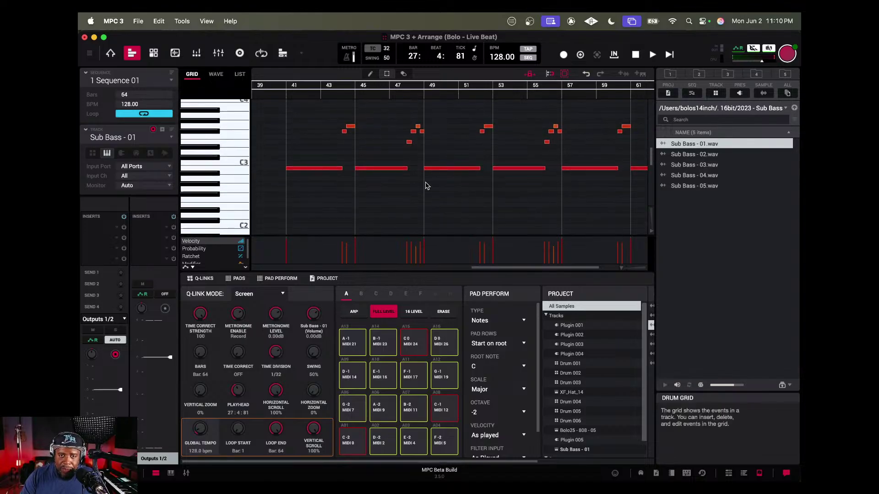
pyautogui.moveTo(427, 181); pyautogui.dragTo(444, 133)
pyautogui.moveTo(507, 123); pyautogui.dragTo(563, 128)
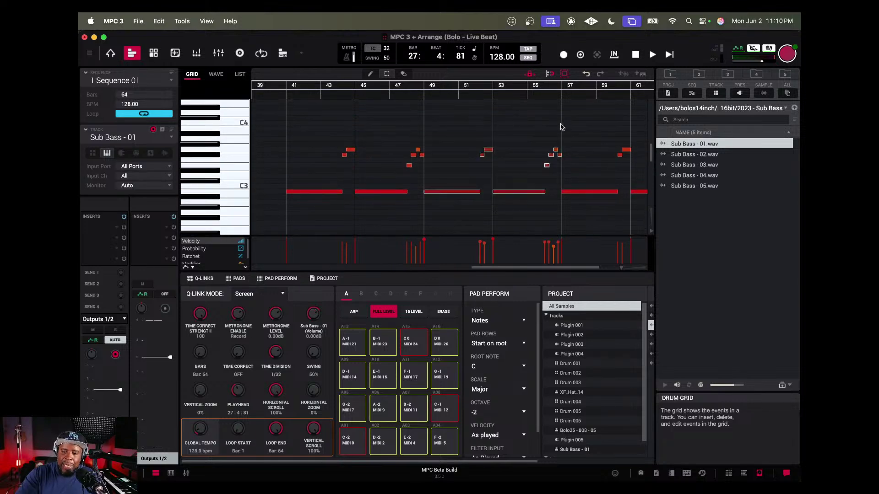
pyautogui.press('Delete')
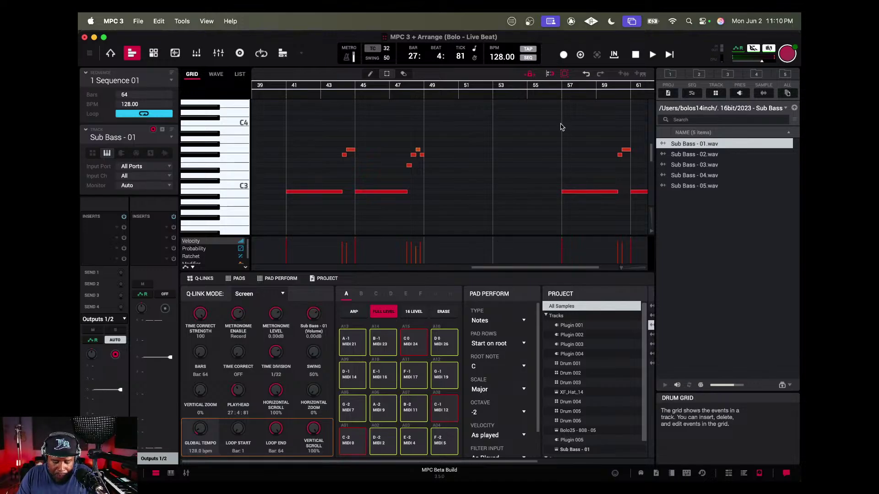
# Delete all notes in bars 57 to 64 of the Bolo25 - 808 - 05 track and play the sequence from the start.
pyautogui.press('Up')
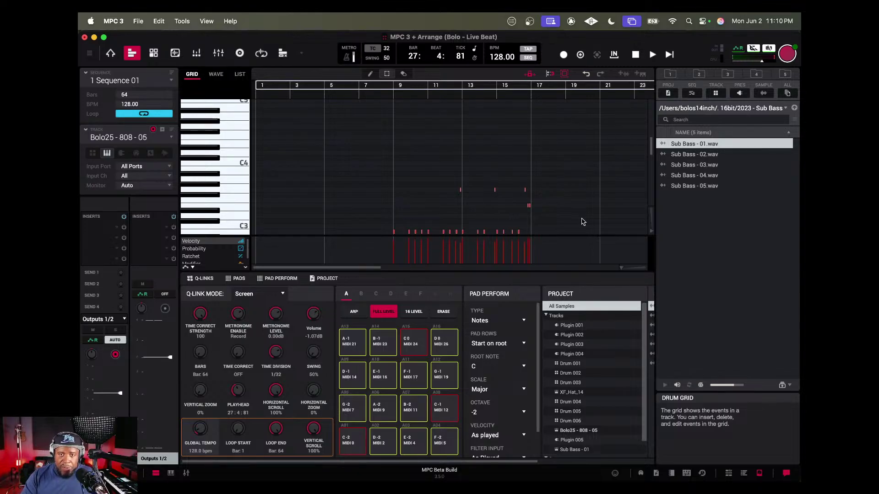
pyautogui.moveTo(358, 269); pyautogui.dragTo(618, 243)
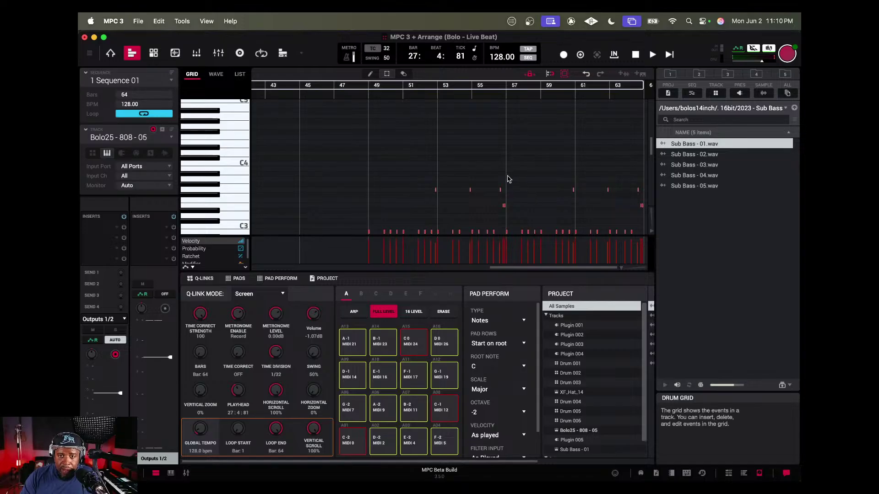
pyautogui.moveTo(508, 178); pyautogui.dragTo(511, 99)
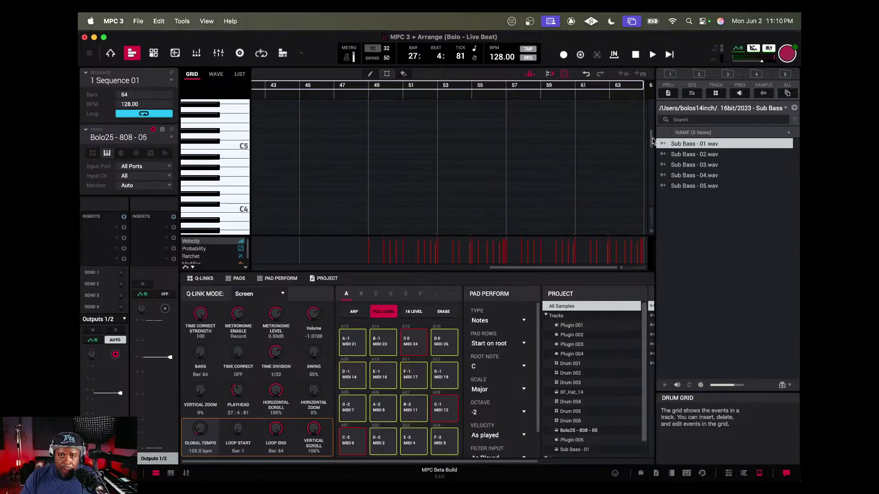
pyautogui.scroll(-5, 652, 141)
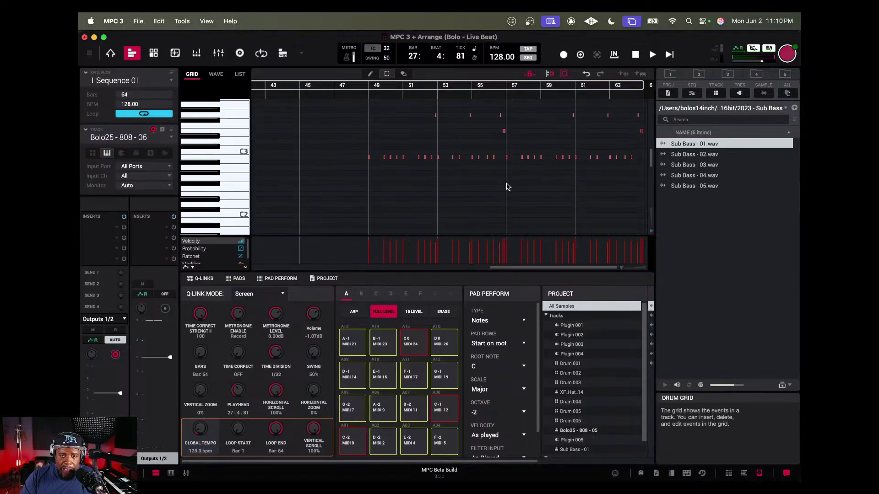
pyautogui.moveTo(507, 185); pyautogui.dragTo(645, 160)
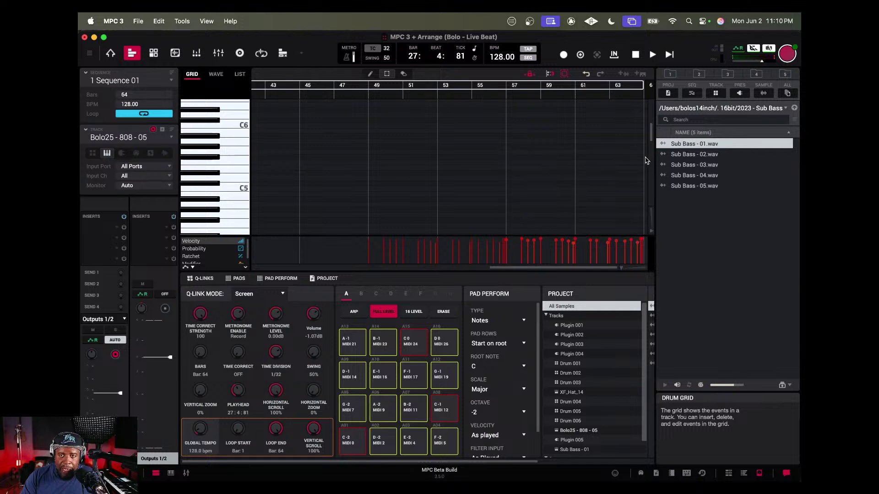
pyautogui.press('Delete')
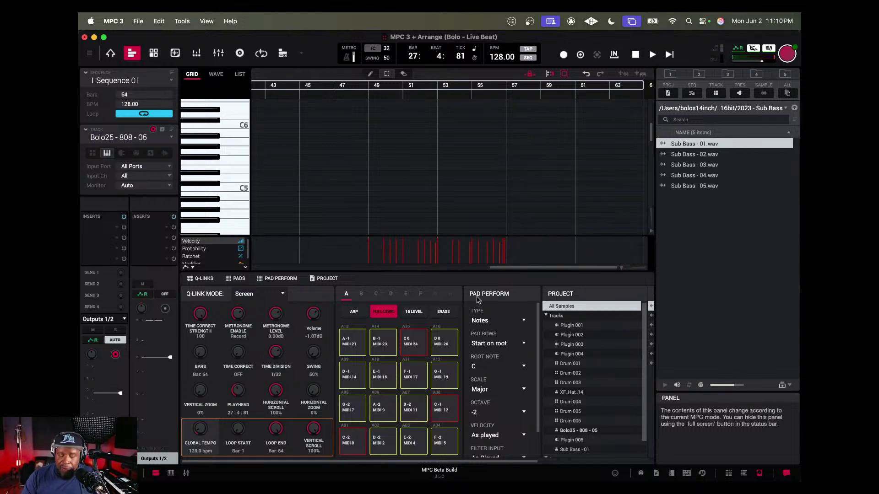
pyautogui.press('space')
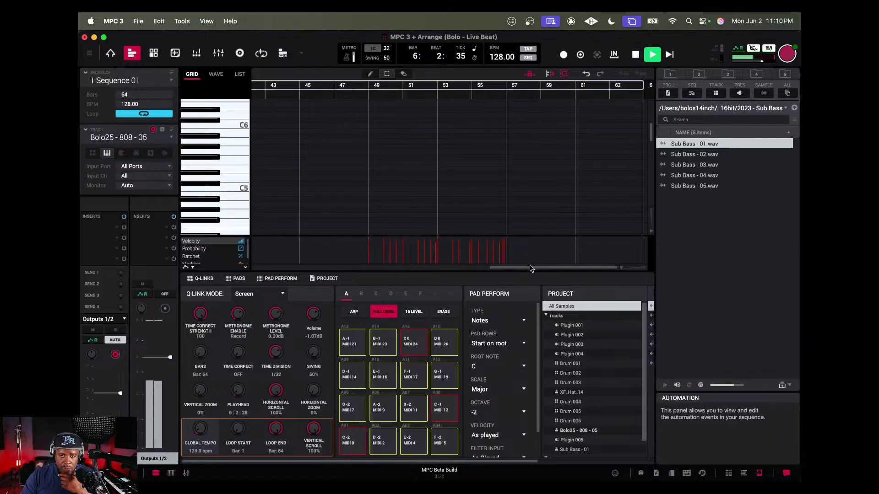
pyautogui.moveTo(530, 265); pyautogui.dragTo(261, 260)
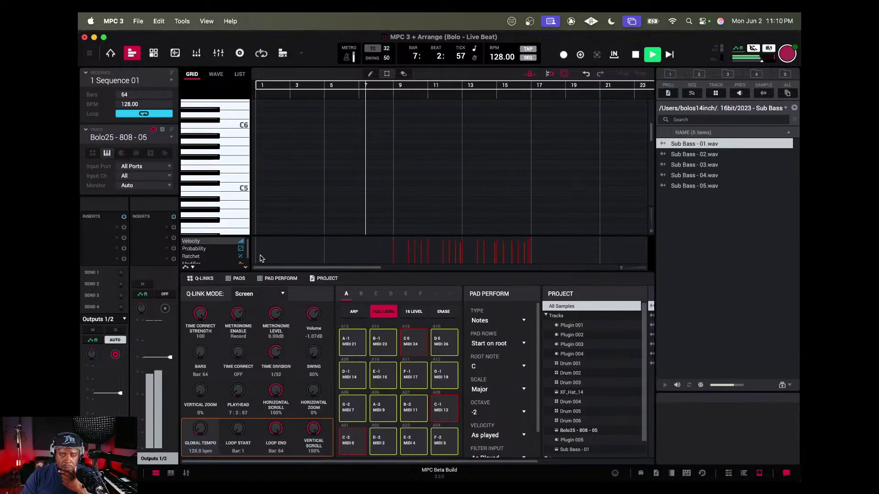
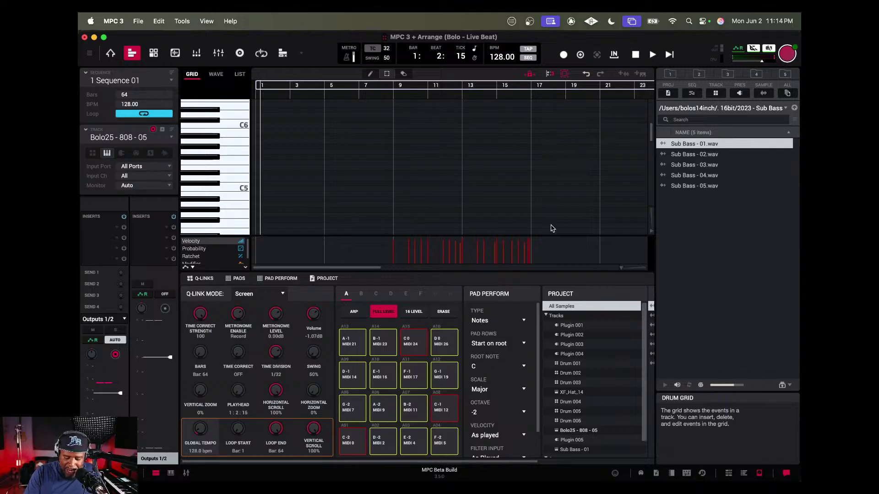
# Add a new drum track and load Bolo Tag.wav from the Bolo Da Producer Kits folder onto pad A01.
pyautogui.press('super+t')
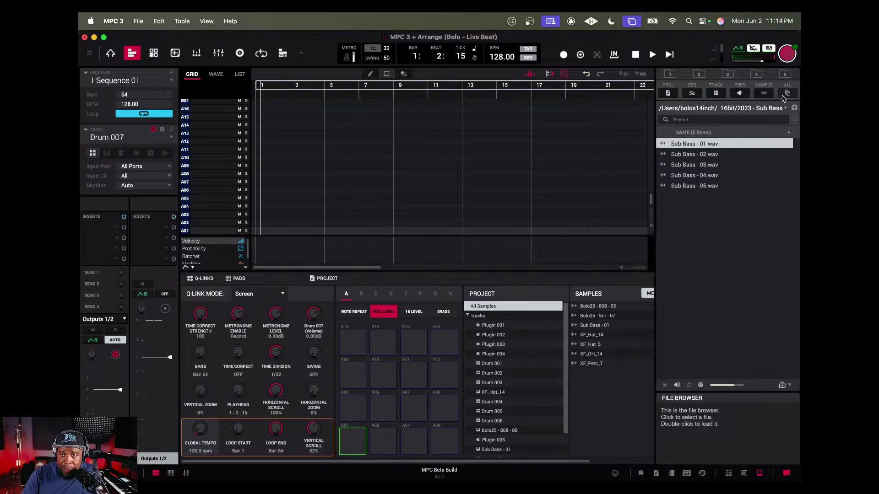
pyautogui.click(794, 107)
pyautogui.click(794, 108)
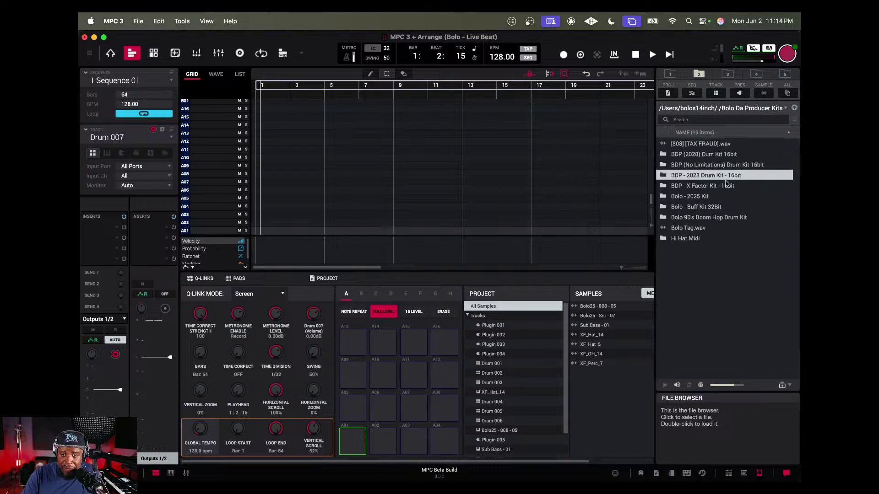
pyautogui.click(683, 229)
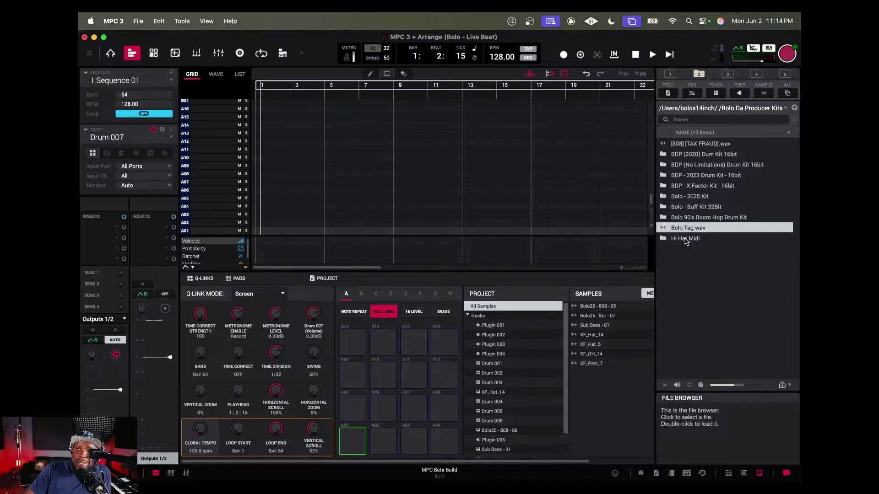
pyautogui.moveTo(666, 229); pyautogui.dragTo(351, 437)
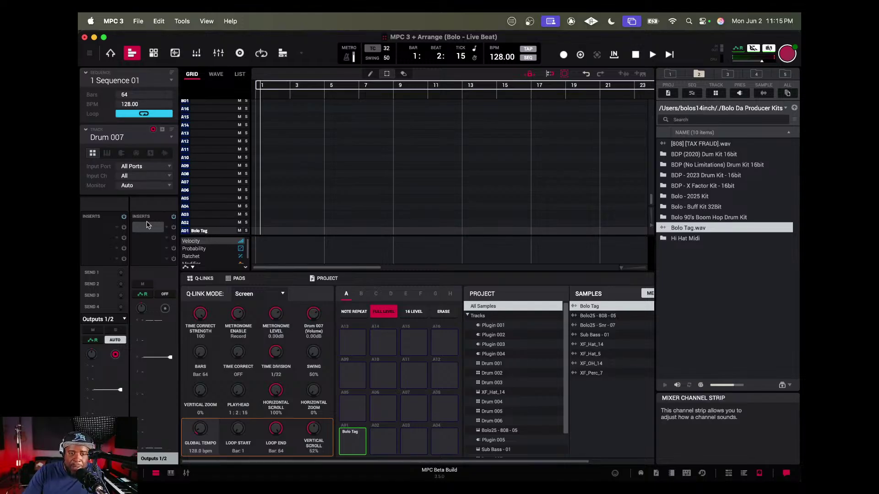
# Insert the Akai Professional Delay Sync effect in the first insert slot of the new drum track.
pyautogui.click(117, 230)
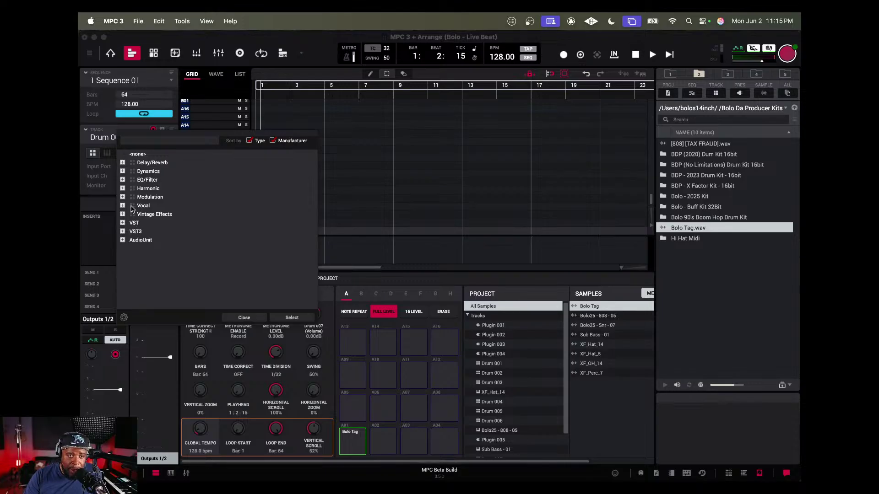
pyautogui.click(123, 164)
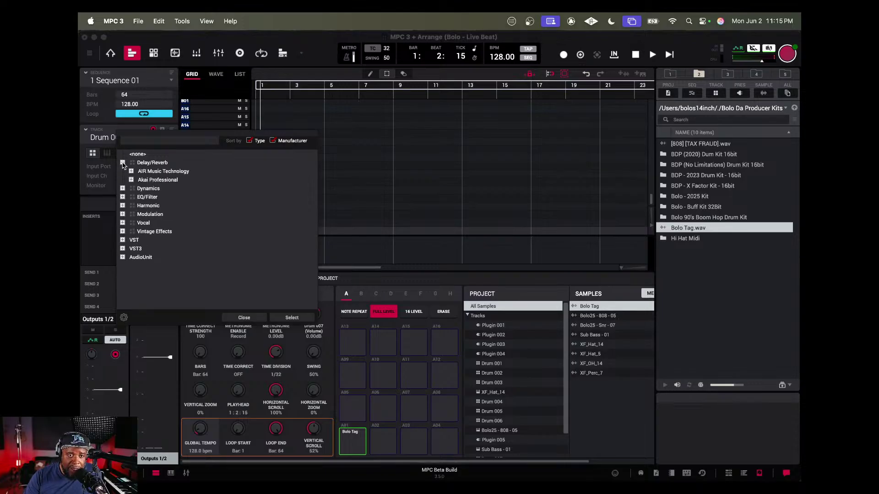
pyautogui.click(131, 180)
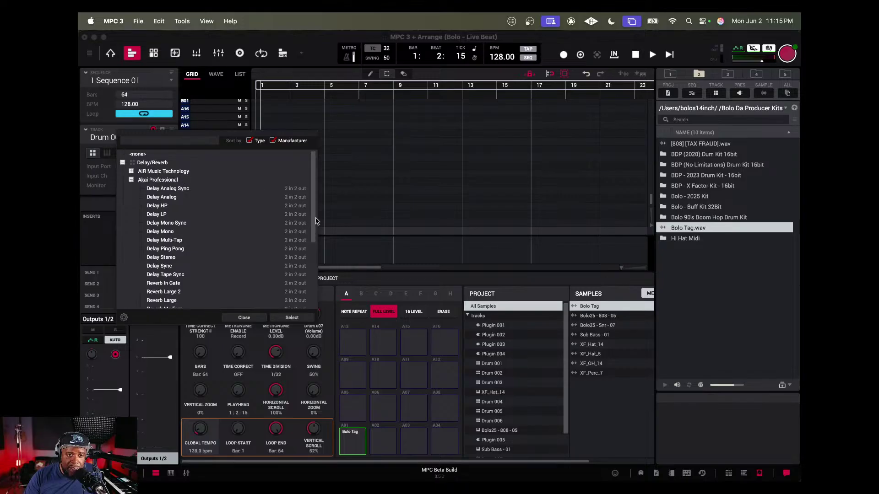
pyautogui.scroll(-5, 202, 273)
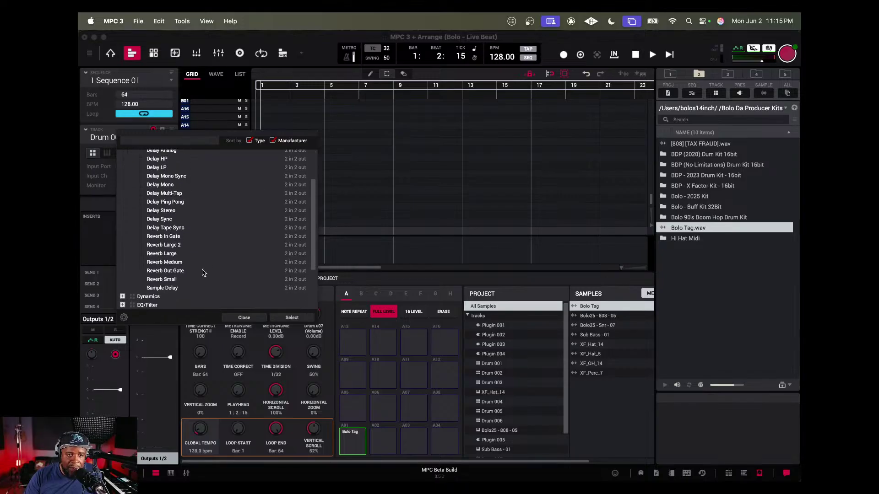
pyautogui.click(160, 219)
pyautogui.click(292, 318)
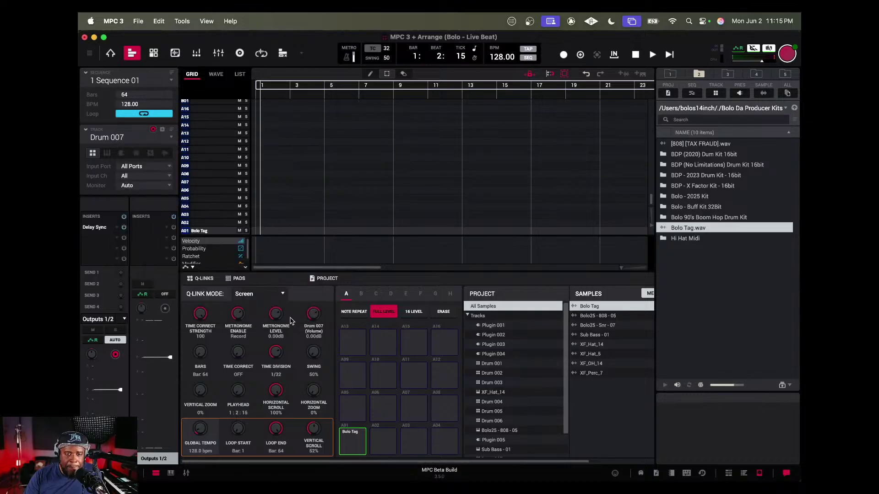
# Set the Delay Sync effect's dry/wet to 39, time to 1/2 and feedback to 36.
pyautogui.doubleClick(101, 228)
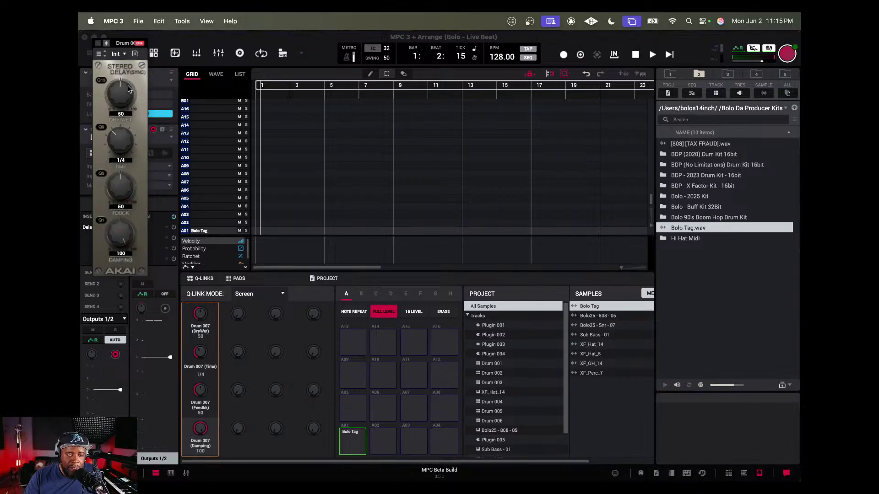
pyautogui.moveTo(128, 89); pyautogui.dragTo(128, 100)
pyautogui.moveTo(118, 146); pyautogui.dragTo(124, 202)
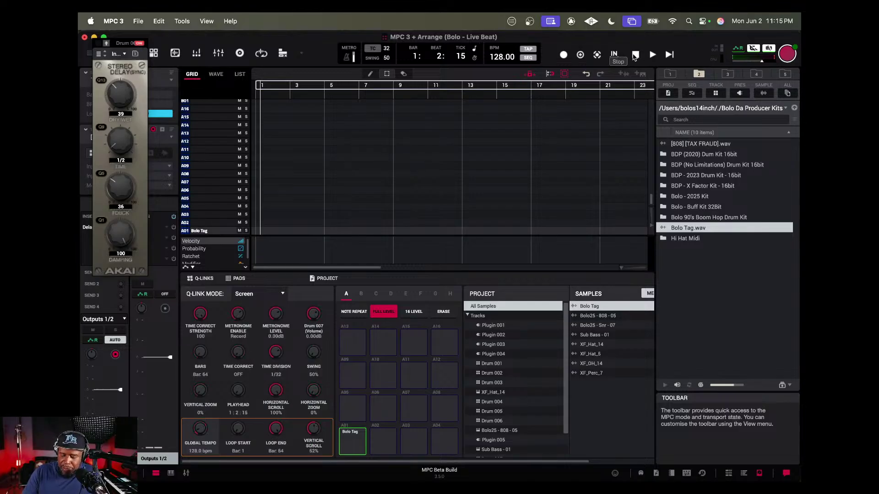
# Record one Bolo Tag hit at bar 3 on the new drum track and save the project.
pyautogui.press('space')
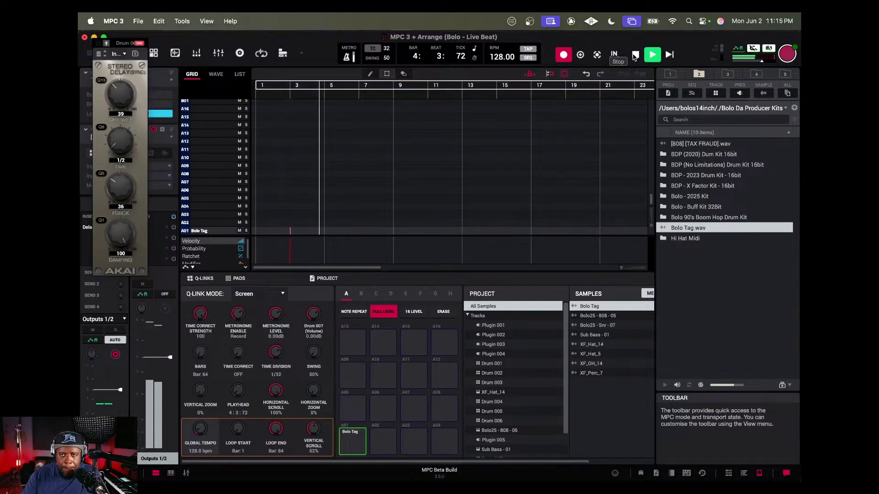
pyautogui.click(565, 56)
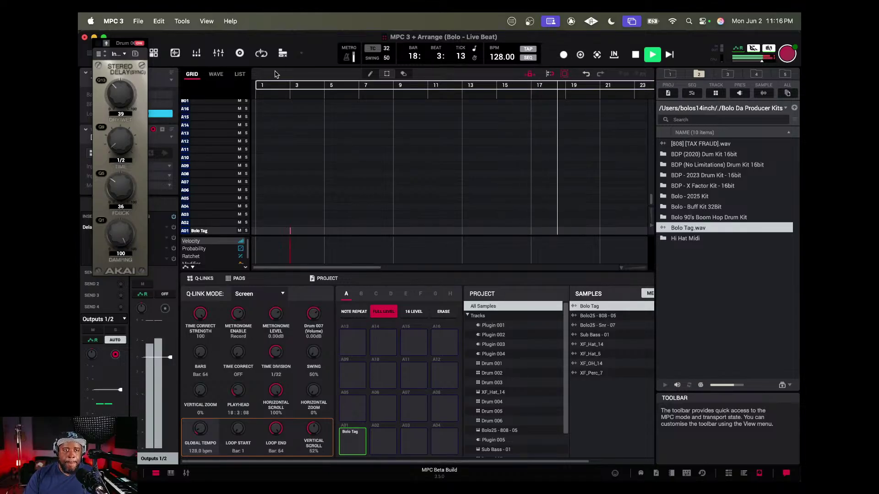
pyautogui.click(138, 21)
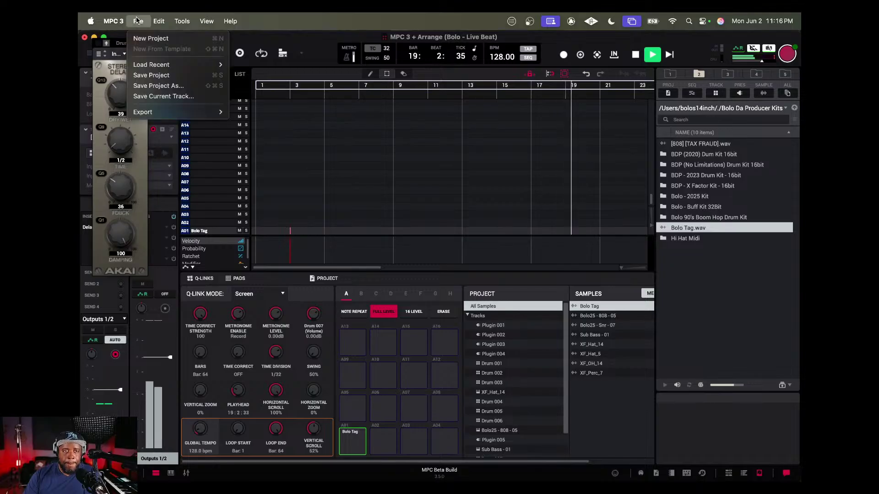
pyautogui.click(149, 76)
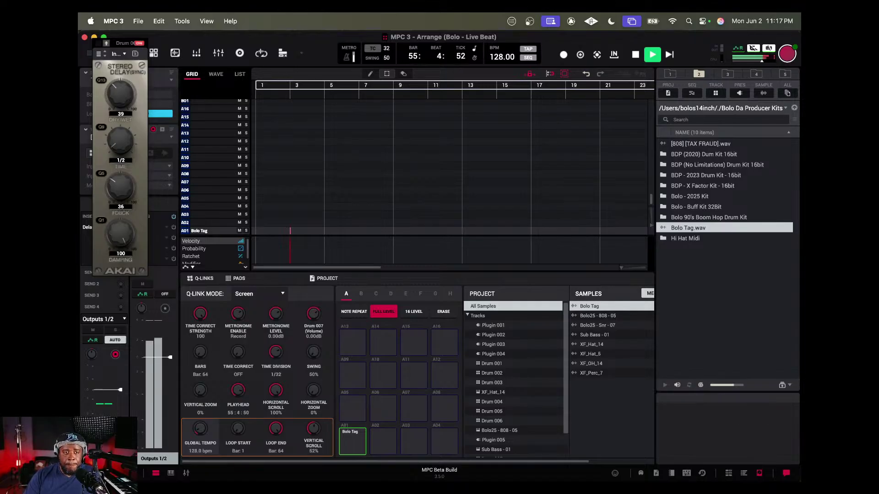
# Close the delay effect window and lower the Plugin 005 track's volume to -4.33 dB.
pyautogui.click(98, 44)
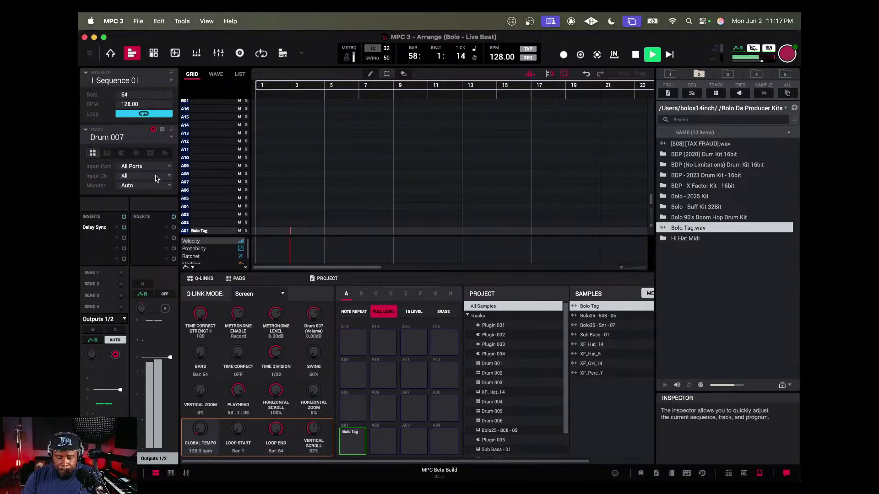
pyautogui.press('Down')
pyautogui.press('Down')
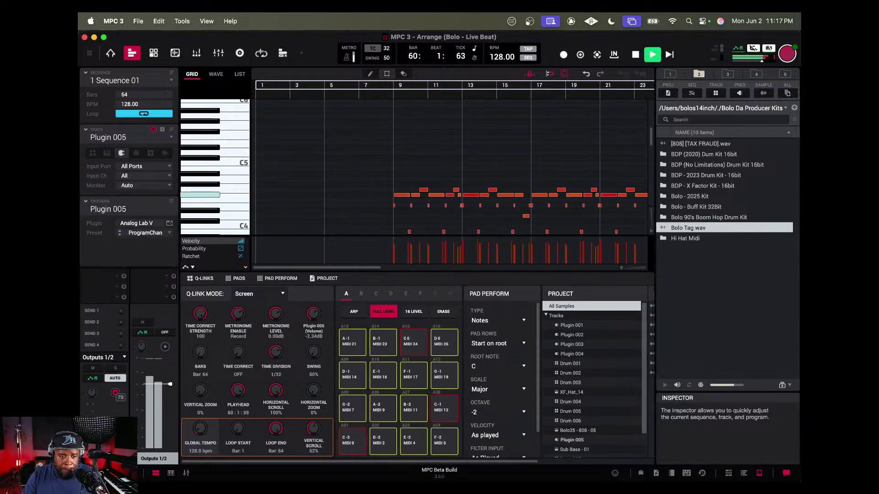
pyautogui.scroll(-3, 115, 393)
pyautogui.scroll(1, 115, 393)
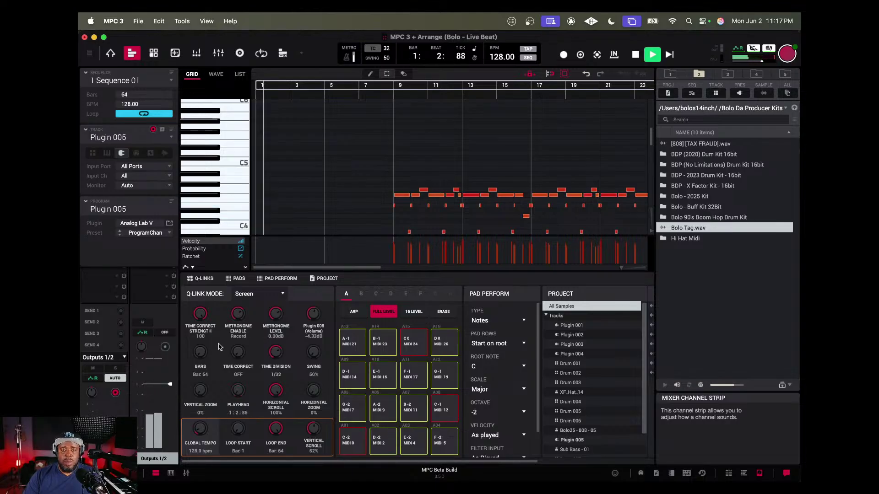
# Stop playback and copy bars 25 to 64 of Sequence 01 once after bar 64 in replace mode.
pyautogui.click(634, 55)
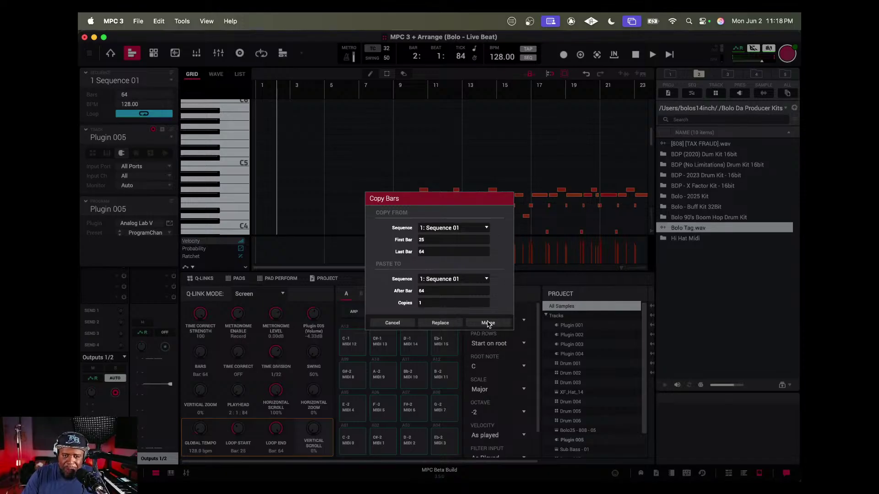
pyautogui.click(440, 324)
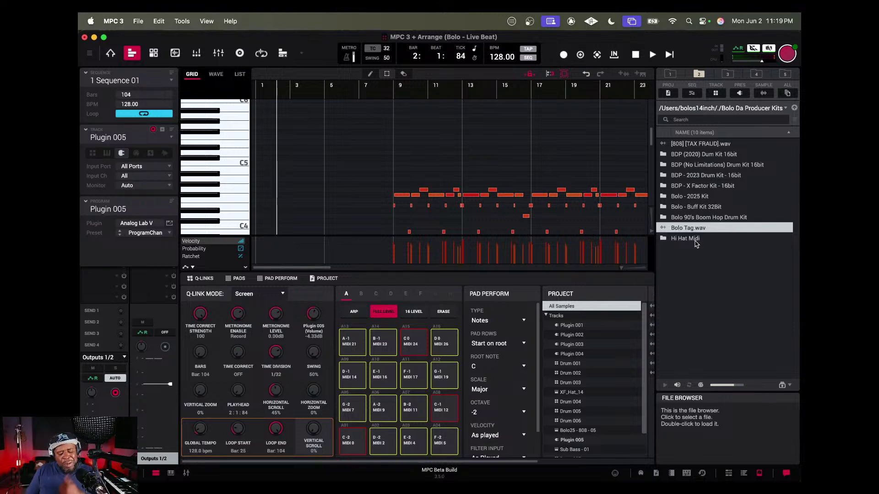
pyautogui.press('Escape')
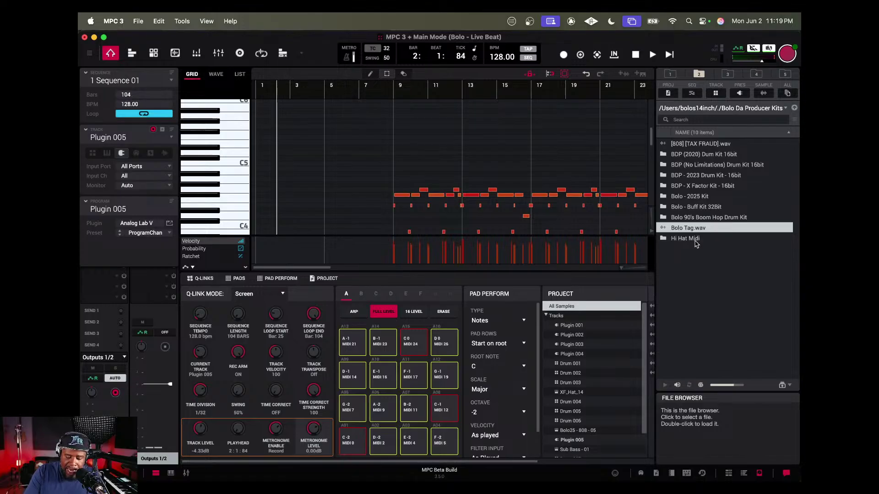
# Add a new plugin track and open its chooser for the instrument plugin.
pyautogui.press('Down')
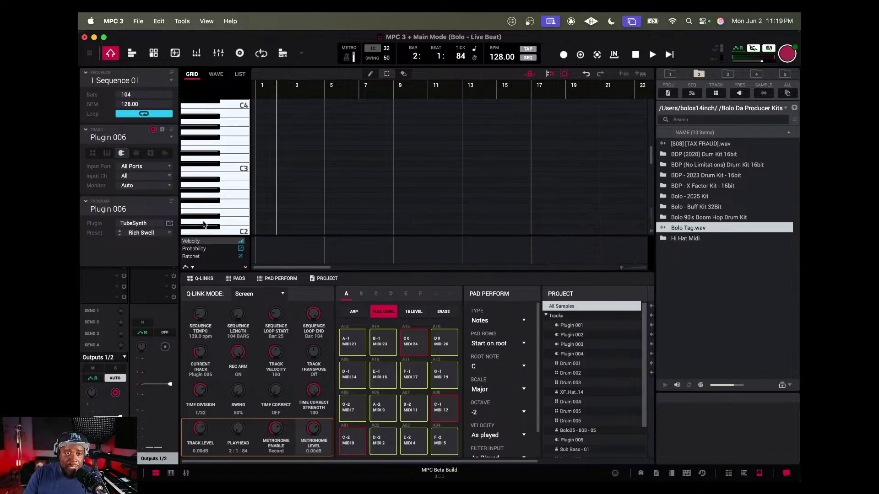
pyautogui.click(151, 224)
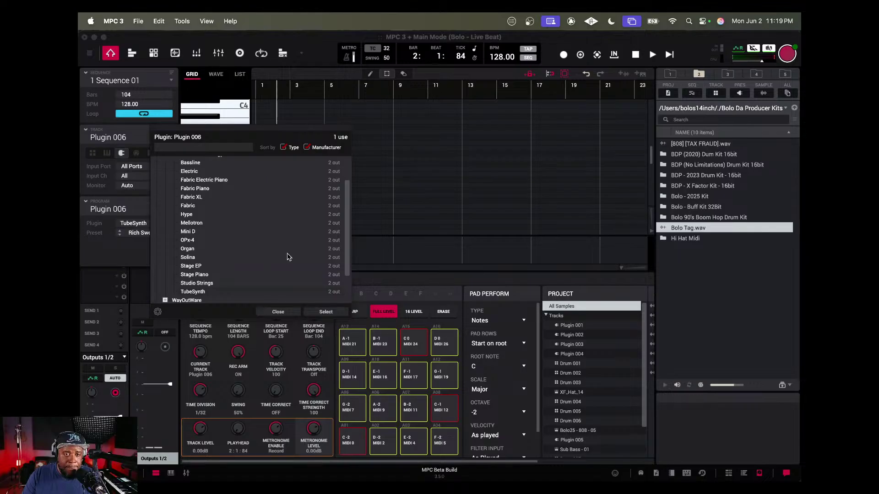
pyautogui.moveTo(349, 234); pyautogui.dragTo(347, 263)
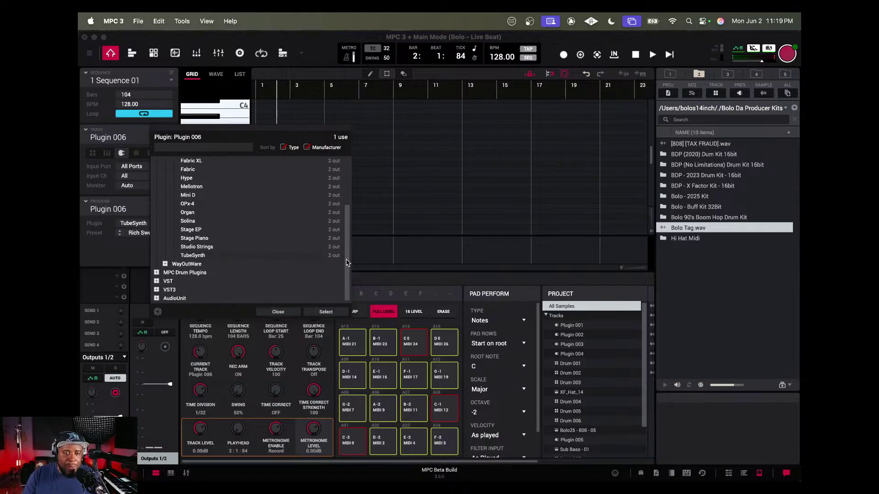
# Browse the VST3 and AudioUnit manufacturers in the plugin chooser for a suitable instrument.
pyautogui.click(157, 289)
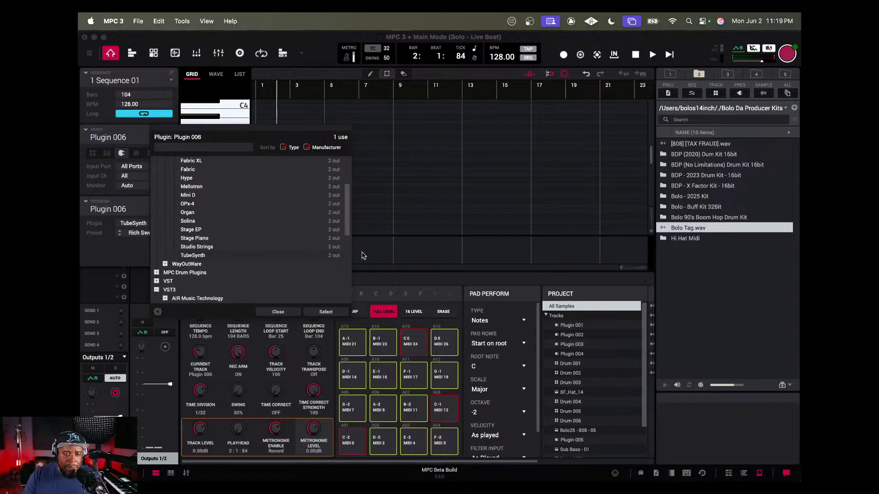
pyautogui.moveTo(349, 224); pyautogui.dragTo(355, 291)
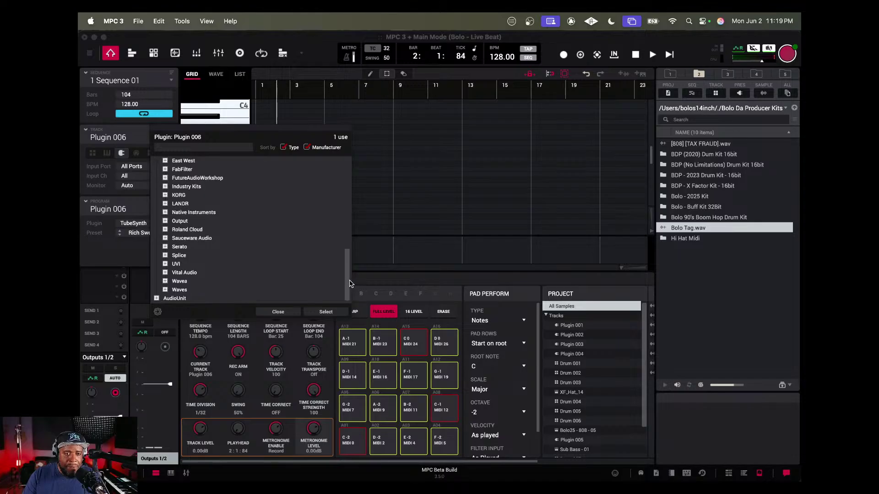
pyautogui.scroll(1, 349, 280)
pyautogui.scroll(4, 350, 275)
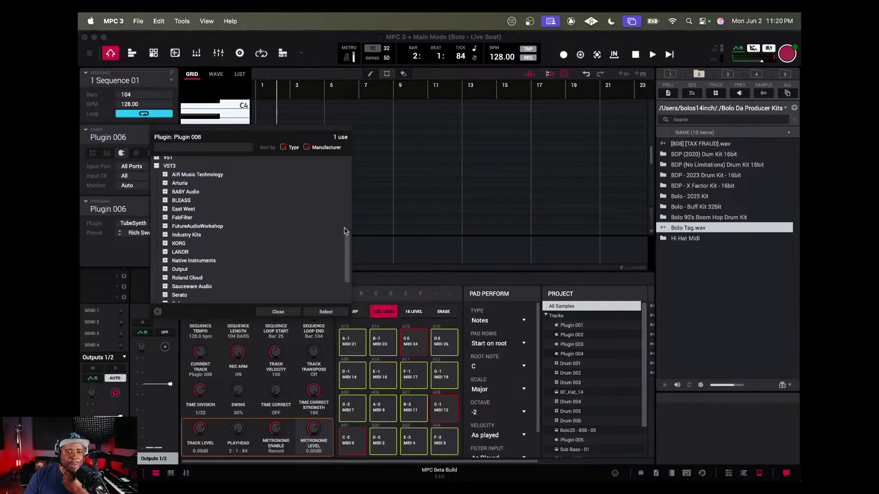
pyautogui.scroll(1, 347, 230)
pyautogui.scroll(2, 343, 225)
pyautogui.click(157, 198)
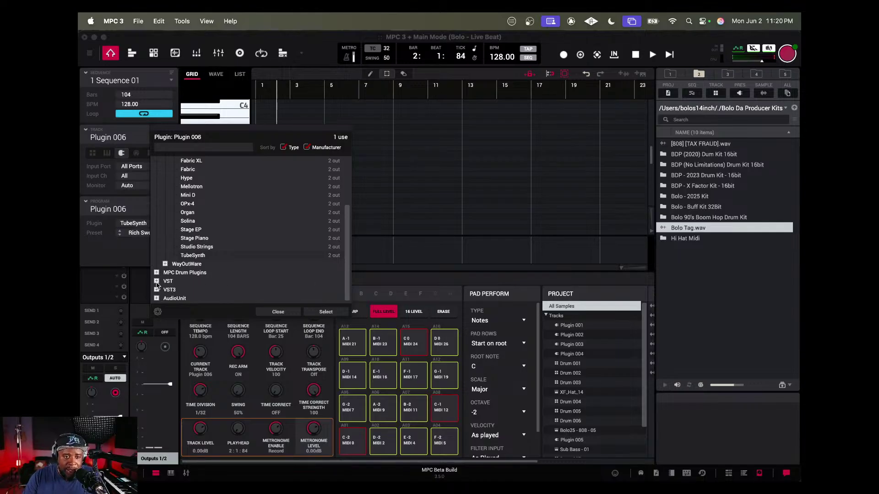
pyautogui.click(156, 299)
pyautogui.moveTo(347, 209); pyautogui.dragTo(341, 237)
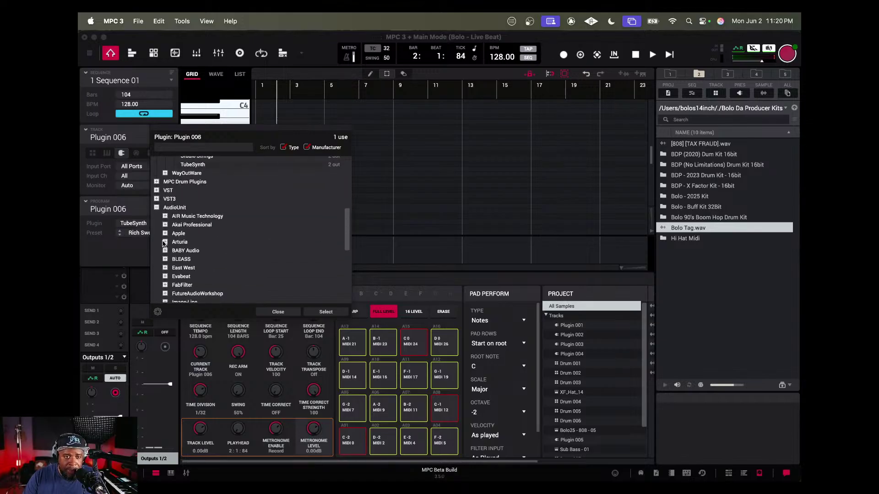
pyautogui.click(156, 208)
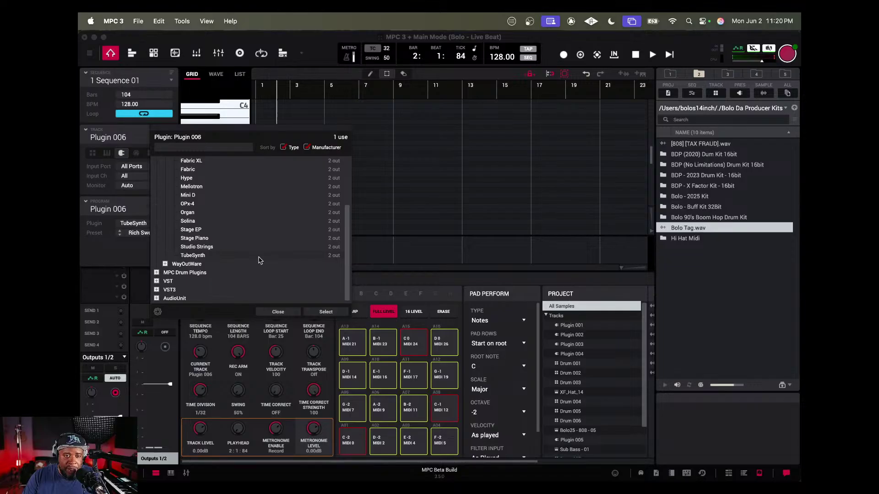
# Load the Xpand!2_x64 AudioUnit by AIR Music Technology on the Plugin 006 track.
pyautogui.click(159, 299)
pyautogui.moveTo(347, 209); pyautogui.dragTo(348, 247)
pyautogui.click(165, 186)
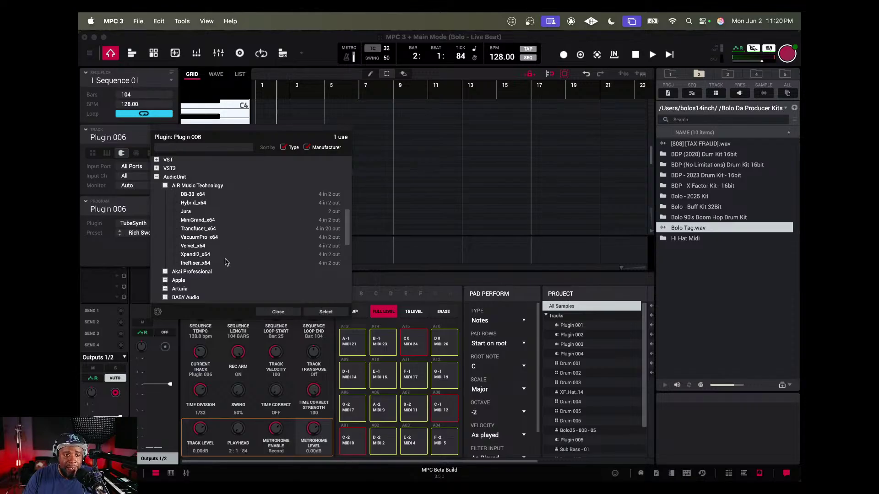
pyautogui.doubleClick(195, 255)
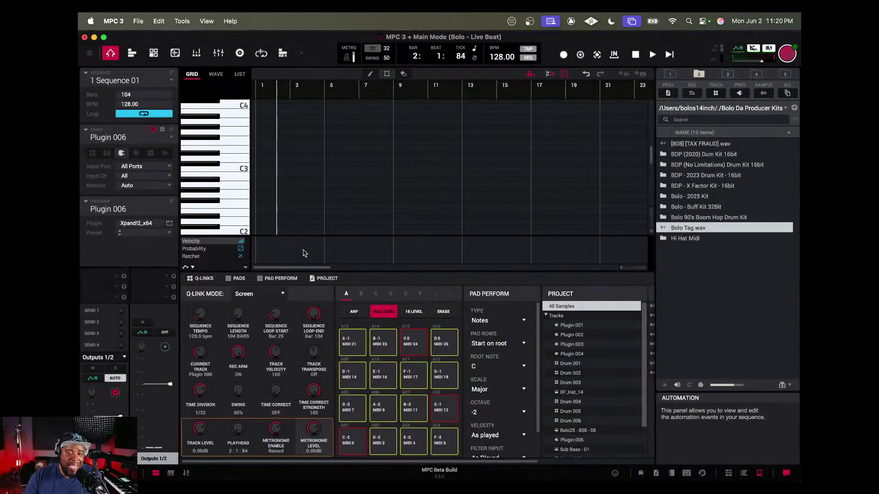
# Save the project.
pyautogui.click(138, 21)
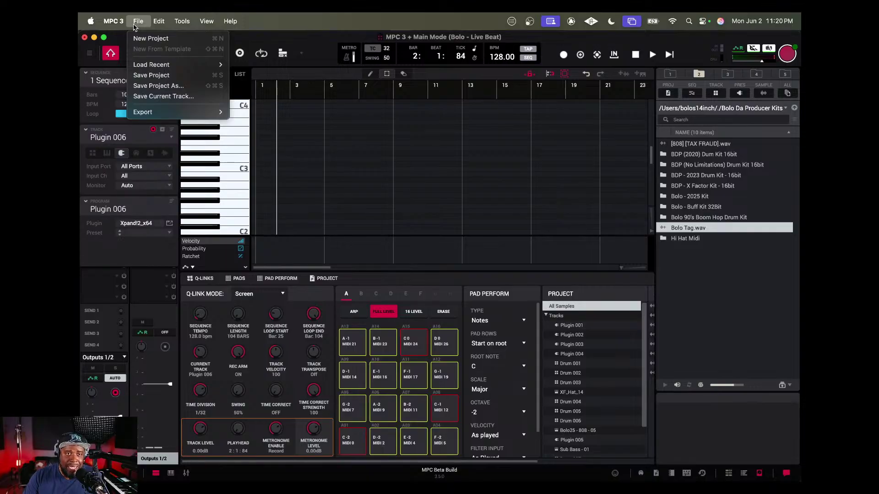
pyautogui.moveTo(119, 24)
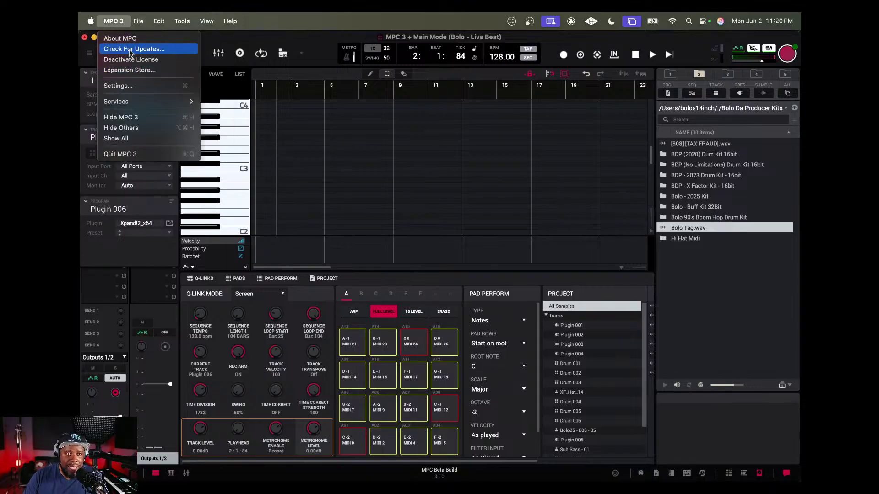
pyautogui.click(151, 75)
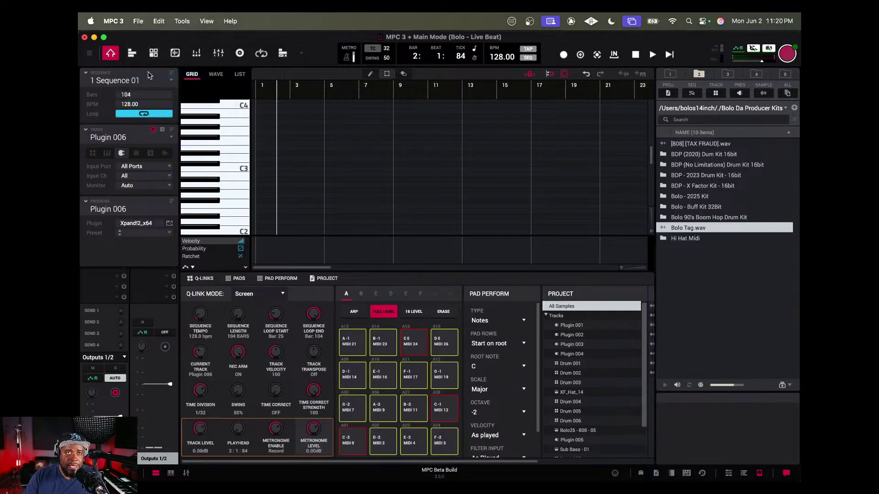
# Check the audio device preferences, including the sample rate and buffer size, and close them without changes.
pyautogui.click(120, 21)
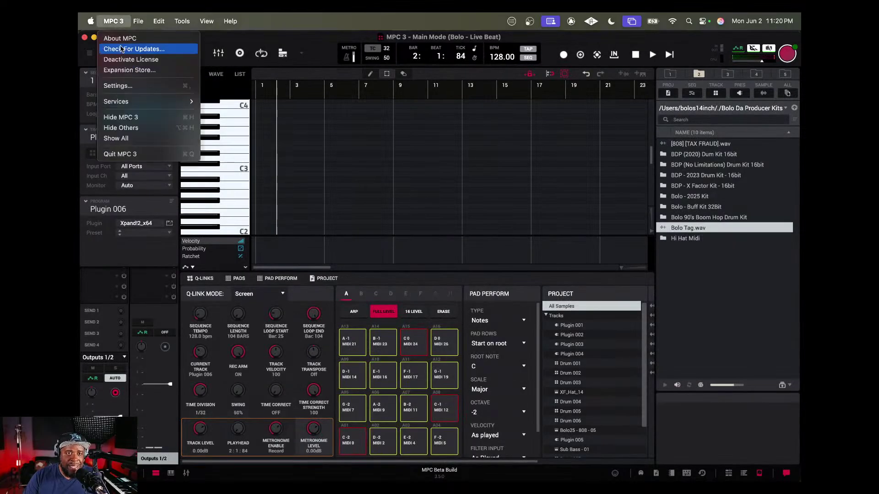
pyautogui.click(128, 86)
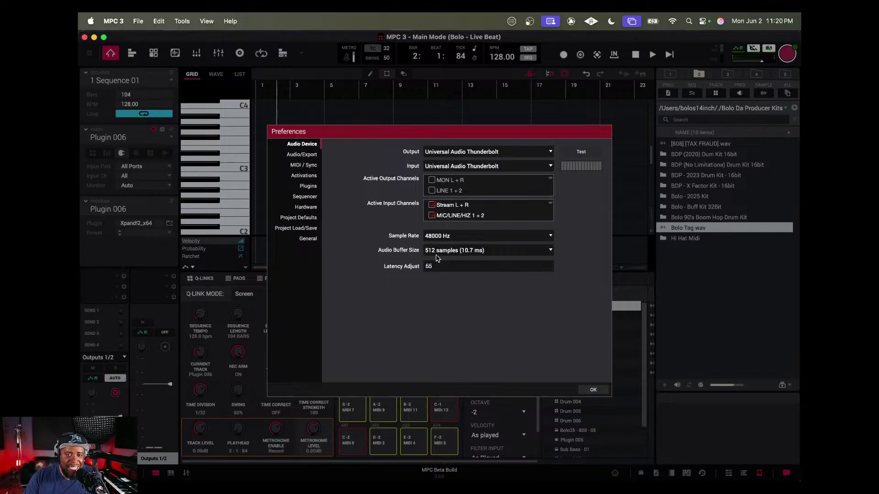
pyautogui.click(594, 390)
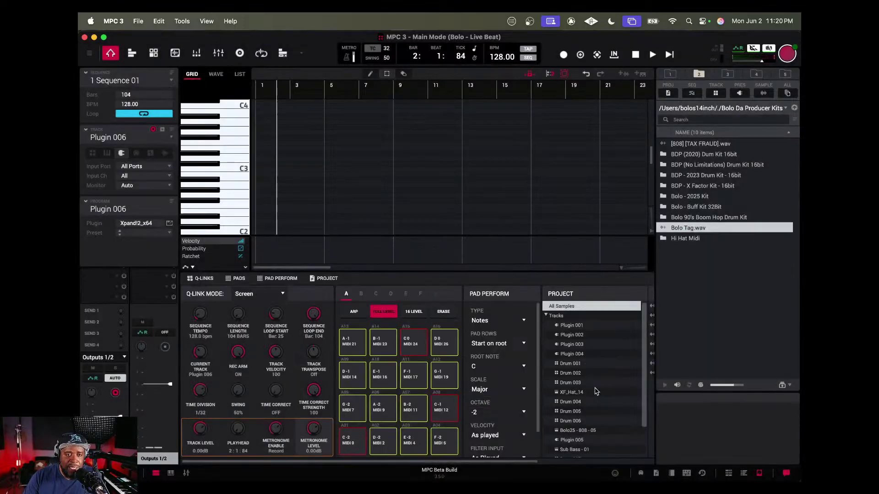
# Show the Xpand!2 interface and load the 33 Turbular preset from the Bells category.
pyautogui.click(169, 223)
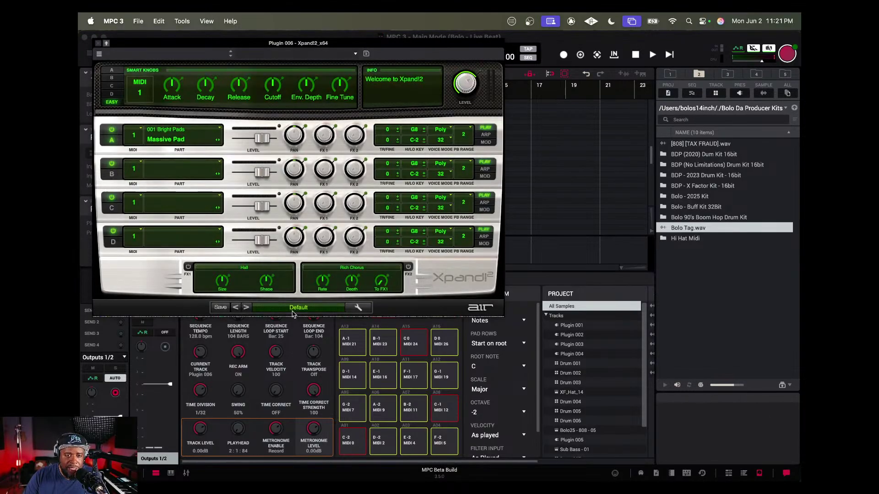
pyautogui.click(293, 308)
pyautogui.moveTo(299, 379)
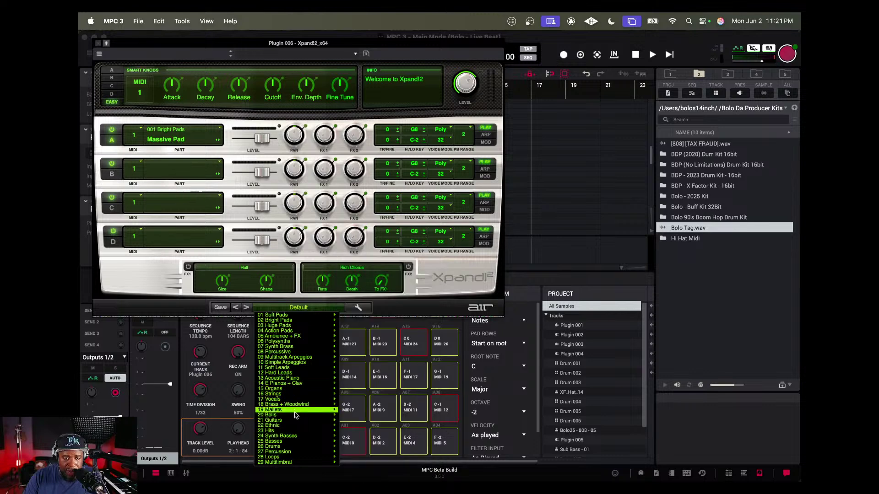
pyautogui.moveTo(296, 416)
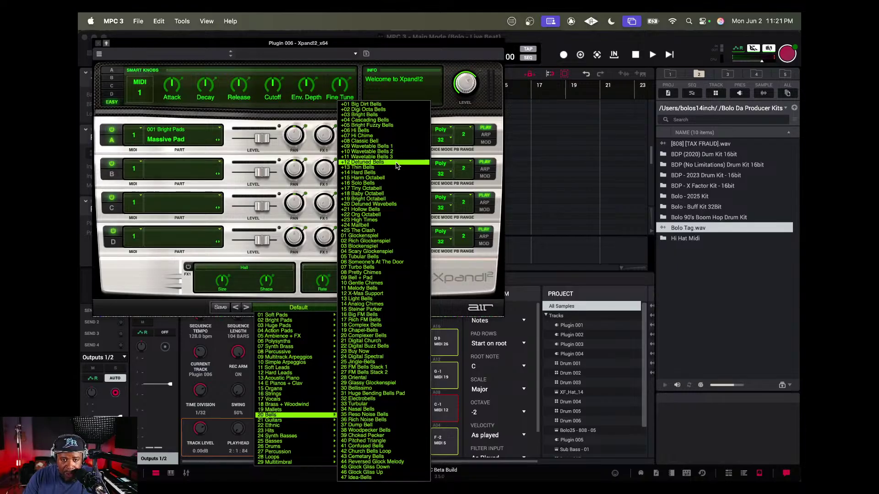
pyautogui.click(384, 405)
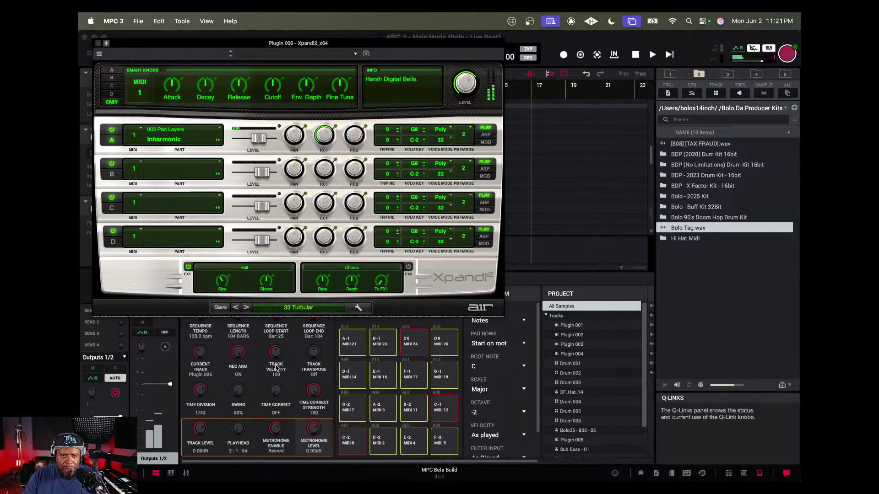
# Audition the bell presets that follow 33 Turbular, up to 36 Rich Noise Bells.
pyautogui.click(246, 308)
pyautogui.click(247, 308)
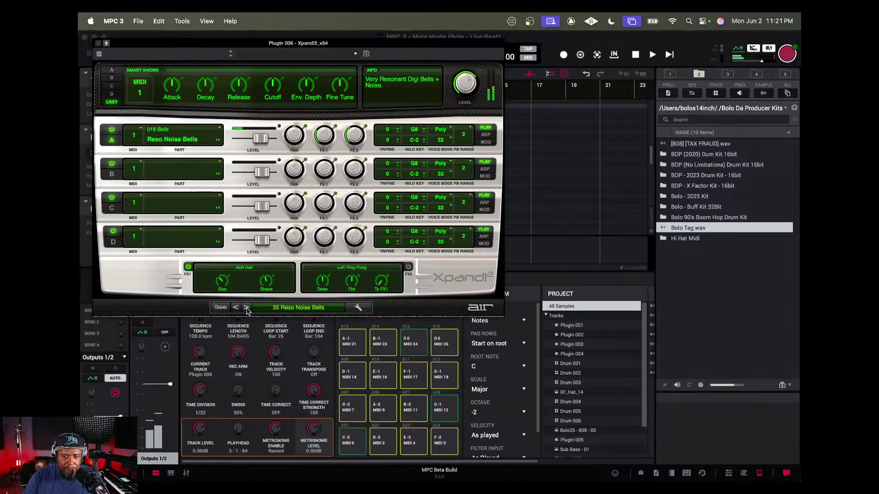
pyautogui.click(246, 307)
# Load the 05 Tubular Bells preset in Xpand!2 and close the plugin window.
pyautogui.click(295, 309)
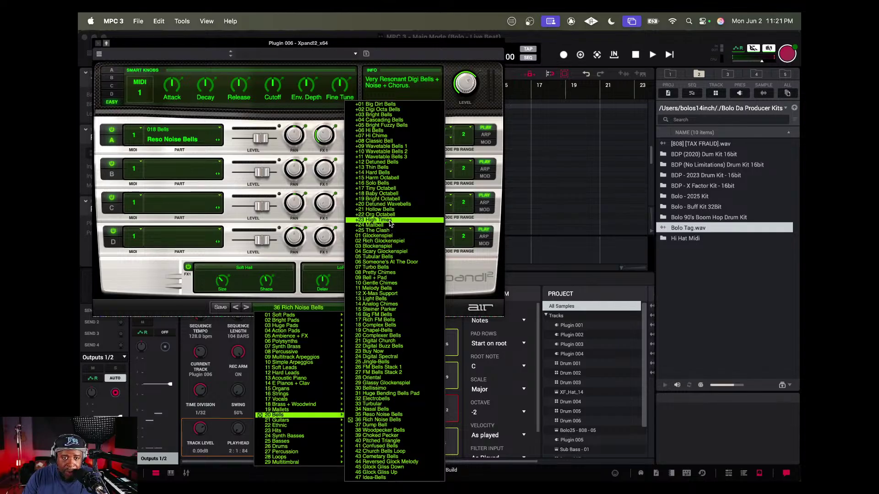
pyautogui.click(388, 258)
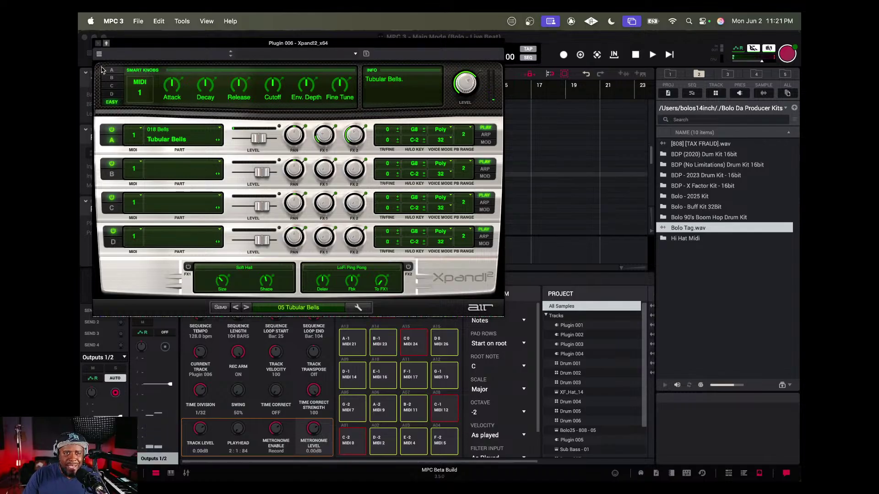
pyautogui.click(98, 44)
# Play the sequence, raise the Plugin 006 track level to +2.75 dB, and stop playback.
pyautogui.press('space')
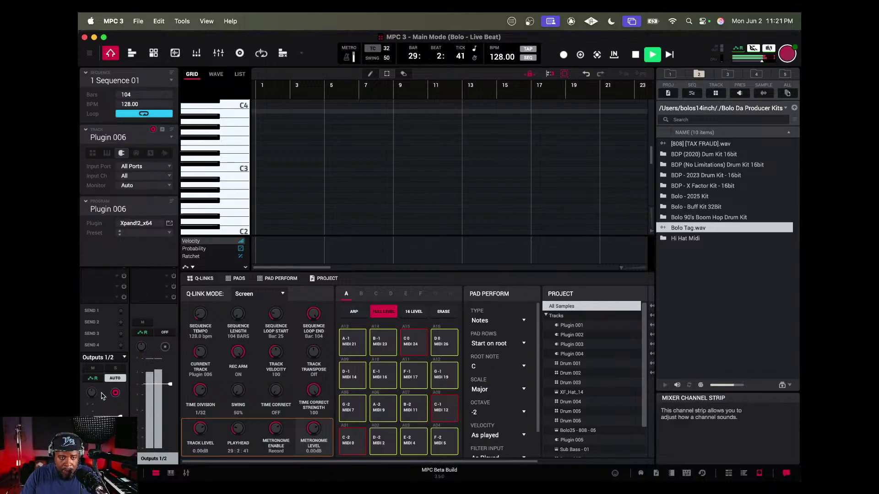
pyautogui.moveTo(105, 417); pyautogui.dragTo(103, 414)
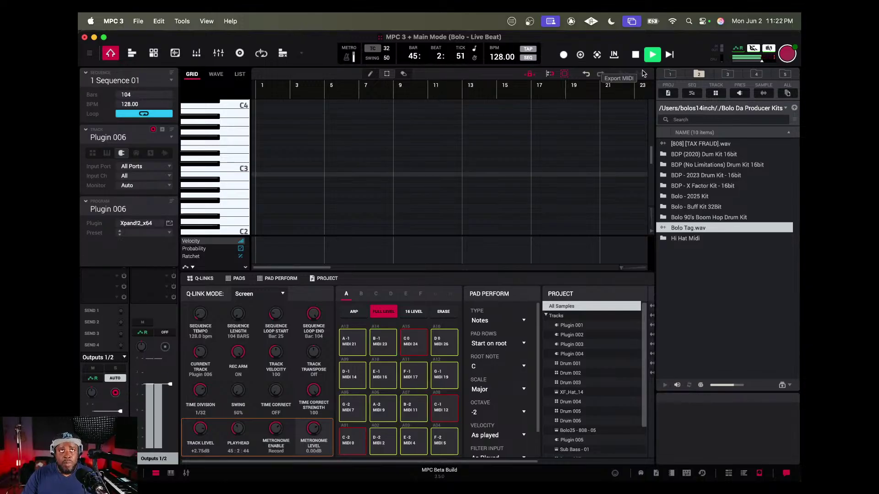
pyautogui.click(635, 55)
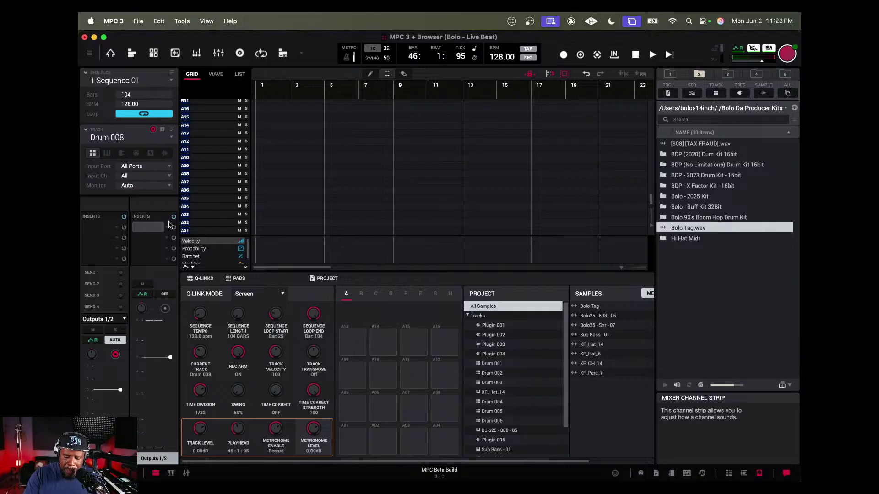
# Open the Percs folder of the Bolo - Buff Kit 32Bit for the Drum 008 track.
pyautogui.press('Up')
pyautogui.press('Up')
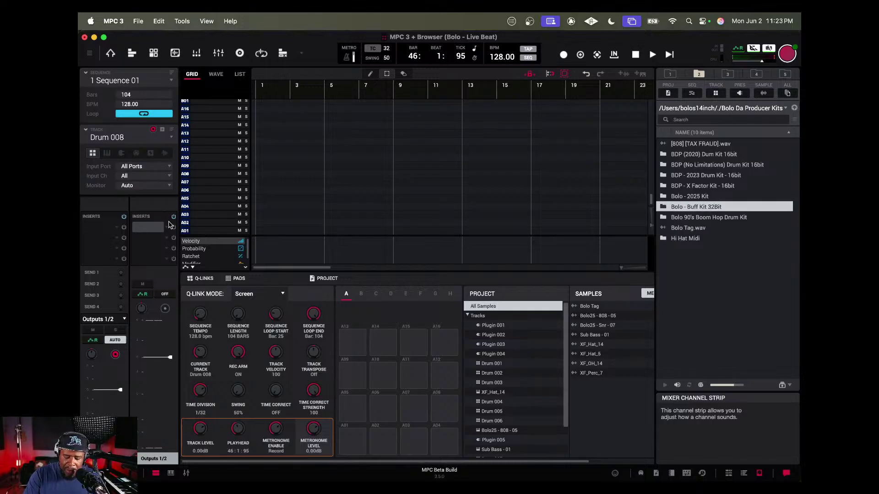
pyautogui.press('Return')
pyautogui.press('Down')
pyautogui.press('Down')
pyautogui.press('Down')
pyautogui.press('Down')
pyautogui.press('Down')
pyautogui.press('Down')
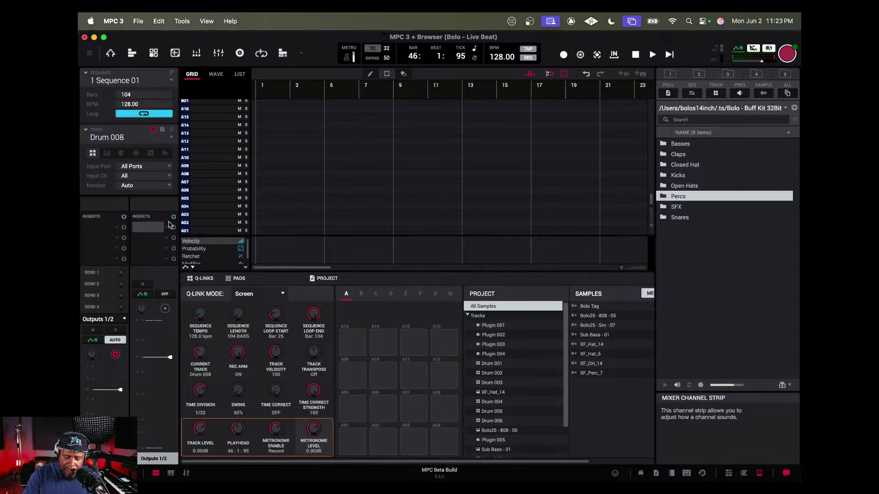
pyautogui.press('Return')
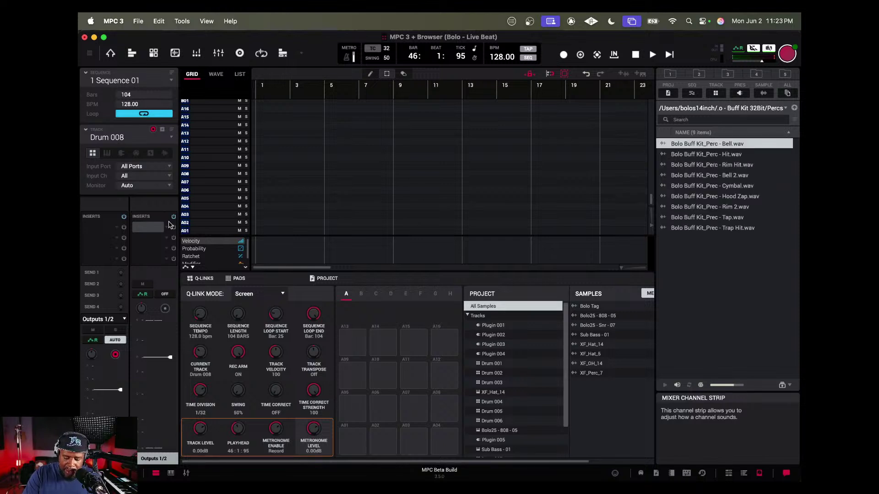
# Audition the percussion samples in the Percs folder from Bell.wav to Hood Zap.wav and return to Bell.wav.
pyautogui.press('Down')
pyautogui.press('Down')
pyautogui.press('Down')
pyautogui.press('Down')
pyautogui.press('Down')
pyautogui.press('Up')
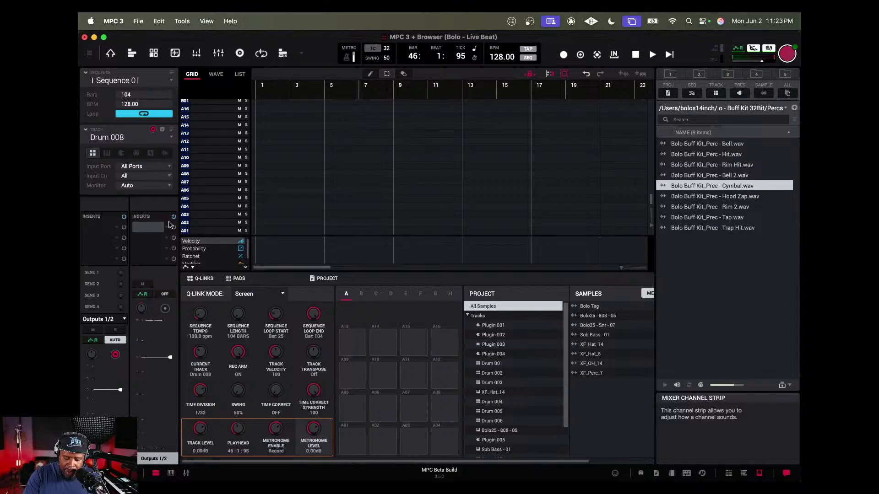
pyautogui.press('Up')
pyautogui.press('Up')
pyautogui.press('Up')
pyautogui.press('Up')
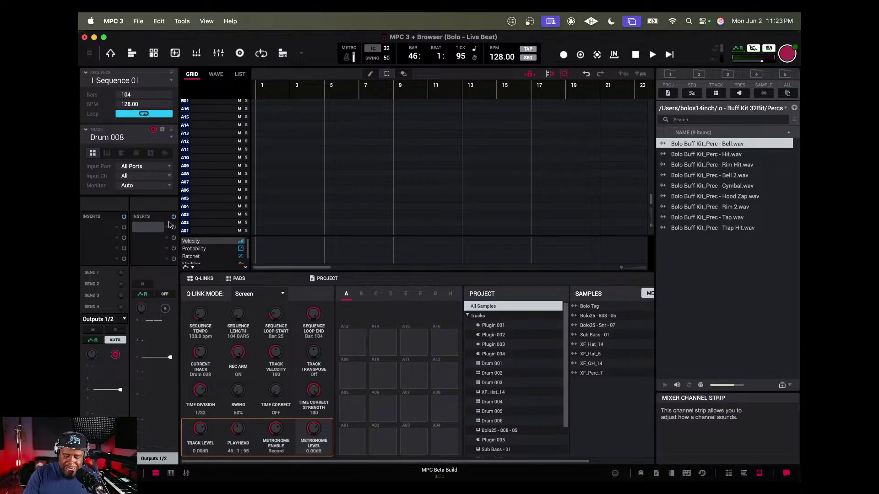
# Load Bolo Buff Kit_Perc - Bell.wav onto pad A01 and set it up as a keygroup track in Track Edit.
pyautogui.press('Return')
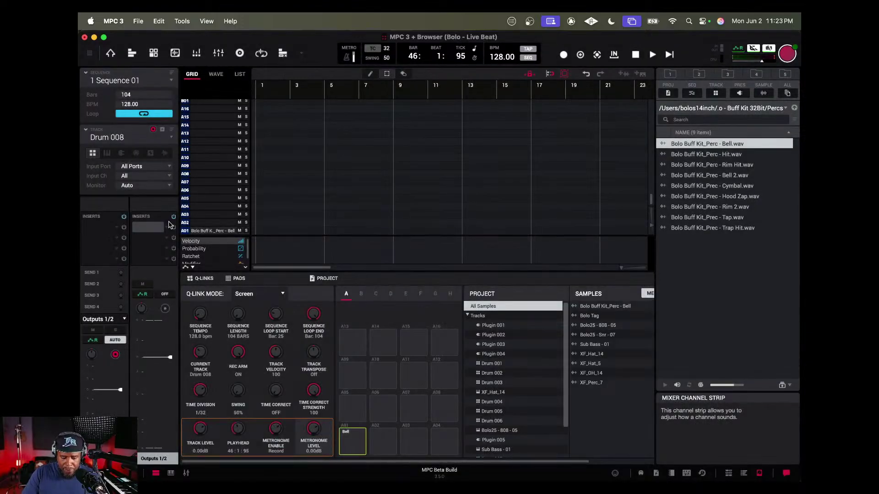
pyautogui.press('Escape')
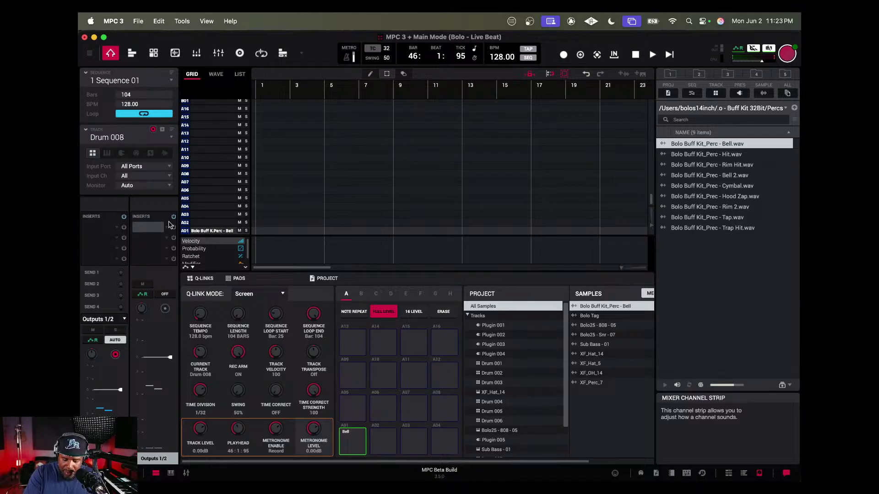
pyautogui.hotkey('ctrl', 'e')
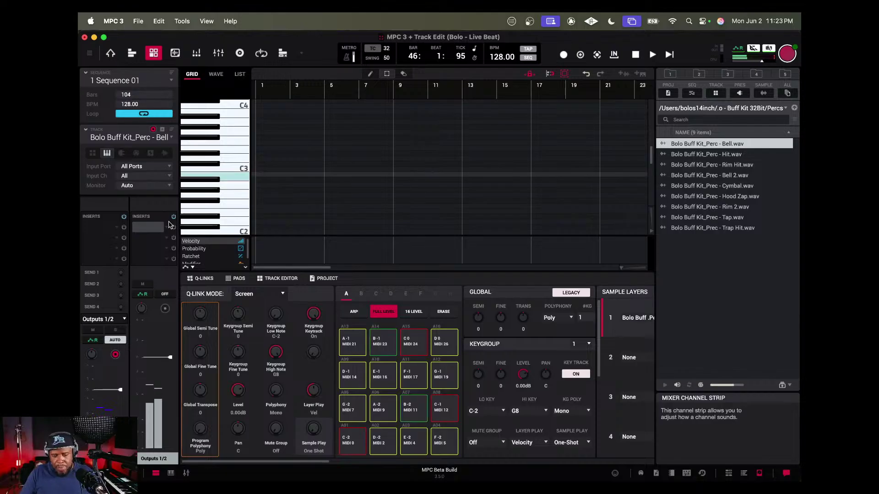
# Play and stop the sequence, and load ValhallaVintageVerb from the VST3 Valhalla DSP group into the bell track's first insert.
pyautogui.press('space')
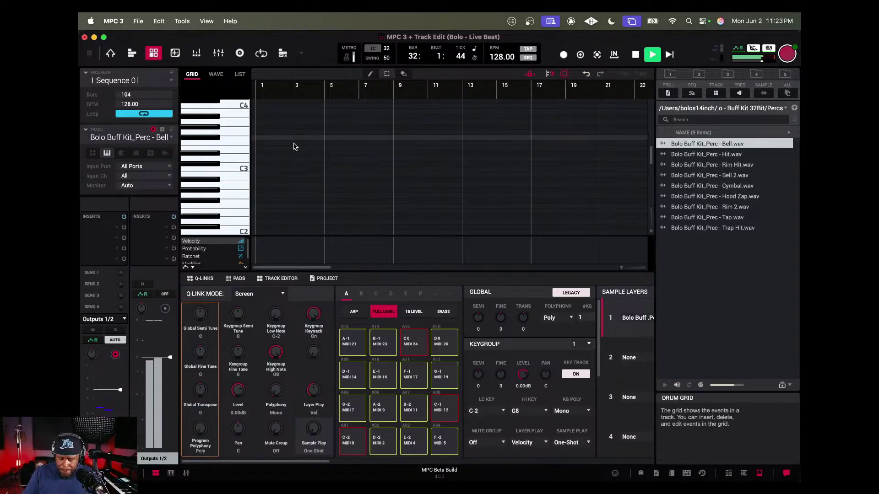
pyautogui.press('space')
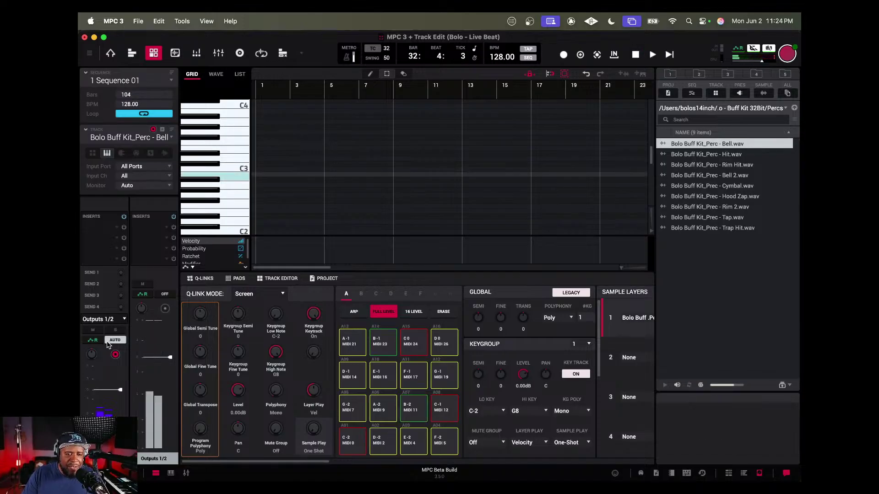
pyautogui.doubleClick(117, 228)
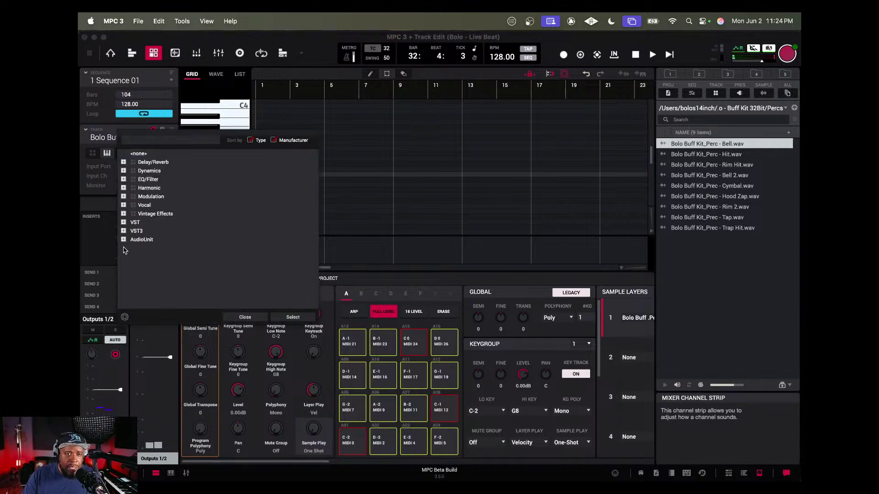
pyautogui.click(124, 232)
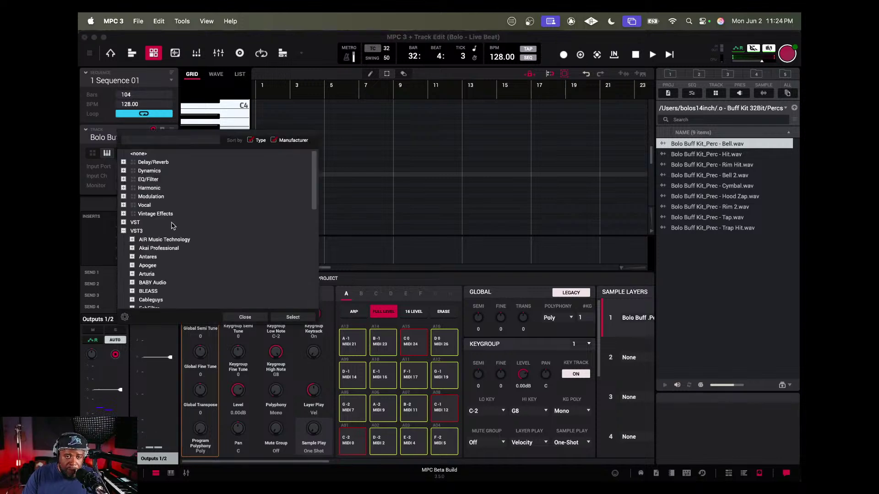
pyautogui.scroll(-10, 310, 257)
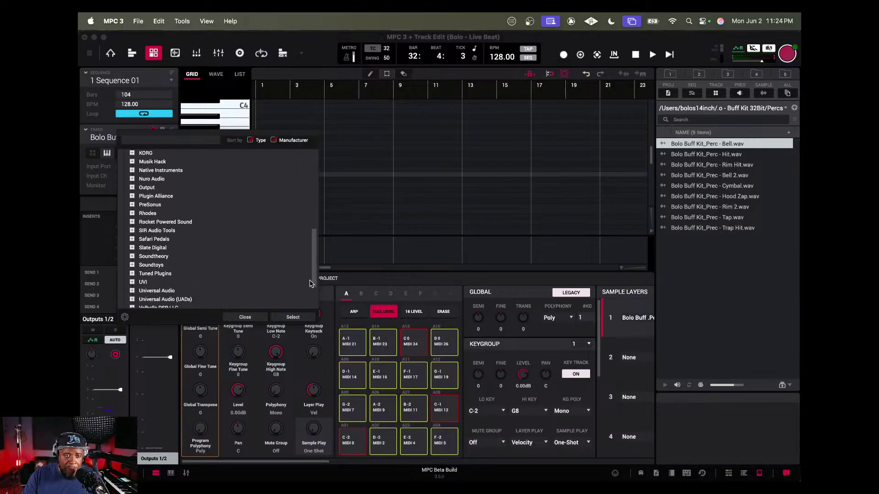
pyautogui.scroll(-4, 310, 289)
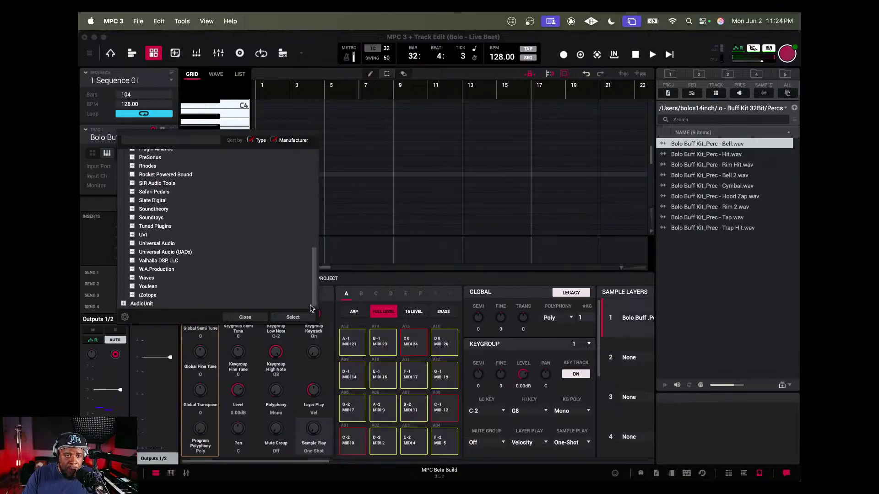
pyautogui.click(133, 261)
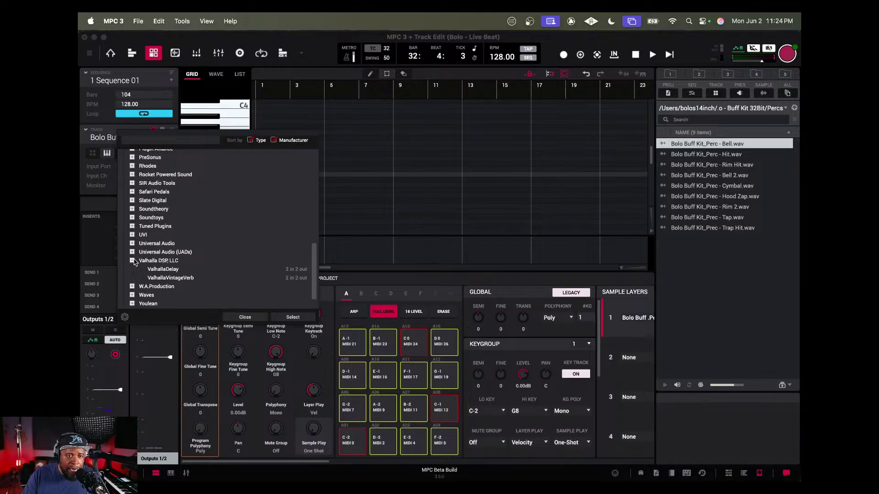
pyautogui.doubleClick(178, 278)
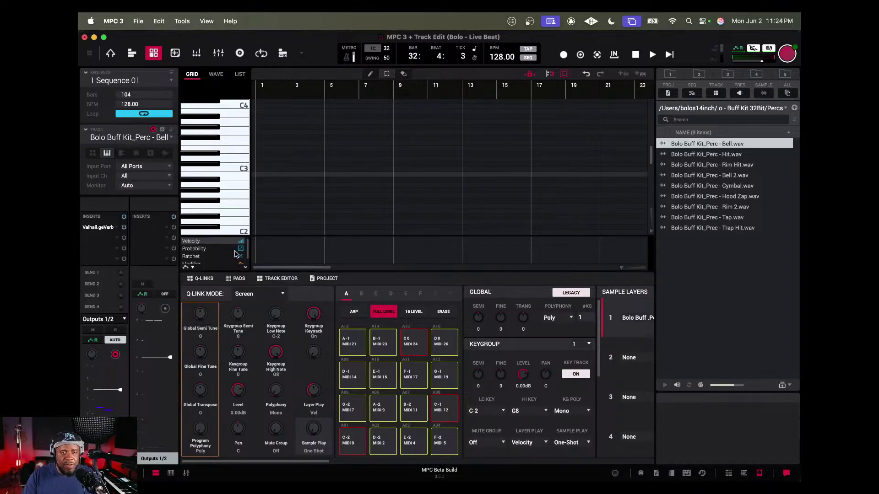
# Open the bell track's ValhallaVintageVerb, set its mode to Chamber, and reduce the mix to 19.0 %.
pyautogui.click(100, 228)
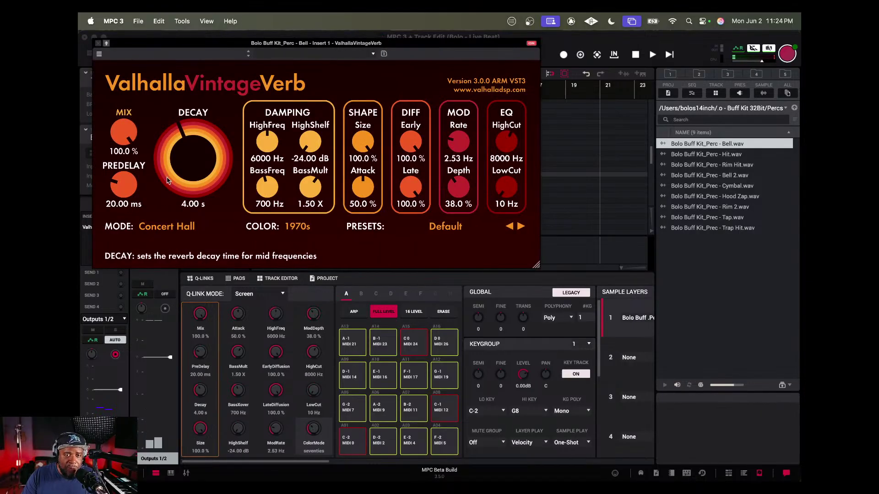
pyautogui.click(173, 227)
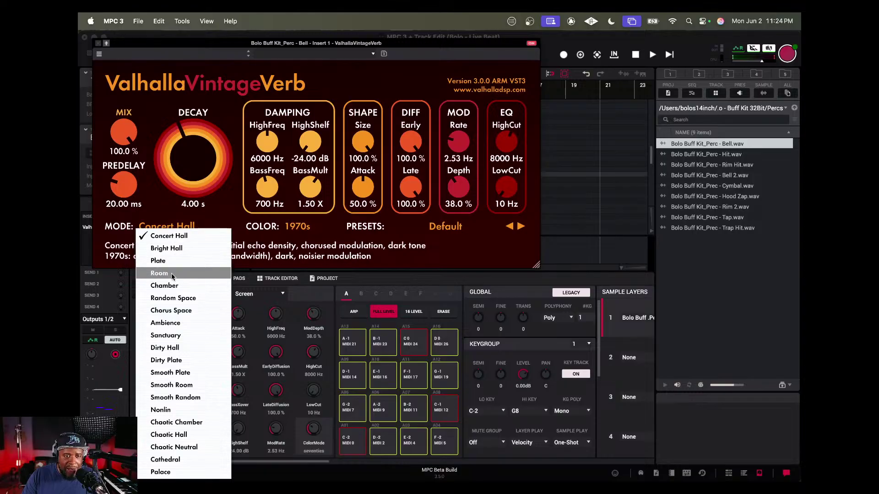
pyautogui.click(172, 285)
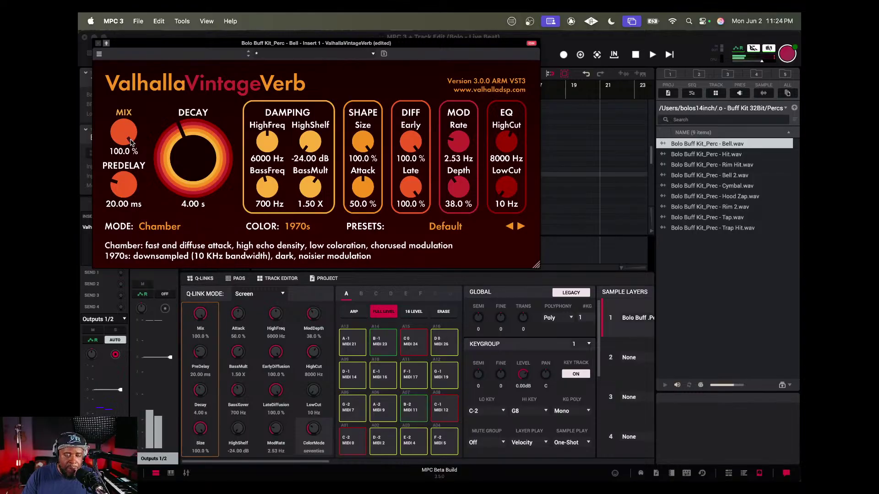
pyautogui.moveTo(132, 137); pyautogui.dragTo(138, 233)
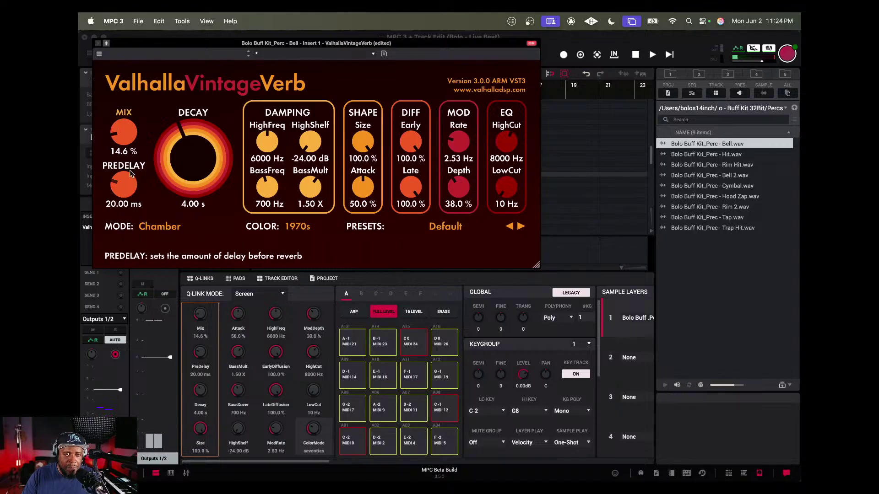
pyautogui.scroll(3, 116, 133)
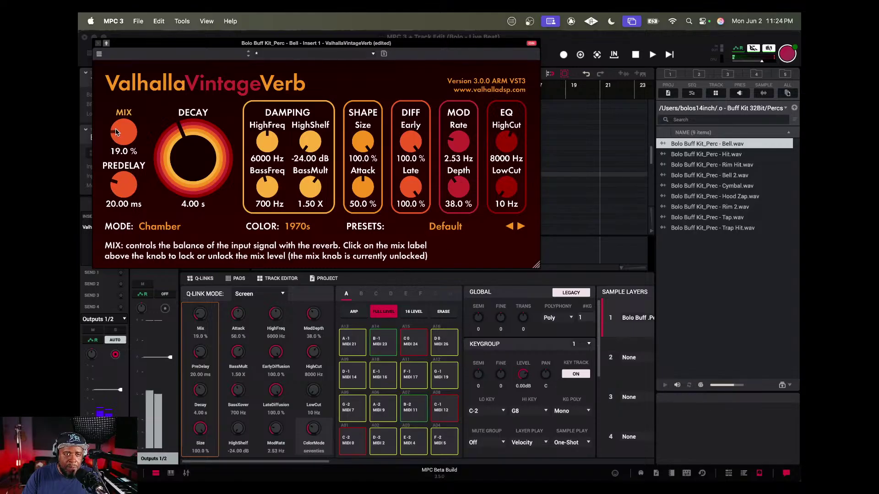
# Change the reverb mode to Dirty Hall, with the mix at 19.2 % and the decay at 5.72 s.
pyautogui.click(166, 227)
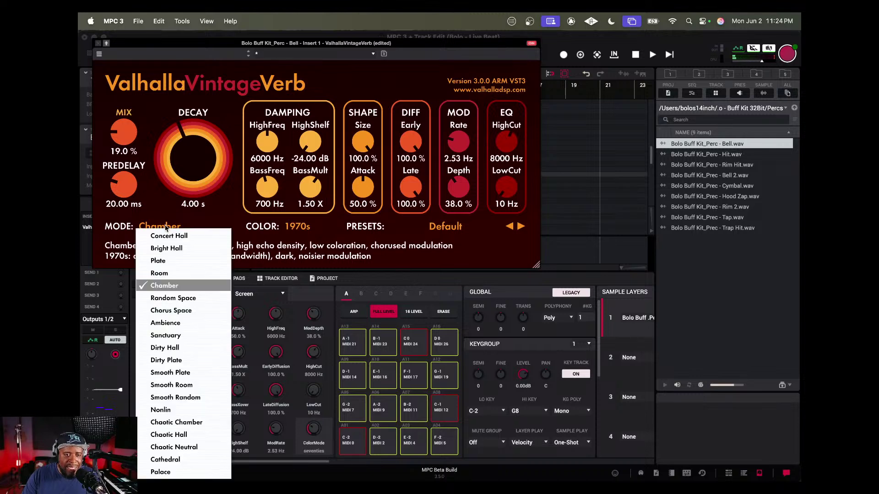
pyautogui.click(174, 349)
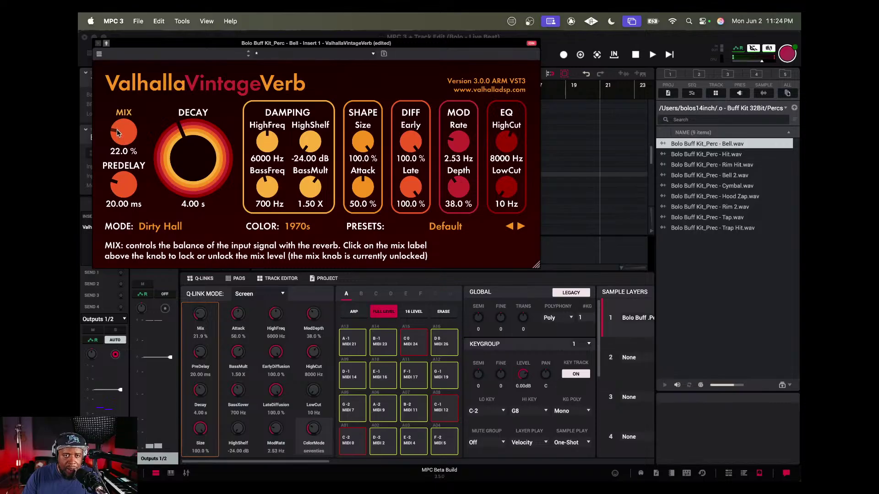
pyautogui.moveTo(202, 140); pyautogui.dragTo(201, 127)
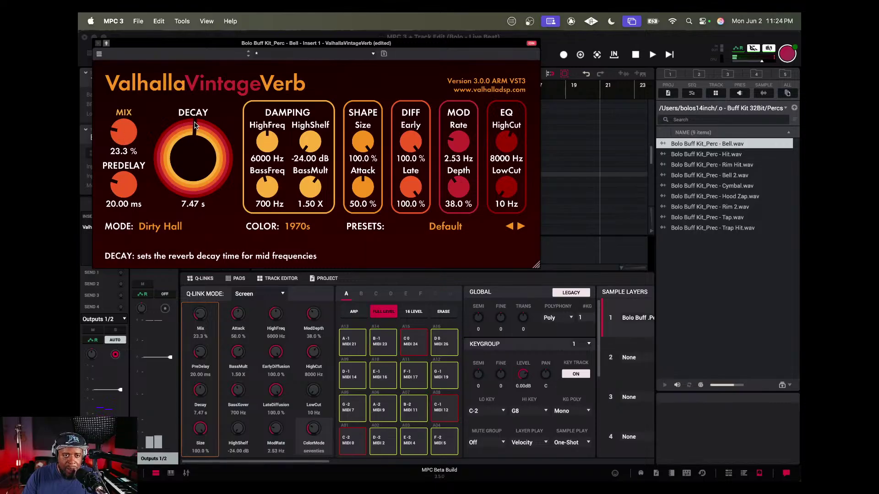
pyautogui.scroll(-3, 114, 133)
pyautogui.scroll(1, 113, 130)
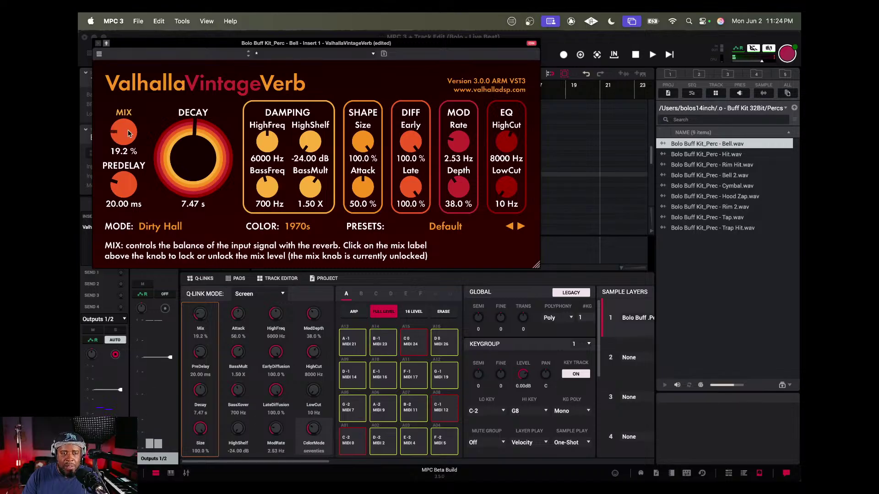
pyautogui.scroll(-5, 191, 139)
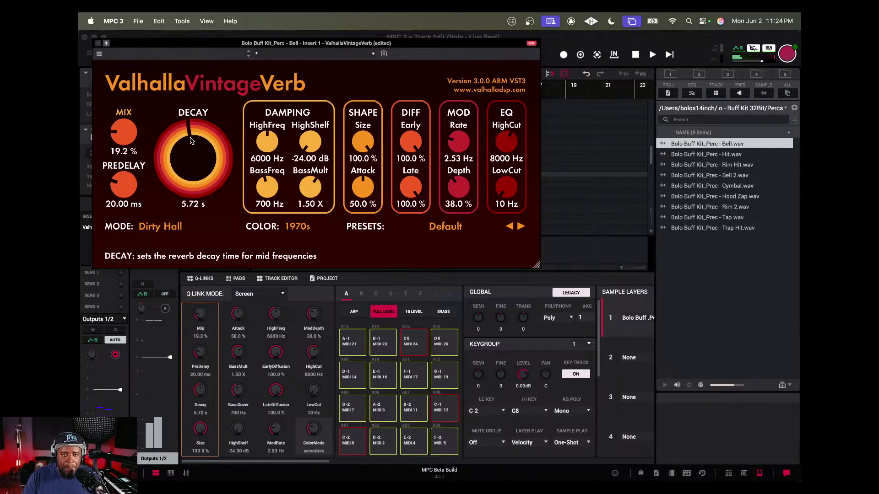
# Set the reverb color to 1980s, the mix to 16.3 % and the decay to 4.83 s, and close the plugin window.
pyautogui.click(298, 226)
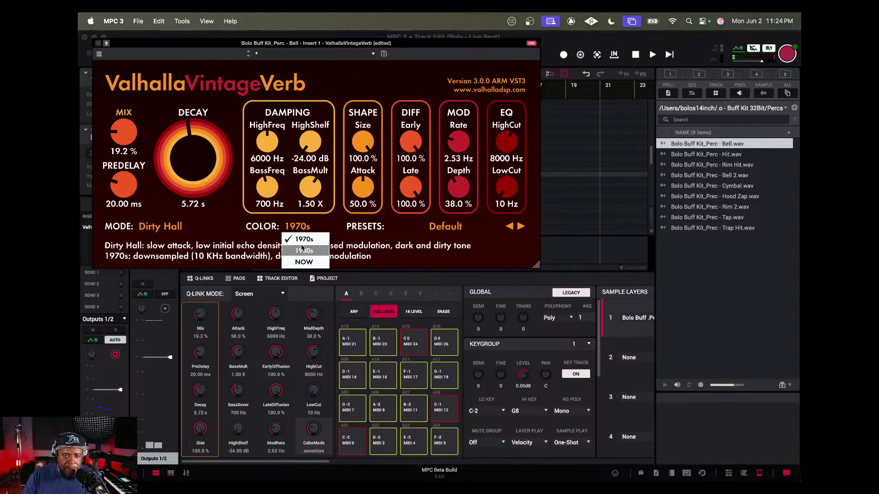
pyautogui.click(301, 249)
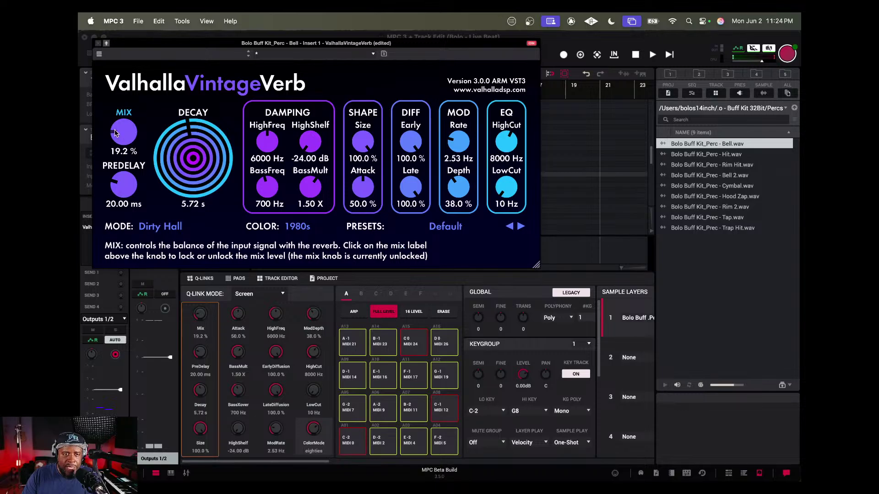
pyautogui.moveTo(115, 136); pyautogui.dragTo(116, 137)
pyautogui.moveTo(188, 135); pyautogui.dragTo(188, 139)
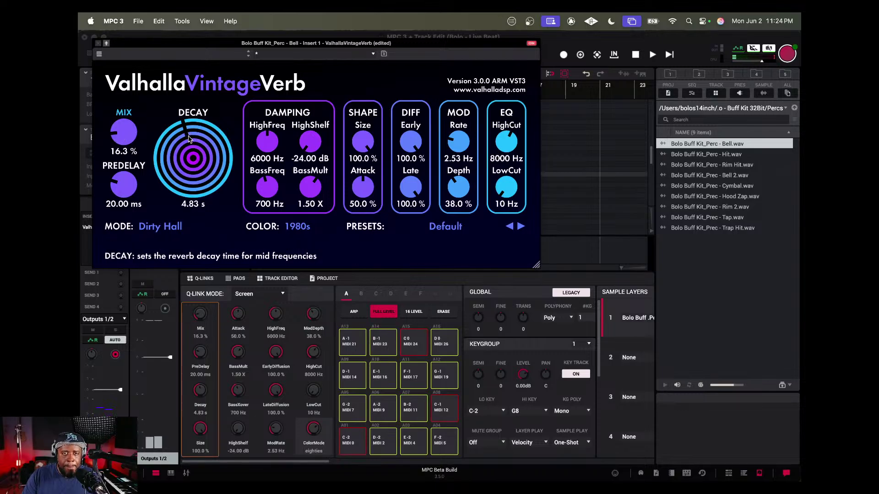
pyautogui.click(98, 43)
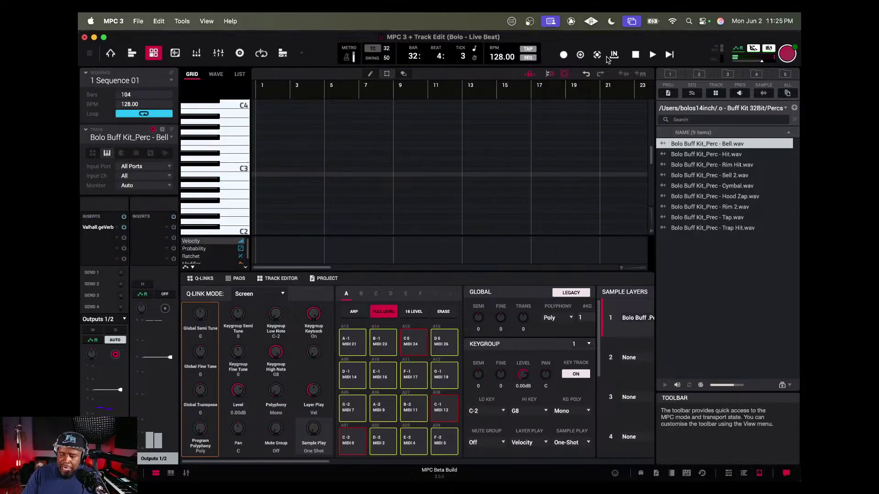
# Try recording the bell track, stop the take, and briefly run the sequence from bar 25.
pyautogui.press('space')
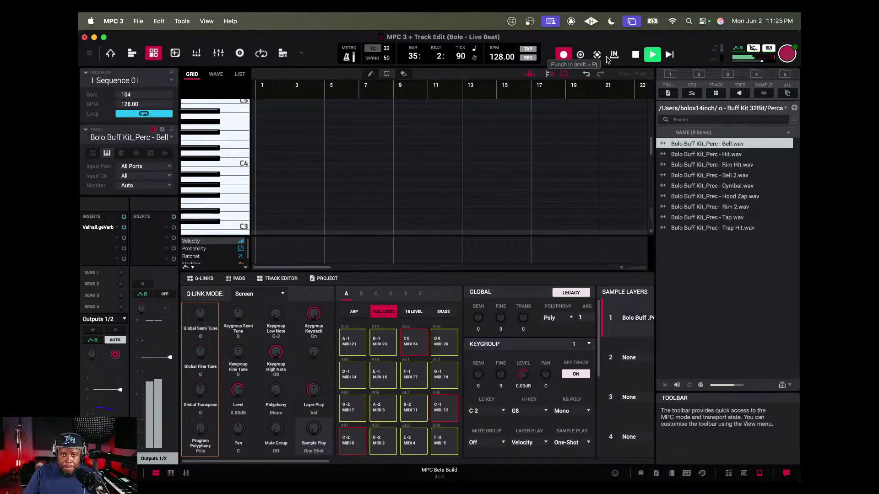
pyautogui.press('space')
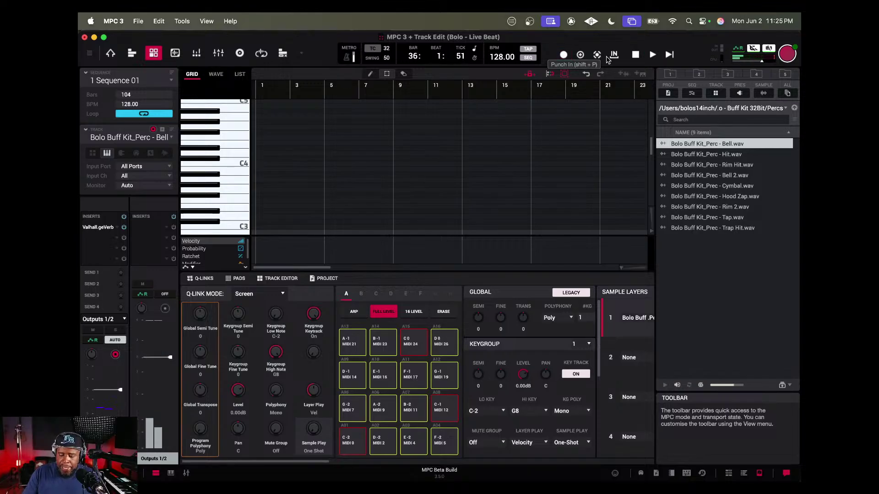
pyautogui.press('space')
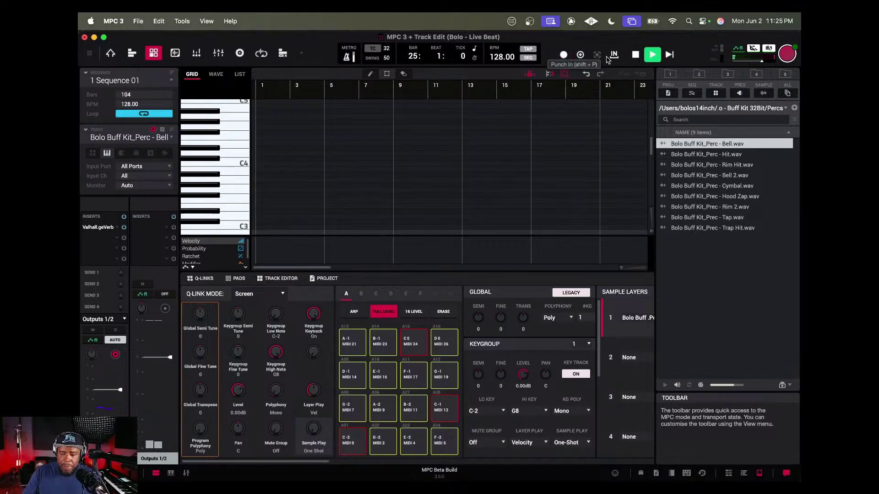
pyautogui.press('space')
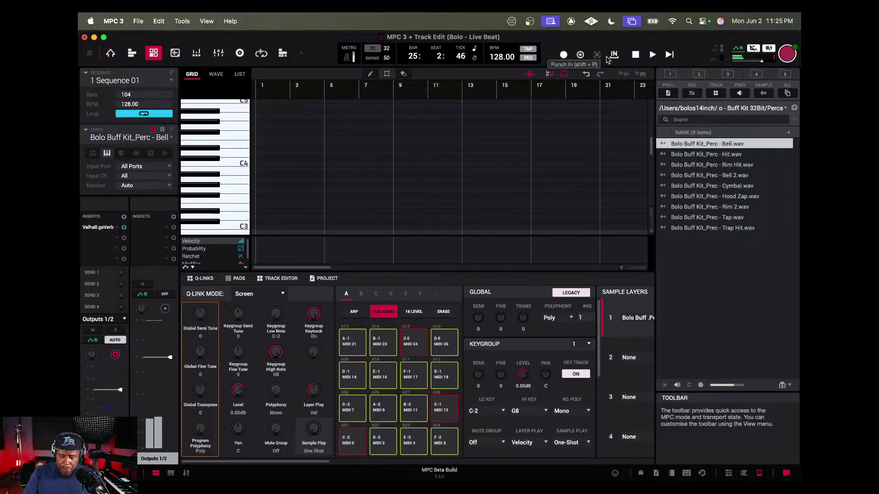
# Switch to the Arrange view, record a bell note at the start of bar 1, dismiss the dialog, and stop recording.
pyautogui.hotkey('shift', 'm')
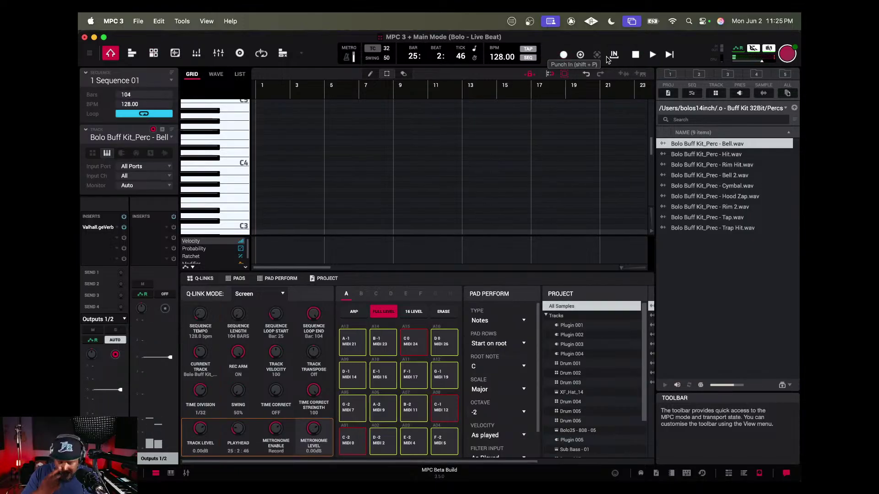
pyautogui.hotkey('shift', 'a')
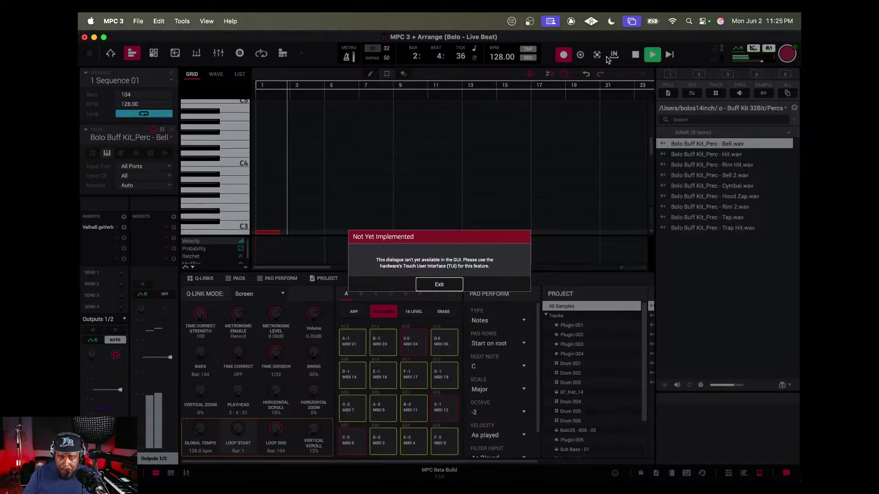
pyautogui.click(447, 284)
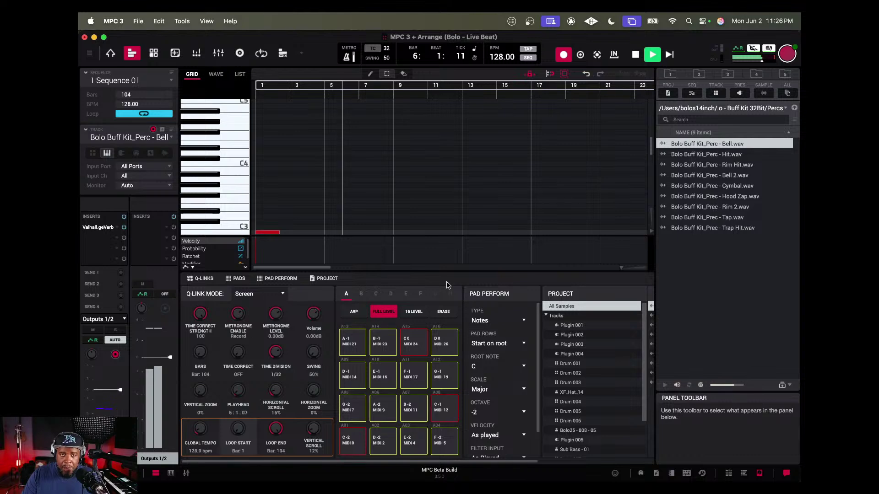
pyautogui.click(635, 55)
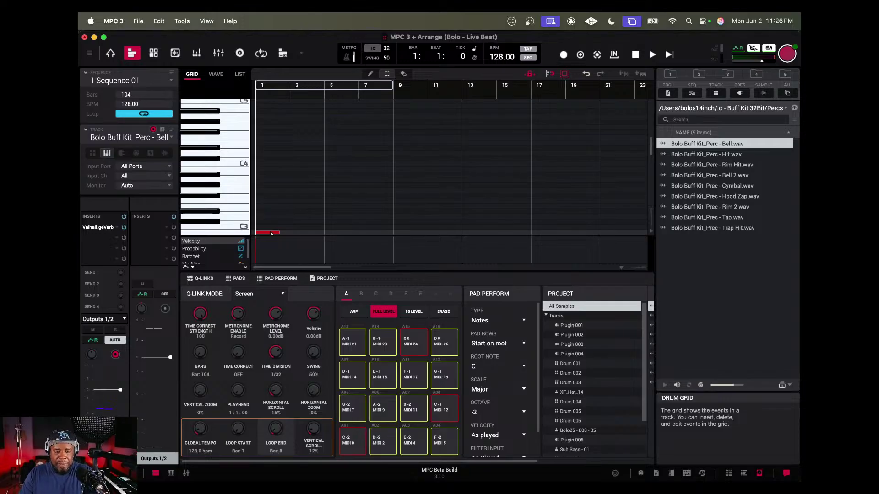
# Try to repeat the recorded bell note with Copy Events, using bars 1 to 9 of the bell track and 10 copies.
pyautogui.moveTo(272, 235); pyautogui.dragTo(406, 218)
pyautogui.press('super+z')
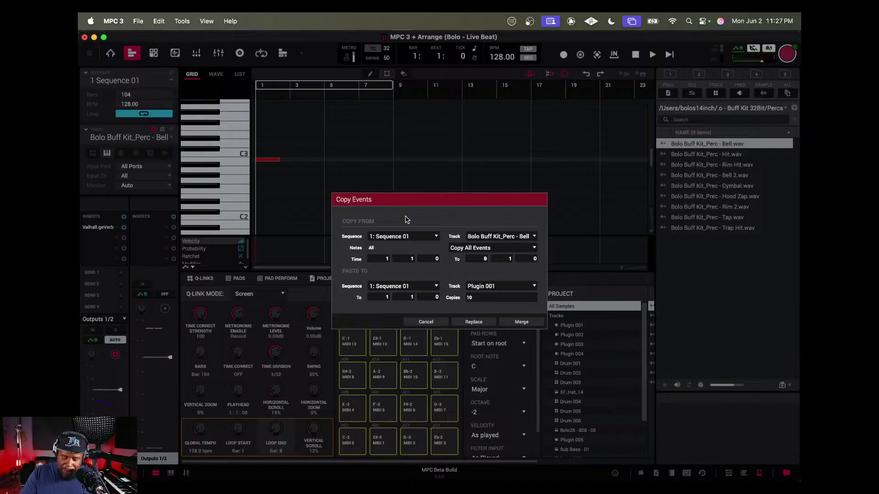
pyautogui.press('Return')
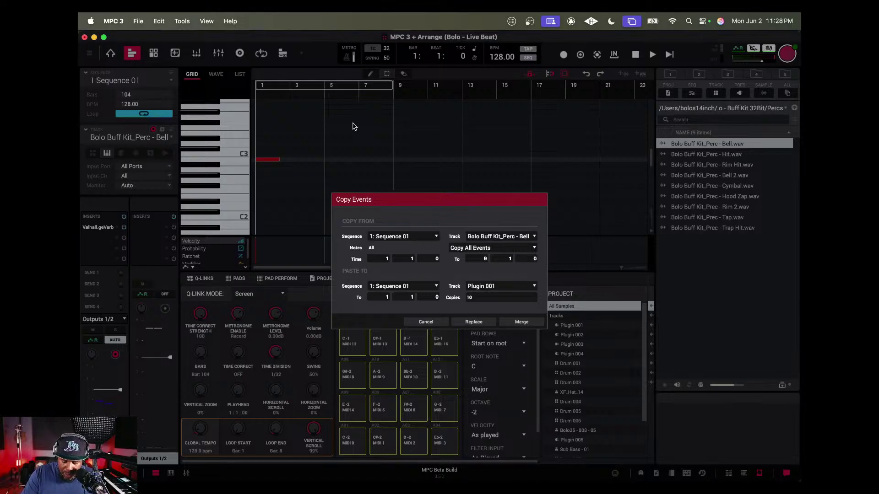
pyautogui.press('Return')
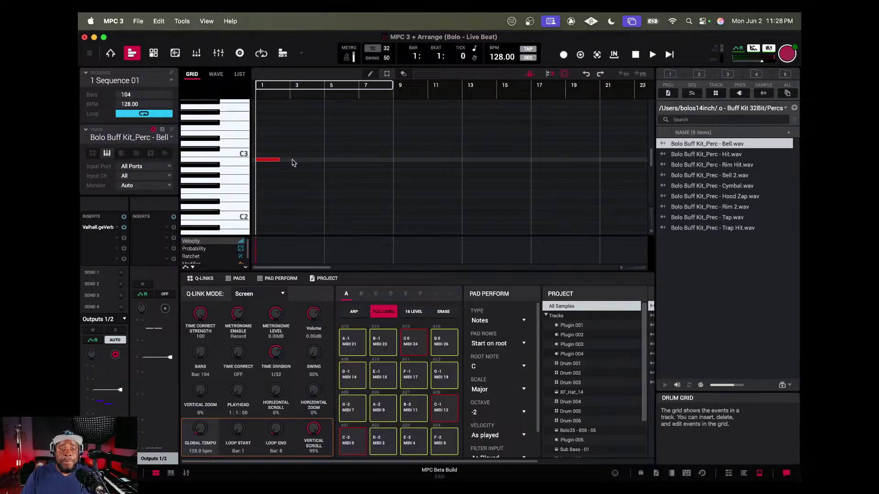
# Select the bell note at bar 1 and try to add a matching note at bar 9.
pyautogui.click(271, 161)
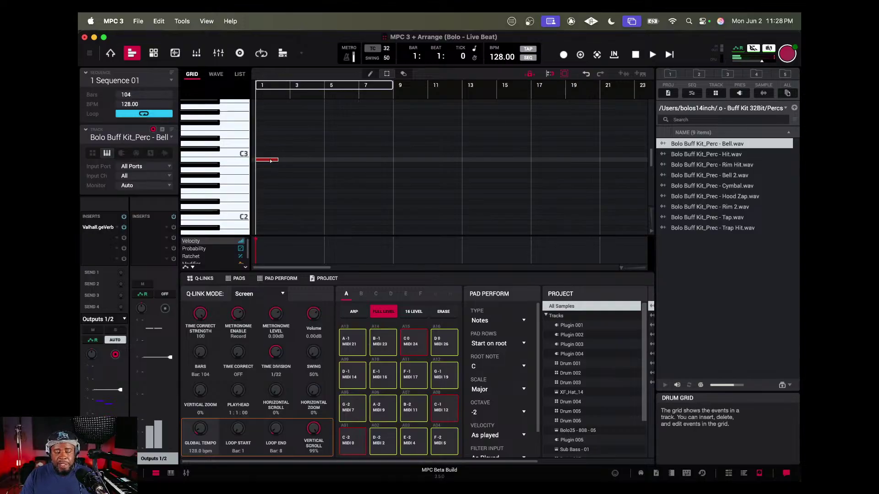
pyautogui.doubleClick(395, 160)
pyautogui.doubleClick(396, 161)
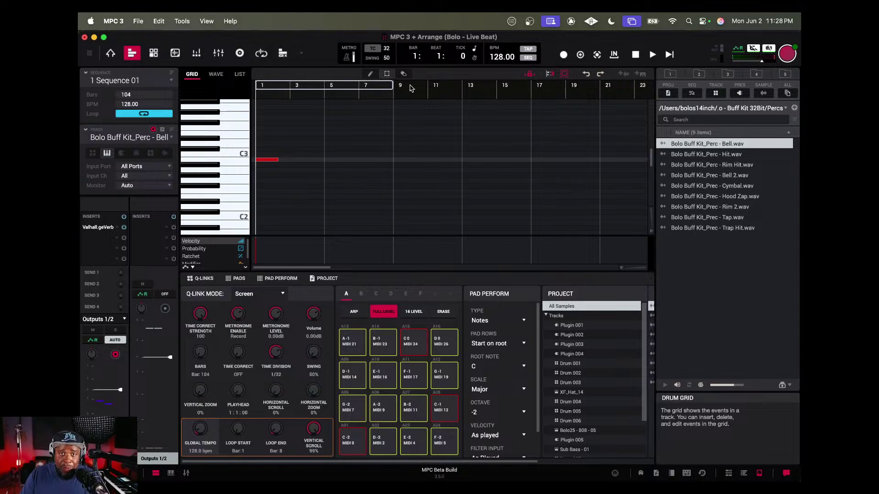
# Turn on Time Correct at a 1/4 division and add bell notes at bars 9 and 17, matching the pitch at bar 1.
pyautogui.click(373, 49)
pyautogui.click(387, 48)
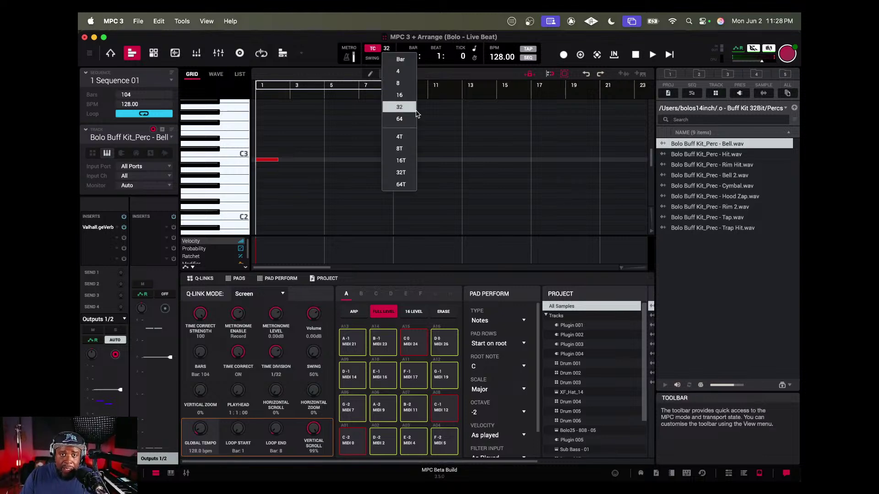
pyautogui.click(398, 71)
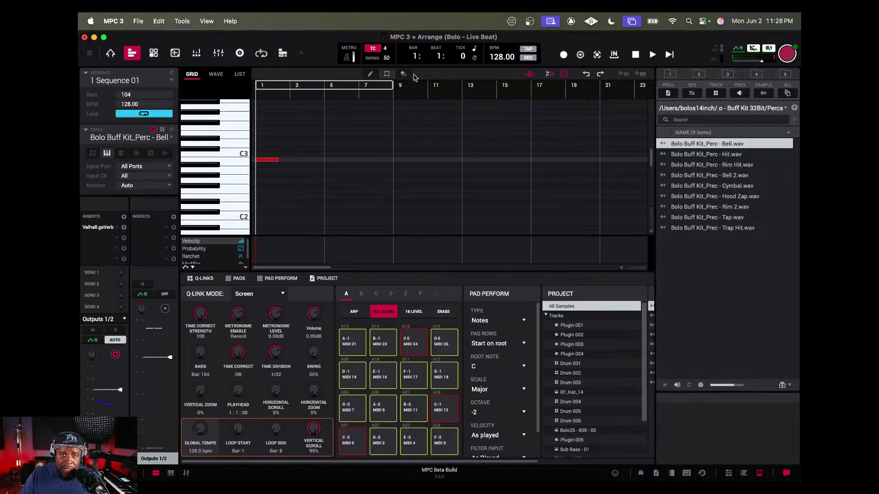
pyautogui.doubleClick(395, 161)
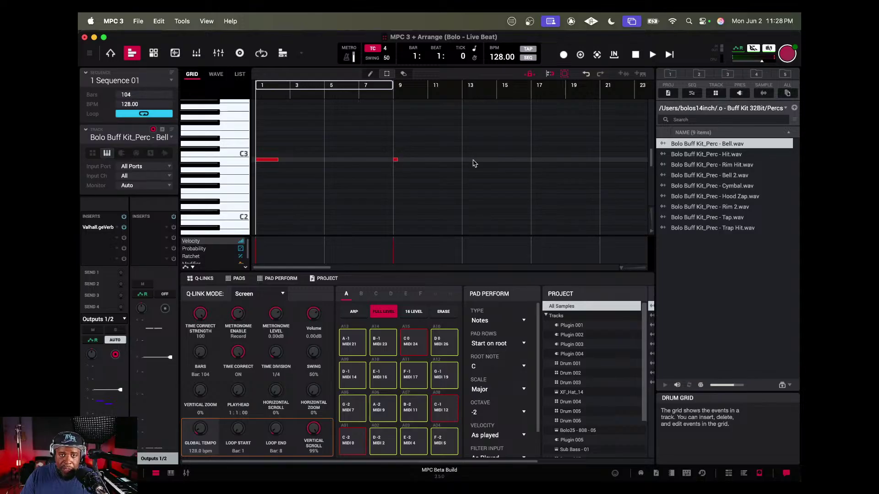
pyautogui.doubleClick(532, 160)
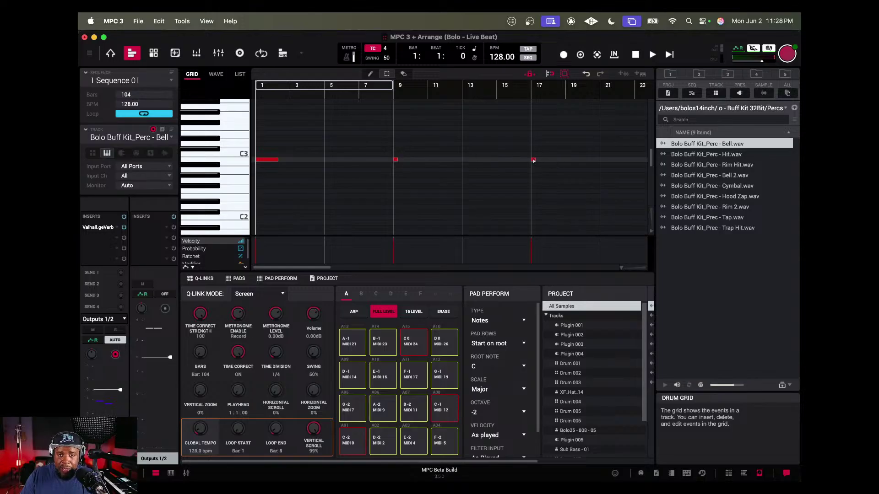
# Extend the bell notes to bar 33, erasing the short note there and redrawing it with the Pencil tool.
pyautogui.moveTo(326, 270); pyautogui.dragTo(411, 271)
pyautogui.doubleClick(430, 160)
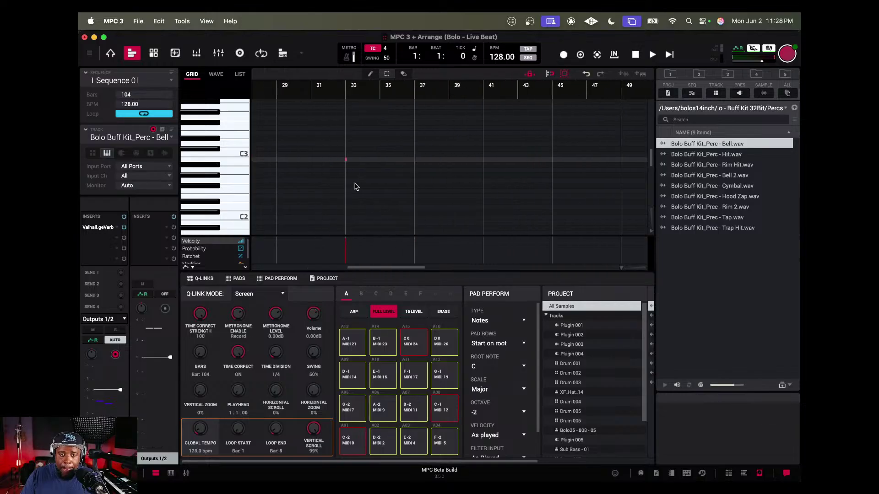
pyautogui.click(403, 75)
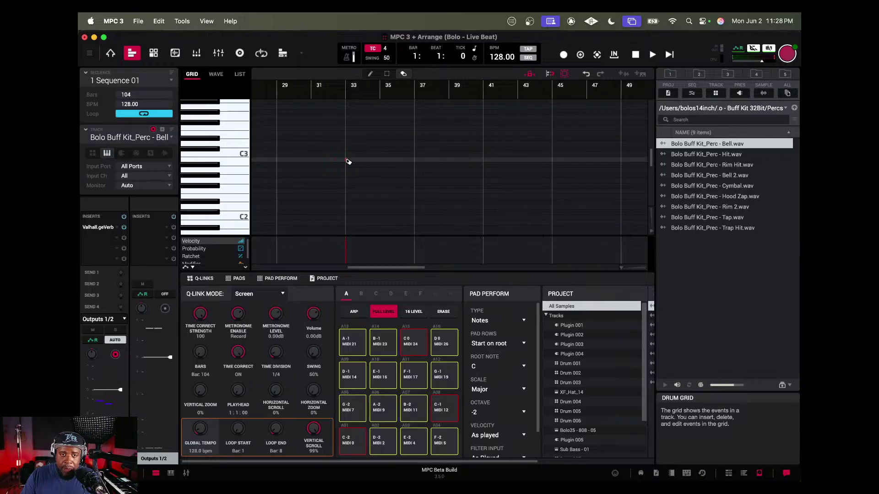
pyautogui.click(347, 160)
pyautogui.click(370, 74)
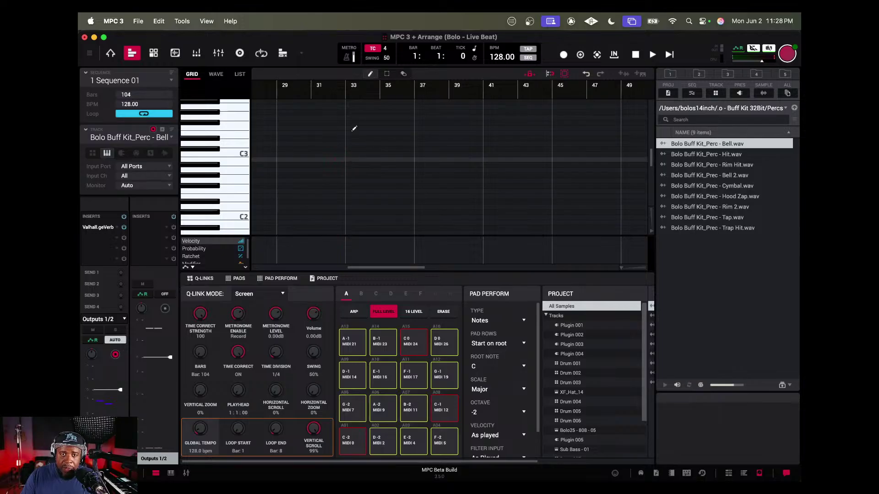
pyautogui.click(347, 159)
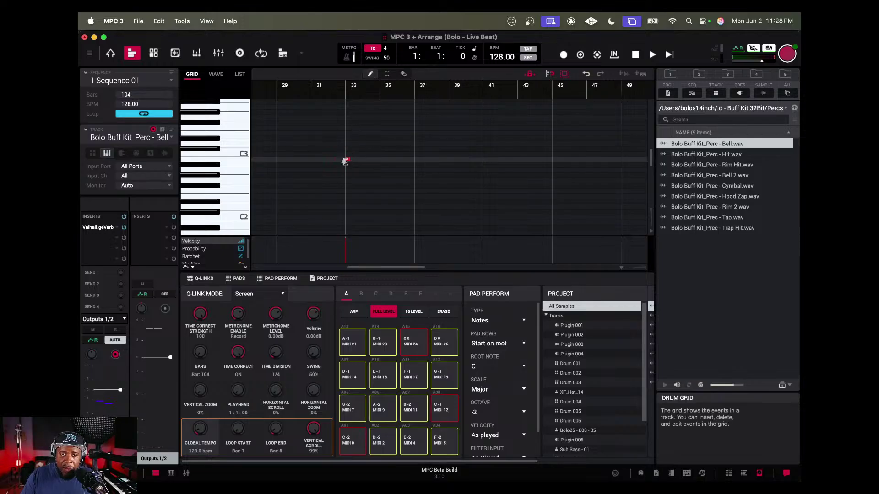
# Draw further bell notes on the same pitch at bars 41, 49 and 57.
pyautogui.click(483, 160)
pyautogui.moveTo(415, 268); pyautogui.dragTo(448, 269)
pyautogui.click(465, 160)
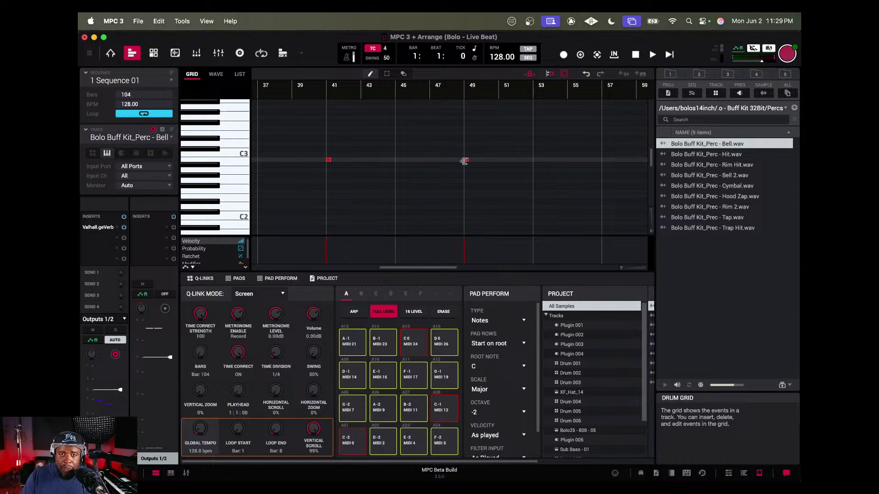
pyautogui.click(603, 160)
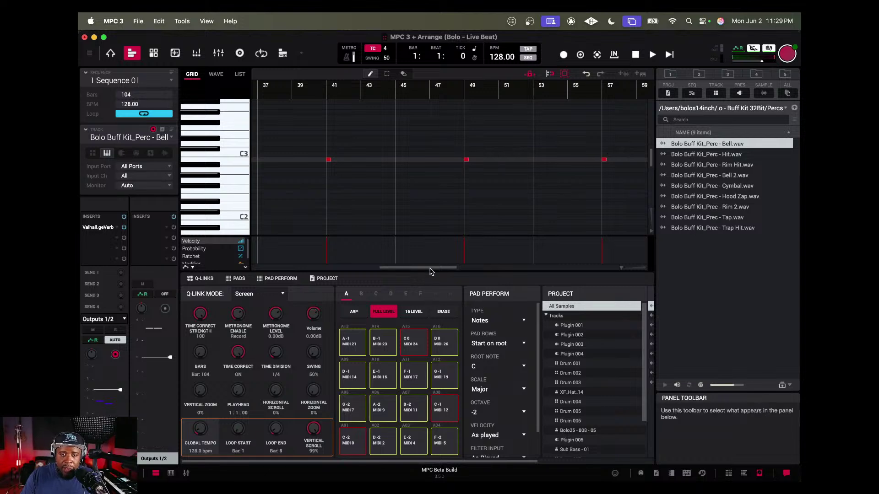
# Continue the bell part with notes on the same pitch at bars 65, 73, 81, 89 and 97.
pyautogui.moveTo(432, 270); pyautogui.dragTo(482, 270)
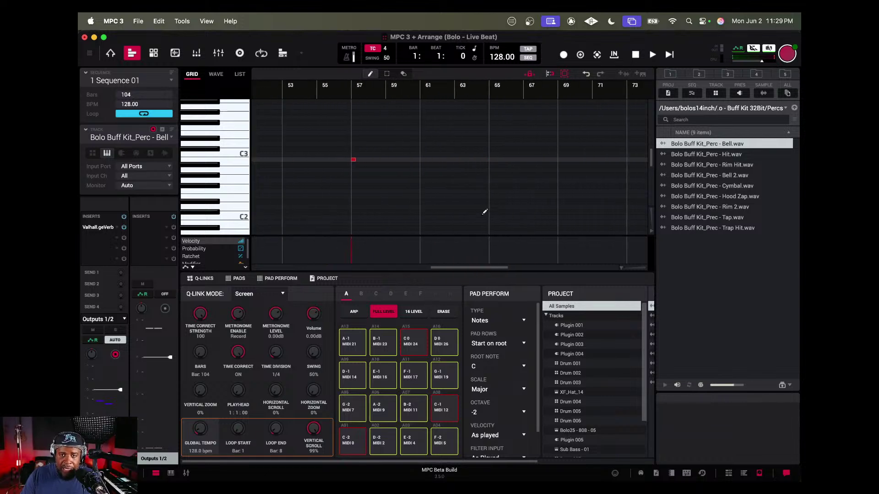
pyautogui.click(491, 159)
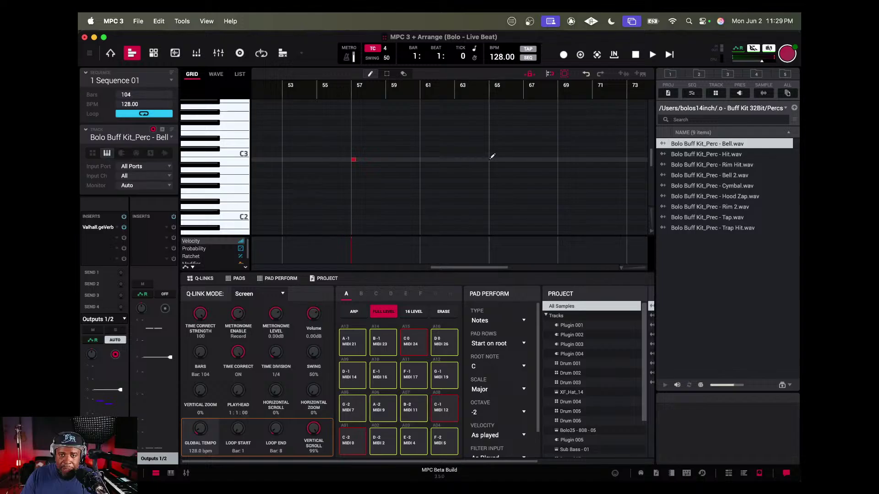
pyautogui.click(629, 160)
pyautogui.moveTo(490, 270); pyautogui.dragTo(568, 268)
pyautogui.click(508, 159)
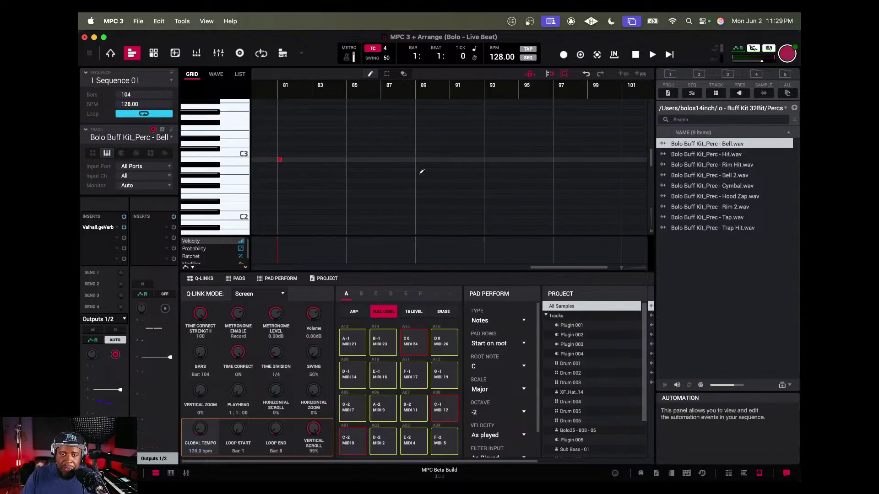
pyautogui.click(418, 159)
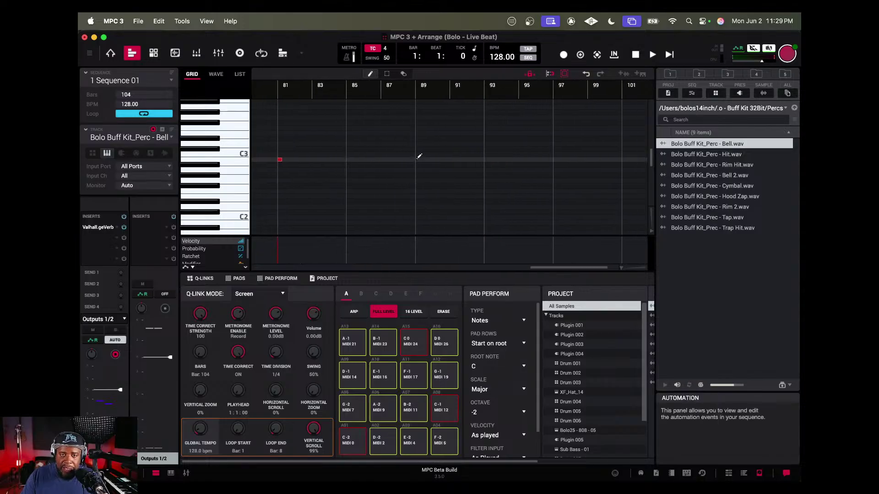
pyautogui.click(555, 159)
# Play the sequence from bar 1 and raise the bell track's volume to +0.83 dB.
pyautogui.moveTo(577, 270); pyautogui.dragTo(330, 269)
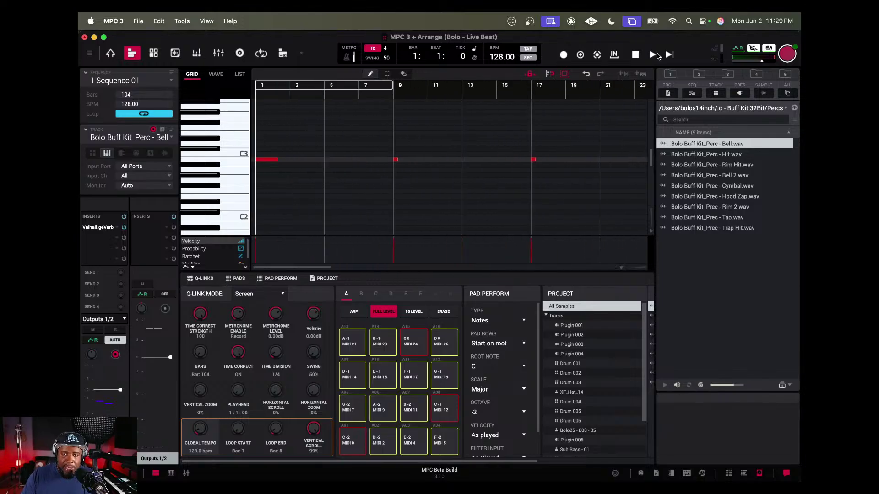
pyautogui.click(652, 55)
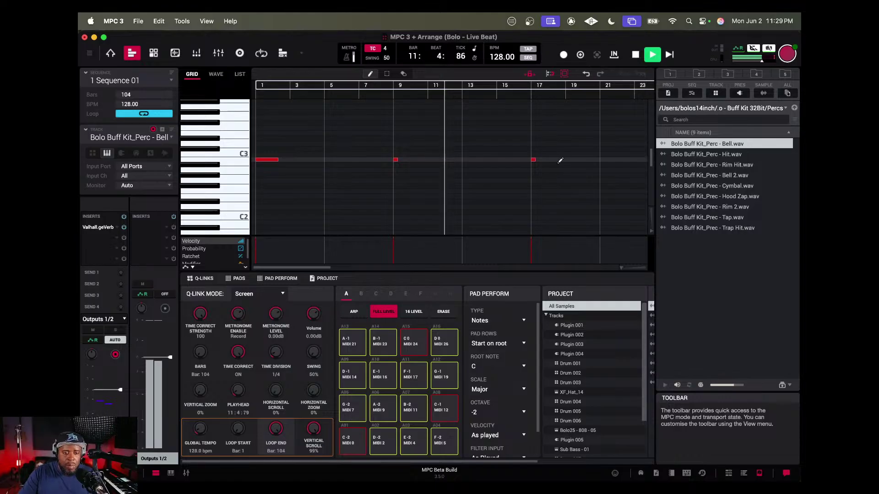
pyautogui.moveTo(120, 389)
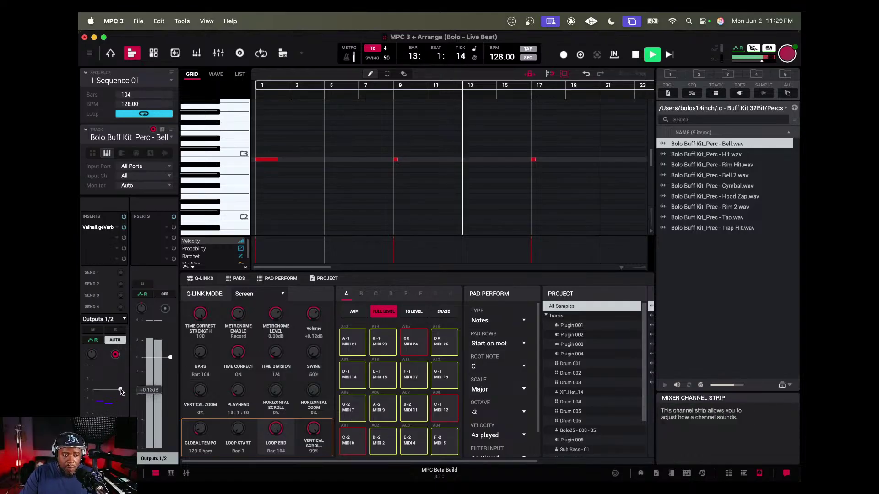
pyautogui.moveTo(119, 390); pyautogui.dragTo(120, 388)
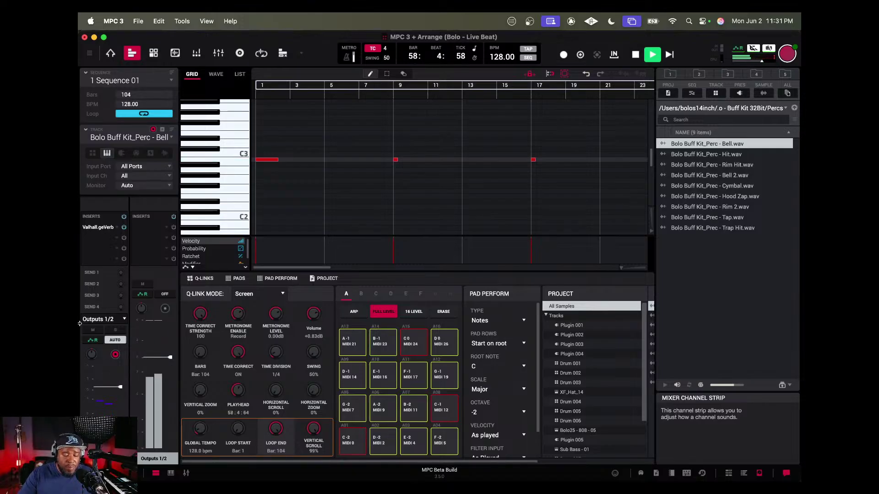
# Save the project under its current name and stop playback.
pyautogui.click(138, 21)
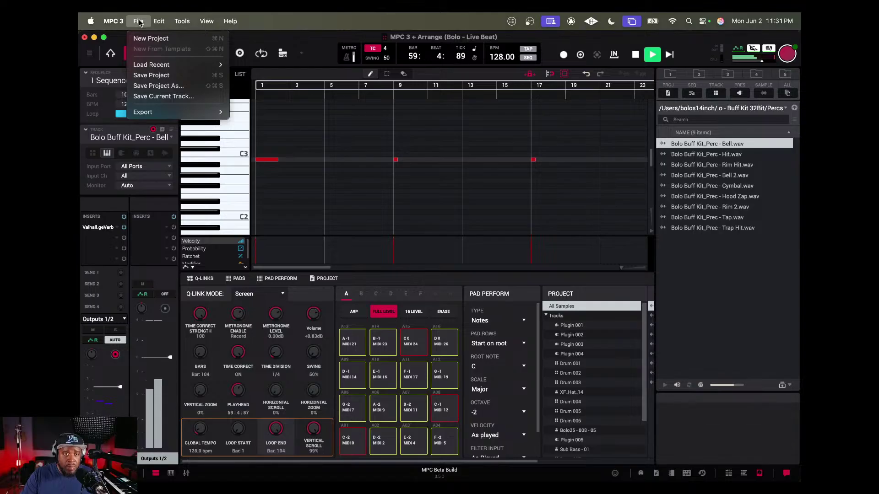
pyautogui.click(153, 78)
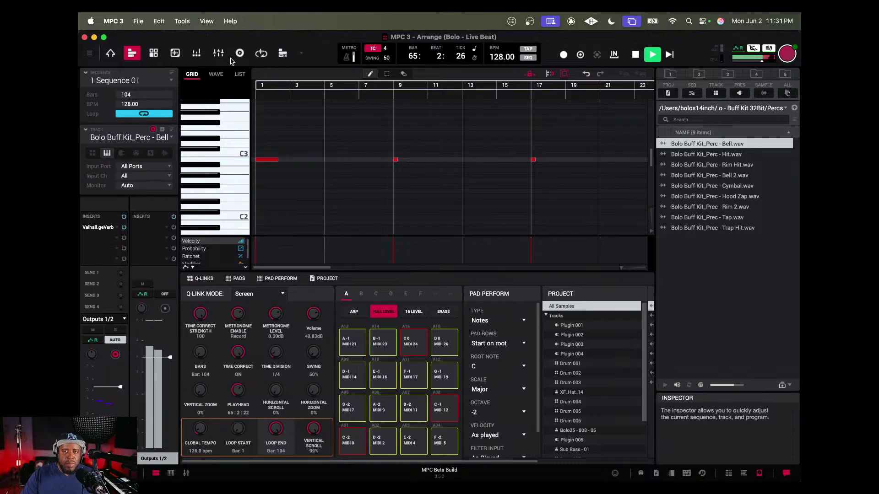
pyautogui.click(635, 55)
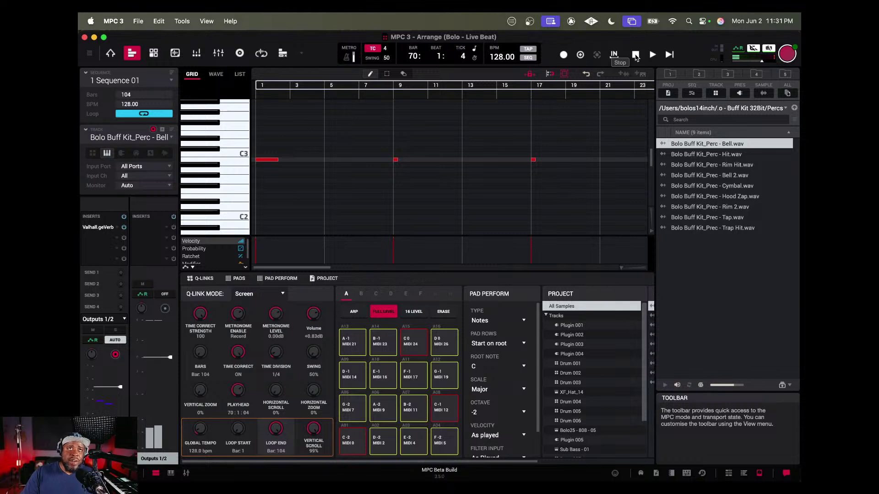
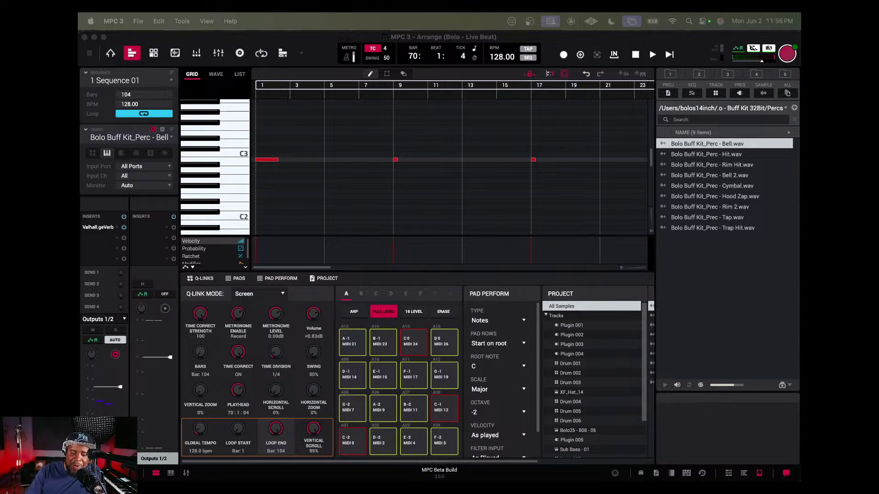
# Play the finished sequence to listen to the arrangement, and stop it.
pyautogui.press('space')
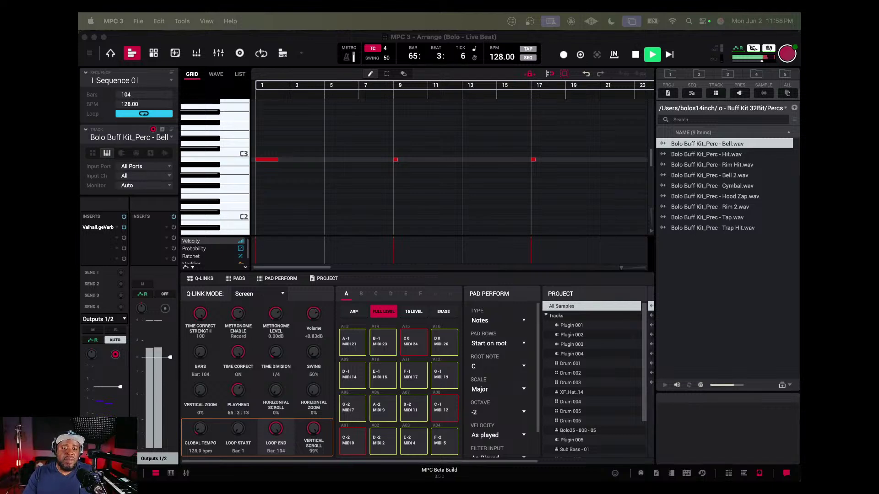
pyautogui.press('space')
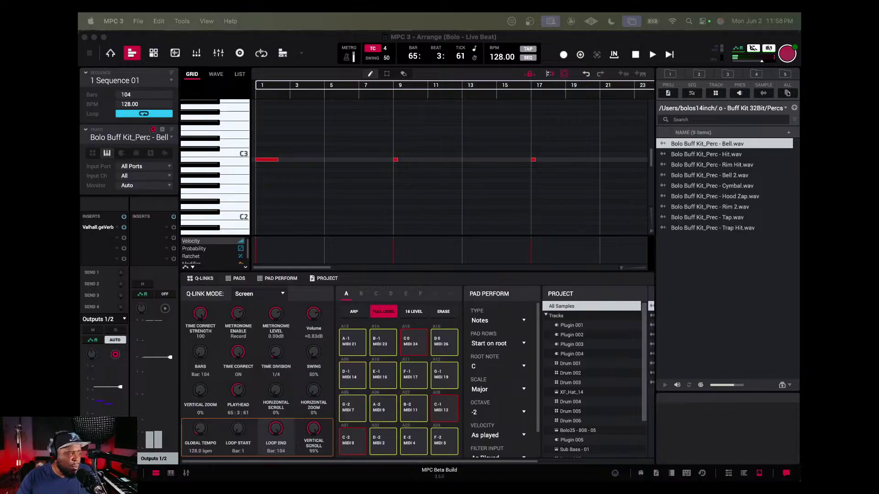